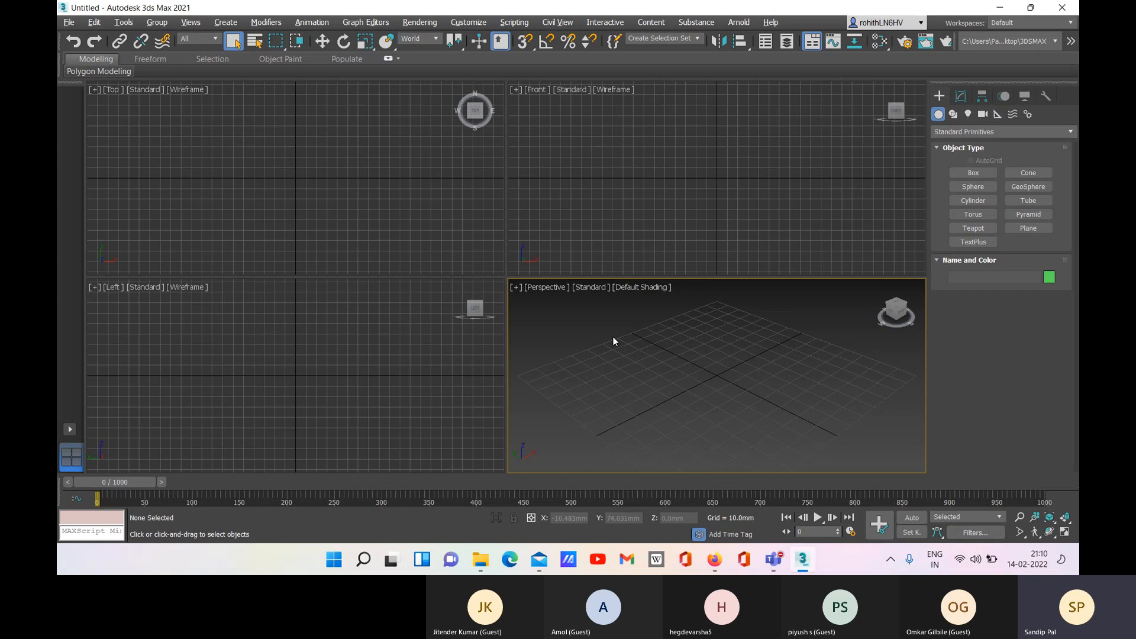
- Maximize the Perspective viewport to fill the whole viewport area
{"action": "key", "text": "alt+w"}
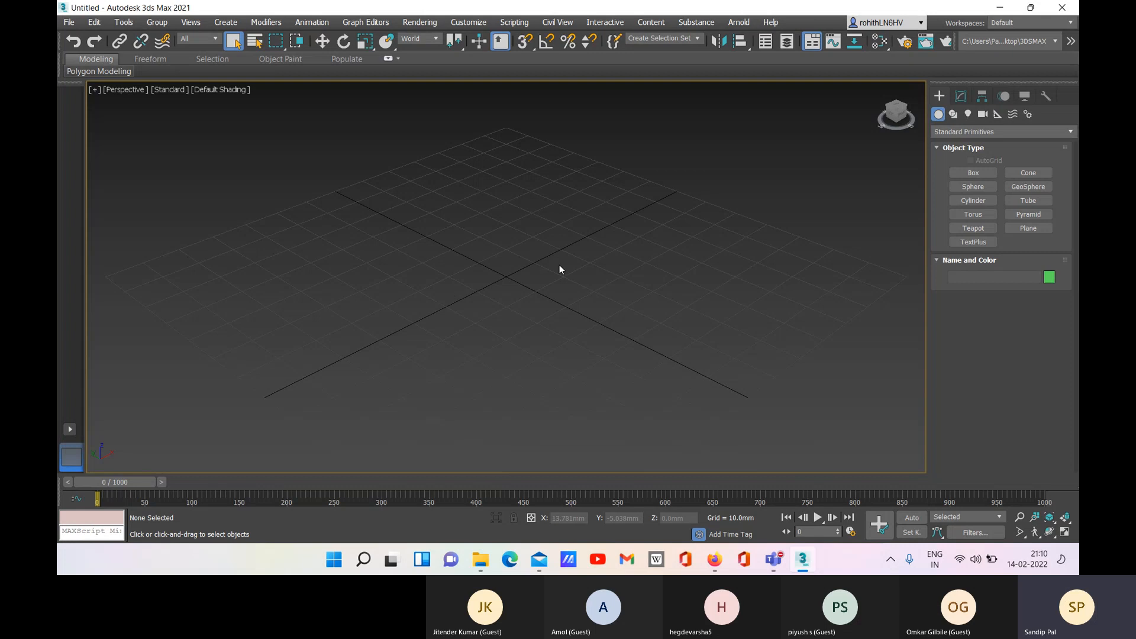
{"action": "scroll", "coordinate": [559, 264], "scroll_direction": "down", "scroll_amount": 10}
{"action": "key", "text": "z"}
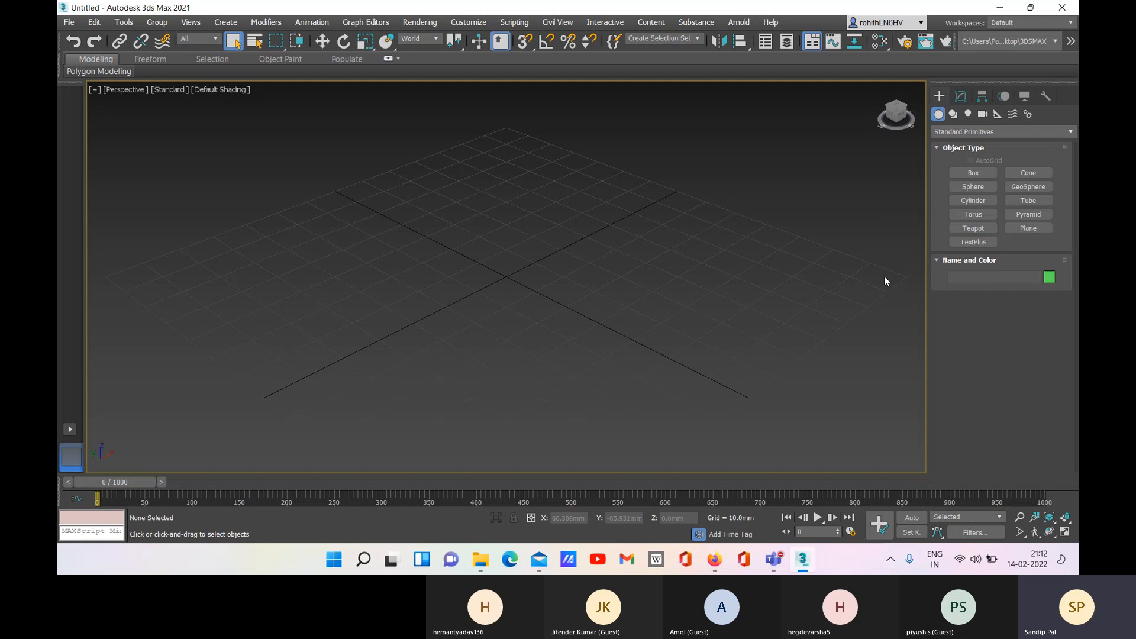
- Create a cylinder from its center at the grid origin, about 29 mm in radius and 42 mm high
{"action": "left_click", "coordinate": [969, 176]}
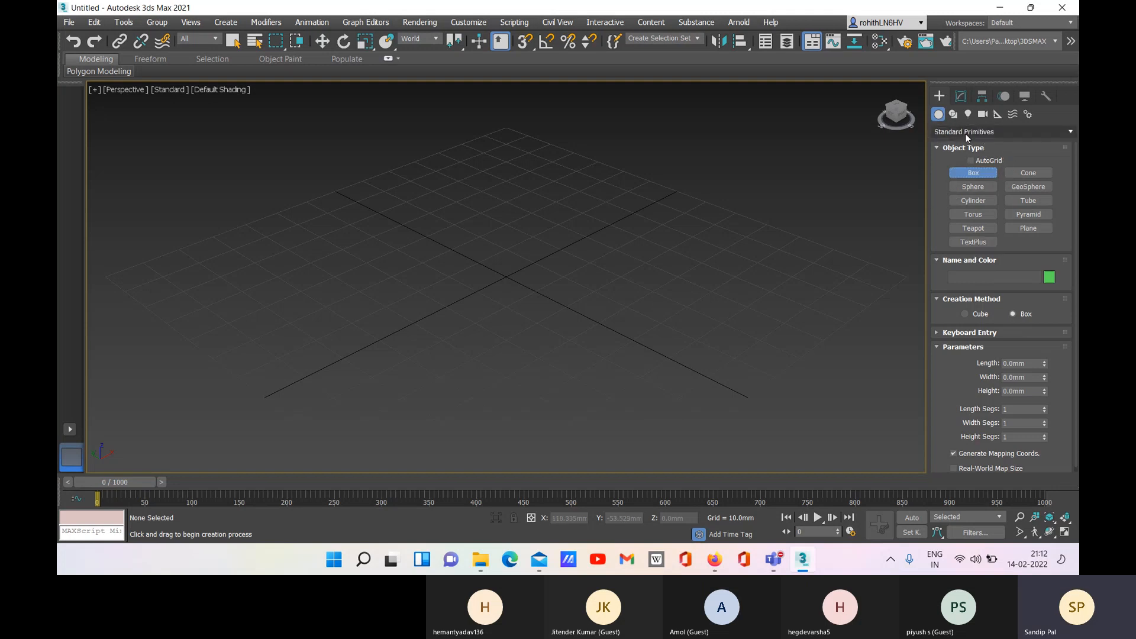
{"action": "left_click", "coordinate": [979, 200]}
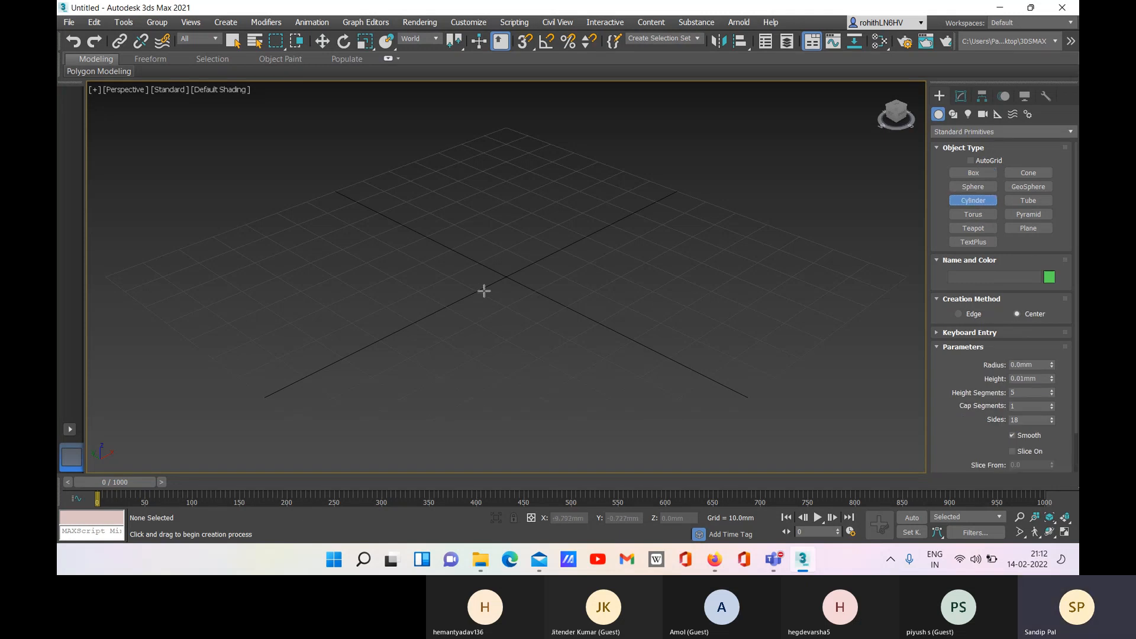
{"action": "left_click_drag", "start_coordinate": [505, 277], "coordinate": [526, 287]}
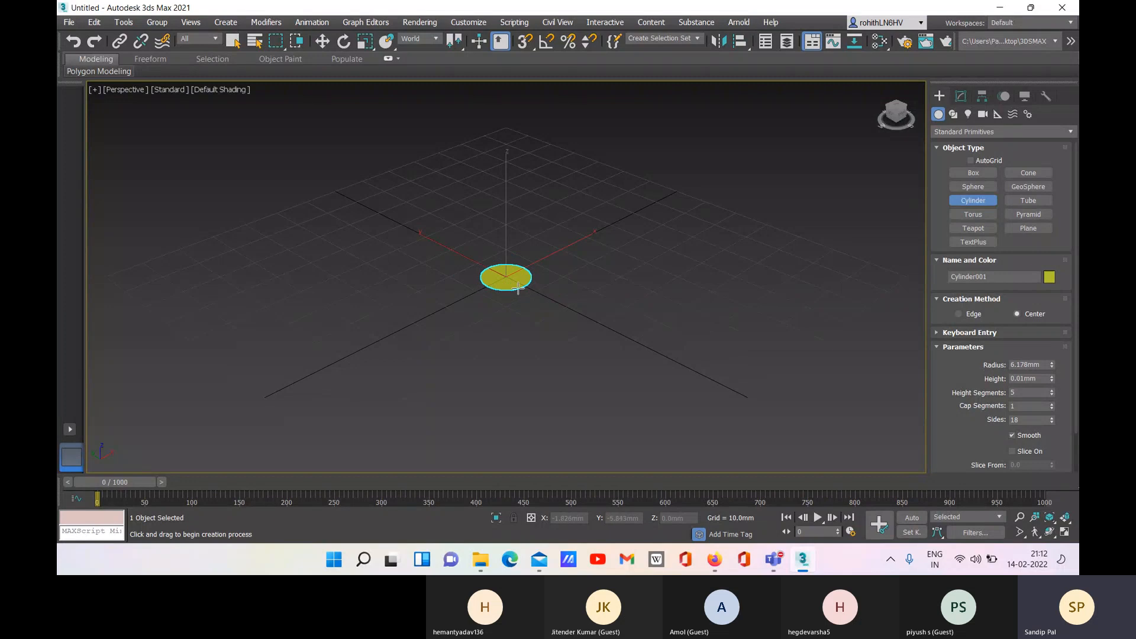
{"action": "right_click", "coordinate": [585, 296]}
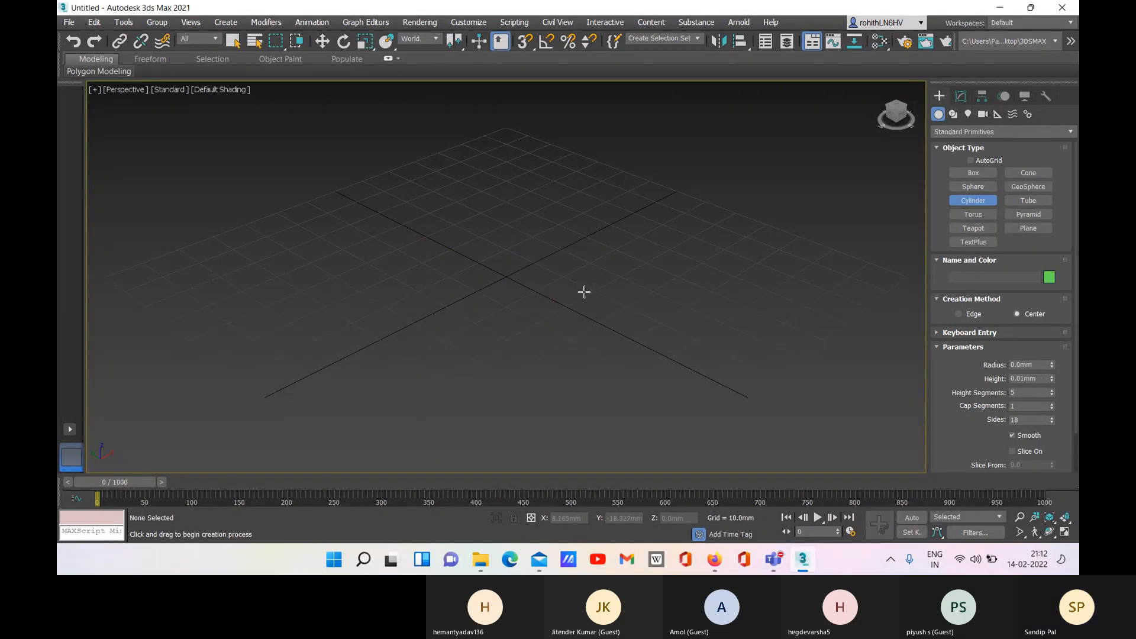
{"action": "left_click", "coordinate": [1017, 314]}
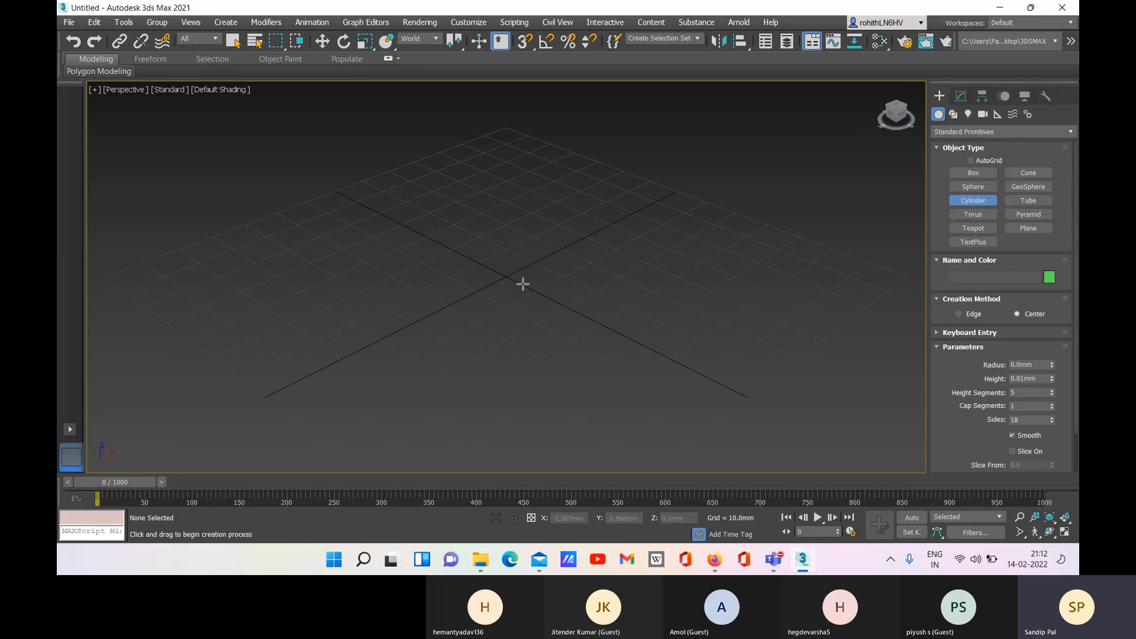
{"action": "left_click_drag", "start_coordinate": [507, 278], "coordinate": [593, 325]}
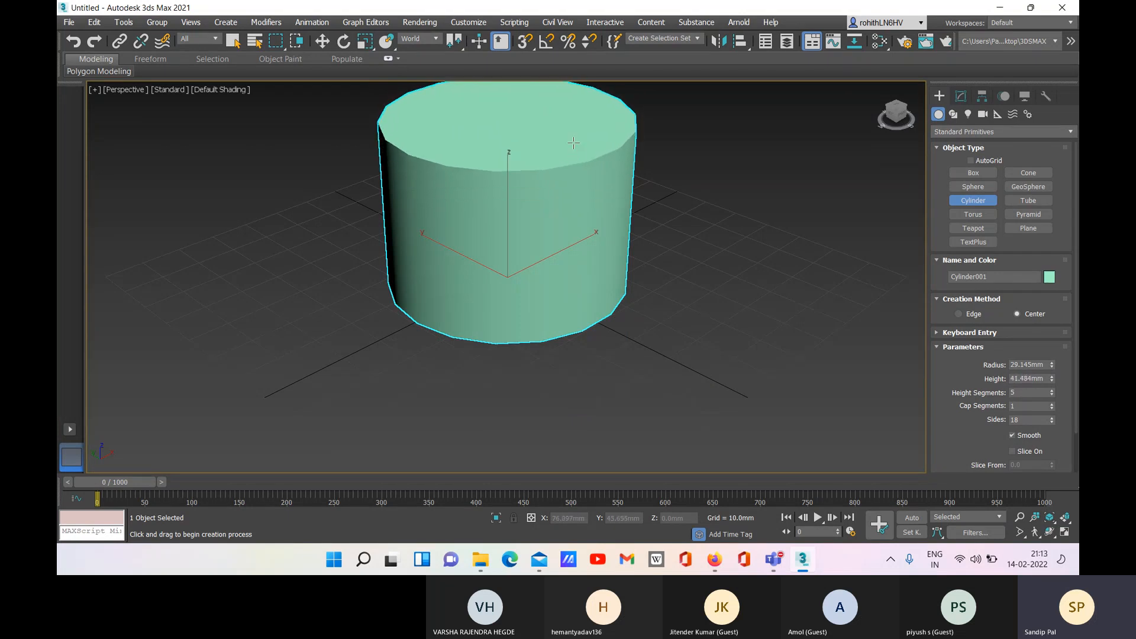
{"action": "left_click", "coordinate": [570, 138]}
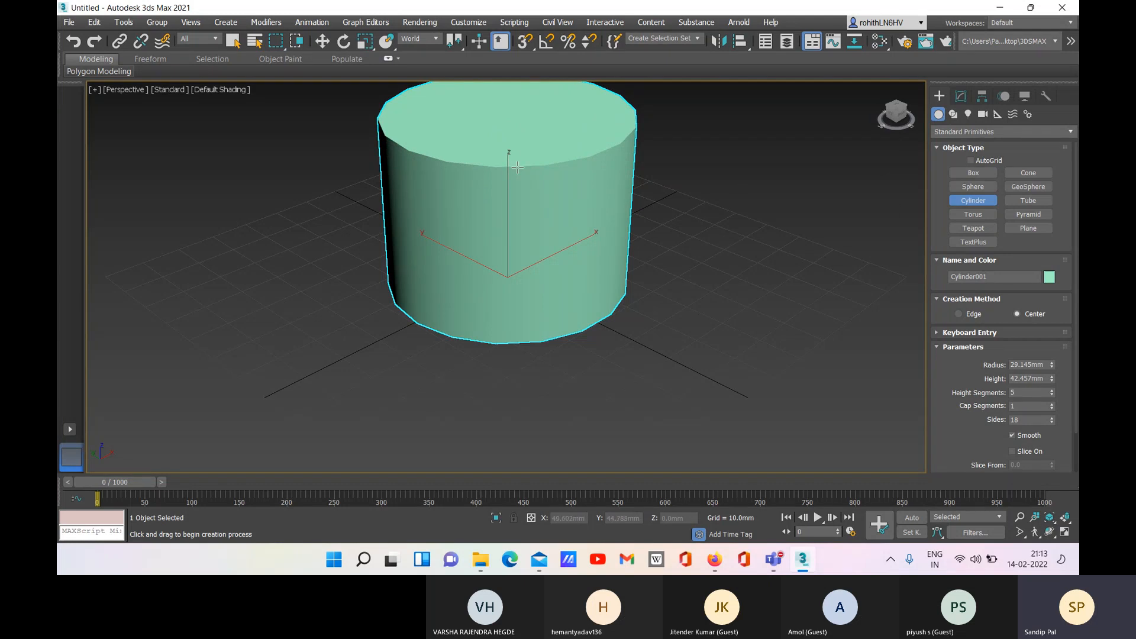
{"action": "right_click", "coordinate": [691, 140]}
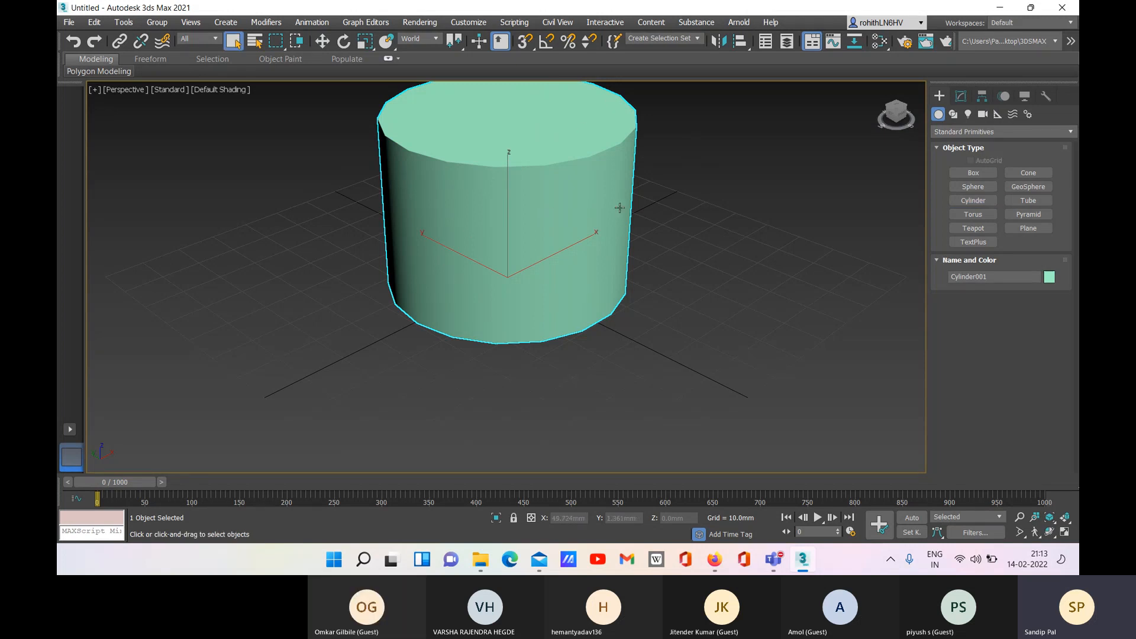
- Reselect the cylinder and examine its top and sides from several viewing angles
{"action": "left_click", "coordinate": [325, 137]}
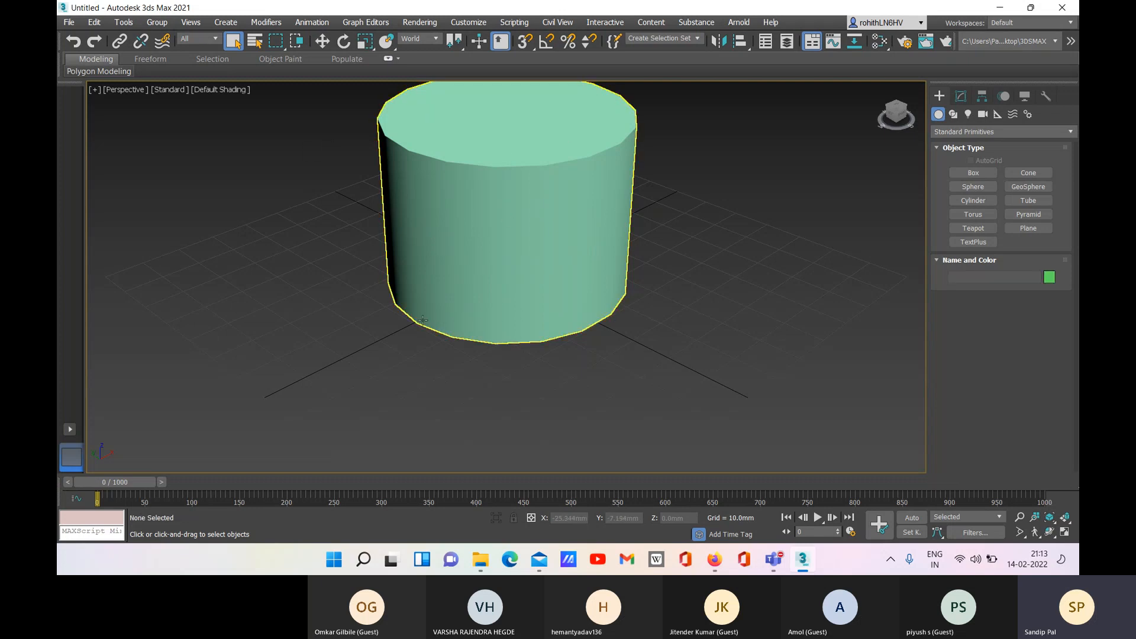
{"action": "left_click", "coordinate": [550, 259]}
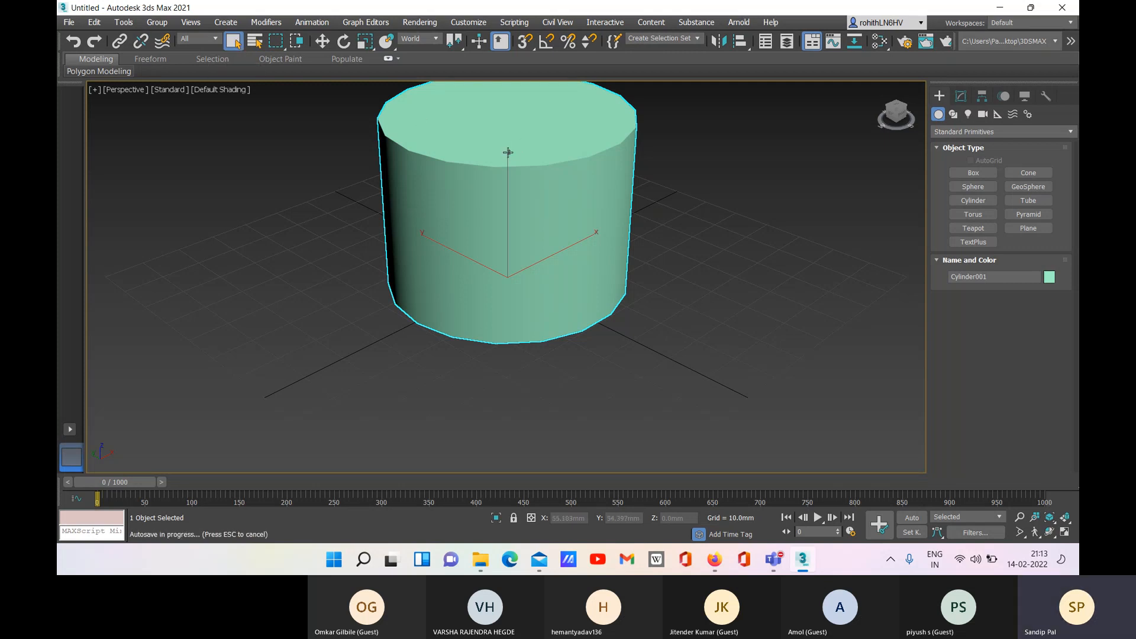
{"action": "middle_click_drag", "start_coordinate": [621, 290], "coordinate": [711, 353]}
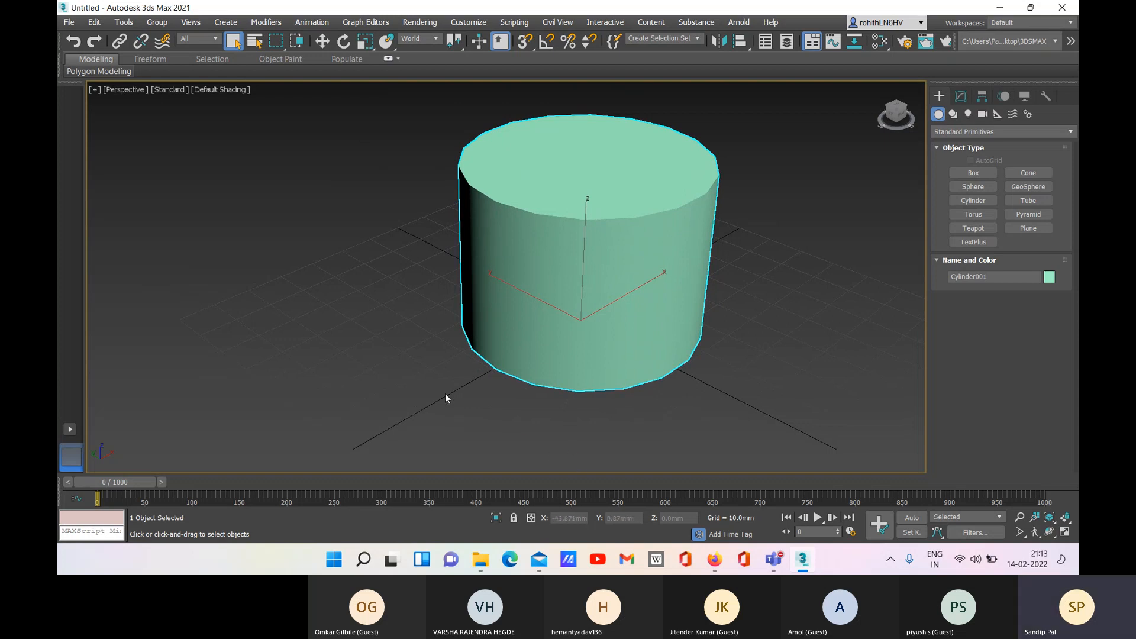
{"action": "middle_click_drag", "start_coordinate": [443, 385], "coordinate": [646, 393], "text": "alt"}
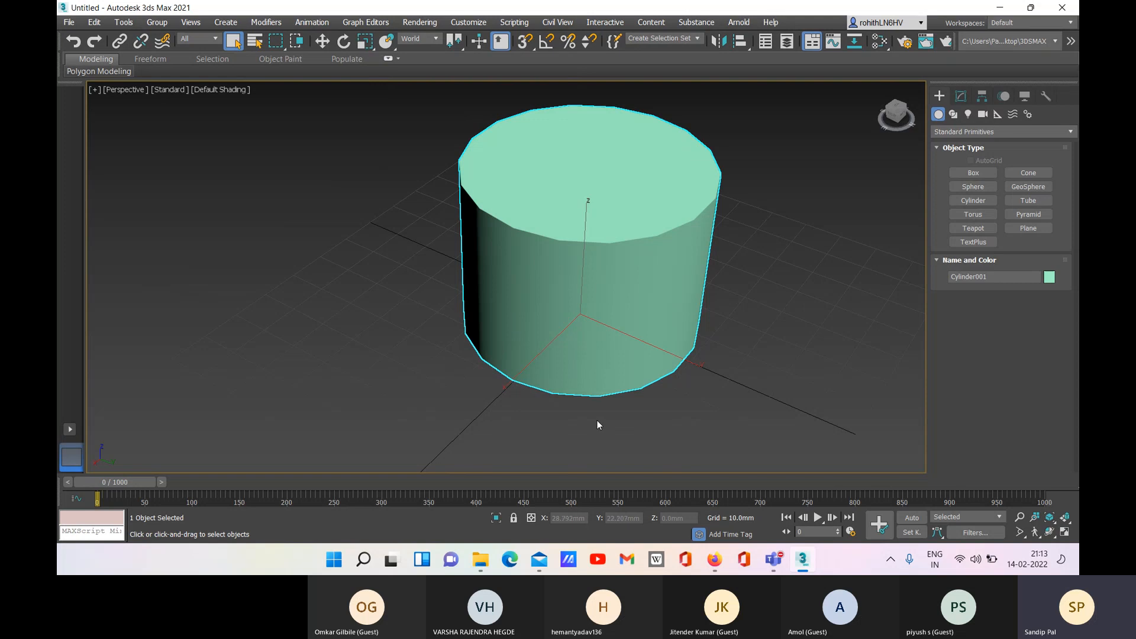
{"action": "middle_click_drag", "start_coordinate": [596, 421], "coordinate": [601, 423], "text": "alt"}
{"action": "middle_click_drag", "start_coordinate": [684, 409], "coordinate": [647, 364], "text": "alt"}
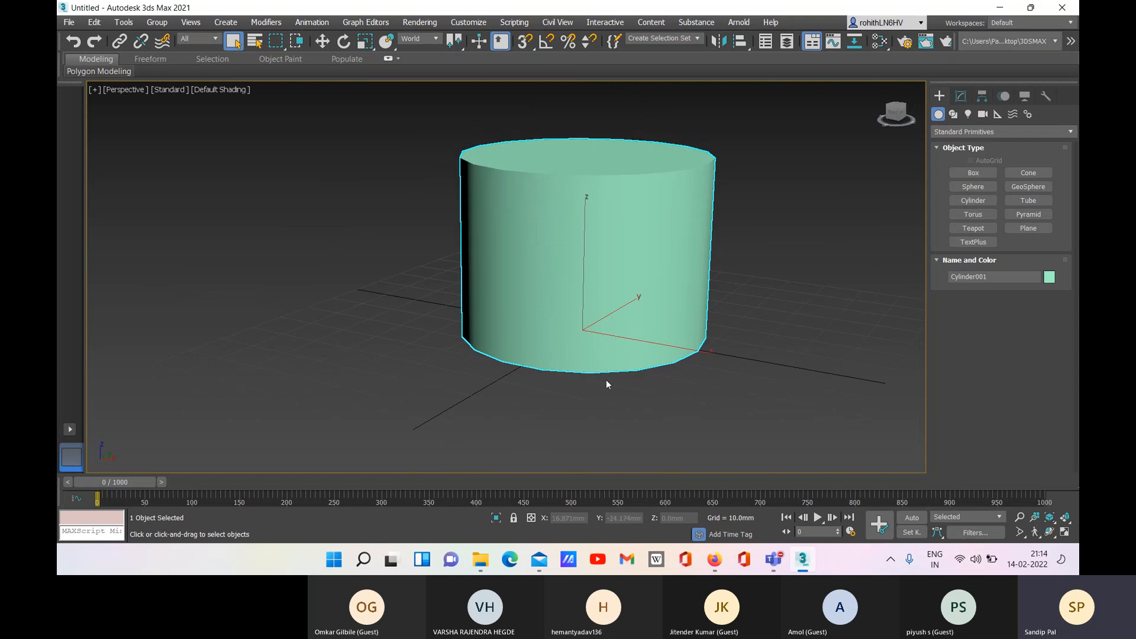
{"action": "middle_click_drag", "start_coordinate": [599, 388], "coordinate": [651, 401], "text": "alt"}
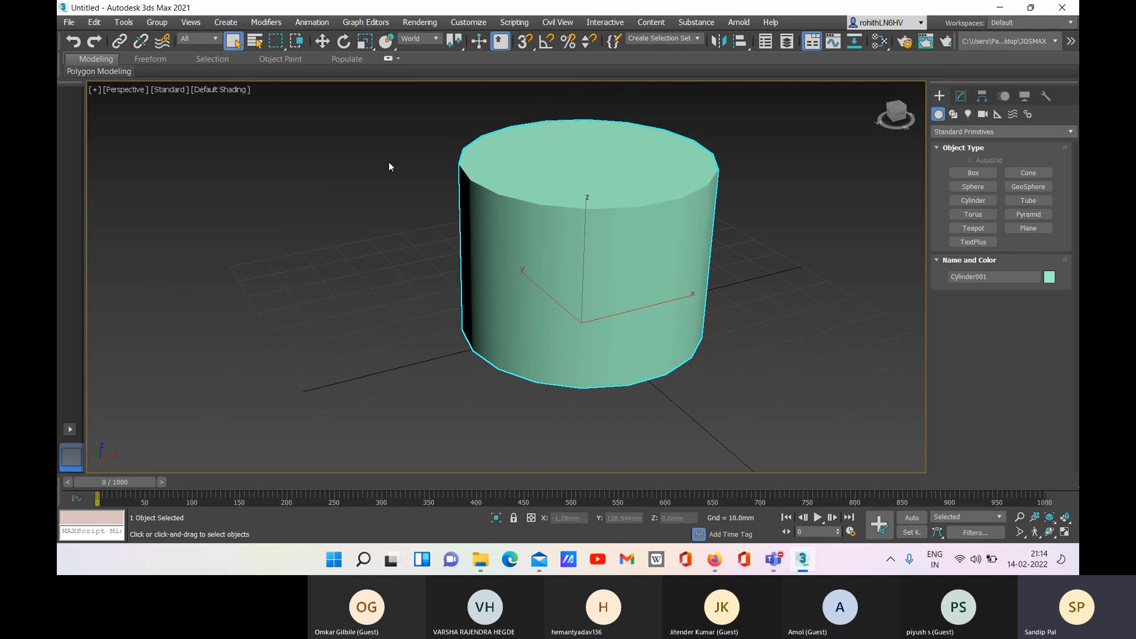
- Activate Move for the cylinder and examine its underside, top and placement on the grid from different angles and distances
{"action": "key", "text": "w"}
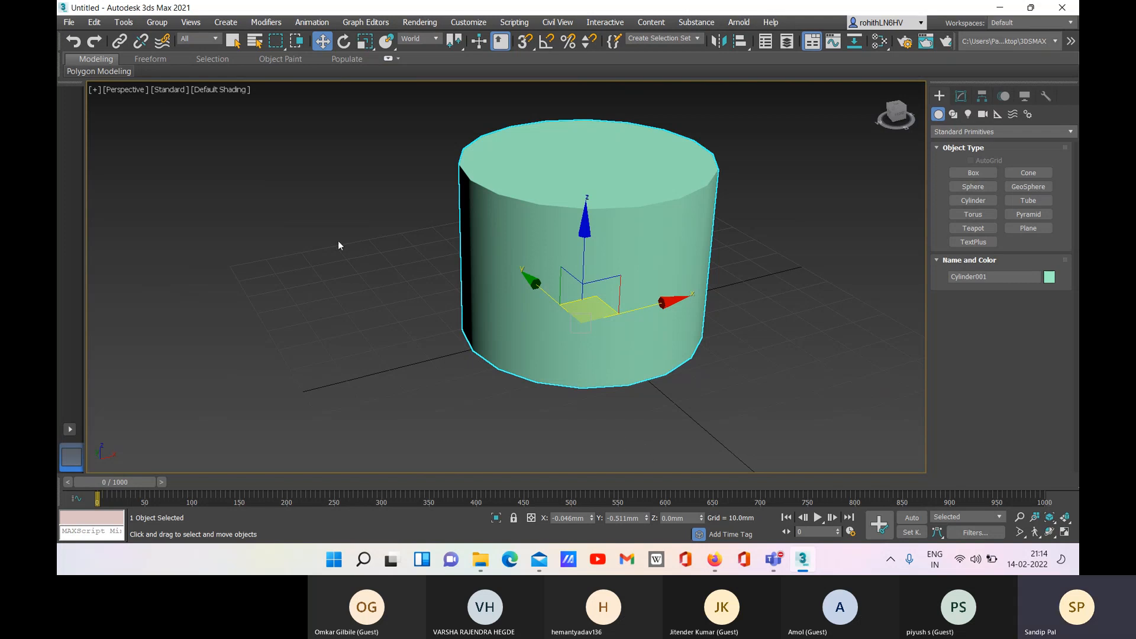
{"action": "left_click", "coordinate": [970, 495]}
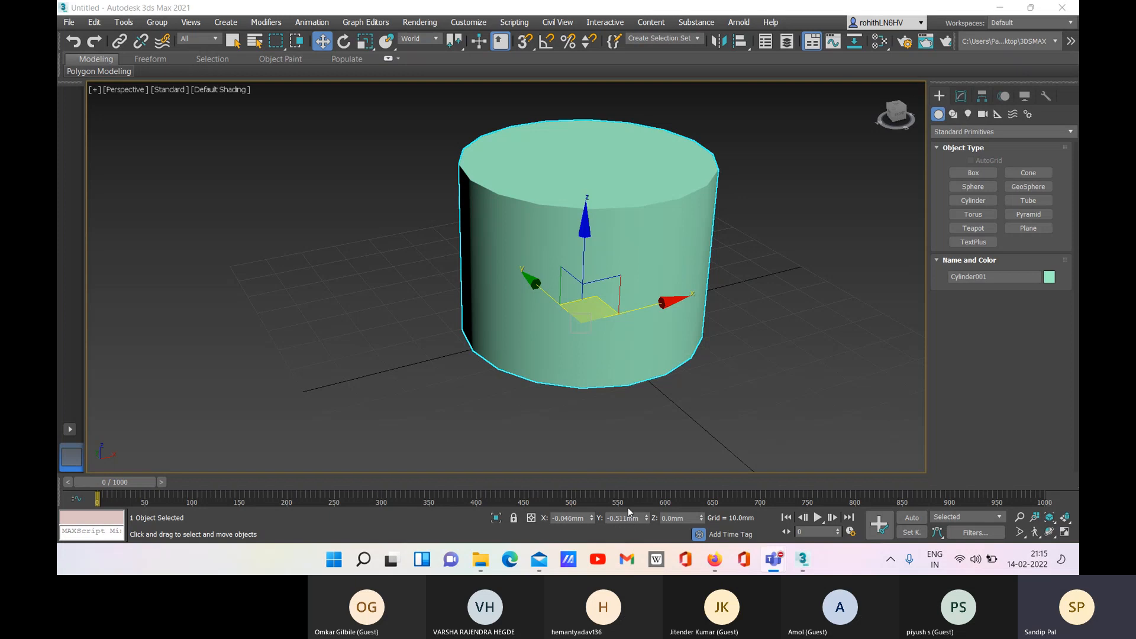
{"action": "middle_click_drag", "start_coordinate": [586, 428], "coordinate": [608, 337]}
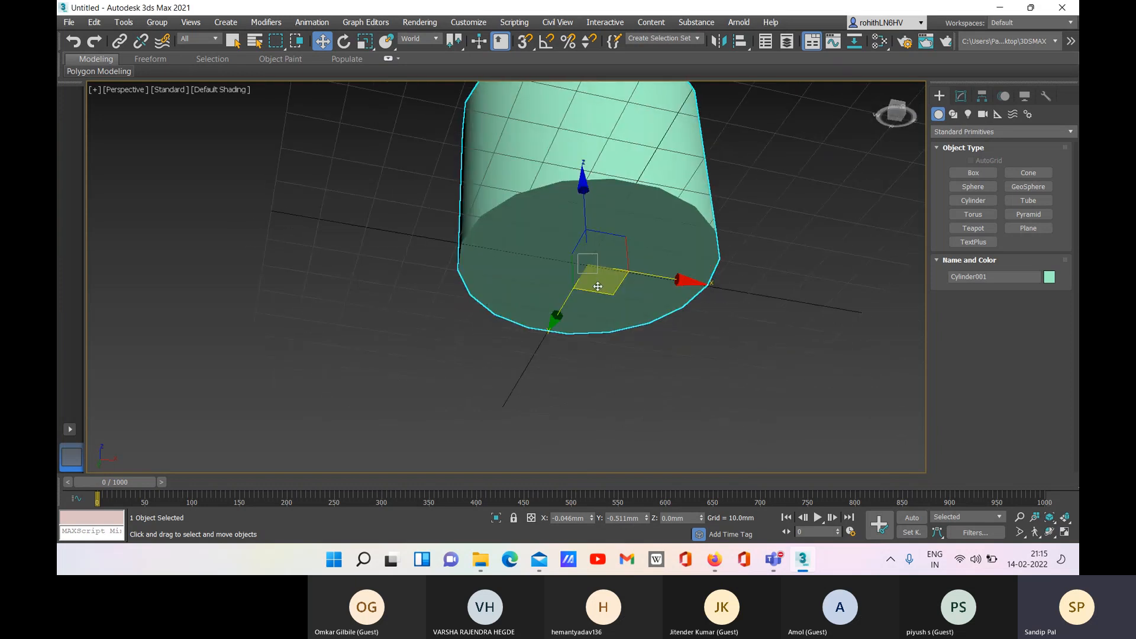
{"action": "middle_click_drag", "start_coordinate": [597, 287], "coordinate": [596, 255]}
{"action": "scroll", "coordinate": [617, 275], "scroll_direction": "down", "scroll_amount": 5}
{"action": "left_click_drag", "start_coordinate": [630, 318], "coordinate": [573, 418], "text": "alt"}
{"action": "middle_click_drag", "start_coordinate": [573, 418], "coordinate": [572, 427], "text": "alt"}
{"action": "scroll", "coordinate": [615, 261], "scroll_direction": "up", "scroll_amount": 6}
{"action": "scroll", "coordinate": [587, 303], "scroll_direction": "down", "scroll_amount": 5}
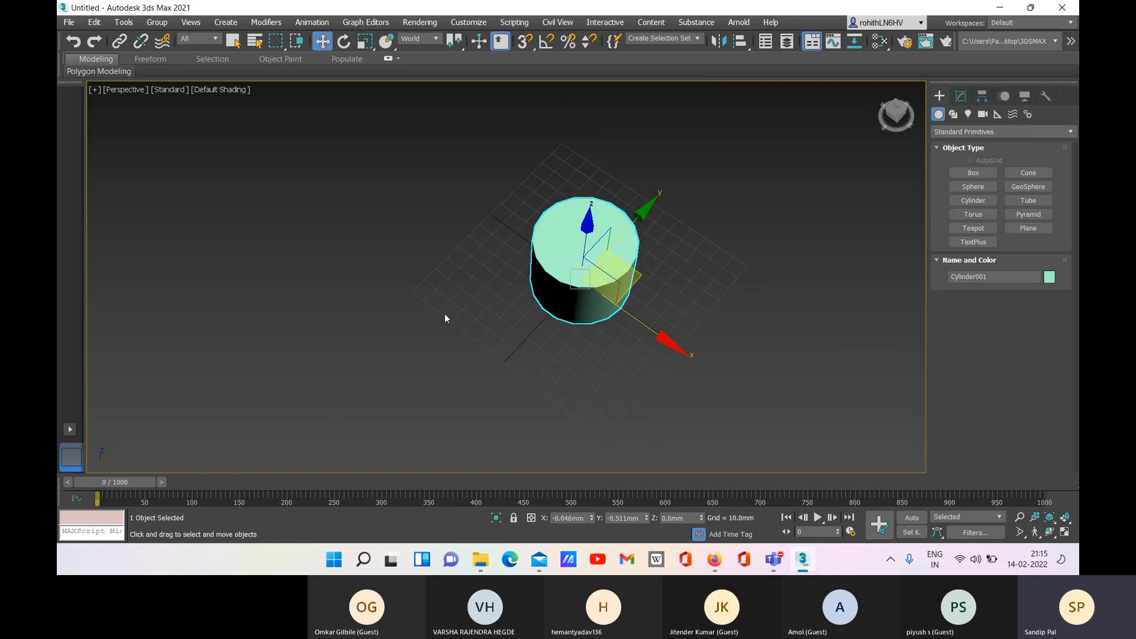
{"action": "middle_click_drag", "start_coordinate": [595, 439], "coordinate": [614, 463]}
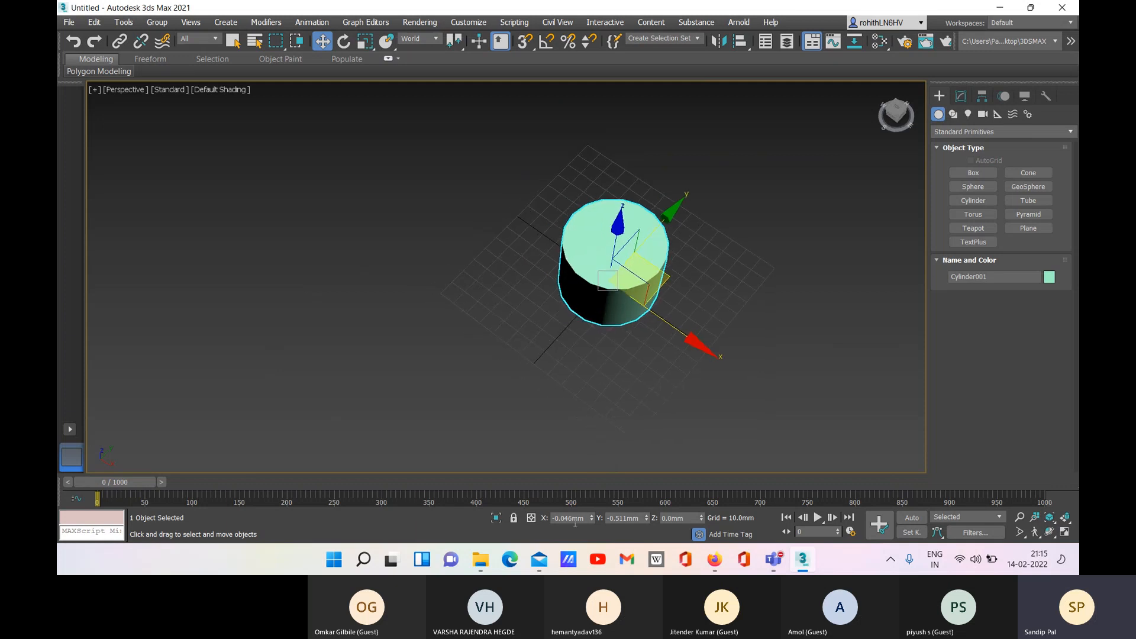
{"action": "scroll", "coordinate": [639, 391], "scroll_direction": "up", "scroll_amount": 4}
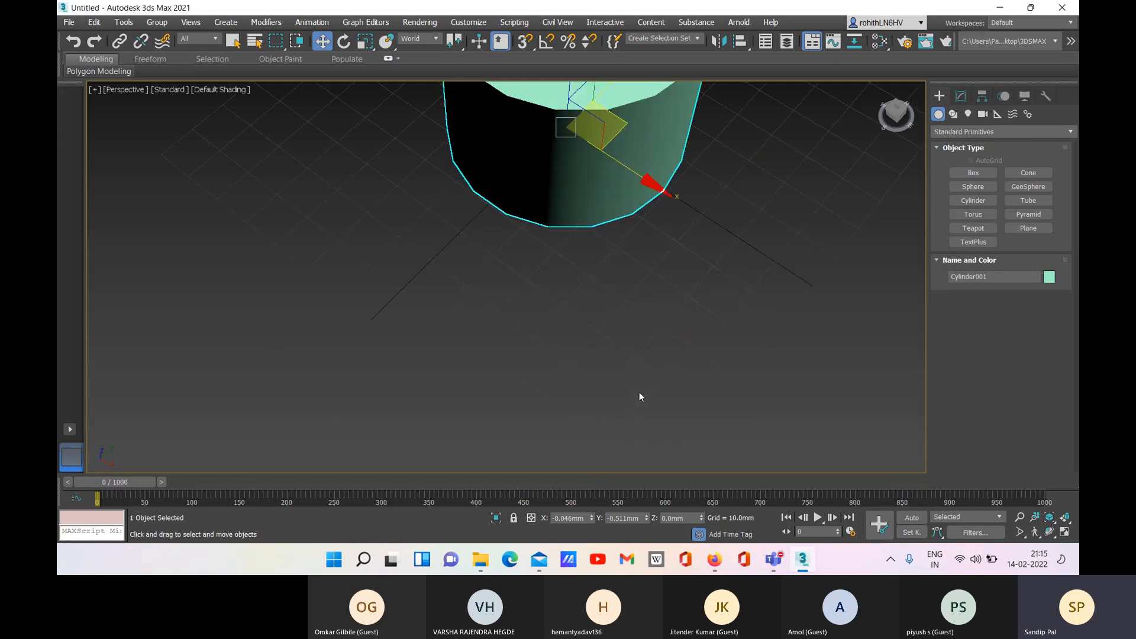
{"action": "scroll", "coordinate": [591, 418], "scroll_direction": "down", "scroll_amount": 2}
{"action": "middle_click_drag", "start_coordinate": [591, 410], "coordinate": [613, 402]}
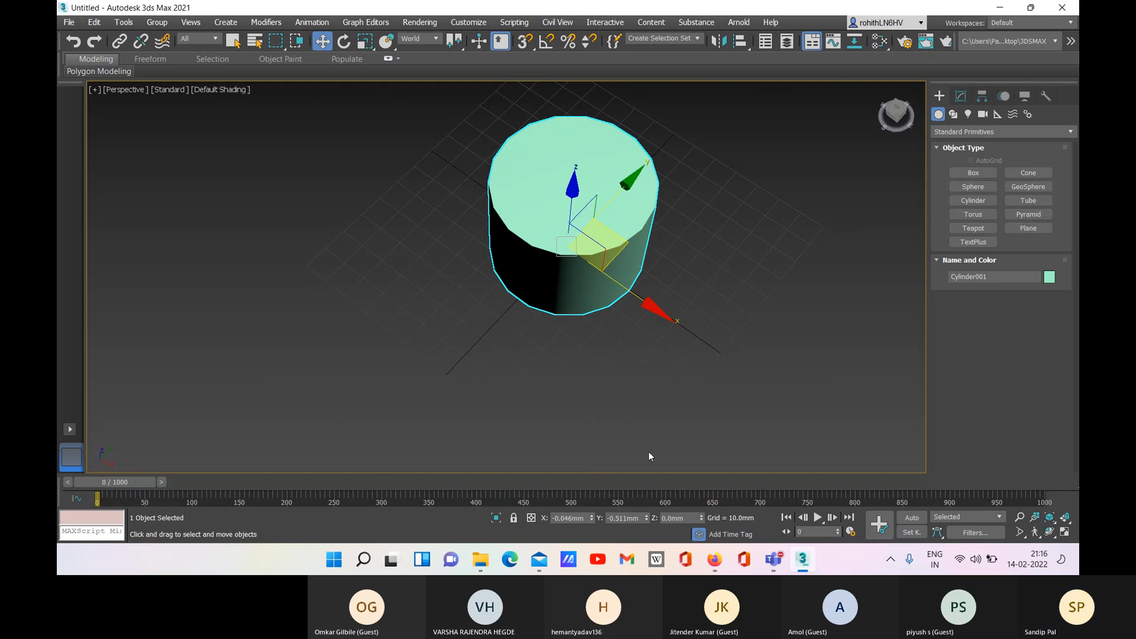
{"action": "middle_click_drag", "start_coordinate": [613, 410], "coordinate": [641, 492], "text": "alt"}
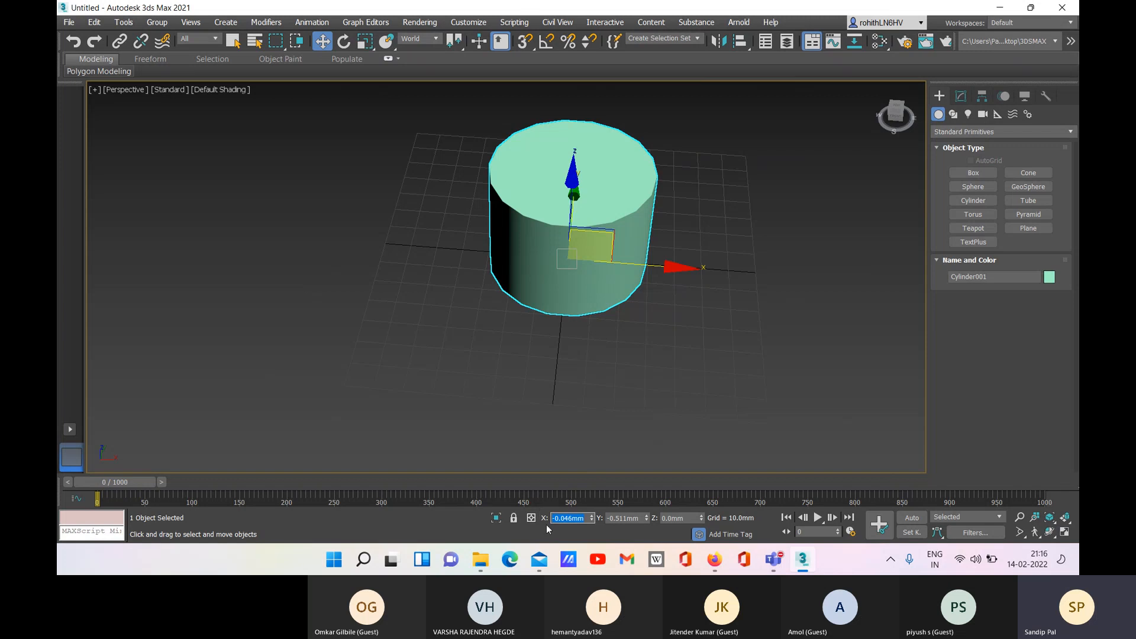
- Reset the cylinder's X and Y positions to 0 mm so it sits at the world origin
{"action": "right_click", "coordinate": [591, 521]}
{"action": "right_click", "coordinate": [645, 518]}
{"action": "middle_click_drag", "start_coordinate": [603, 404], "coordinate": [583, 442]}
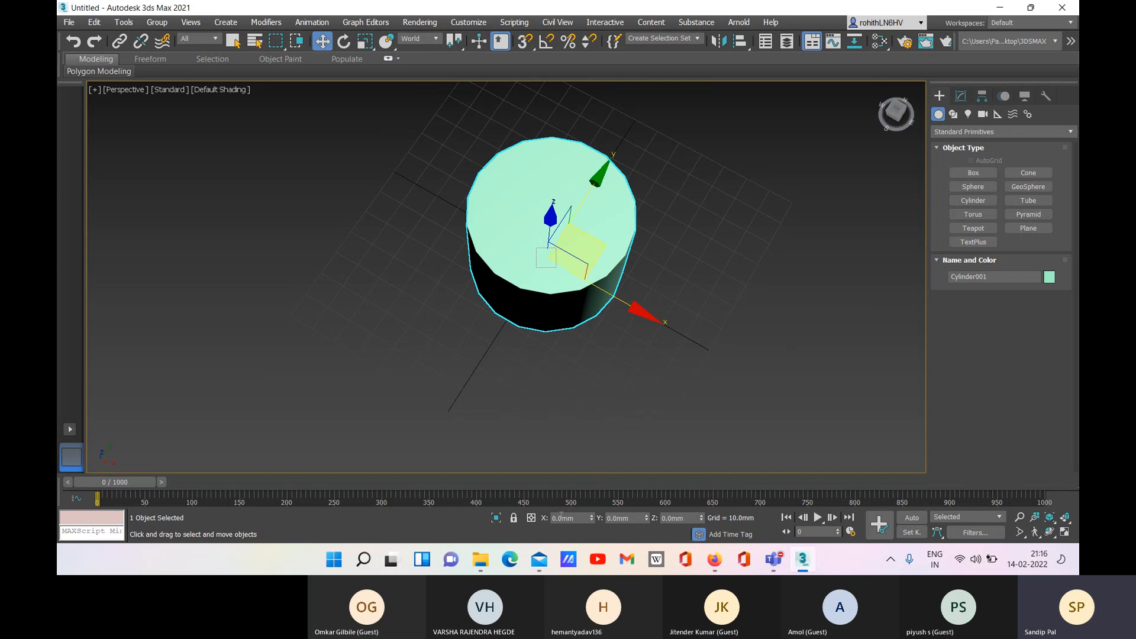
- Set the cylinder's X position to 500 mm and check its new location relative to the grid
{"action": "left_click", "coordinate": [561, 518]}
{"action": "type", "text": "500"}
{"action": "key", "text": "Return"}
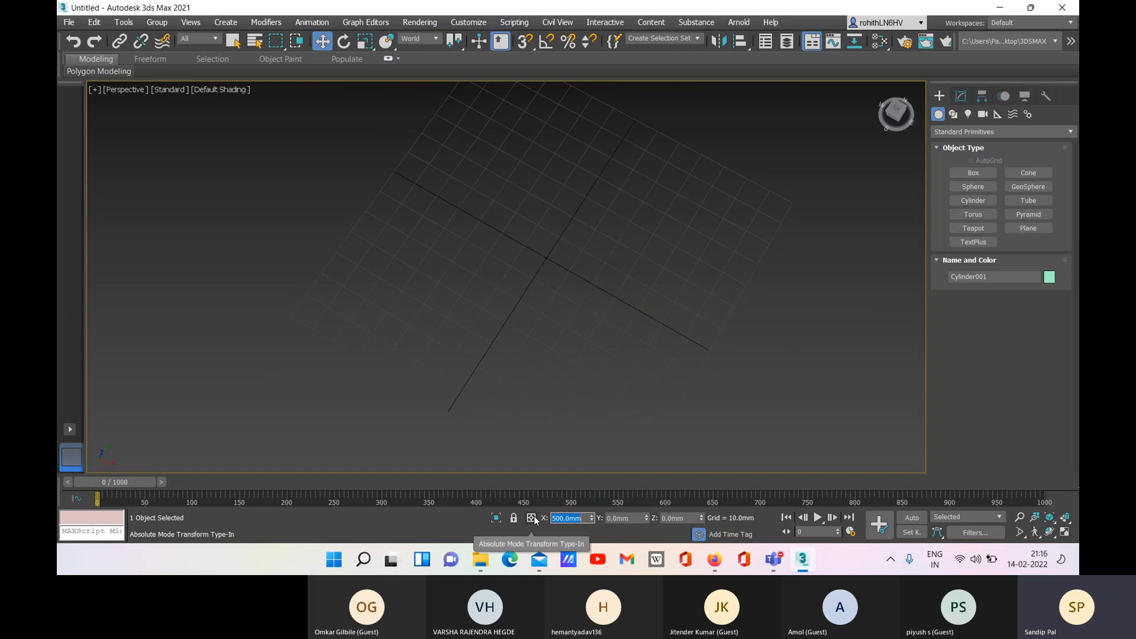
{"action": "scroll", "coordinate": [537, 419], "scroll_direction": "down", "scroll_amount": 12}
{"action": "middle_click_drag", "start_coordinate": [583, 386], "coordinate": [558, 352]}
{"action": "scroll", "coordinate": [552, 345], "scroll_direction": "up", "scroll_amount": 6}
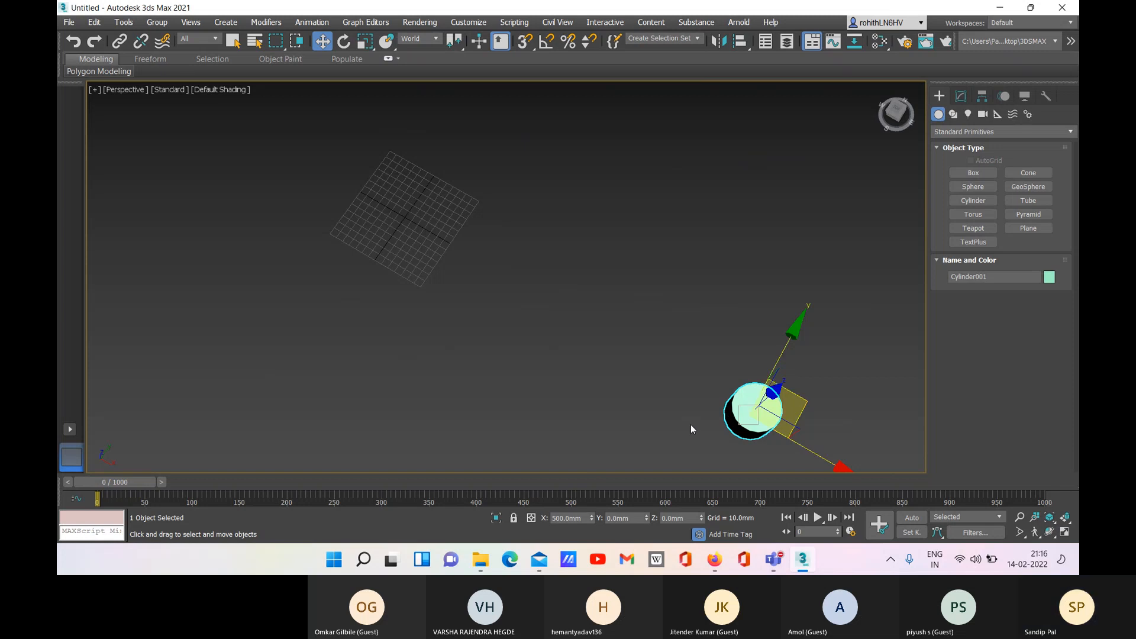
- Set the cylinder's position to X 100 mm and Y 100 mm and check where it sits beside the grid
{"action": "left_click", "coordinate": [561, 518]}
{"action": "type", "text": "1"}
{"action": "key", "text": "Return"}
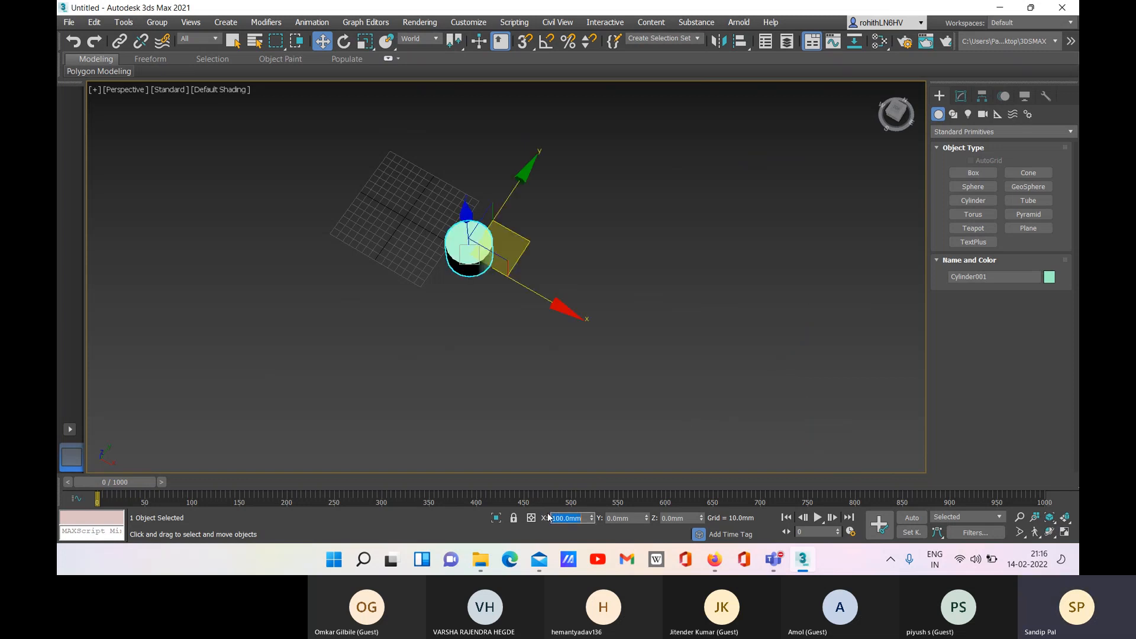
{"action": "left_click", "coordinate": [615, 518]}
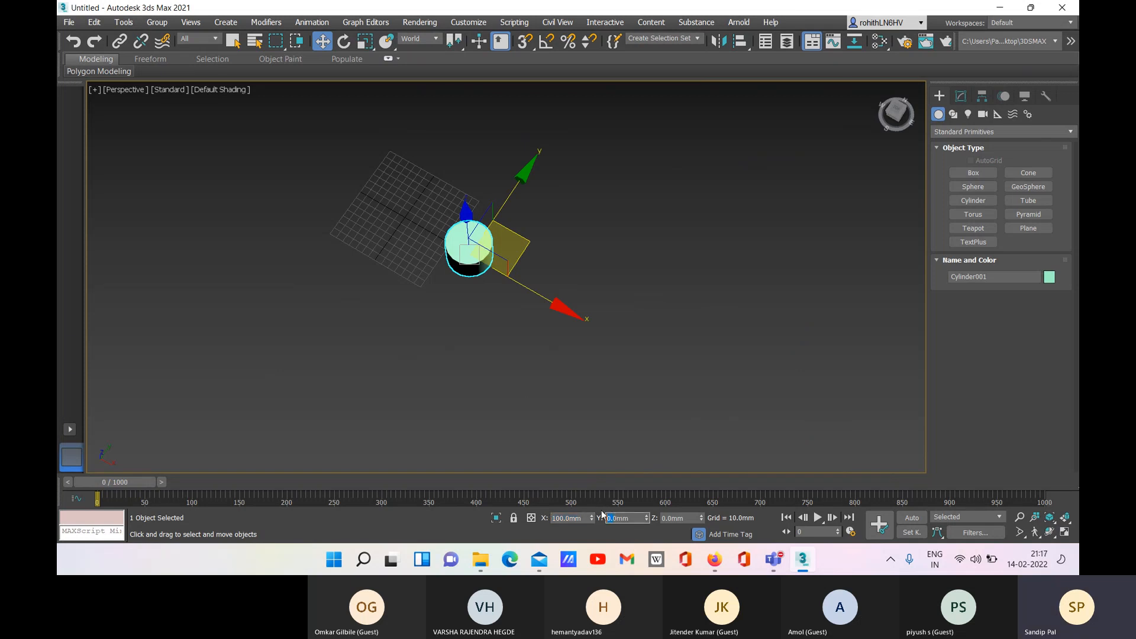
{"action": "type", "text": "100"}
{"action": "key", "text": "Return"}
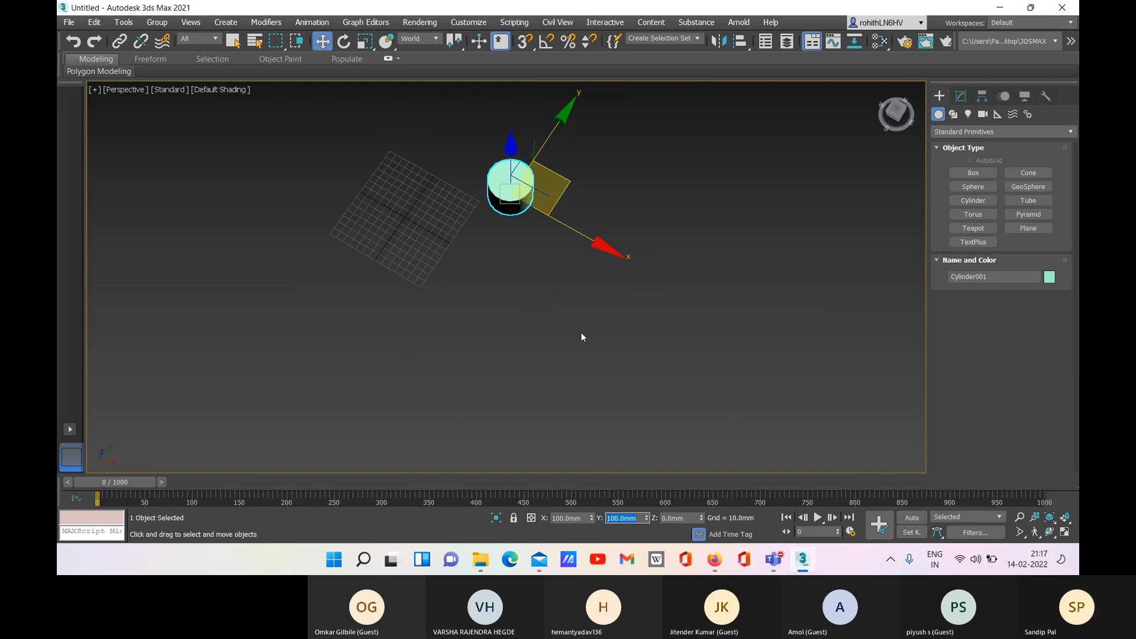
{"action": "middle_click_drag", "start_coordinate": [581, 337], "coordinate": [552, 326], "text": "alt"}
{"action": "scroll", "coordinate": [620, 282], "scroll_direction": "up", "scroll_amount": 5}
{"action": "scroll", "coordinate": [620, 282], "scroll_direction": "down", "scroll_amount": 5}
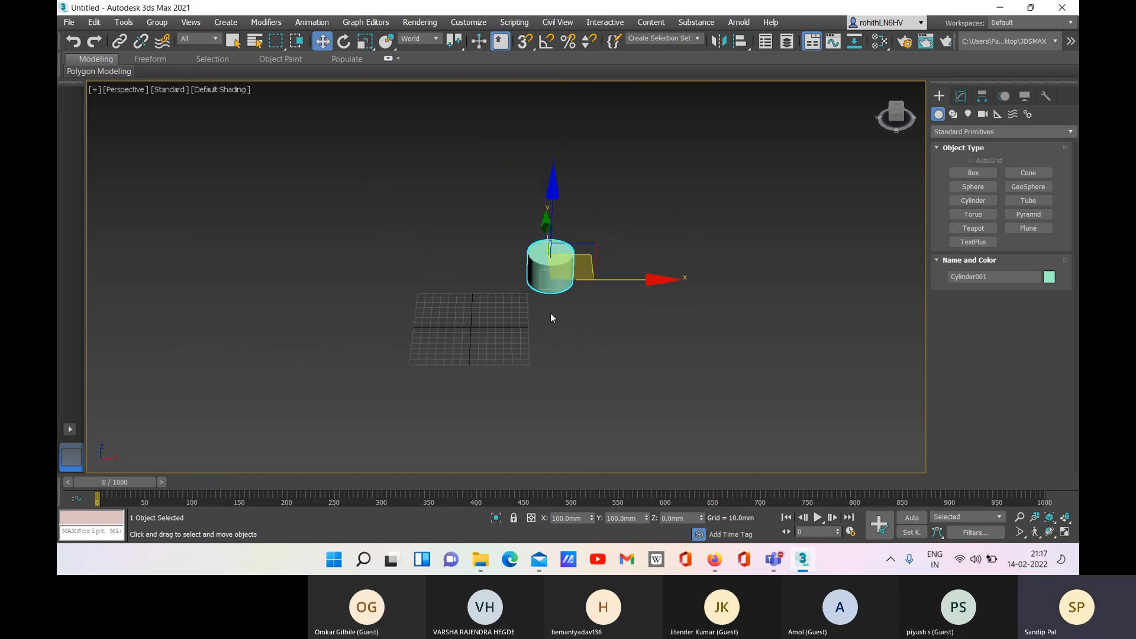
- Open the Transform Type-In dialog for the cylinder and view its Rotate and Scale versions before returning to Move
{"action": "key", "text": "F12"}
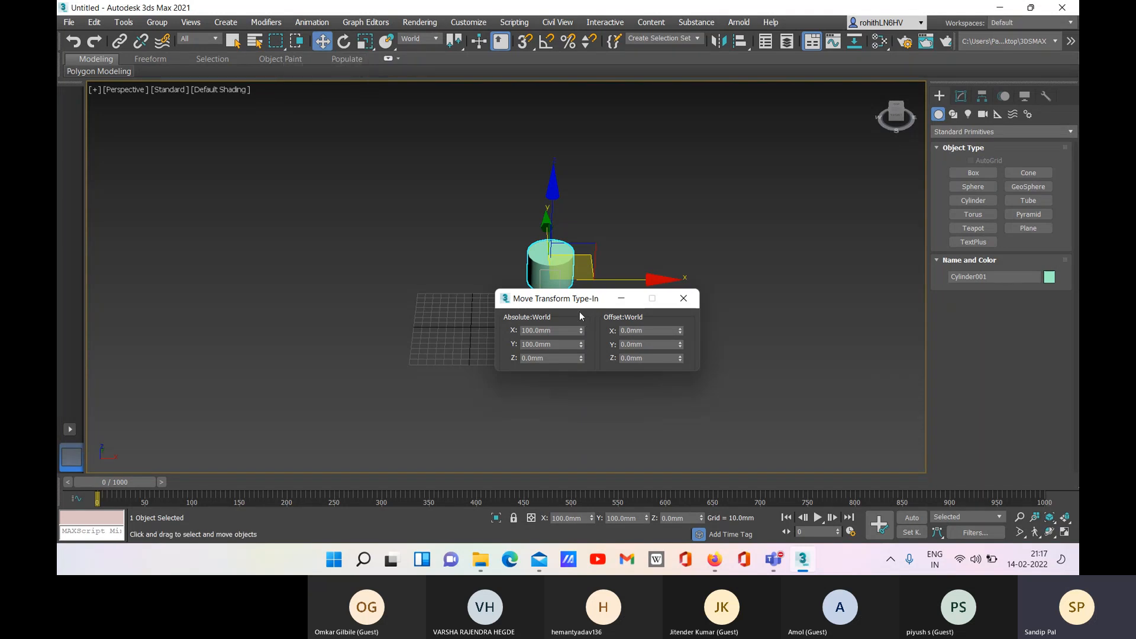
{"action": "left_click", "coordinate": [344, 42]}
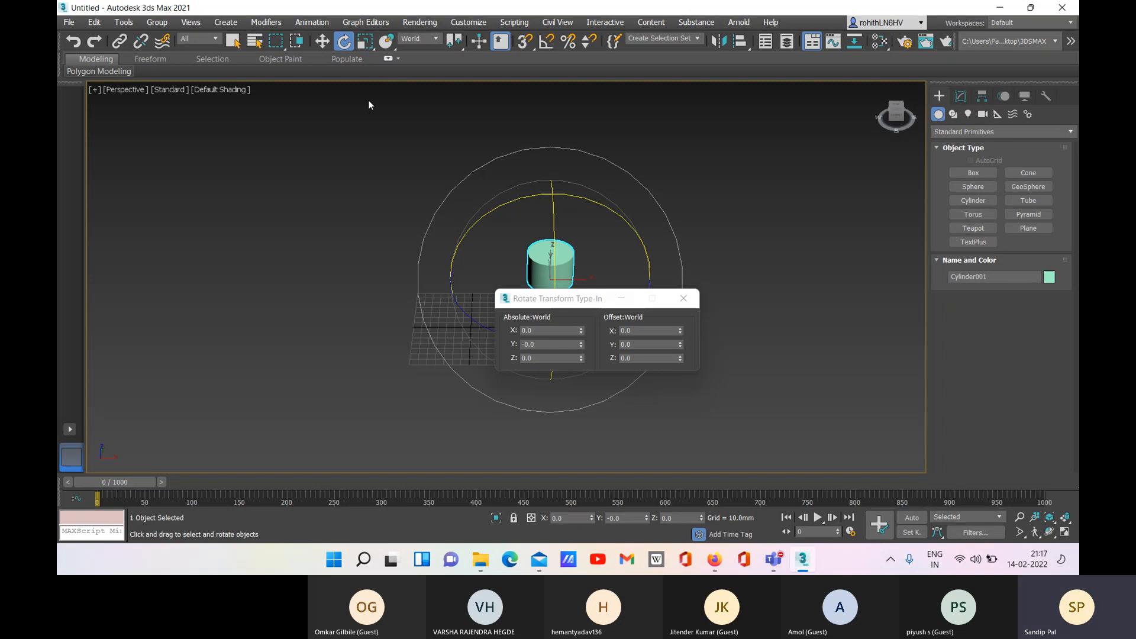
{"action": "left_click", "coordinate": [369, 47]}
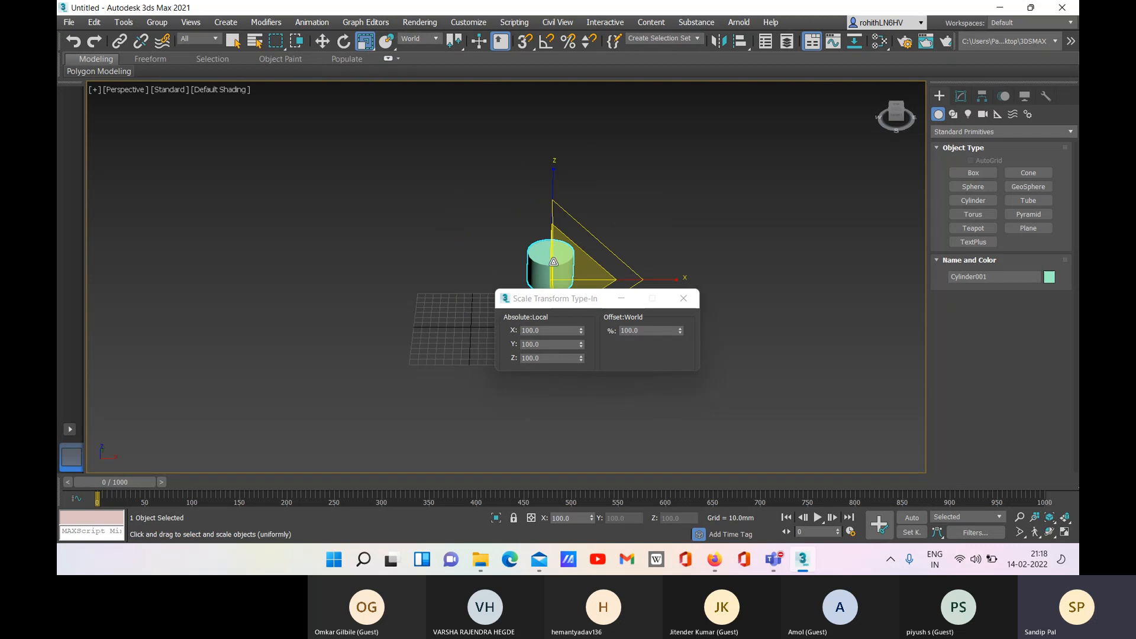
{"action": "left_click", "coordinate": [328, 43]}
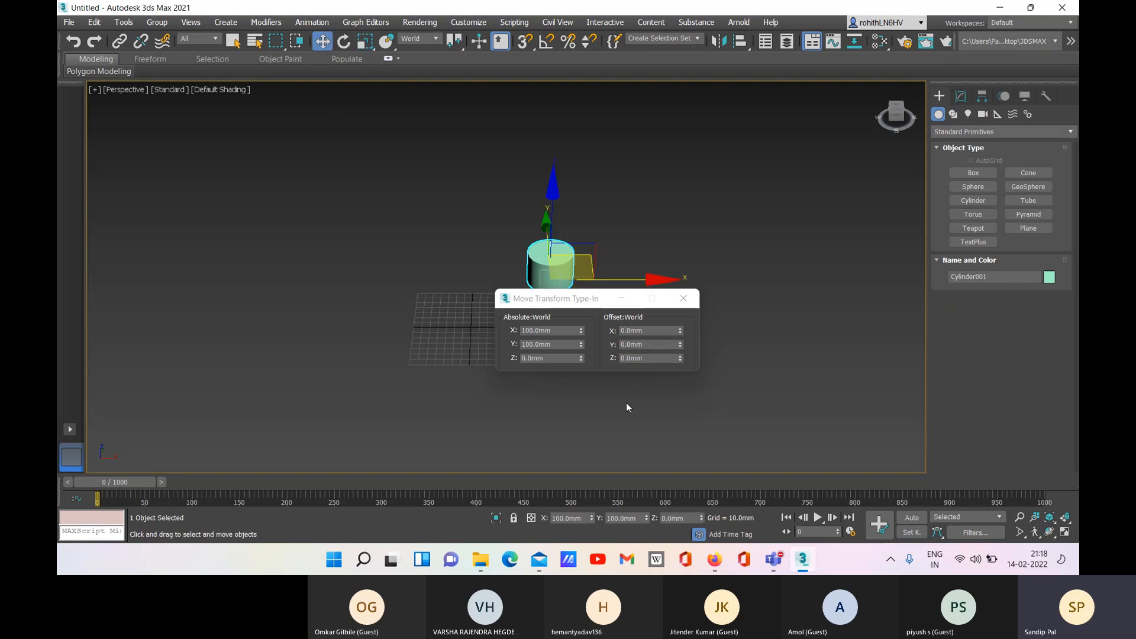
- Offset the cylinder by -30 mm along the world Y axis using the Move Transform Type-In and close the dialog
{"action": "left_click_drag", "start_coordinate": [564, 302], "coordinate": [331, 270]}
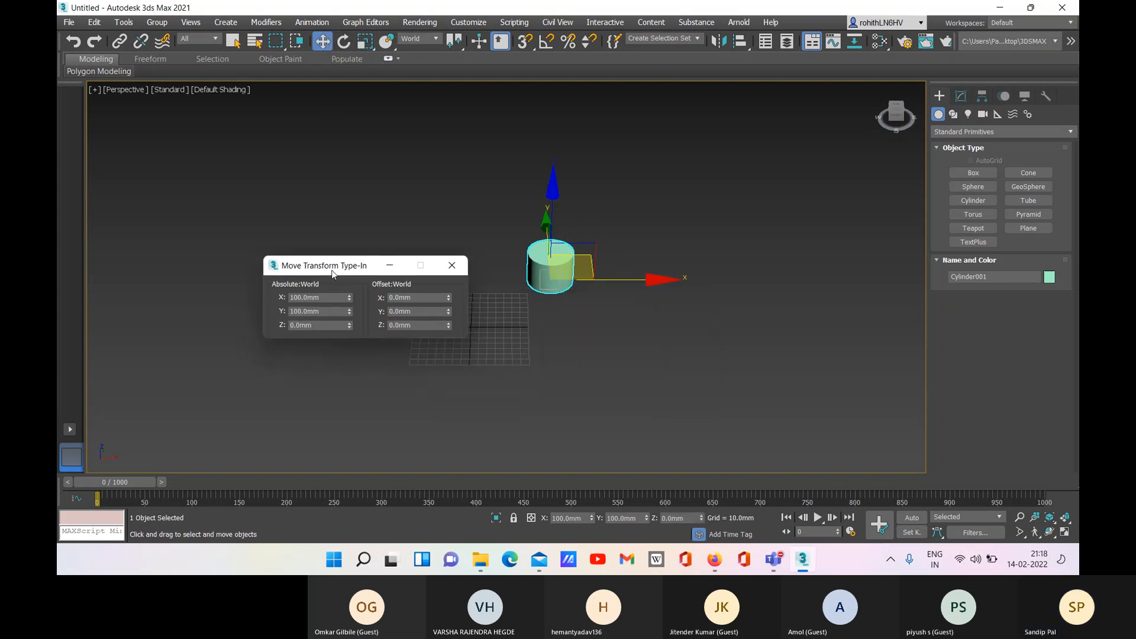
{"action": "scroll", "coordinate": [521, 348], "scroll_direction": "up", "scroll_amount": 5}
{"action": "scroll", "coordinate": [528, 355], "scroll_direction": "down", "scroll_amount": 5}
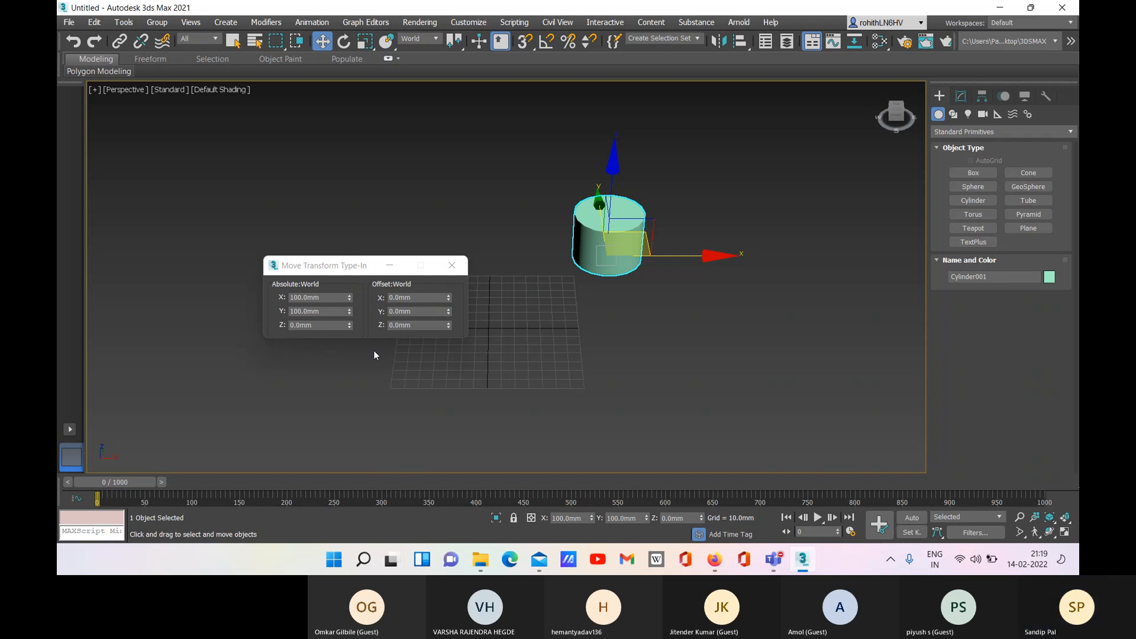
{"action": "left_click", "coordinate": [391, 325]}
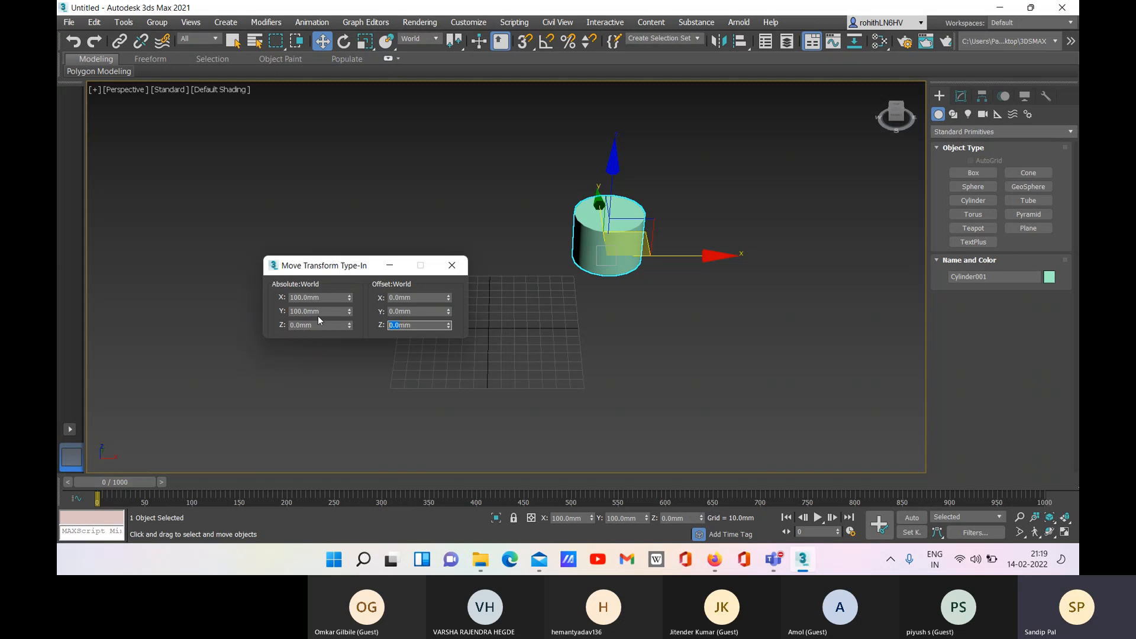
{"action": "left_click", "coordinate": [400, 313]}
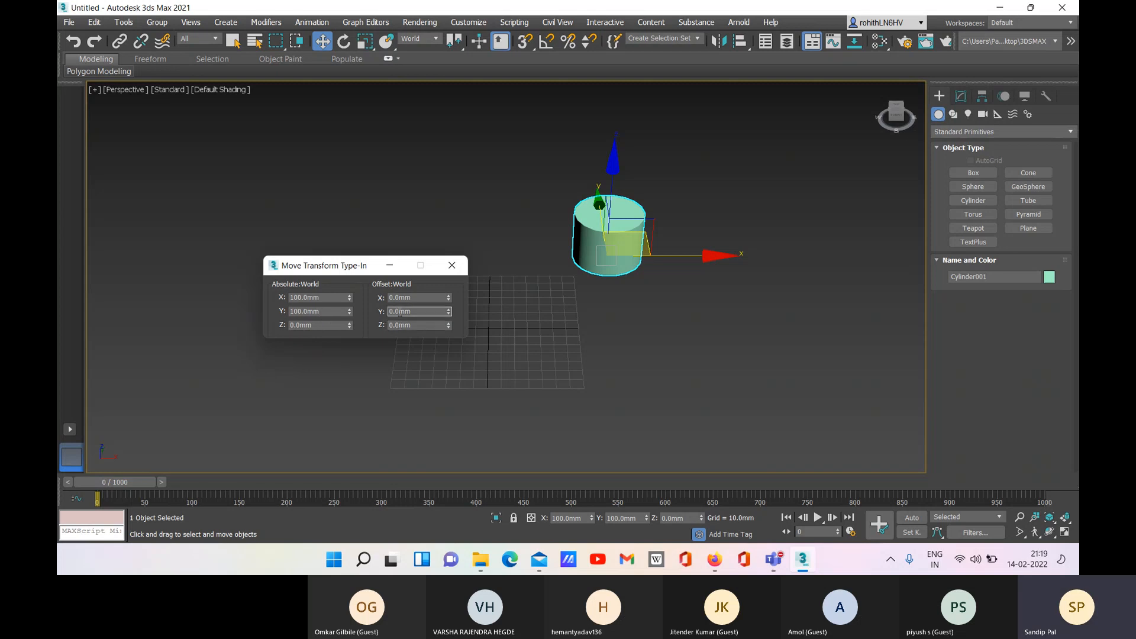
{"action": "type", "text": "-"}
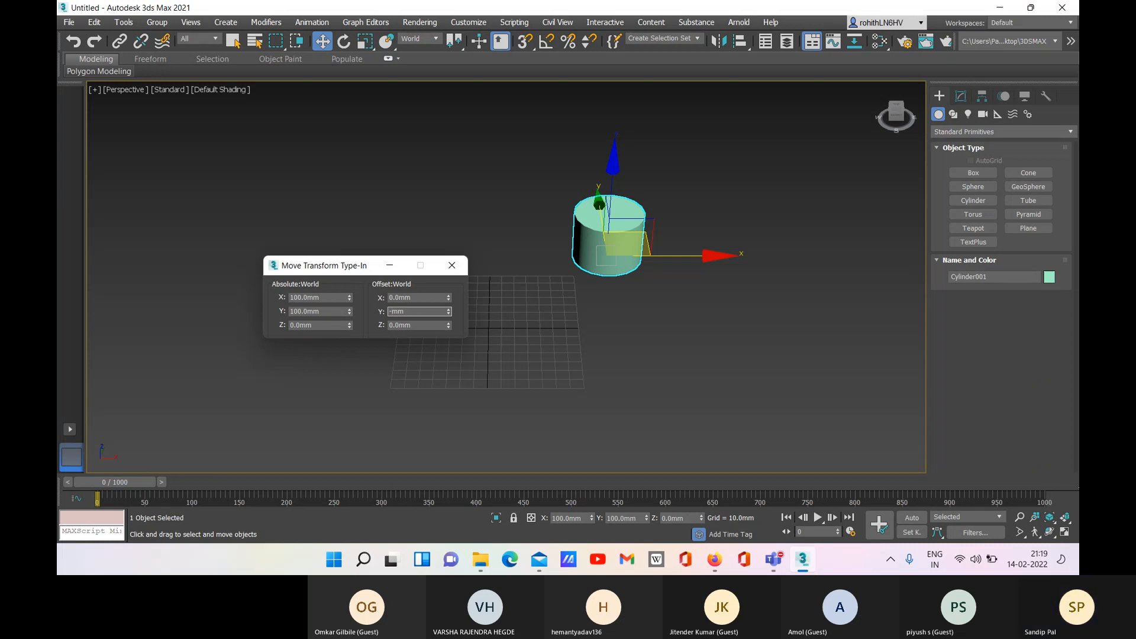
{"action": "type", "text": "30"}
{"action": "key", "text": "Return"}
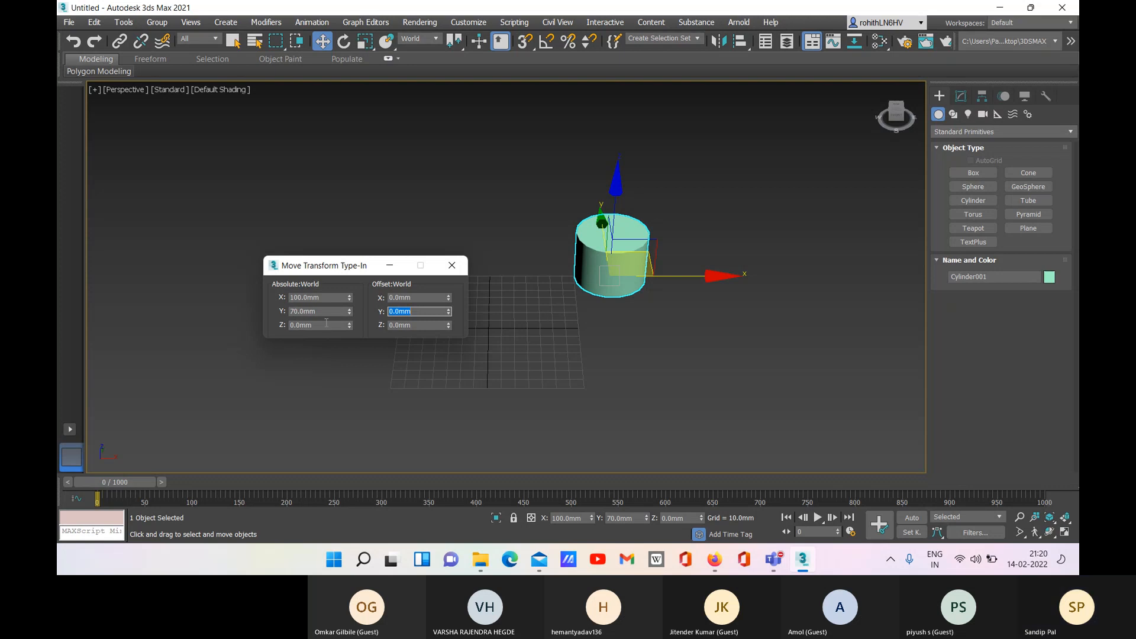
{"action": "key", "text": "Tab"}
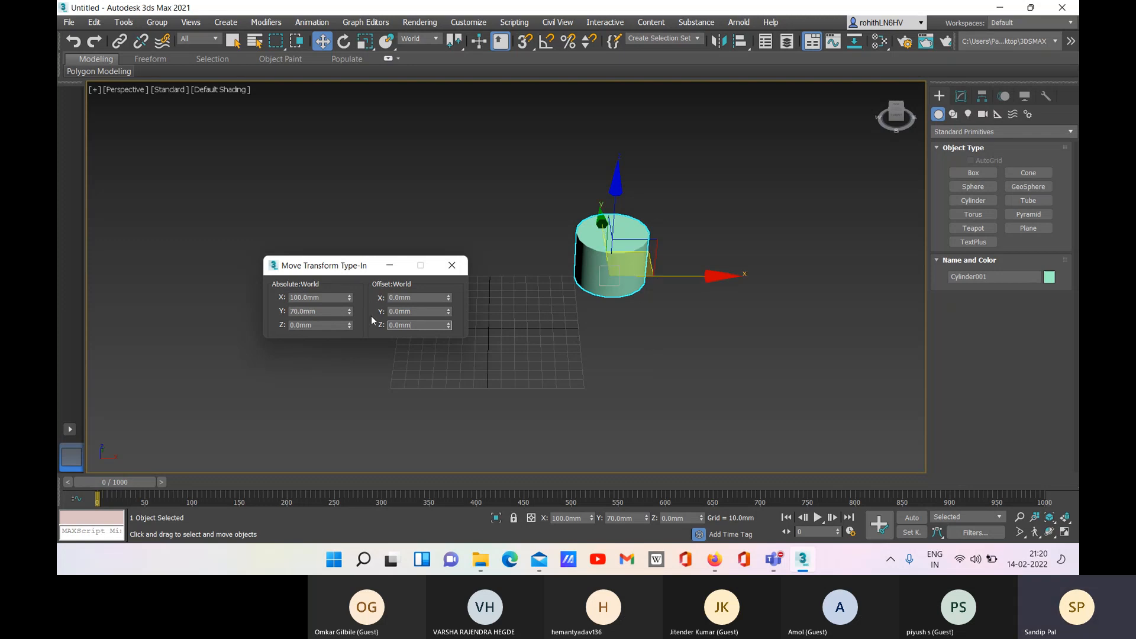
{"action": "left_click", "coordinate": [419, 311]}
{"action": "left_click_drag", "start_coordinate": [314, 265], "coordinate": [292, 268]}
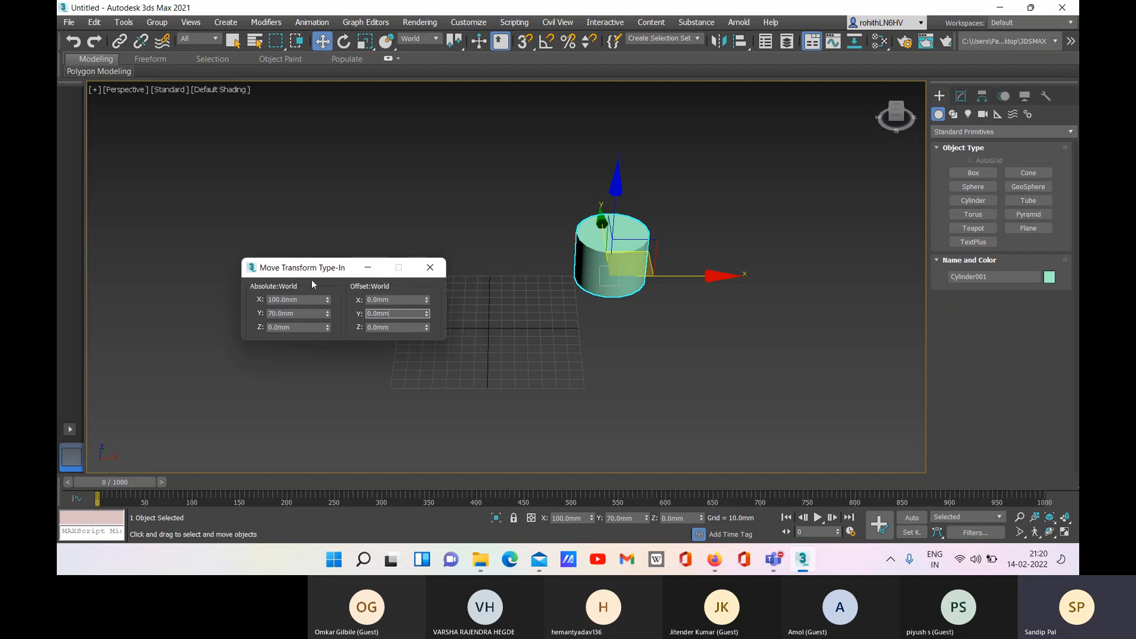
{"action": "left_click", "coordinate": [431, 270]}
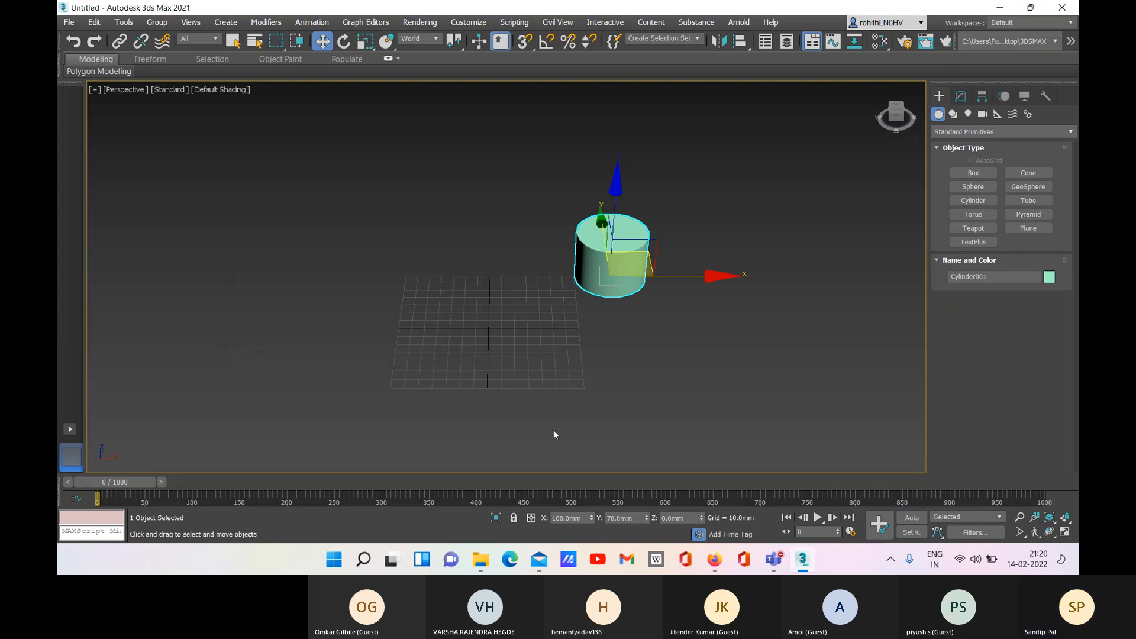
- Activate the Rotate tool and examine the axis rings of the rotation gizmo around the cylinder from several angles
{"action": "middle_click_drag", "start_coordinate": [546, 345], "coordinate": [684, 385]}
{"action": "key", "text": "e"}
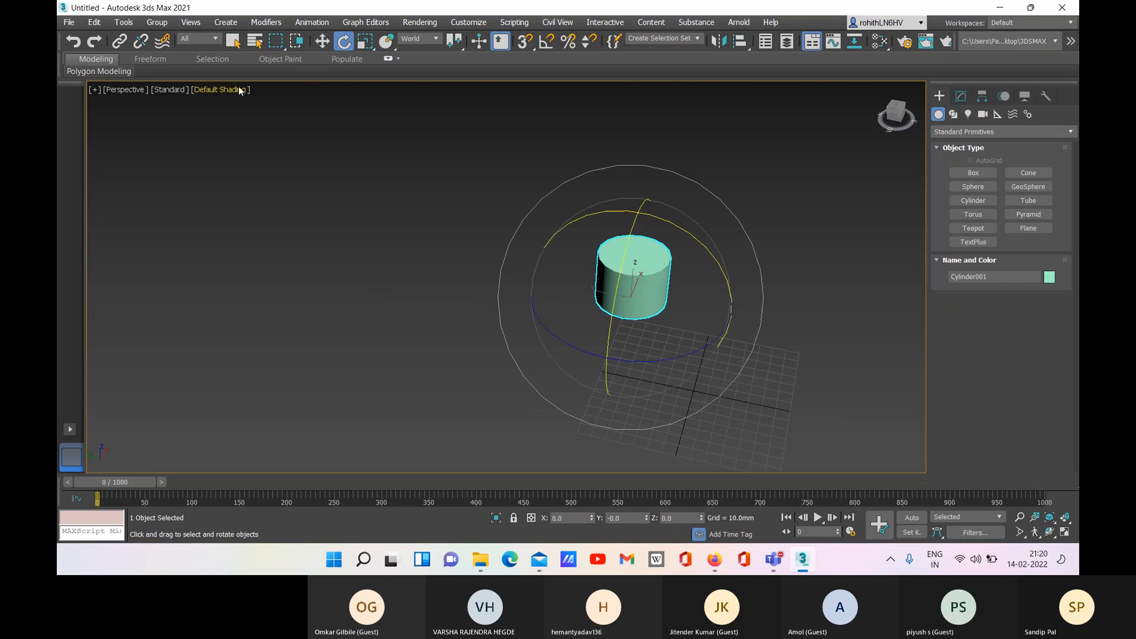
{"action": "middle_click_drag", "start_coordinate": [794, 241], "coordinate": [577, 287]}
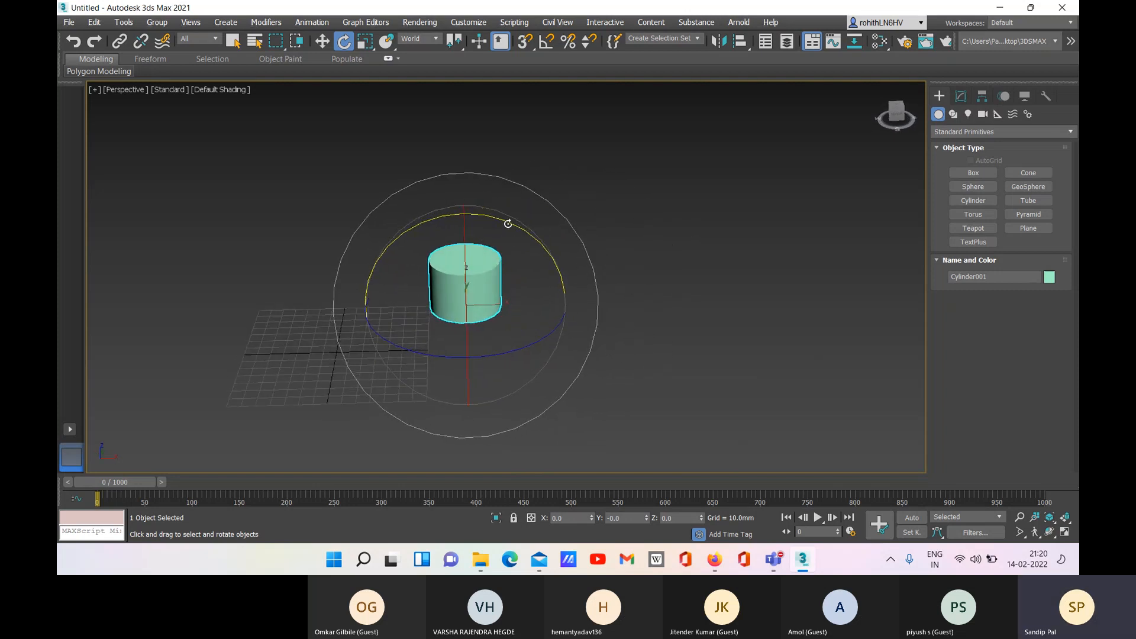
{"action": "middle_click_drag", "start_coordinate": [413, 223], "coordinate": [524, 254]}
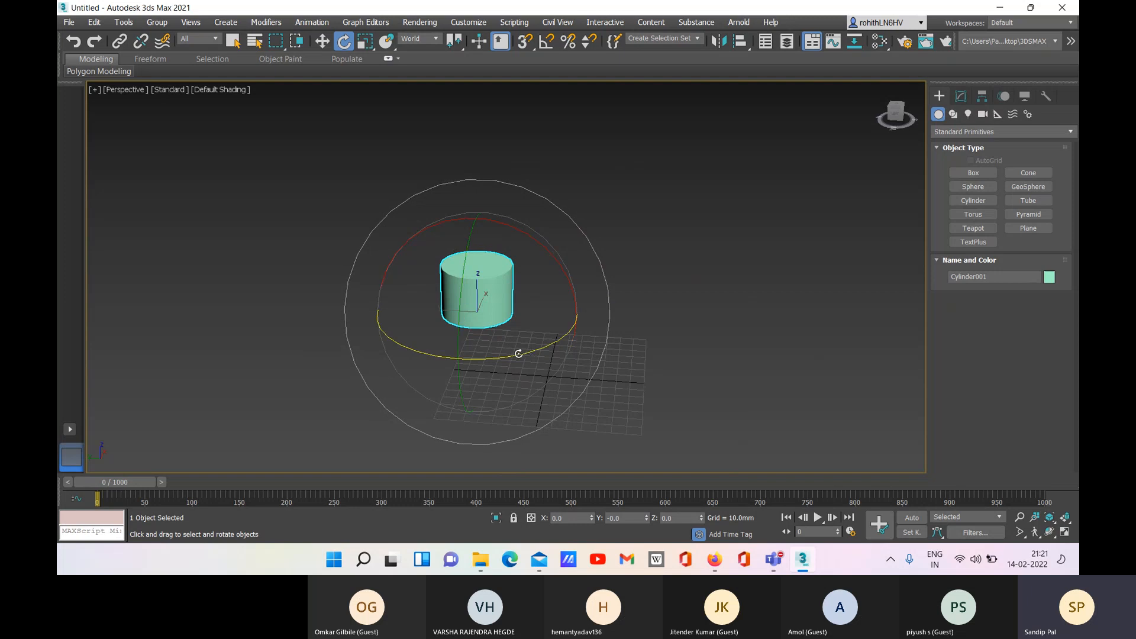
{"action": "middle_click_drag", "start_coordinate": [525, 349], "coordinate": [481, 349], "text": "alt"}
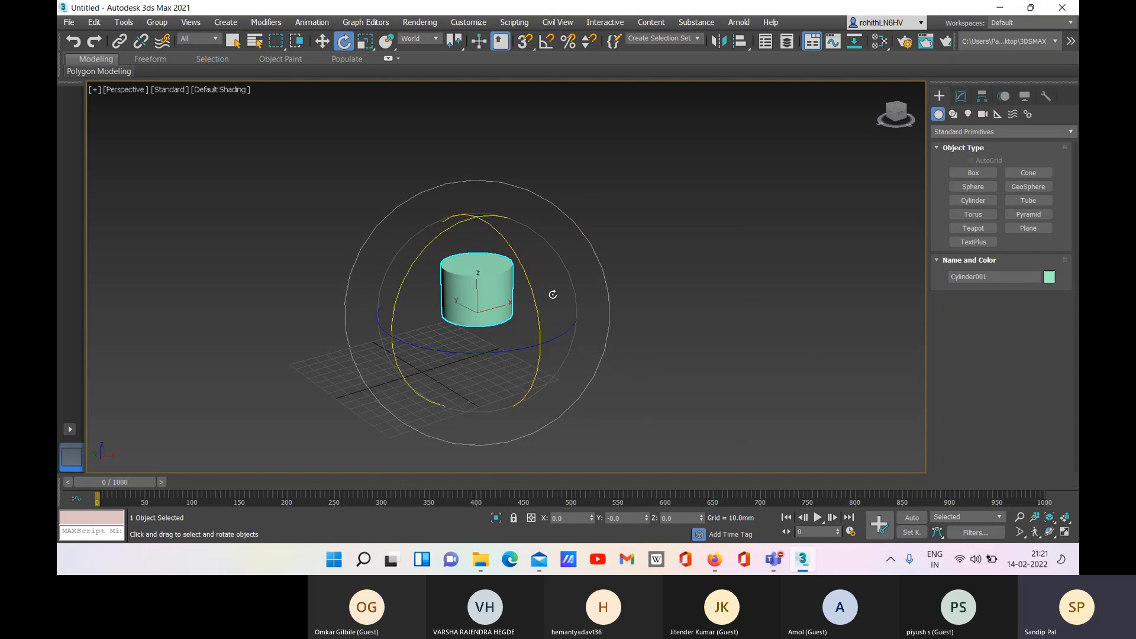
{"action": "middle_click_drag", "start_coordinate": [557, 298], "coordinate": [547, 328]}
{"action": "scroll", "coordinate": [500, 328], "scroll_direction": "up", "scroll_amount": 6}
{"action": "scroll", "coordinate": [497, 324], "scroll_direction": "down", "scroll_amount": 4}
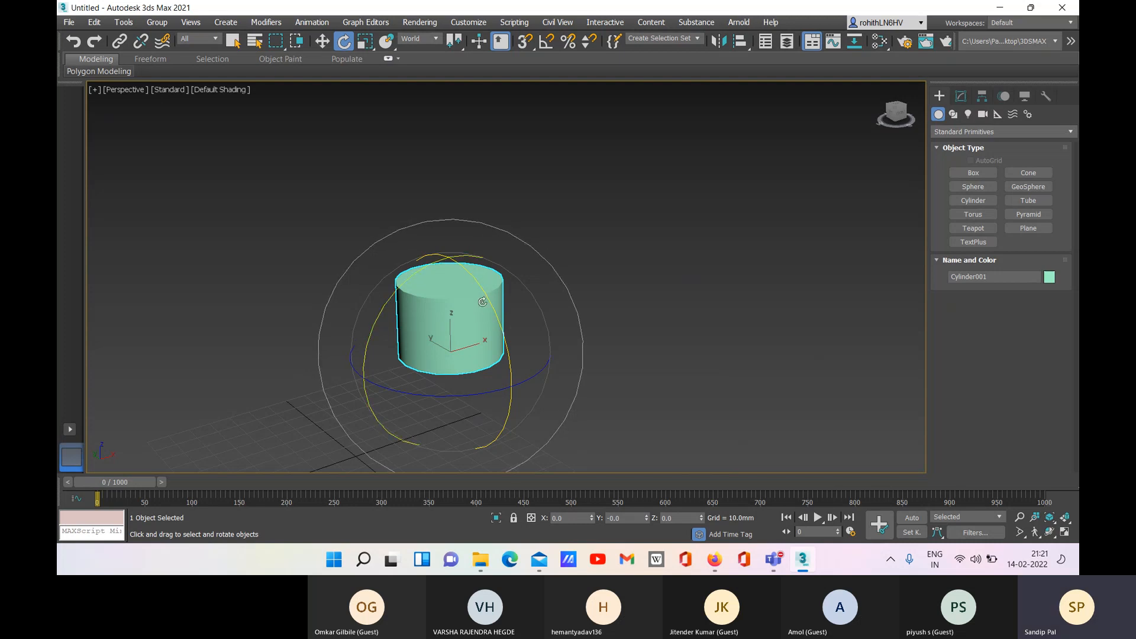
- Set the cylinder's X rotation to 45 degrees and view its tilt from another side
{"action": "middle_click_drag", "start_coordinate": [570, 378], "coordinate": [596, 321], "text": "alt"}
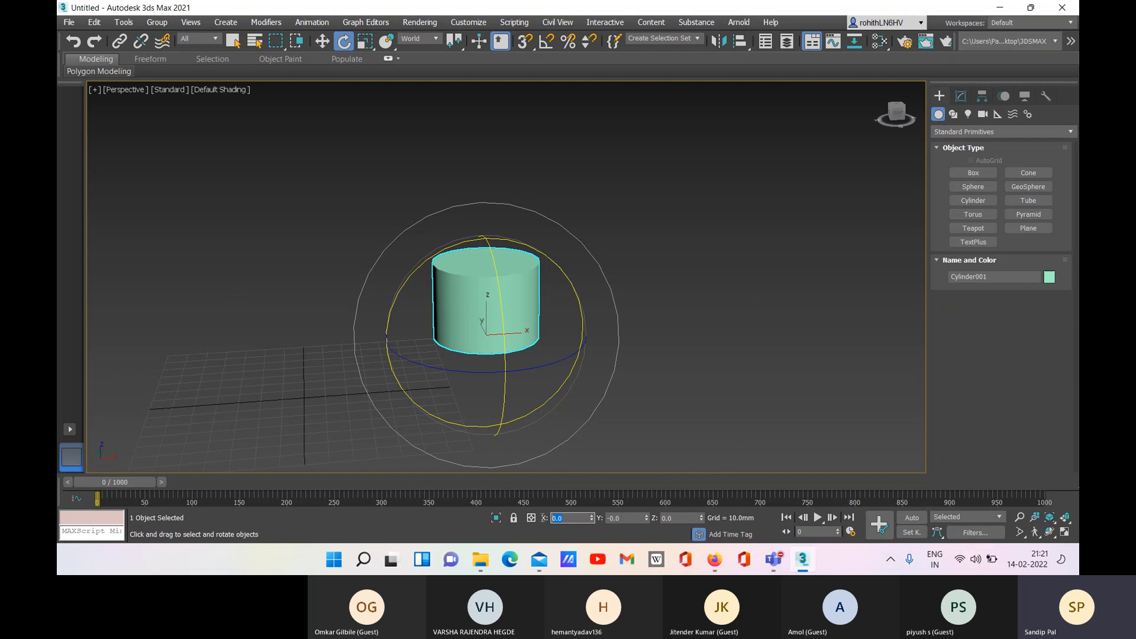
{"action": "type", "text": "45"}
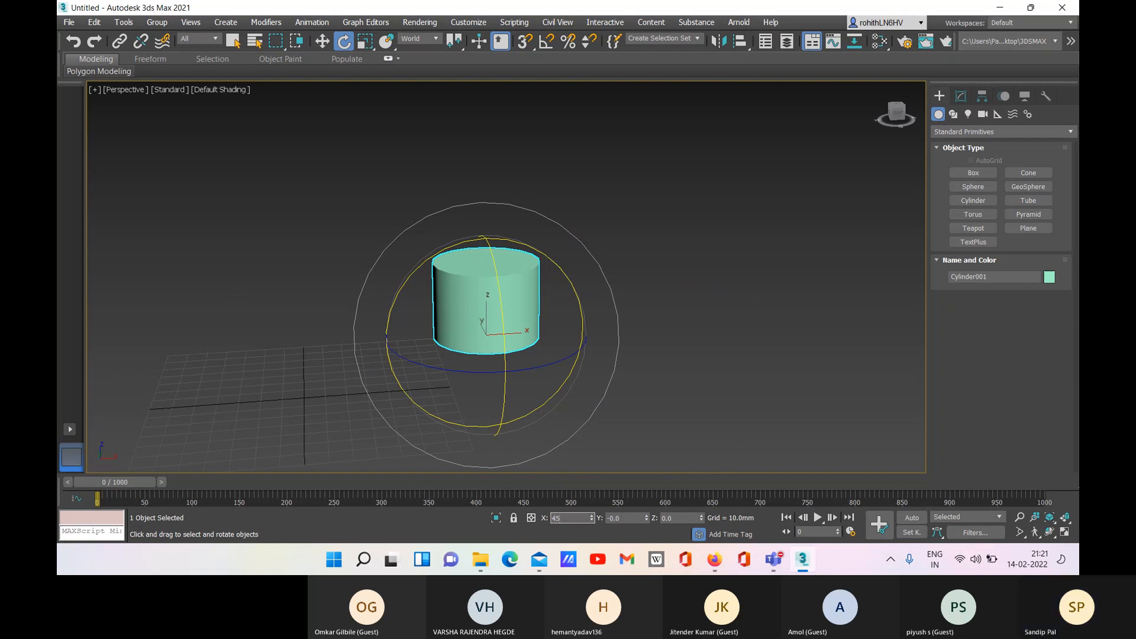
{"action": "key", "text": "Return"}
{"action": "middle_click_drag", "start_coordinate": [625, 425], "coordinate": [718, 417], "text": "alt"}
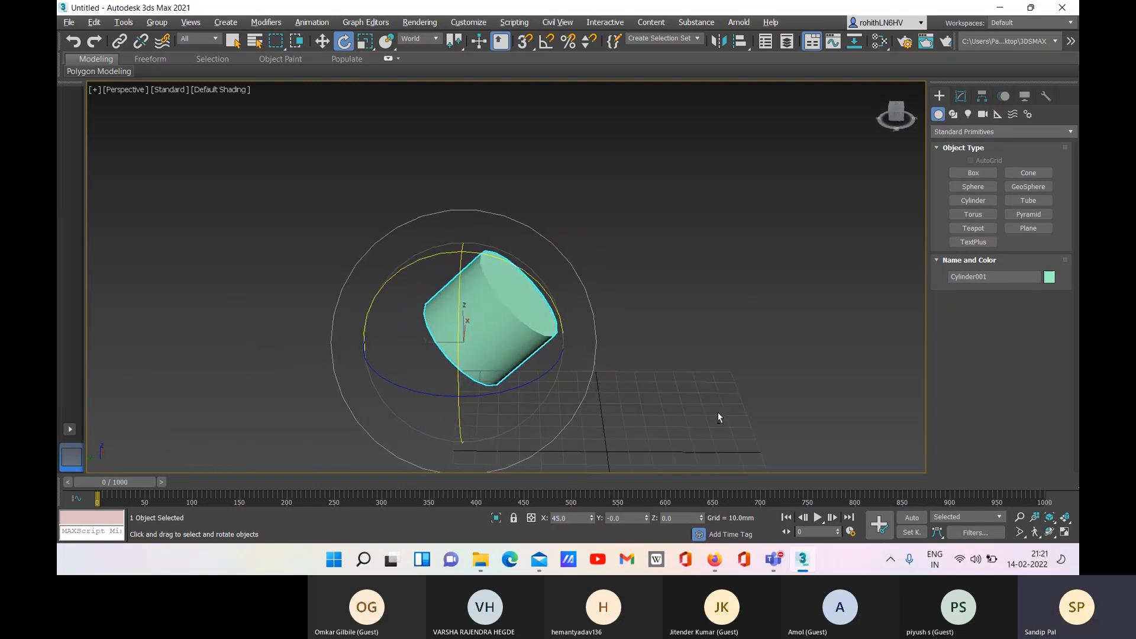
- Set the cylinder's Z rotation to 45 degrees and deselect it
{"action": "left_click", "coordinate": [674, 518]}
{"action": "key", "text": "Return"}
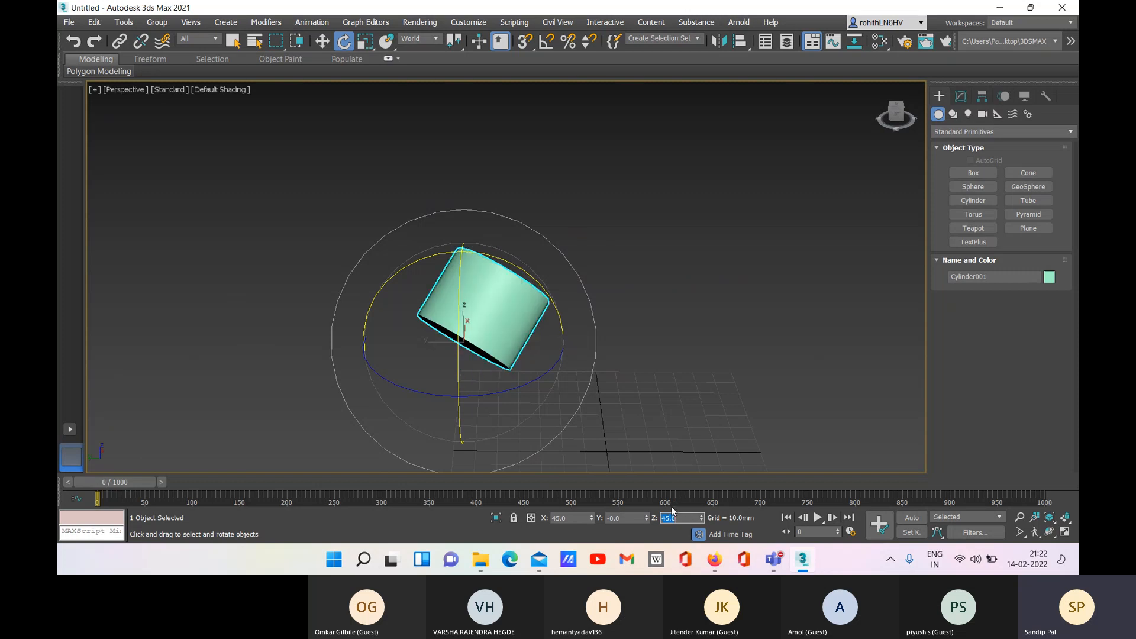
{"action": "middle_click_drag", "start_coordinate": [697, 385], "coordinate": [691, 359]}
{"action": "left_click", "coordinate": [688, 358]}
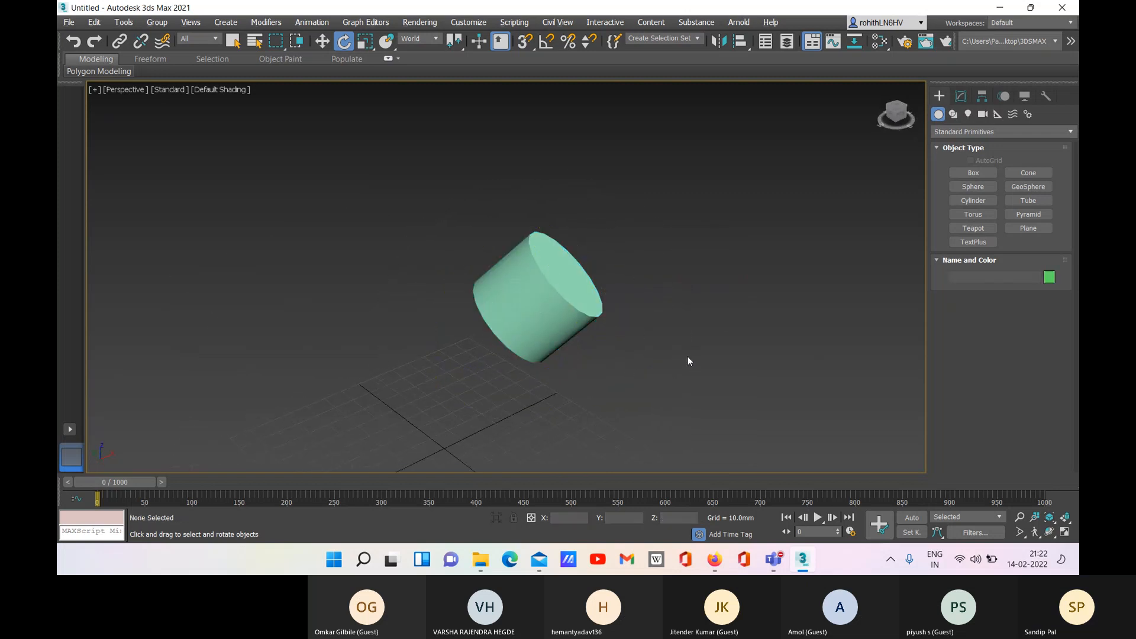
- View the Scale tool's variants, keep Select and Uniform Scale active, and select the cylinder
{"action": "left_click", "coordinate": [368, 48]}
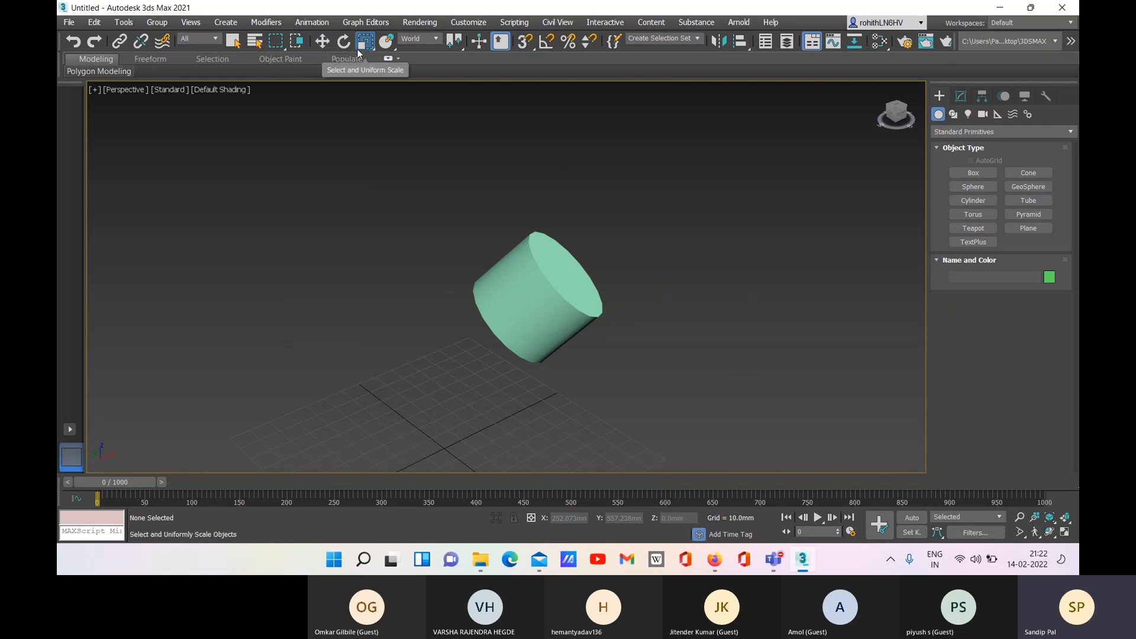
{"action": "left_click_drag", "start_coordinate": [369, 47], "coordinate": [365, 104]}
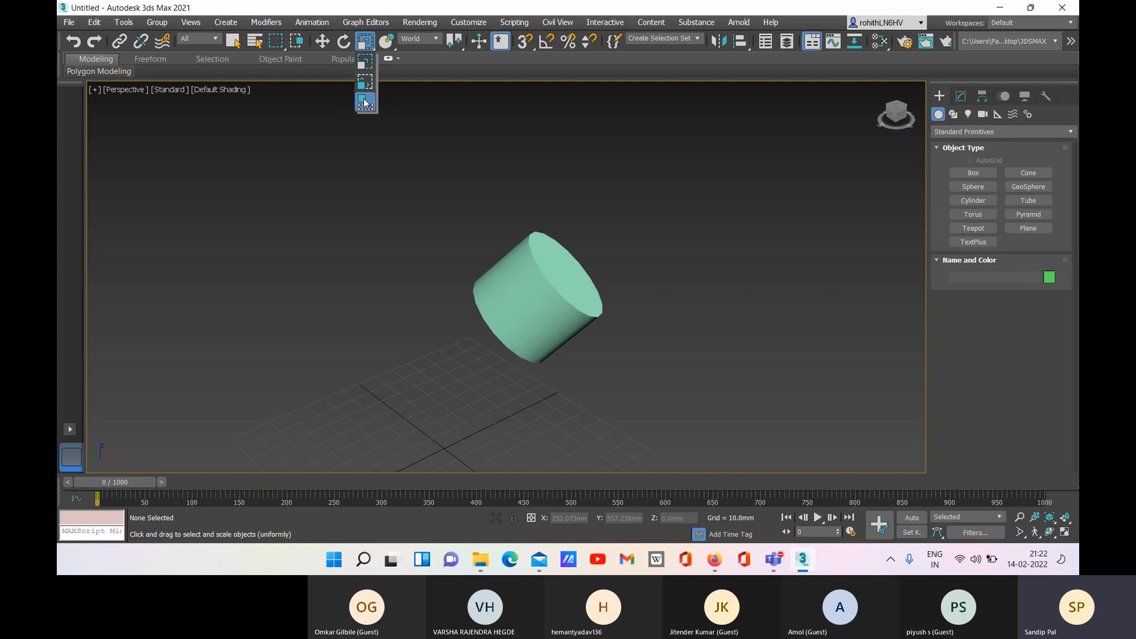
{"action": "left_click_drag", "start_coordinate": [365, 104], "coordinate": [365, 61]}
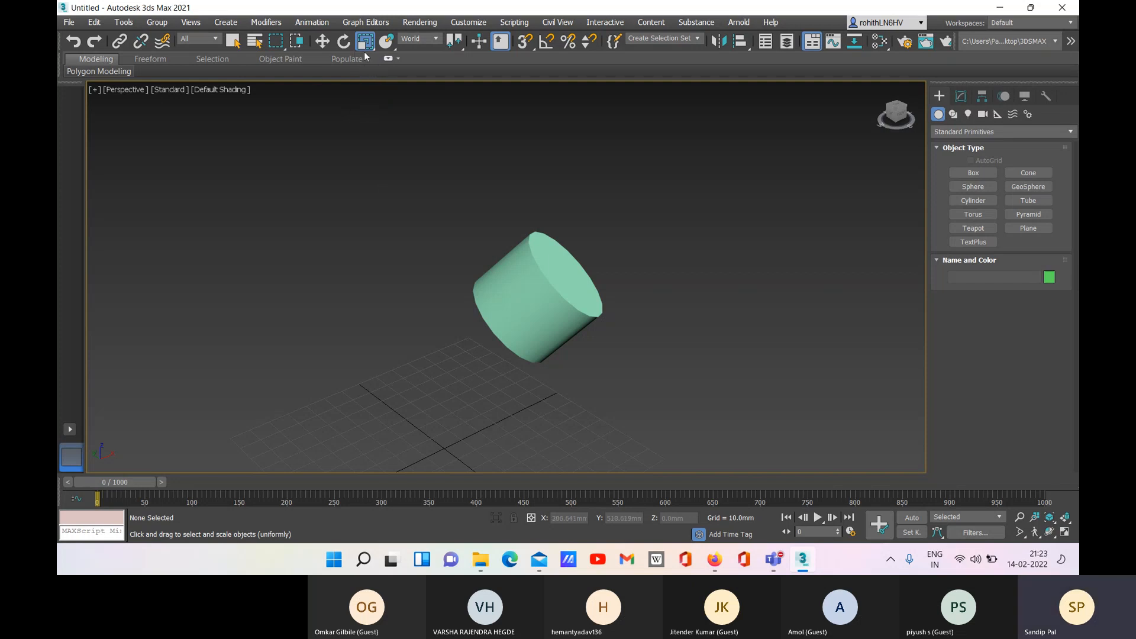
{"action": "left_click", "coordinate": [545, 334]}
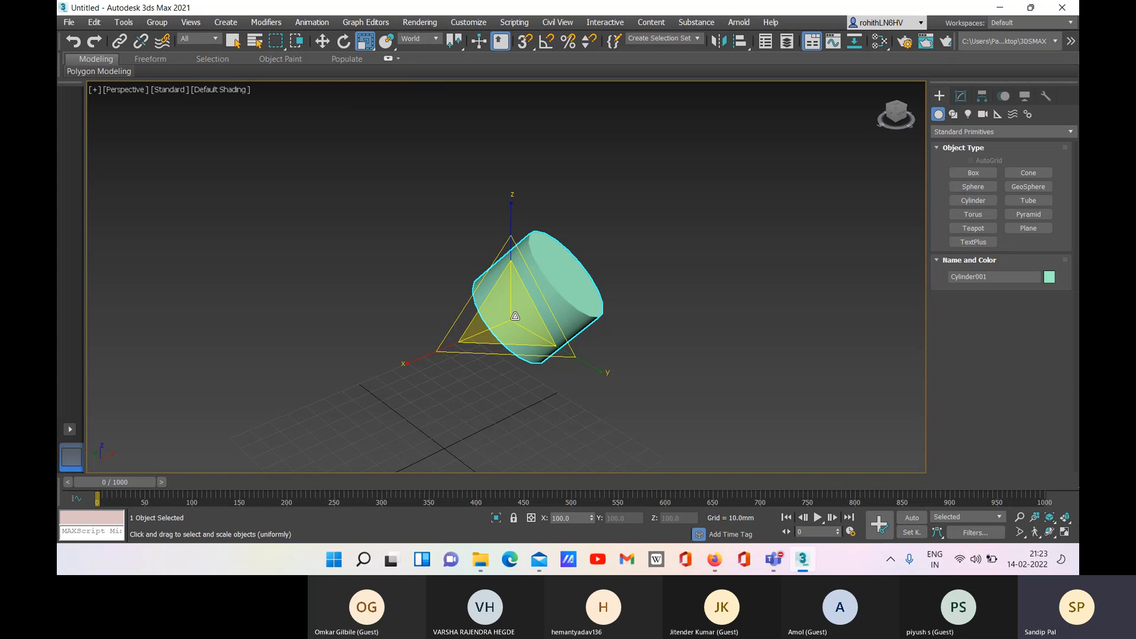
- Try scaling the cylinder uniformly freehand with the gizmo, and undo the scaling
{"action": "left_click_drag", "start_coordinate": [515, 316], "coordinate": [513, 314]}
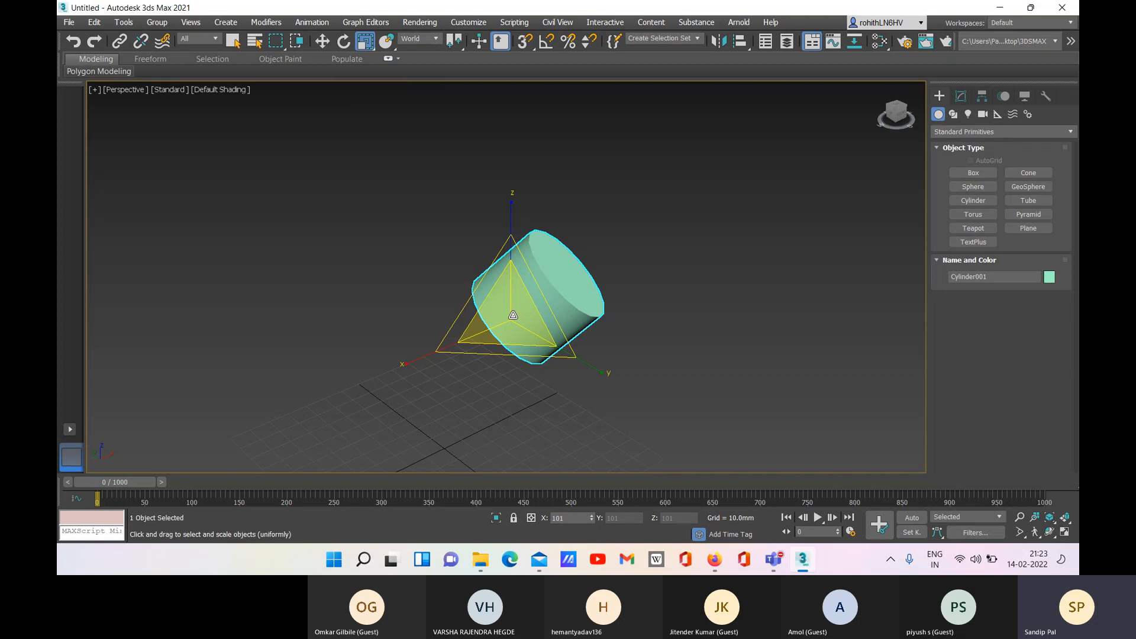
{"action": "mouse_move", "coordinate": [513, 315]}
{"action": "left_mouse_down"}
{"action": "mouse_move", "coordinate": [499, 244]}
{"action": "mouse_move", "coordinate": [517, 383]}
{"action": "mouse_move", "coordinate": [509, 323]}
{"action": "left_mouse_up"}
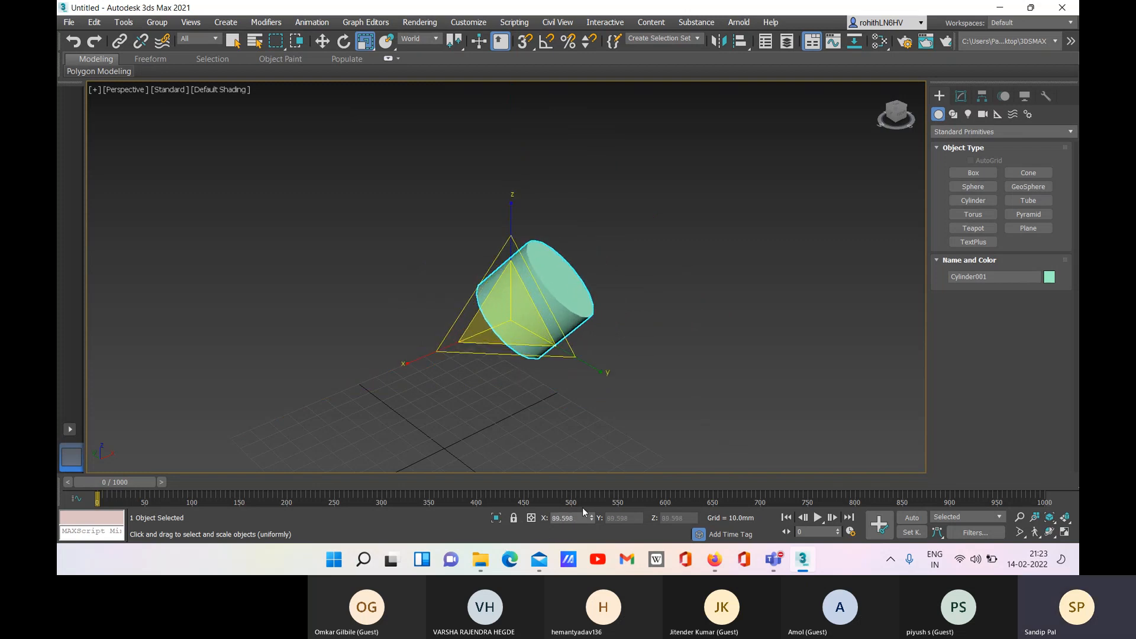
{"action": "key", "text": "ctrl+z"}
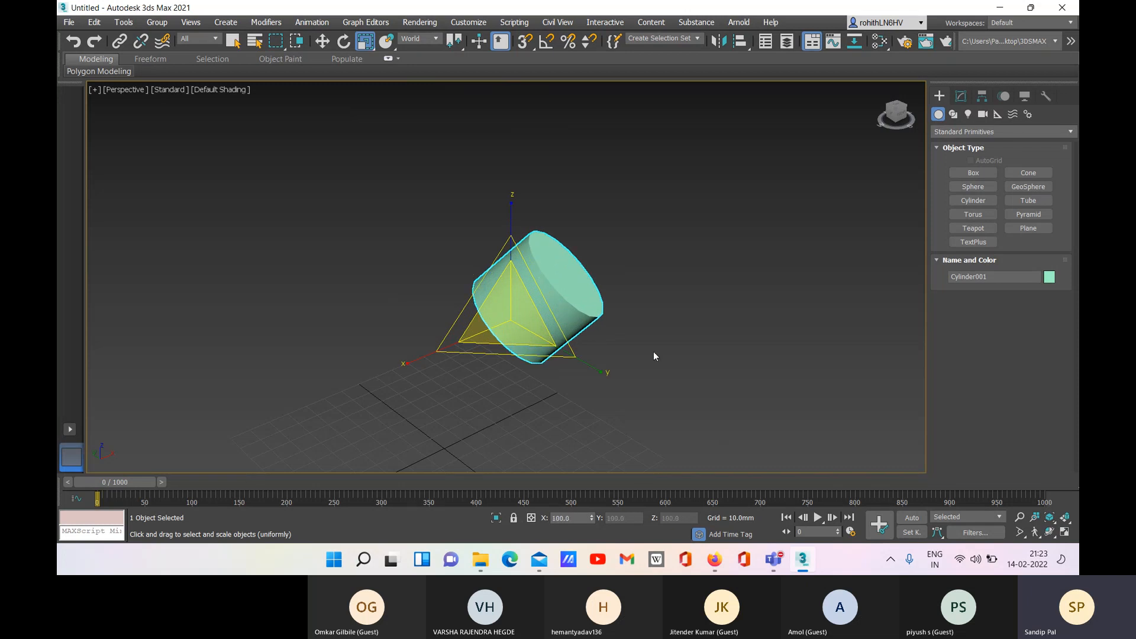
- Open the Scale Transform Type-In and set the cylinder's absolute local scale to 150 on X and 150 on Y
{"action": "key", "text": "F12"}
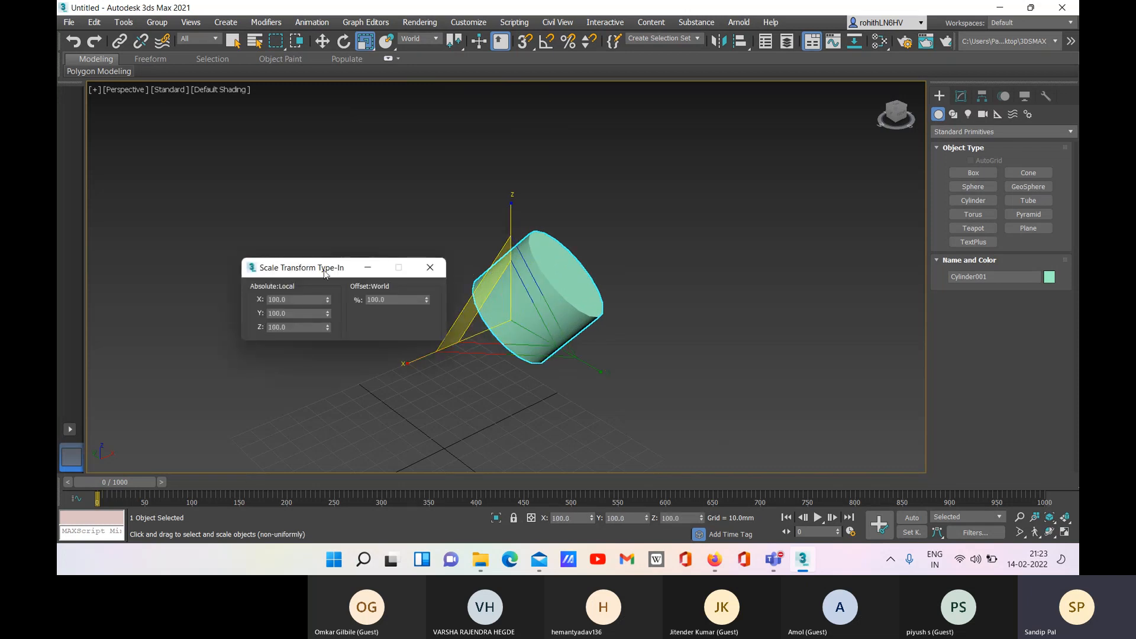
{"action": "left_click_drag", "start_coordinate": [289, 263], "coordinate": [288, 263]}
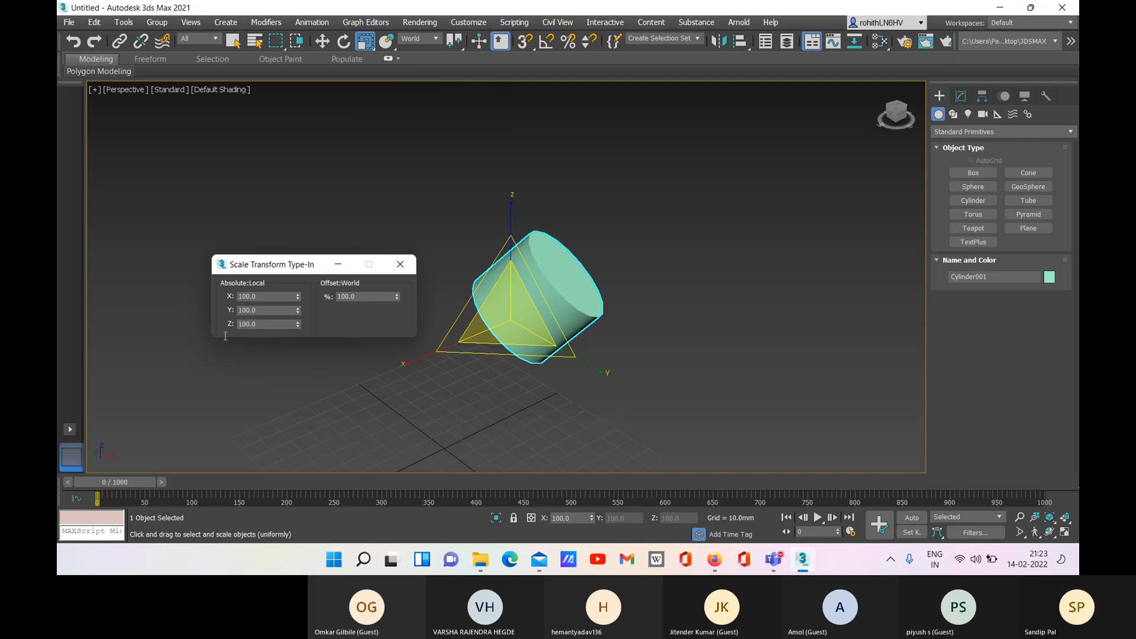
{"action": "left_click", "coordinate": [264, 297]}
{"action": "double_click", "coordinate": [264, 297]}
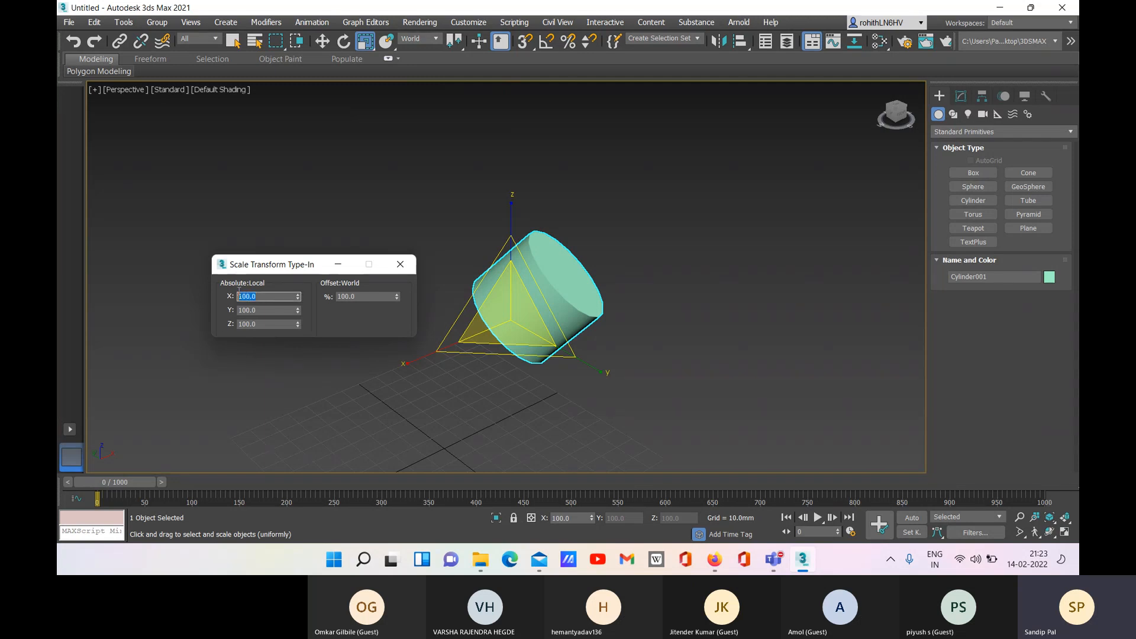
{"action": "type", "text": "150"}
{"action": "left_click", "coordinate": [267, 309]}
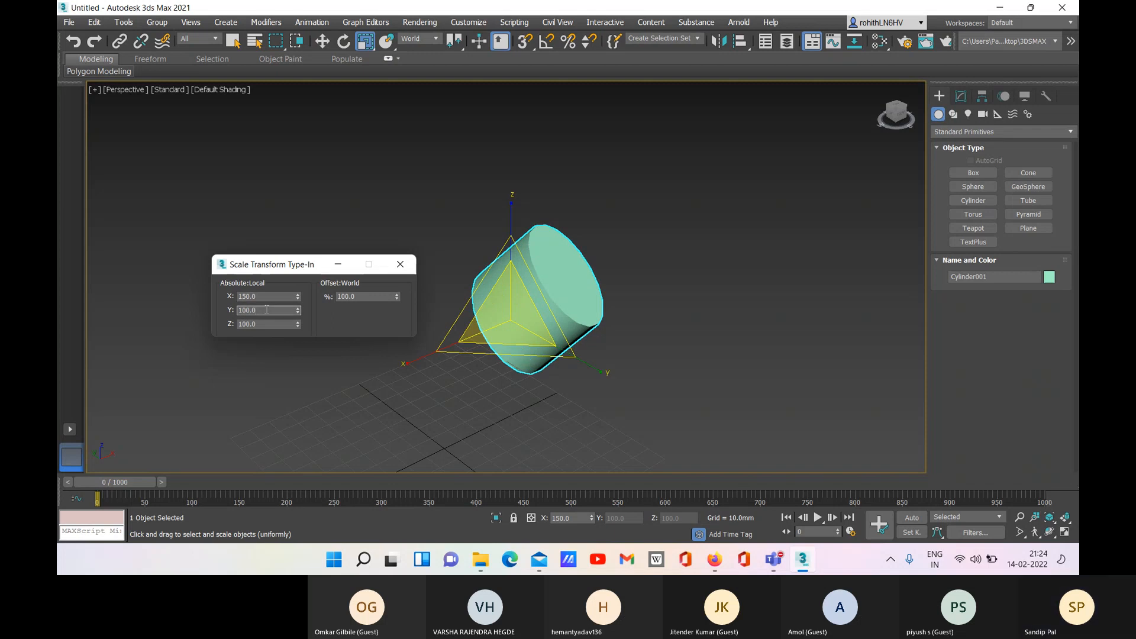
{"action": "type", "text": "150"}
{"action": "key", "text": "Return"}
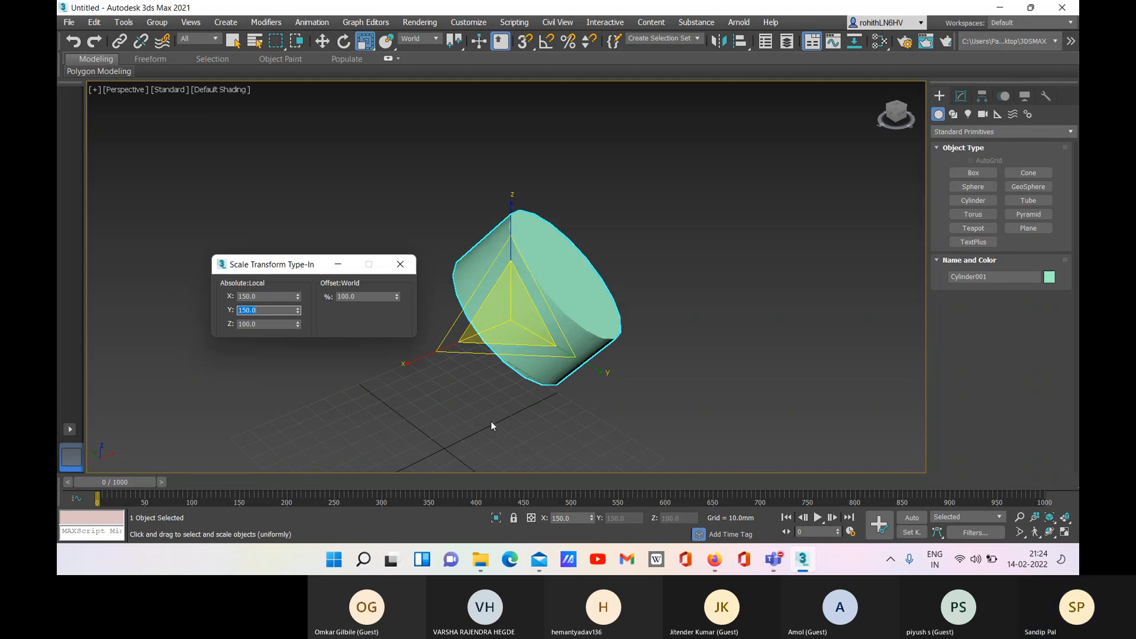
- Scale the whole cylinder by a 200% world offset and close the Scale Transform Type-In dialog
{"action": "left_click", "coordinate": [361, 296]}
{"action": "type", "text": "200"}
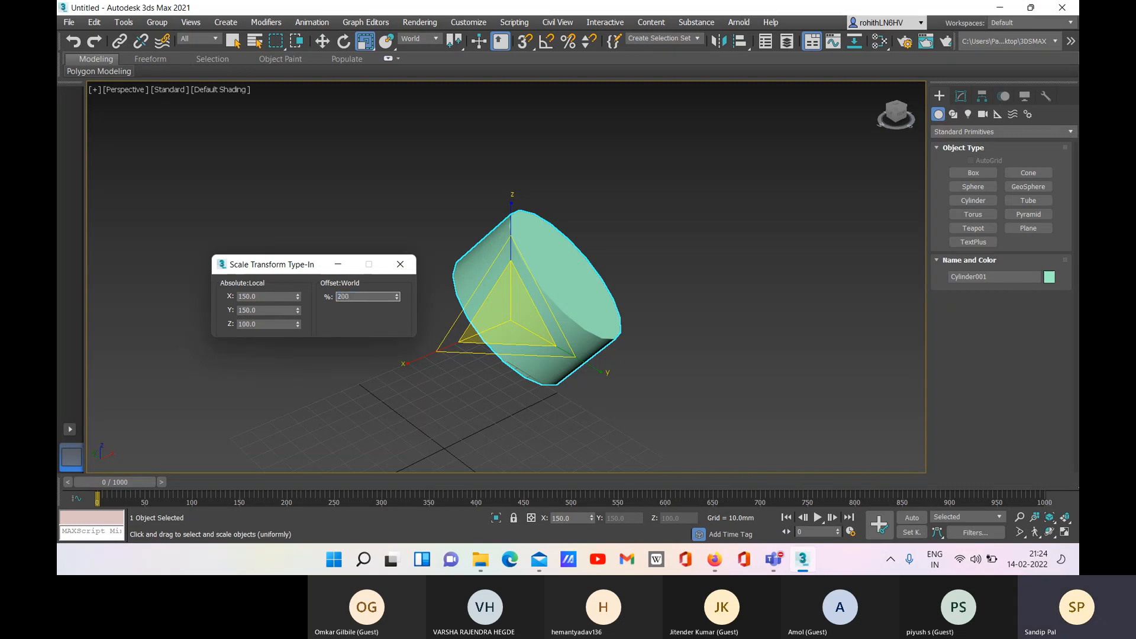
{"action": "key", "text": "Return"}
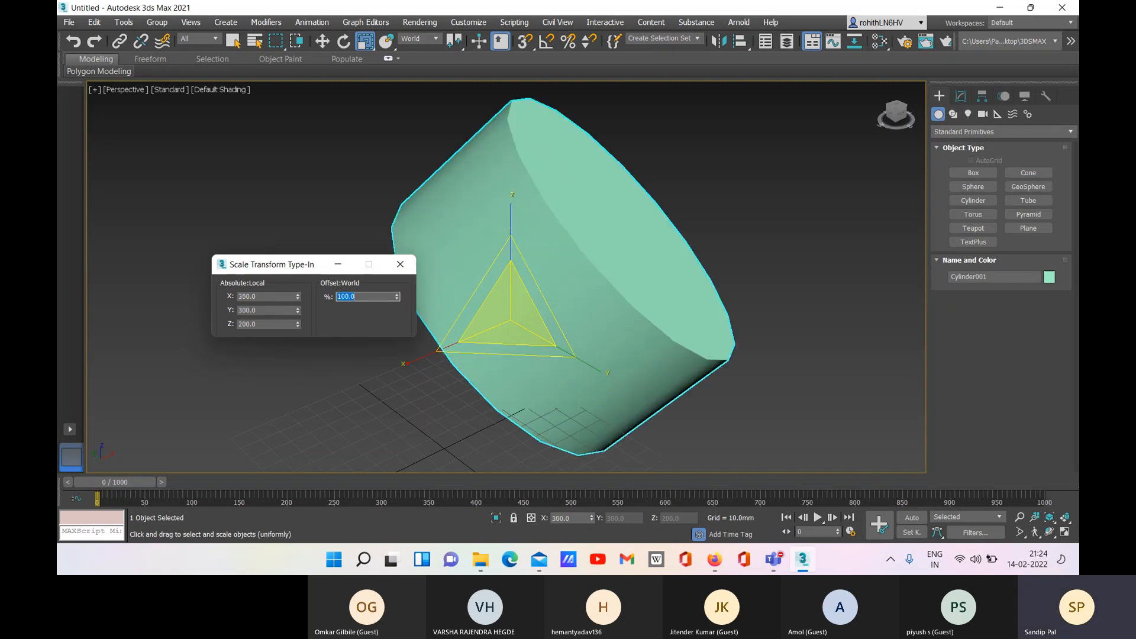
{"action": "left_click", "coordinate": [258, 309]}
{"action": "left_click", "coordinate": [399, 264]}
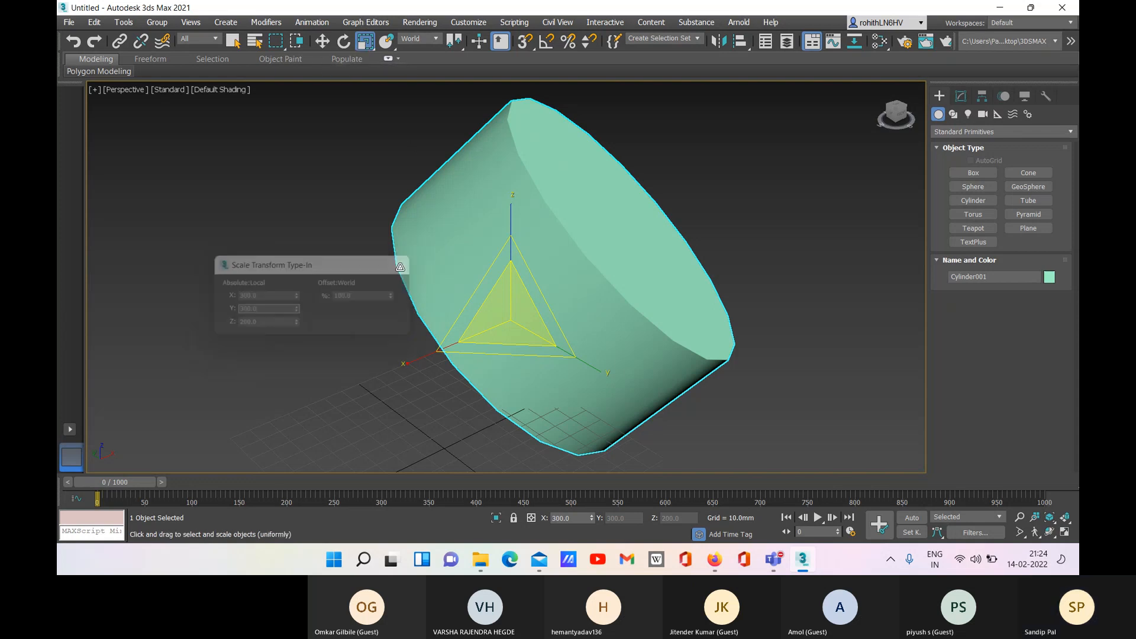
{"action": "middle_click_drag", "start_coordinate": [678, 300], "coordinate": [652, 306]}
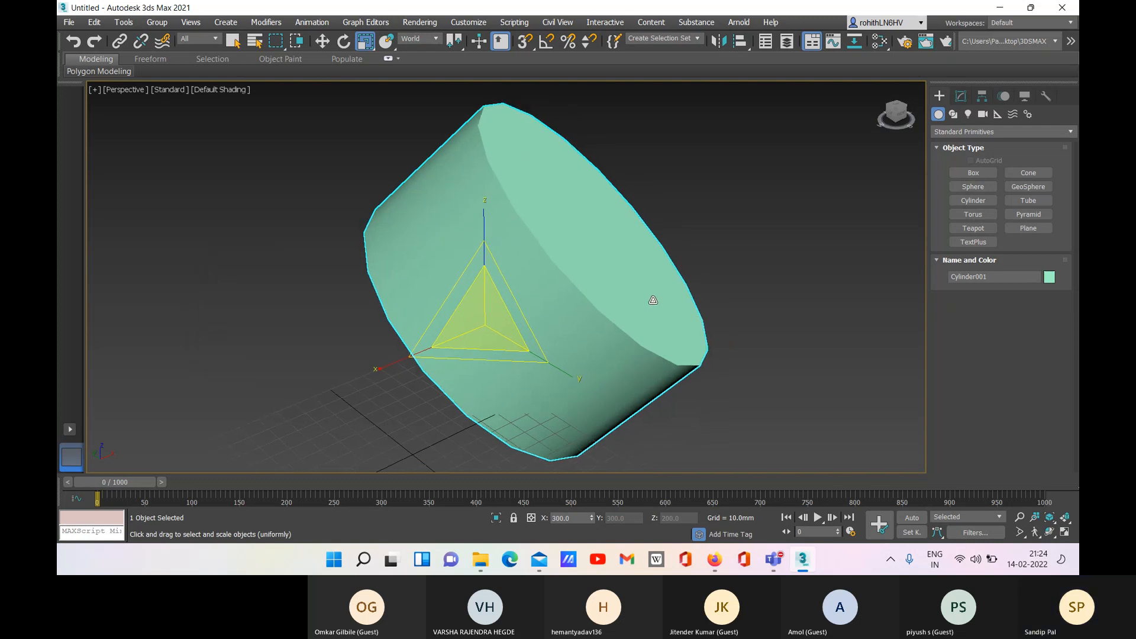
- Undo the 200% world offset scaling of the cylinder
{"action": "key", "text": "ctrl+z"}
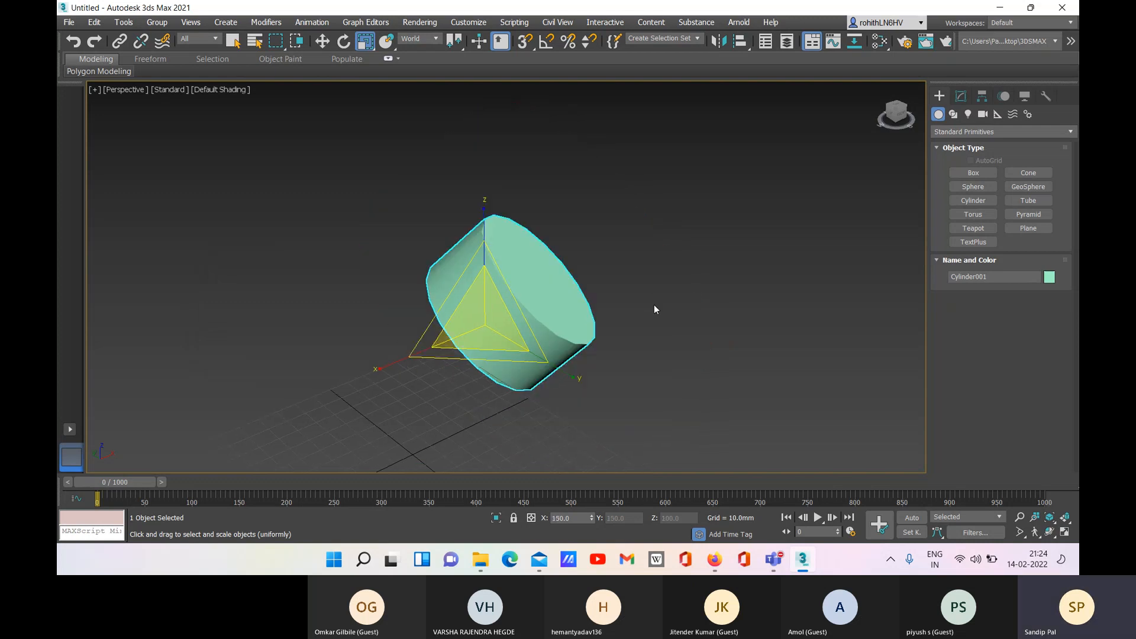
- Try stretching the cylinder freehand along the world X axis and along the world Y axis, undoing each attempt
{"action": "middle_click_drag", "start_coordinate": [654, 304], "coordinate": [867, 306], "text": "alt"}
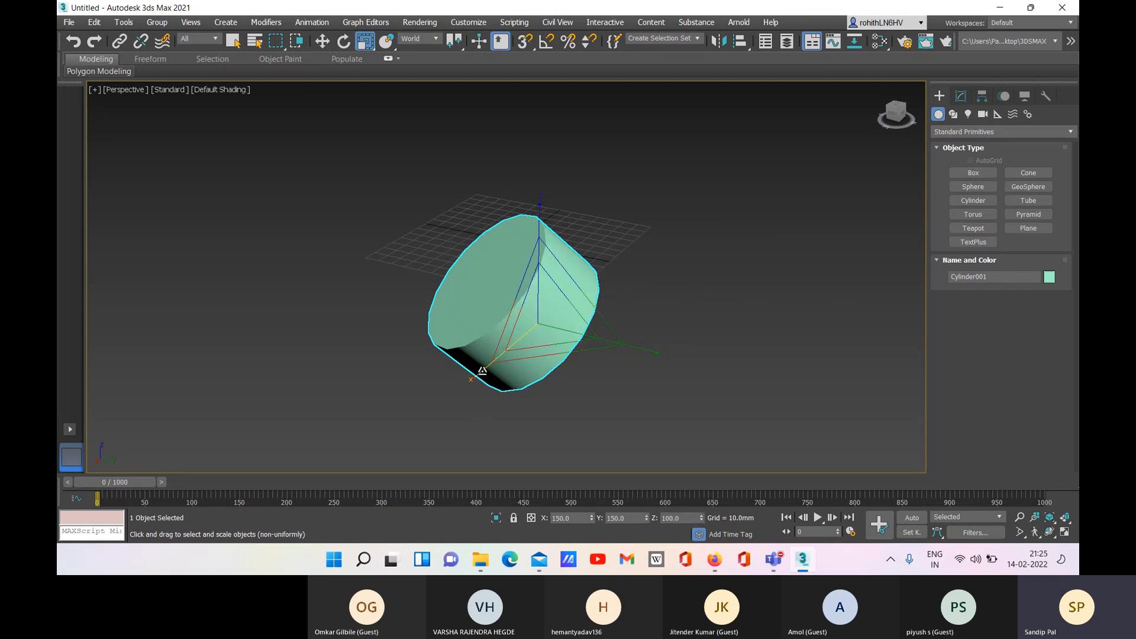
{"action": "scroll", "coordinate": [483, 371], "scroll_direction": "up", "scroll_amount": 4}
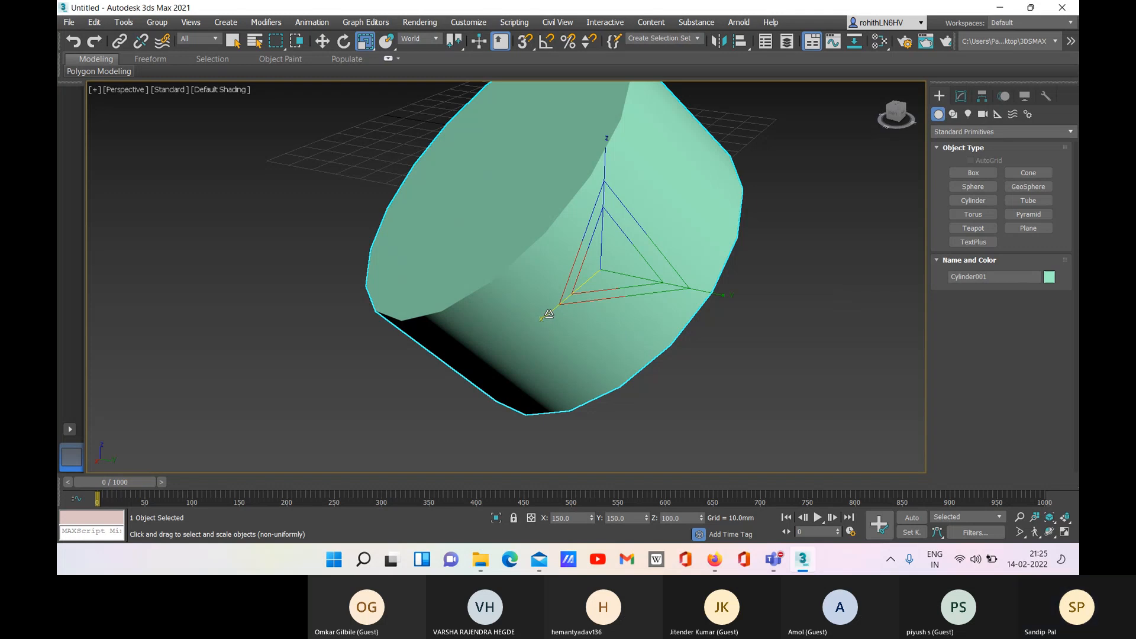
{"action": "mouse_move", "coordinate": [548, 313]}
{"action": "left_mouse_down"}
{"action": "mouse_move", "coordinate": [515, 334]}
{"action": "mouse_move", "coordinate": [559, 299]}
{"action": "mouse_move", "coordinate": [538, 327]}
{"action": "left_mouse_up"}
{"action": "scroll", "coordinate": [702, 317], "scroll_direction": "down", "scroll_amount": 6}
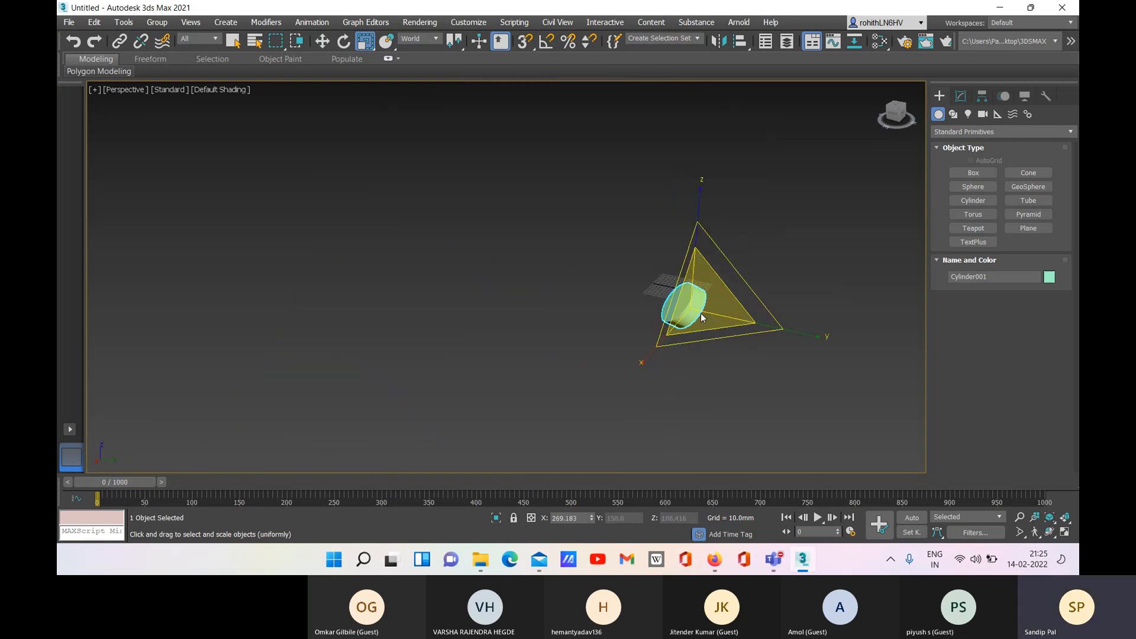
{"action": "scroll", "coordinate": [701, 325], "scroll_direction": "up", "scroll_amount": 3}
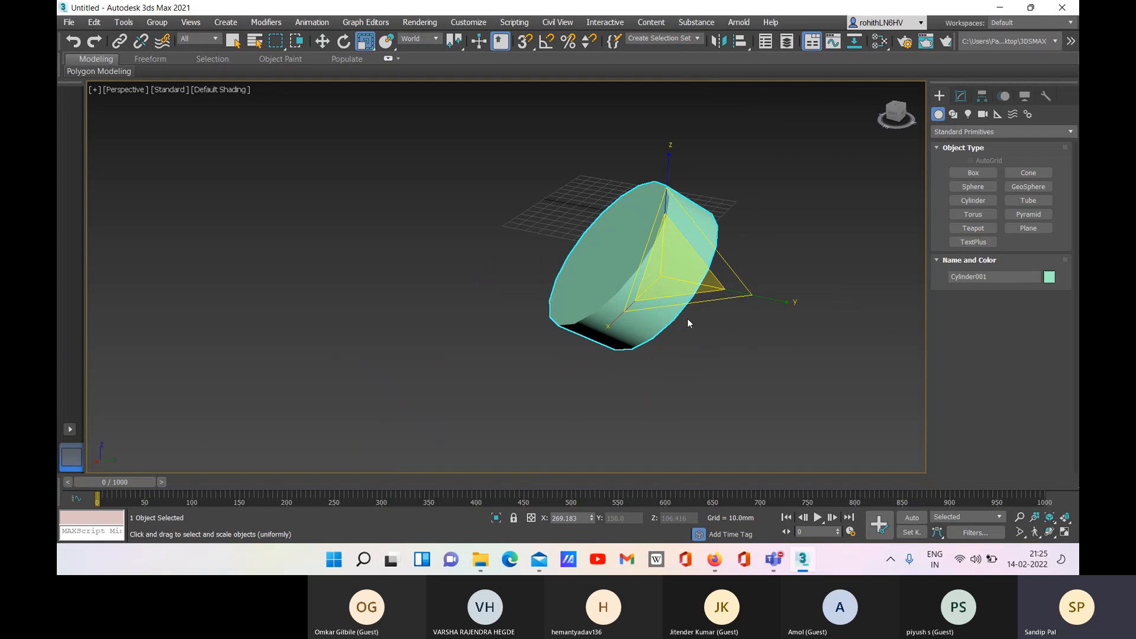
{"action": "key", "text": "ctrl+z"}
{"action": "left_click_drag", "start_coordinate": [784, 303], "coordinate": [819, 314]}
{"action": "middle_click_drag", "start_coordinate": [700, 390], "coordinate": [666, 358], "text": "alt"}
{"action": "key", "text": "ctrl+z"}
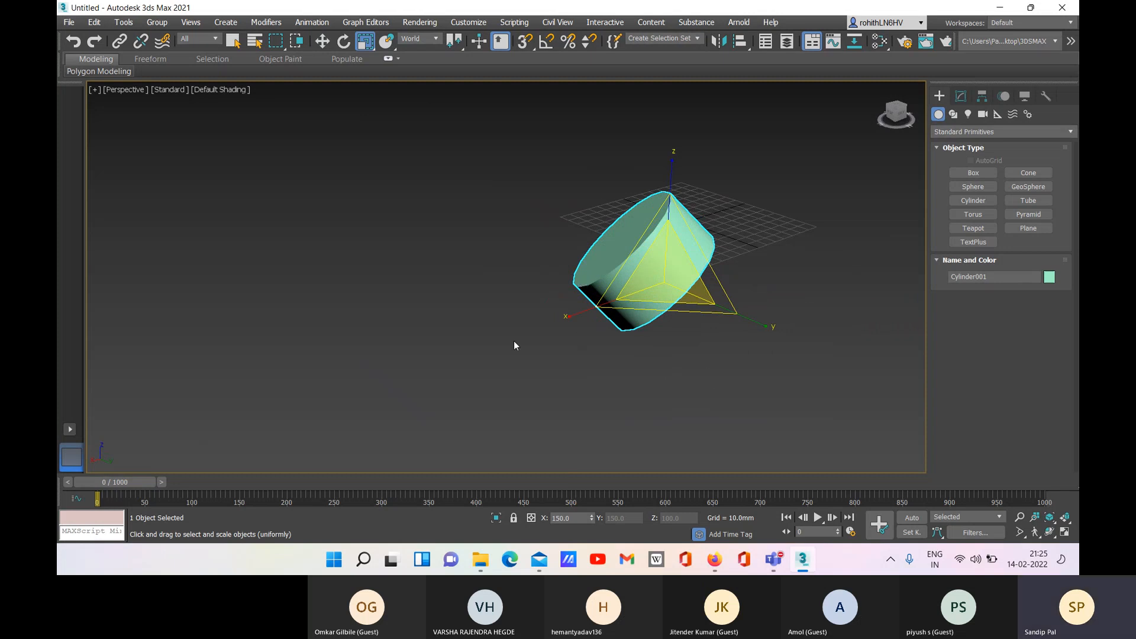
- Switch the reference coordinate system to Local and examine the scale gizmo's orientation on the tilted cylinder
{"action": "middle_click_drag", "start_coordinate": [592, 364], "coordinate": [509, 393]}
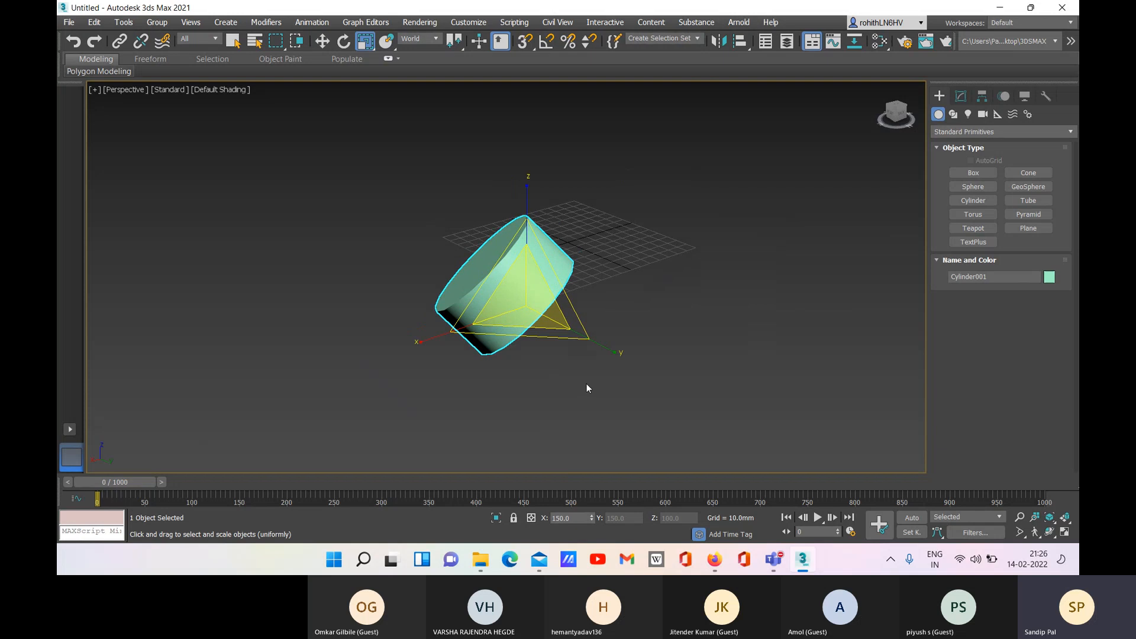
{"action": "middle_click_drag", "start_coordinate": [586, 387], "coordinate": [527, 384], "text": "alt"}
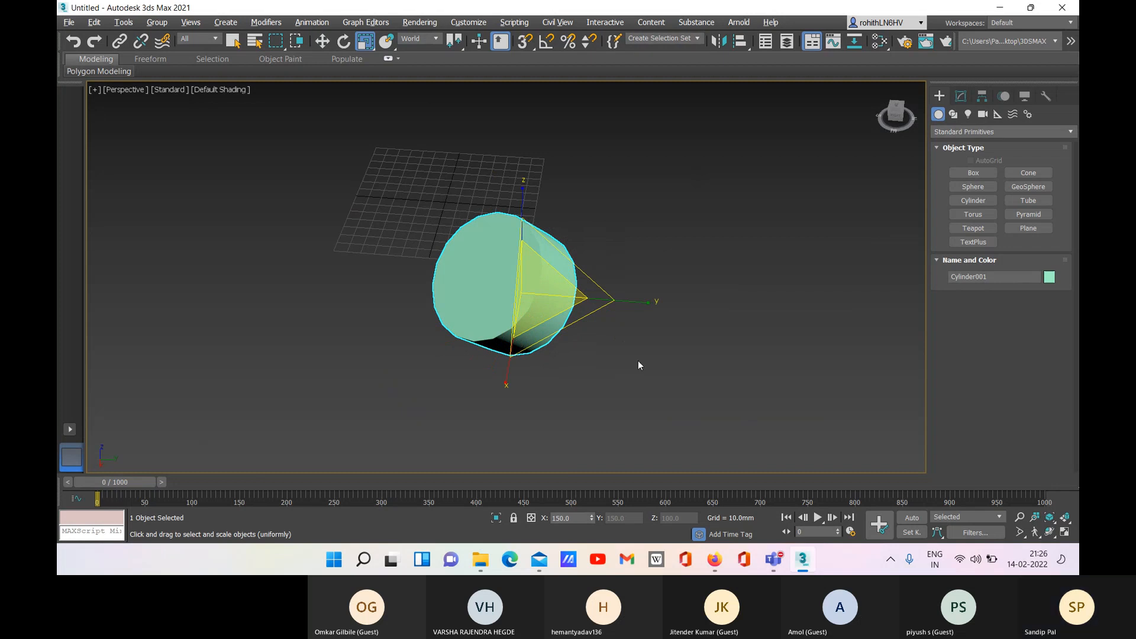
{"action": "left_click", "coordinate": [434, 39]}
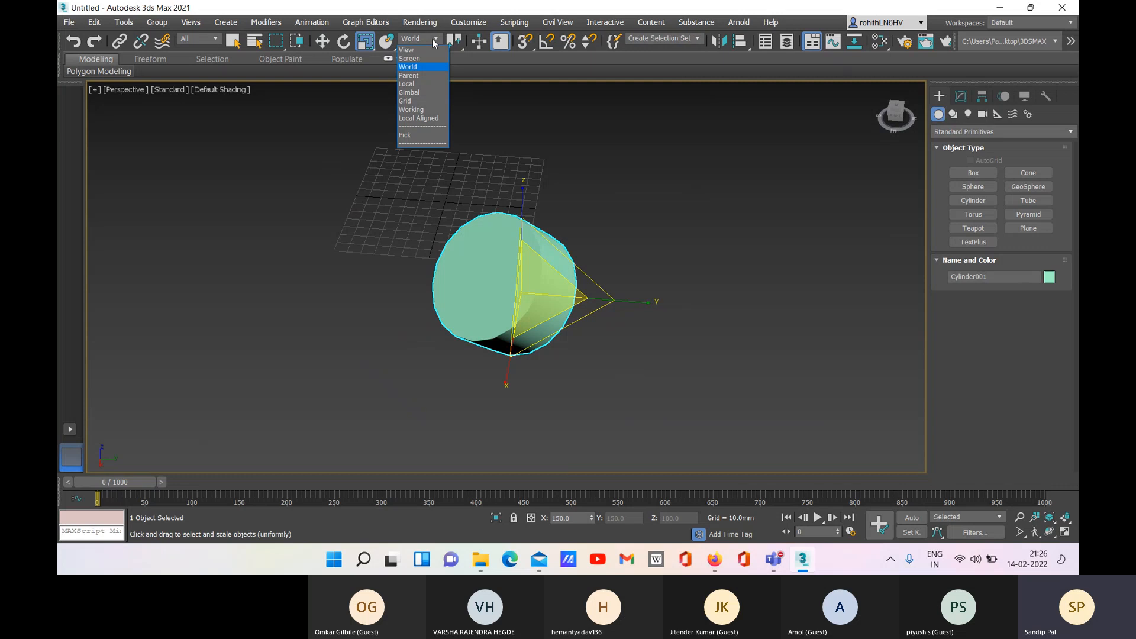
{"action": "left_click", "coordinate": [411, 86]}
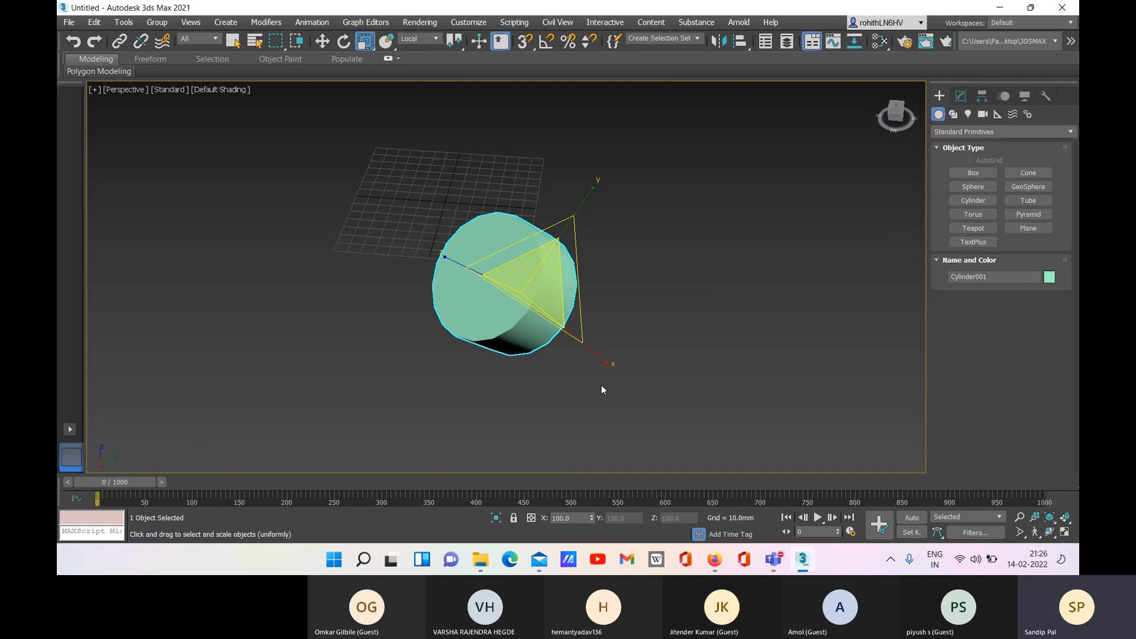
{"action": "middle_click_drag", "start_coordinate": [670, 397], "coordinate": [611, 388], "text": "alt"}
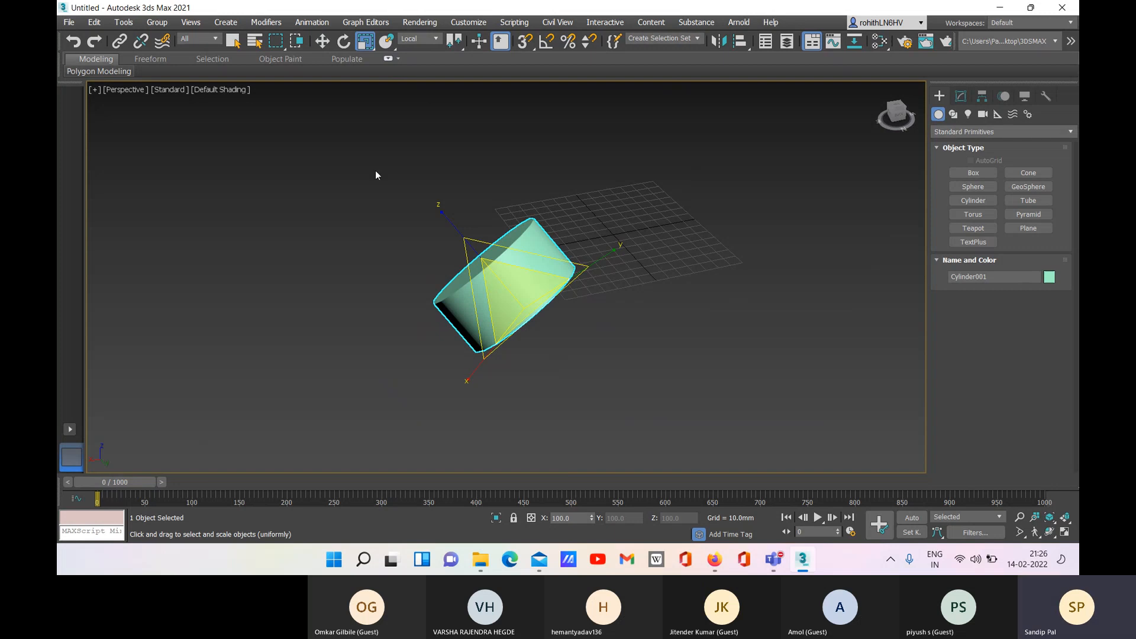
{"action": "middle_click_drag", "start_coordinate": [607, 349], "coordinate": [646, 329], "text": "alt"}
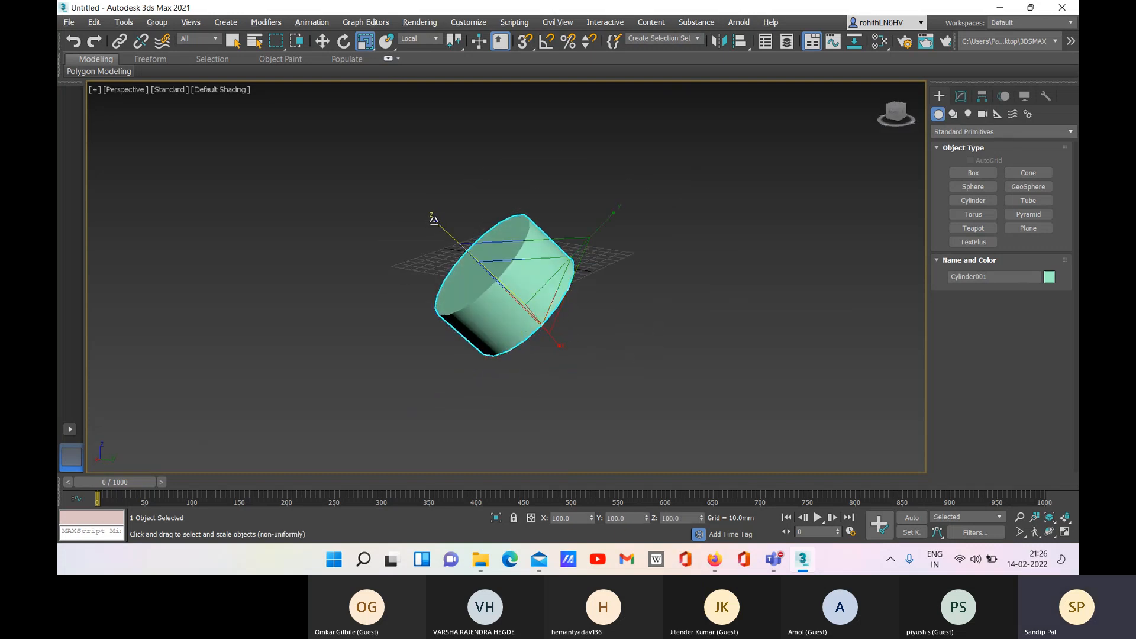
- Try scaling the cylinder freehand along its local Z, Y and X axes, and undo all of these scalings
{"action": "left_click_drag", "start_coordinate": [434, 220], "coordinate": [389, 184]}
{"action": "left_click_drag", "start_coordinate": [613, 212], "coordinate": [616, 207]}
{"action": "middle_click_drag", "start_coordinate": [621, 294], "coordinate": [687, 308]}
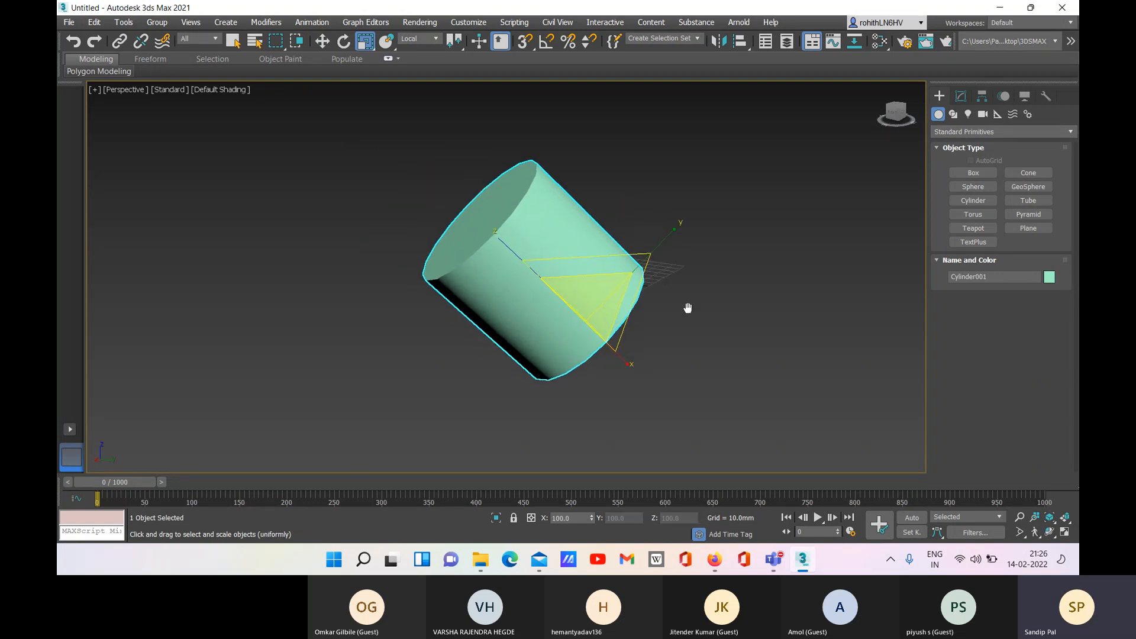
{"action": "left_click_drag", "start_coordinate": [623, 360], "coordinate": [639, 368]}
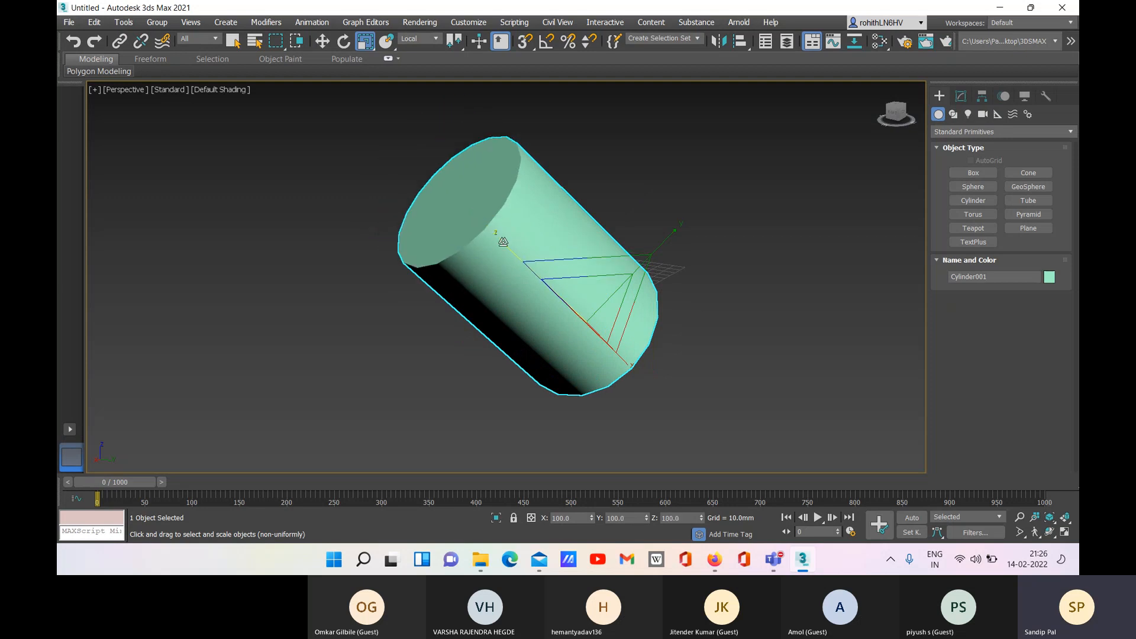
{"action": "key", "text": "ctrl+e"}
{"action": "key", "text": "ctrl+z"}
{"action": "key", "text": "ctrl+z"}
{"action": "key", "text": "ctrl+z"}
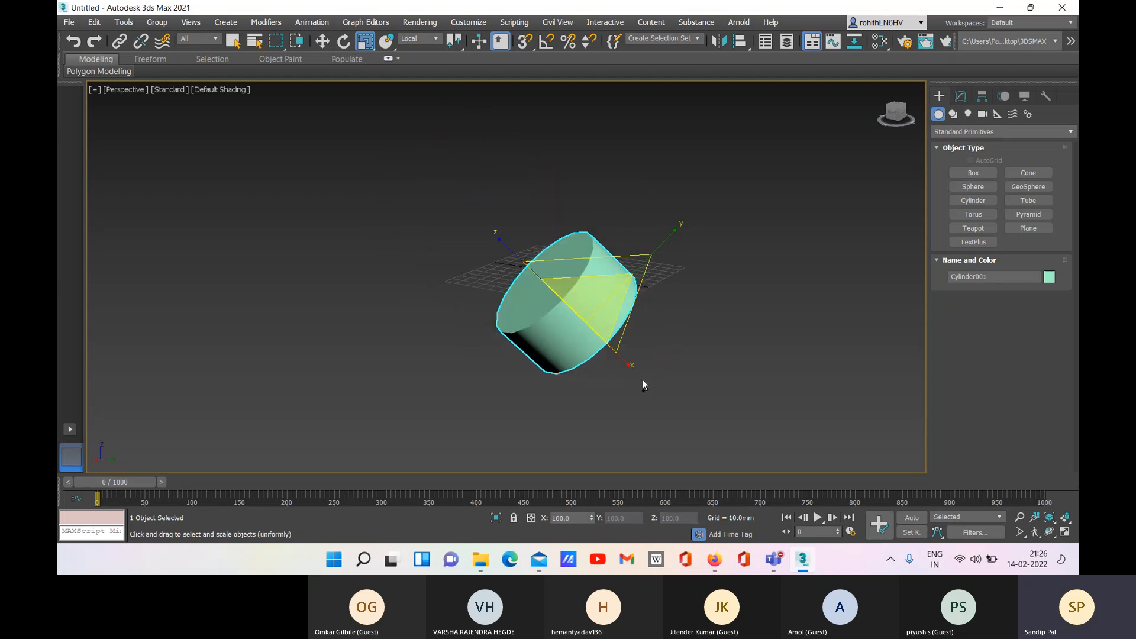
- Switch the reference coordinate system to View for the selected cylinder
{"action": "middle_click_drag", "start_coordinate": [718, 410], "coordinate": [678, 430], "text": "alt"}
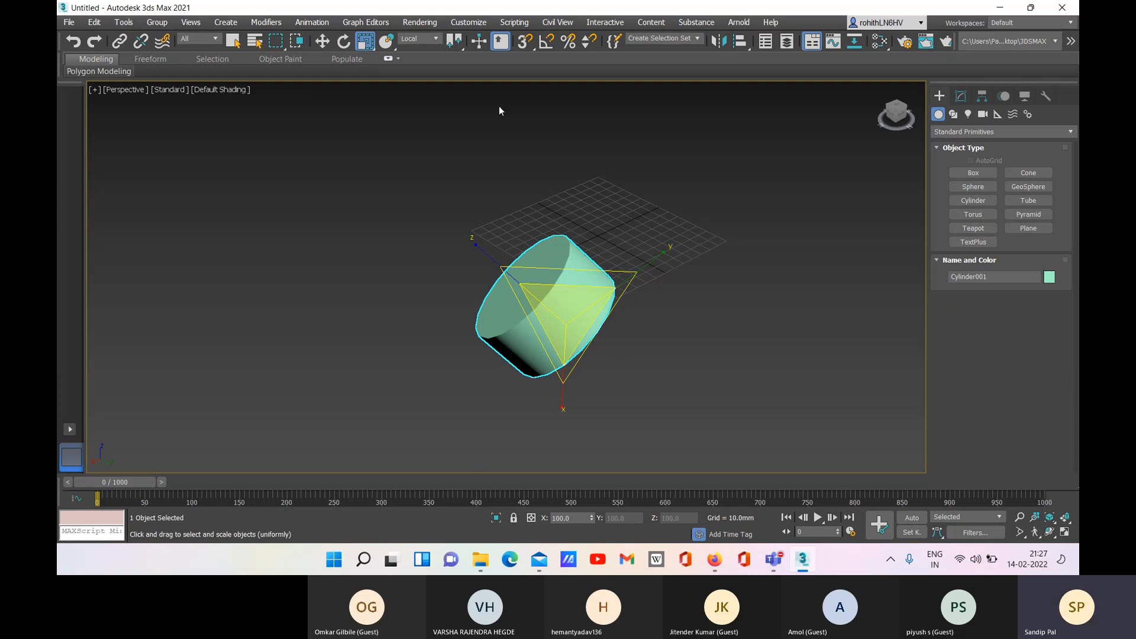
{"action": "left_click", "coordinate": [424, 40]}
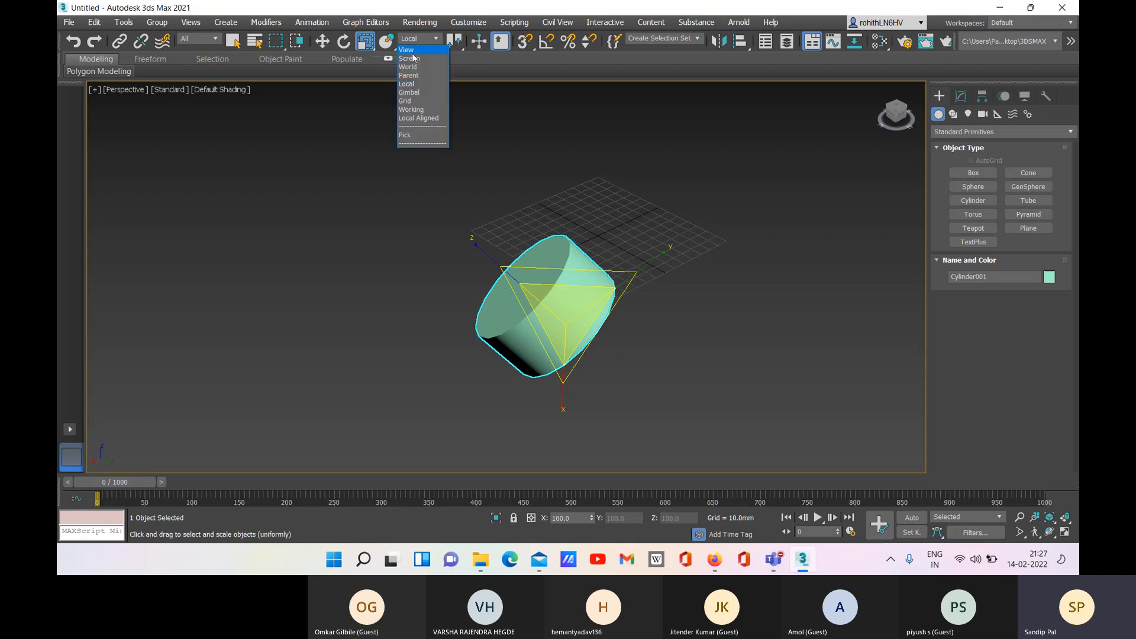
{"action": "left_click", "coordinate": [406, 50]}
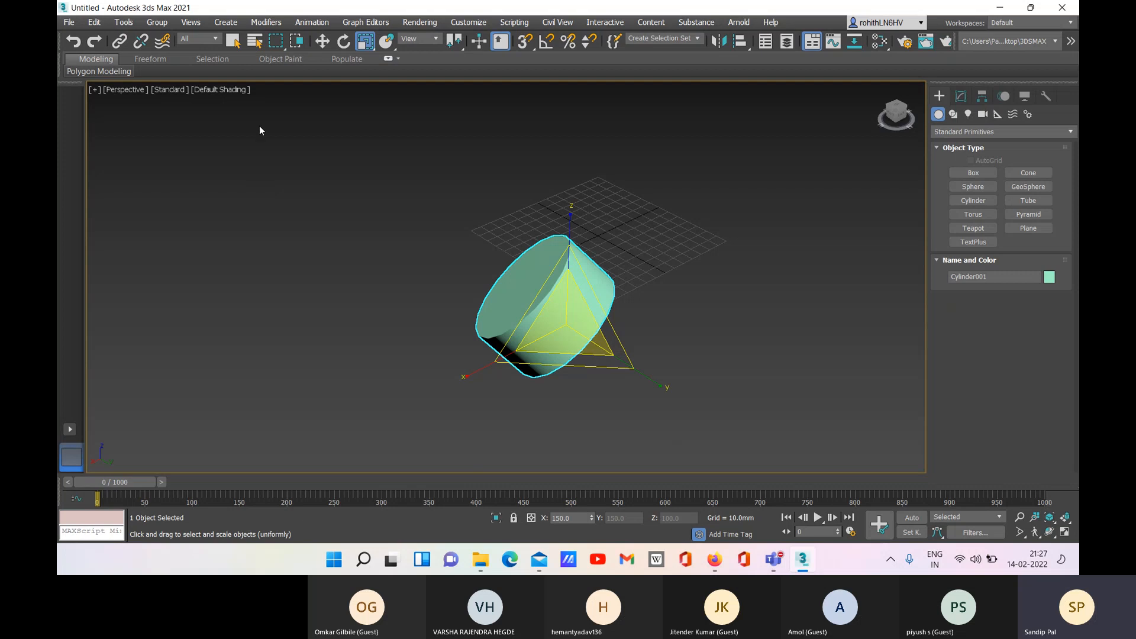
- Activate Select and Move, create a box on the grid behind the cylinder, and clear the selection
{"action": "left_click", "coordinate": [322, 41]}
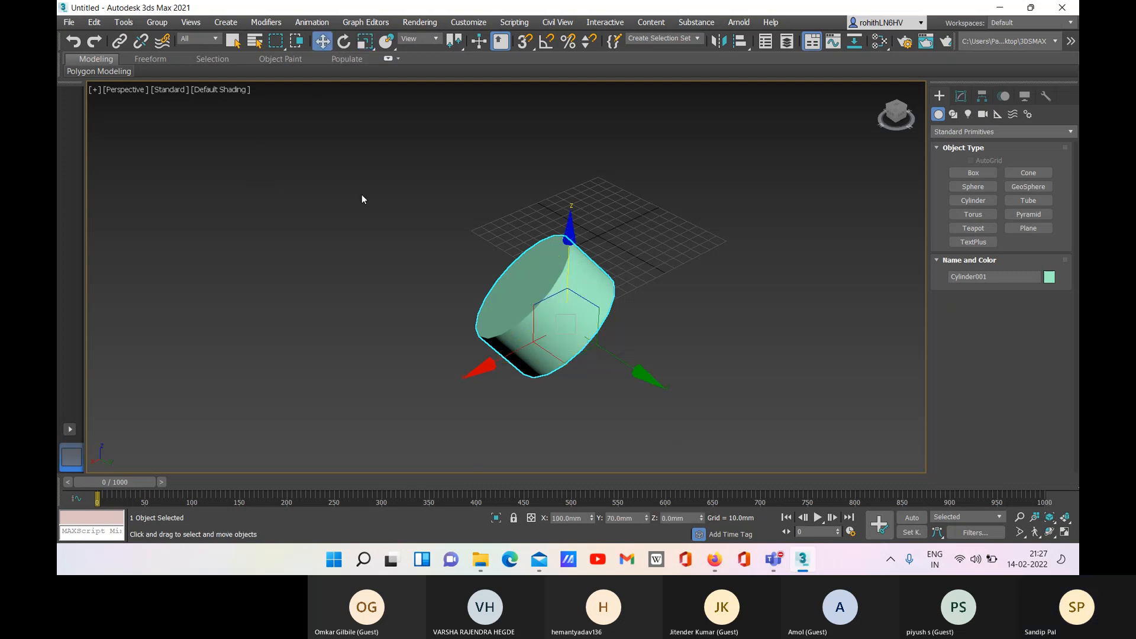
{"action": "left_click", "coordinate": [973, 174]}
{"action": "left_click_drag", "start_coordinate": [626, 213], "coordinate": [678, 259]}
{"action": "left_click", "coordinate": [664, 222]}
{"action": "right_click", "coordinate": [722, 308]}
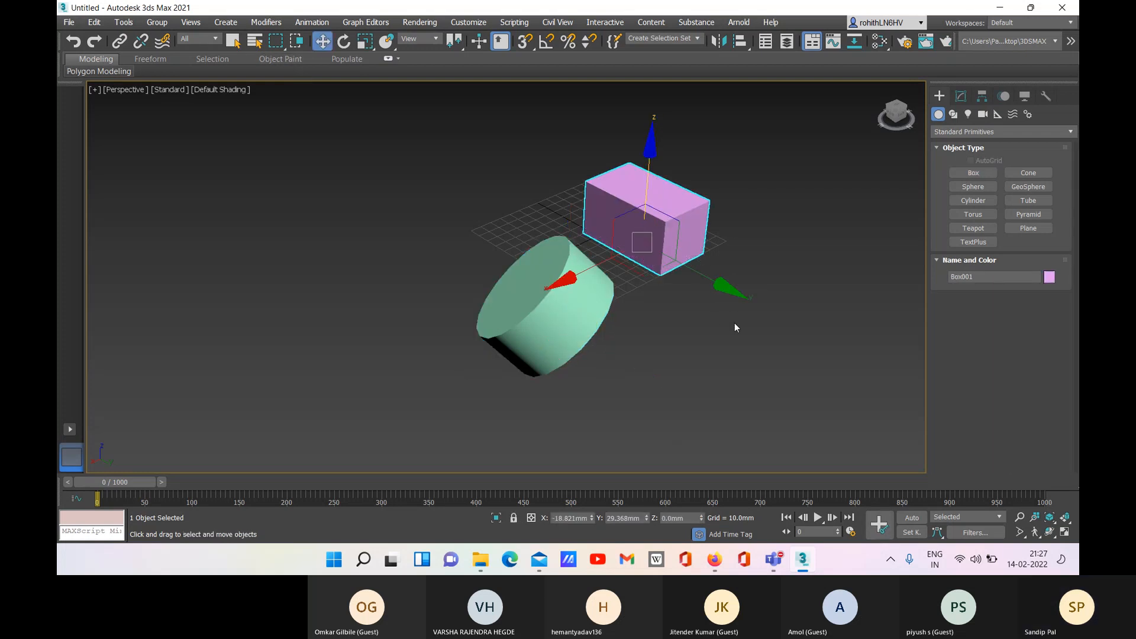
{"action": "middle_click_drag", "start_coordinate": [713, 317], "coordinate": [621, 350]}
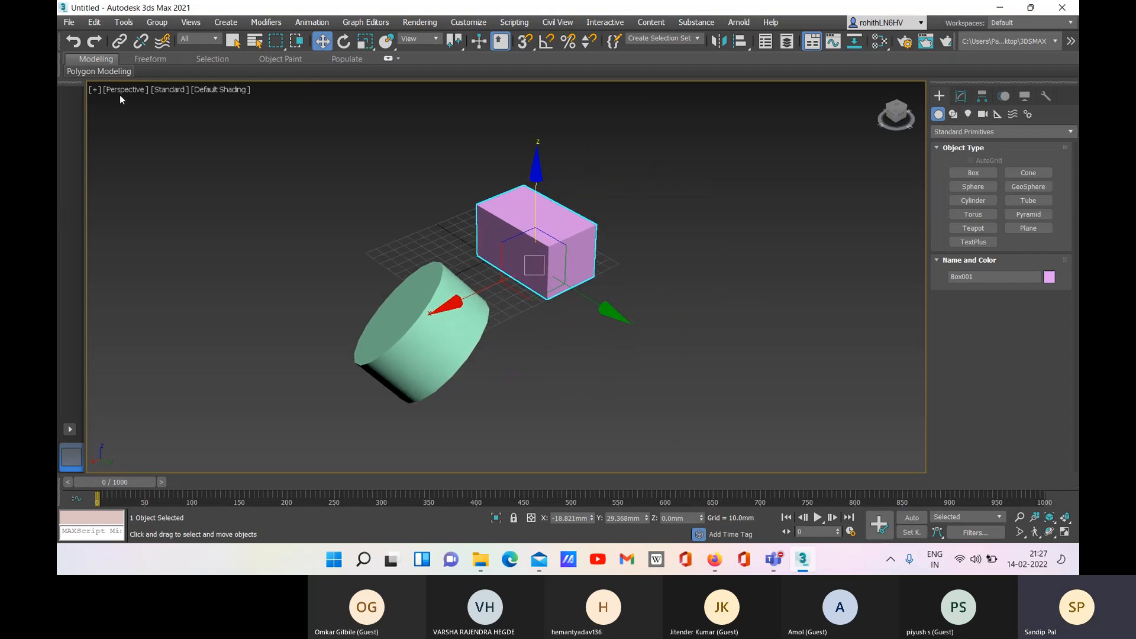
{"action": "left_click", "coordinate": [101, 73]}
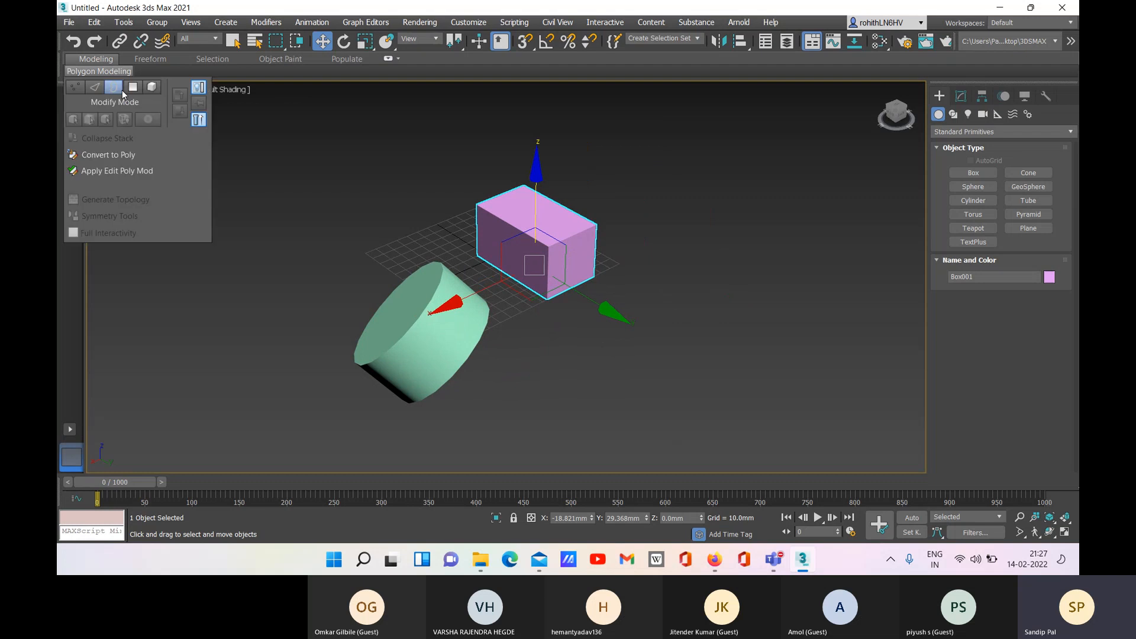
{"action": "left_click", "coordinate": [374, 213]}
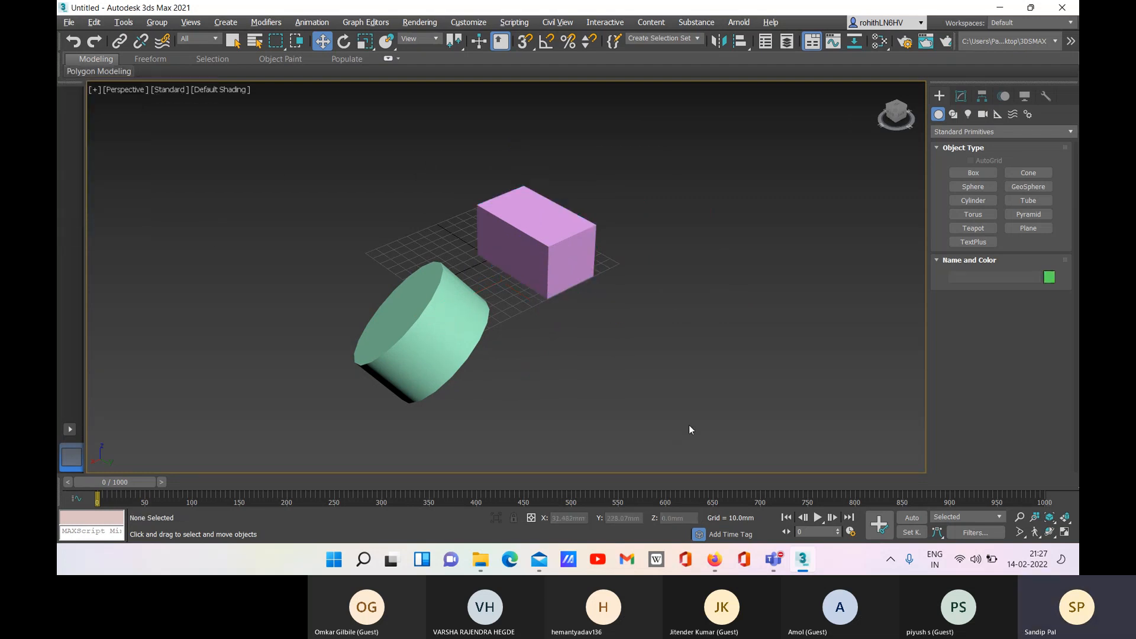
- Show all four viewports and select the box in the Top view and again in the Left view to compare its axes
{"action": "key", "text": "alt+w"}
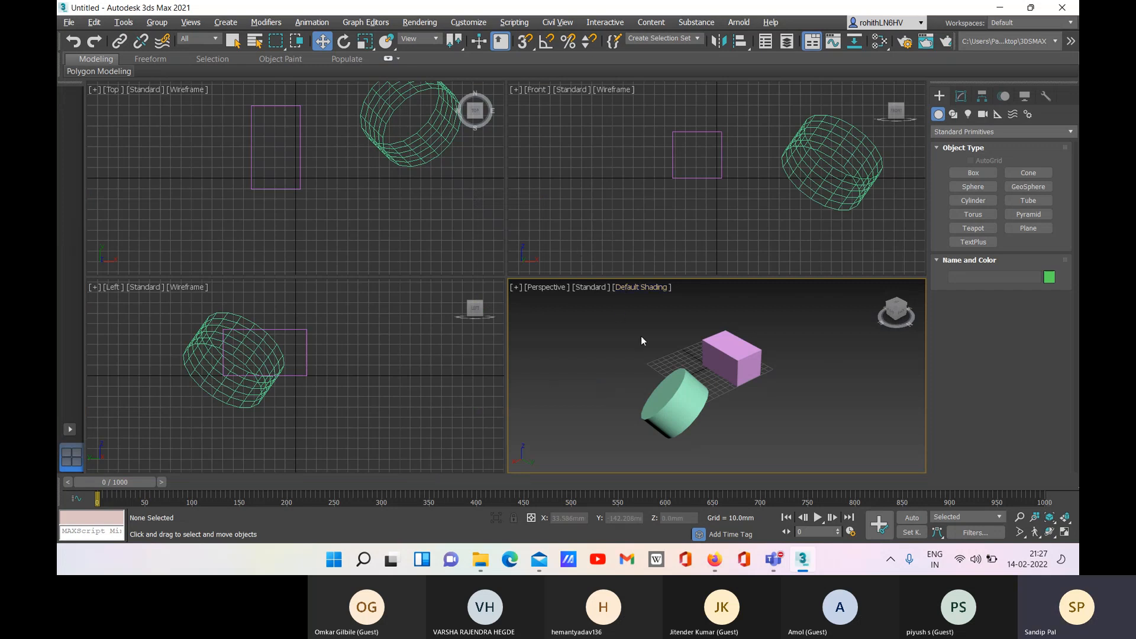
{"action": "left_click", "coordinate": [400, 234]}
{"action": "left_click", "coordinate": [276, 189]}
{"action": "middle_click_drag", "start_coordinate": [325, 223], "coordinate": [341, 258]}
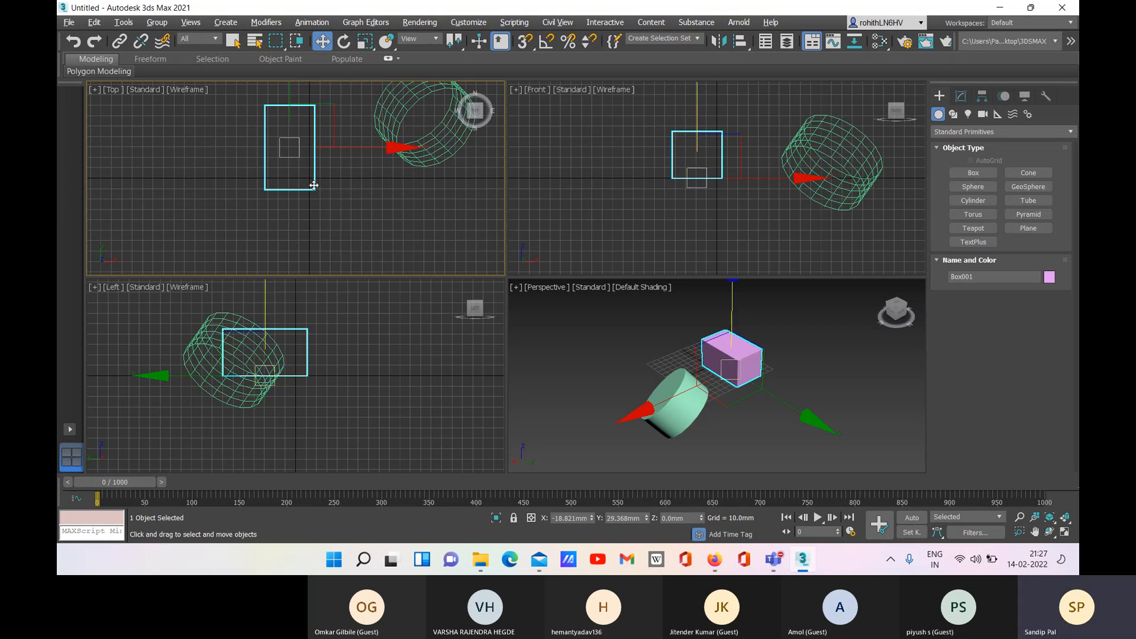
{"action": "middle_click_drag", "start_coordinate": [314, 185], "coordinate": [311, 203]}
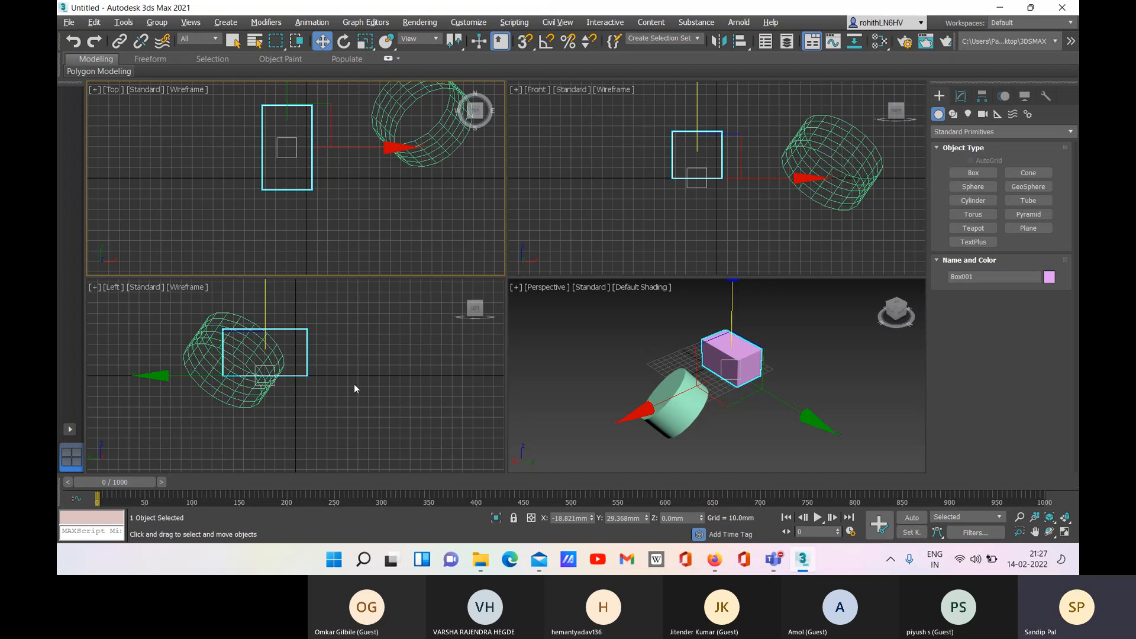
{"action": "left_click", "coordinate": [378, 375]}
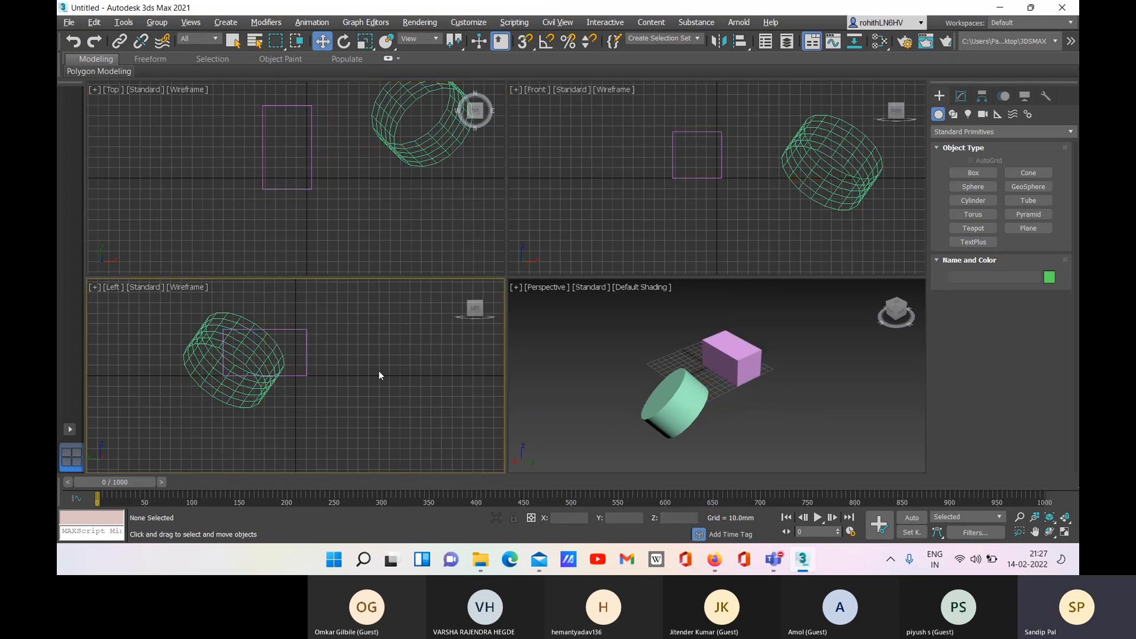
{"action": "left_click", "coordinate": [298, 381]}
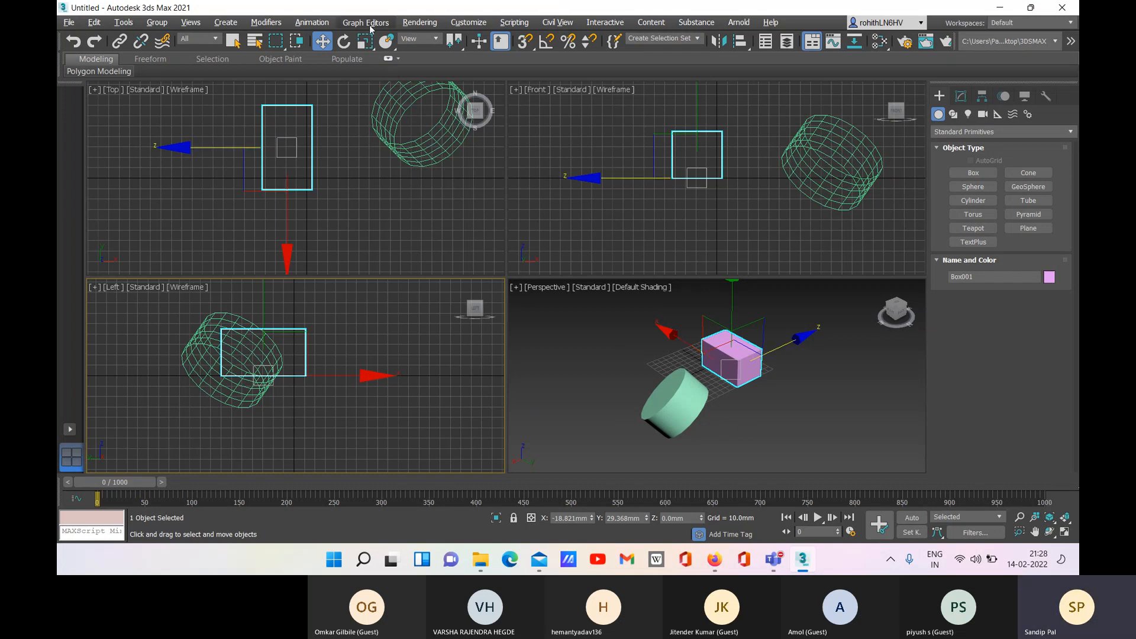
- Set the reference coordinate system to Screen and examine the box's axes while orbiting the Perspective view and activating the Left view
{"action": "left_click", "coordinate": [421, 39]}
{"action": "left_click", "coordinate": [417, 58]}
{"action": "left_click", "coordinate": [759, 365]}
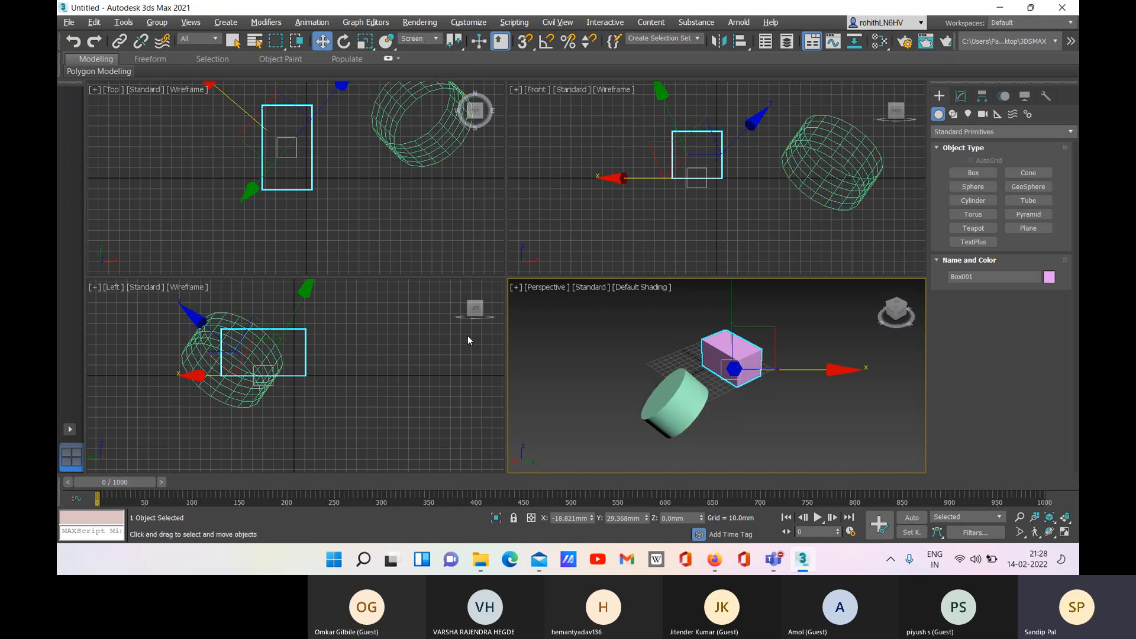
{"action": "middle_click_drag", "start_coordinate": [773, 416], "coordinate": [688, 408], "text": "alt"}
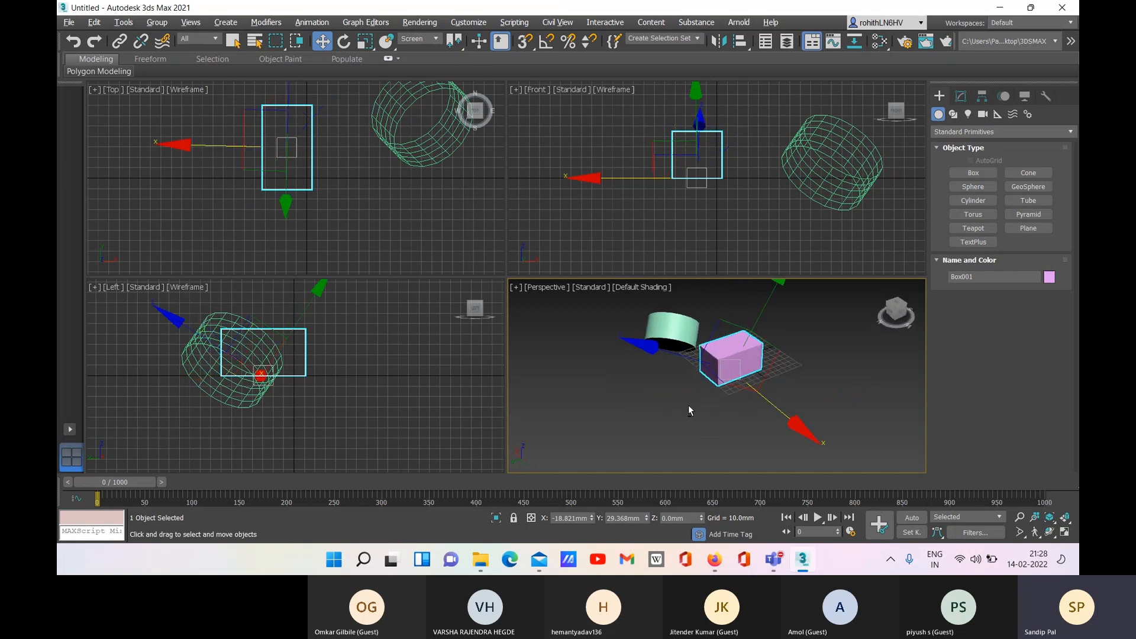
{"action": "middle_click_drag", "start_coordinate": [781, 421], "coordinate": [685, 425], "text": "alt"}
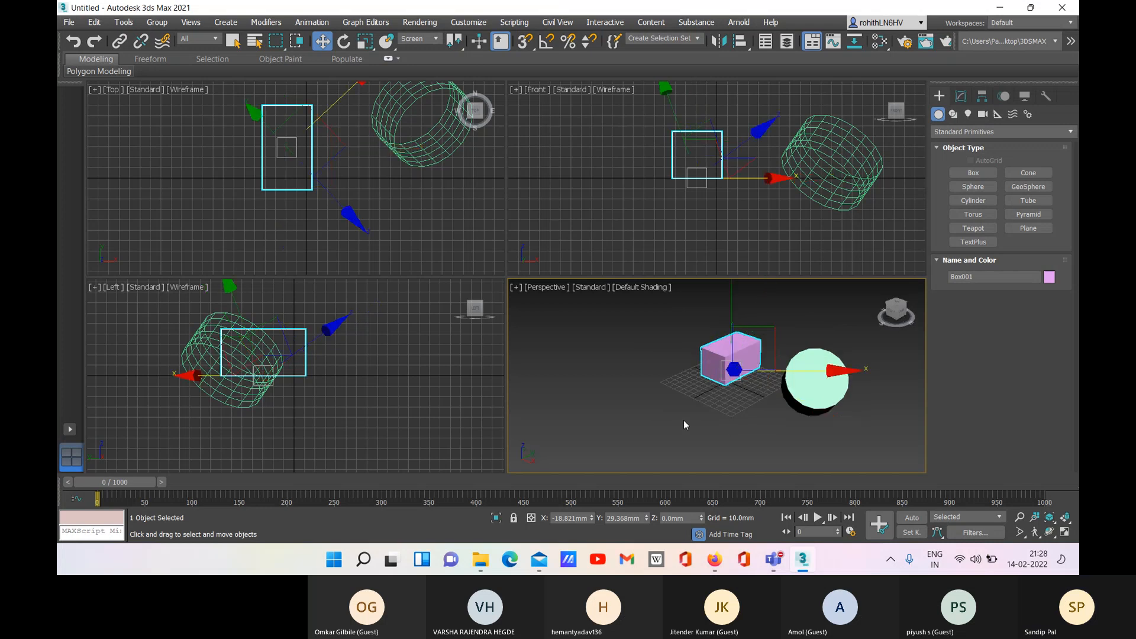
{"action": "right_click", "coordinate": [443, 304]}
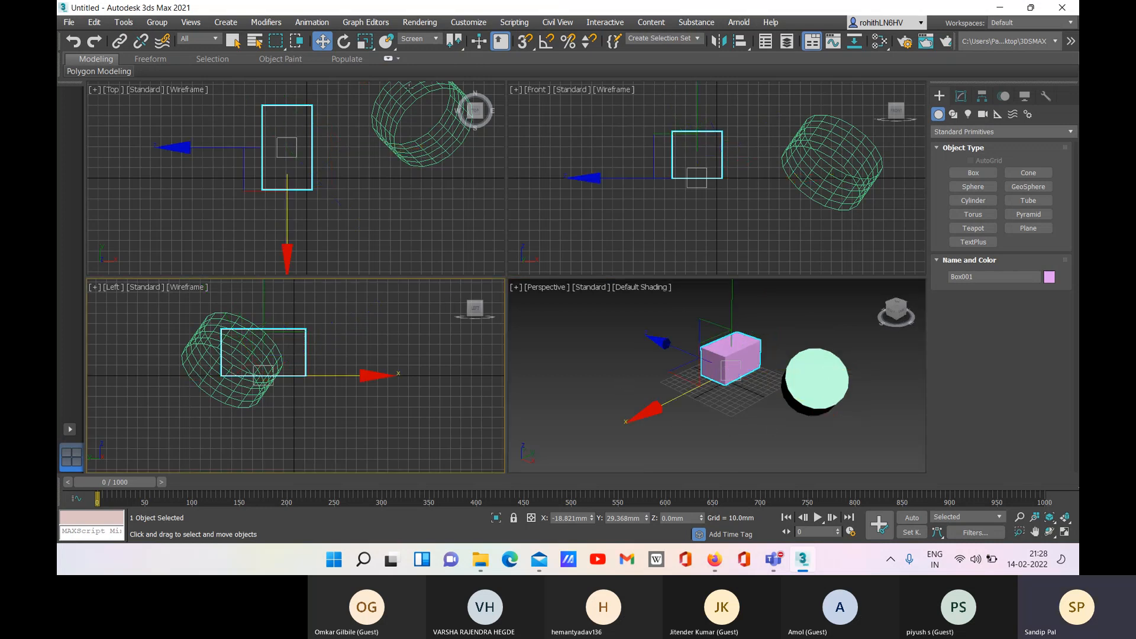
- Set the reference coordinate system to World for the box and view the list of other coordinate systems
{"action": "left_click", "coordinate": [432, 40]}
{"action": "left_click", "coordinate": [420, 69]}
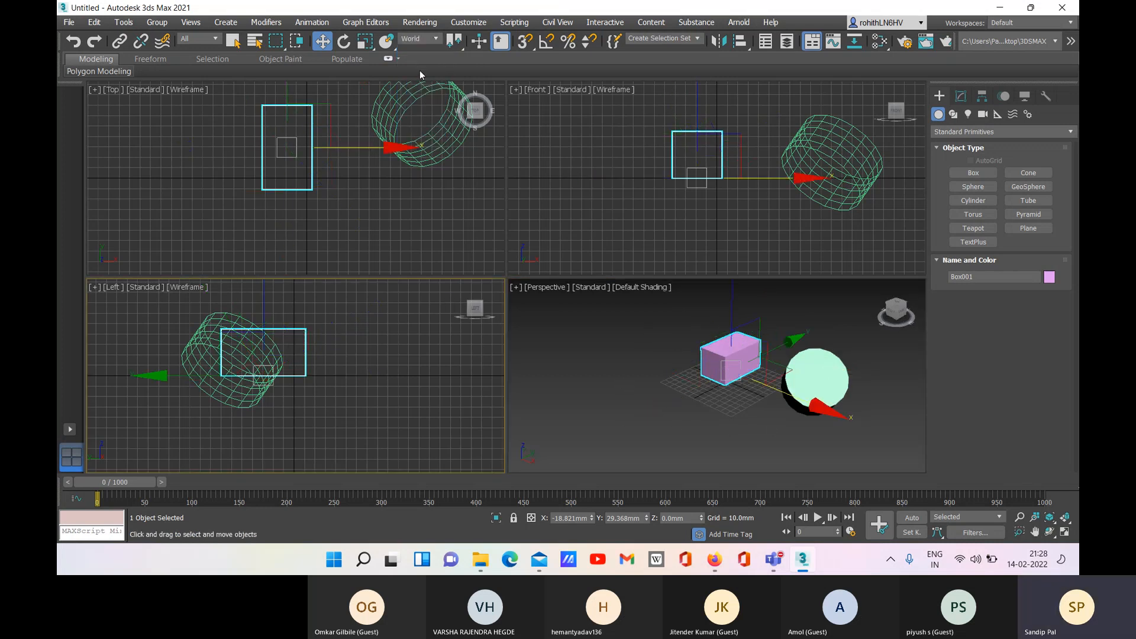
{"action": "left_click", "coordinate": [429, 39]}
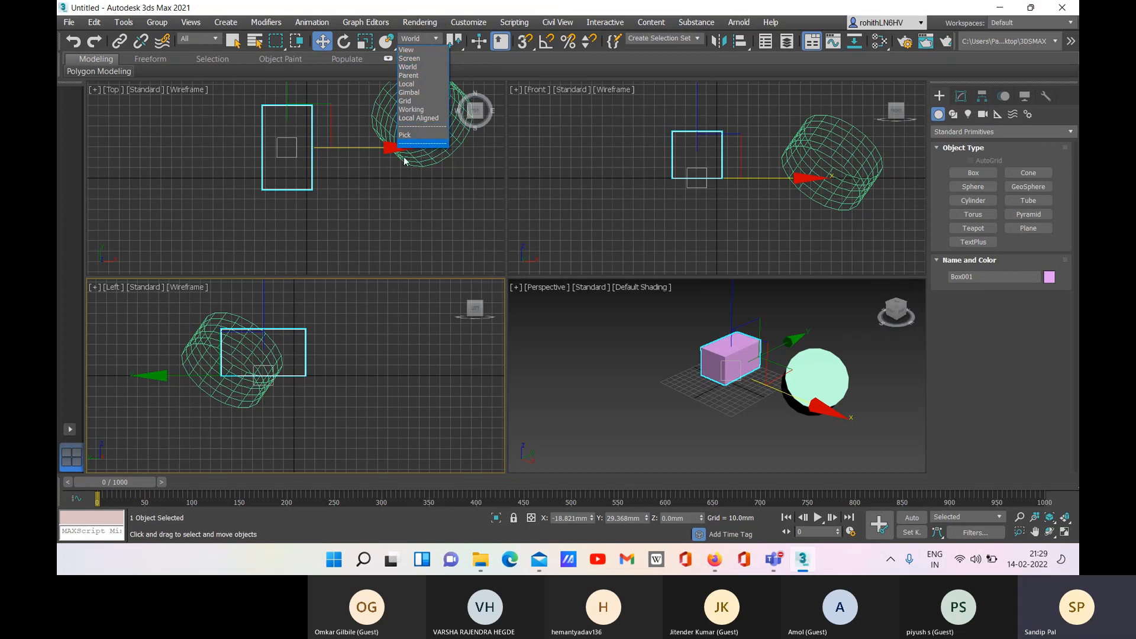
{"action": "left_click", "coordinate": [694, 403]}
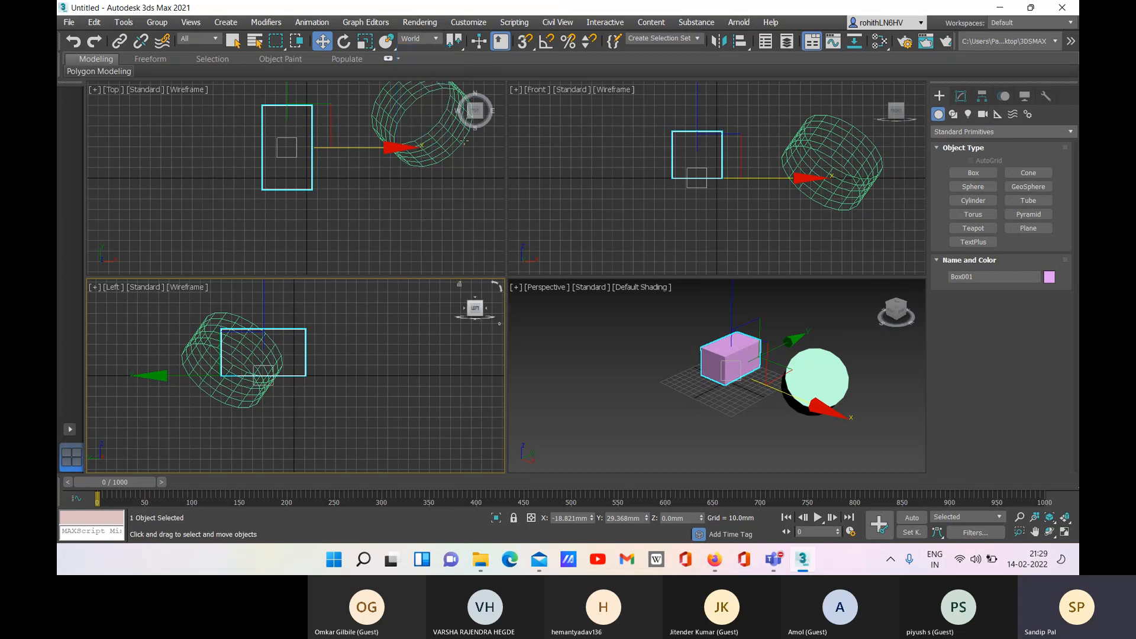
- Compare the World axes of the cylinder and the box by selecting each in the Perspective view
{"action": "left_click", "coordinate": [815, 379]}
{"action": "left_click", "coordinate": [425, 39]}
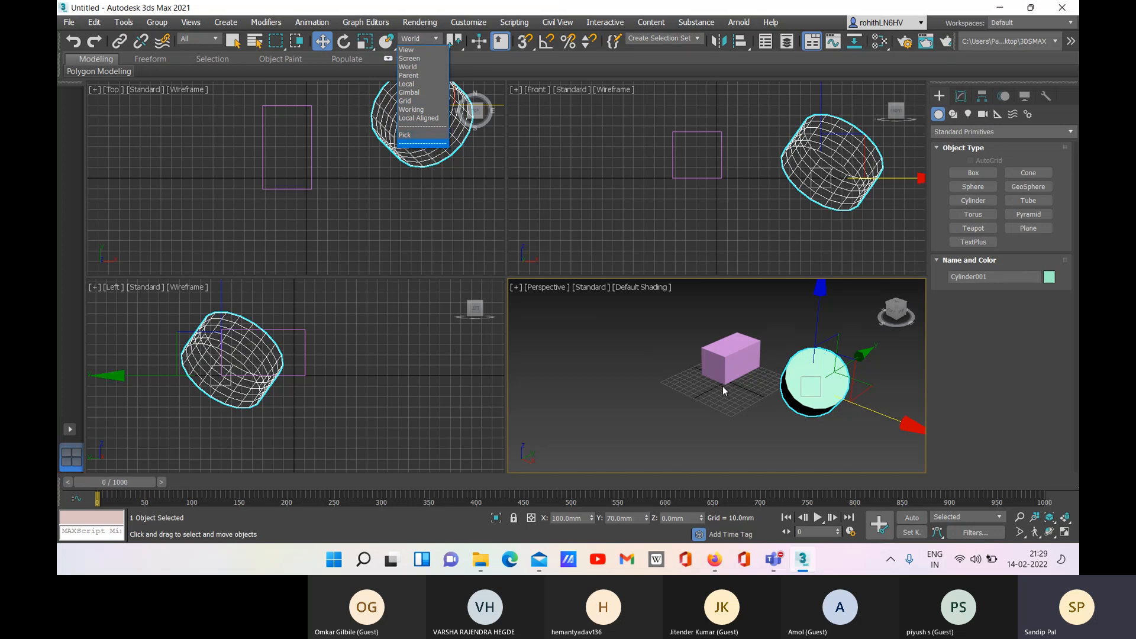
{"action": "left_click", "coordinate": [676, 389]}
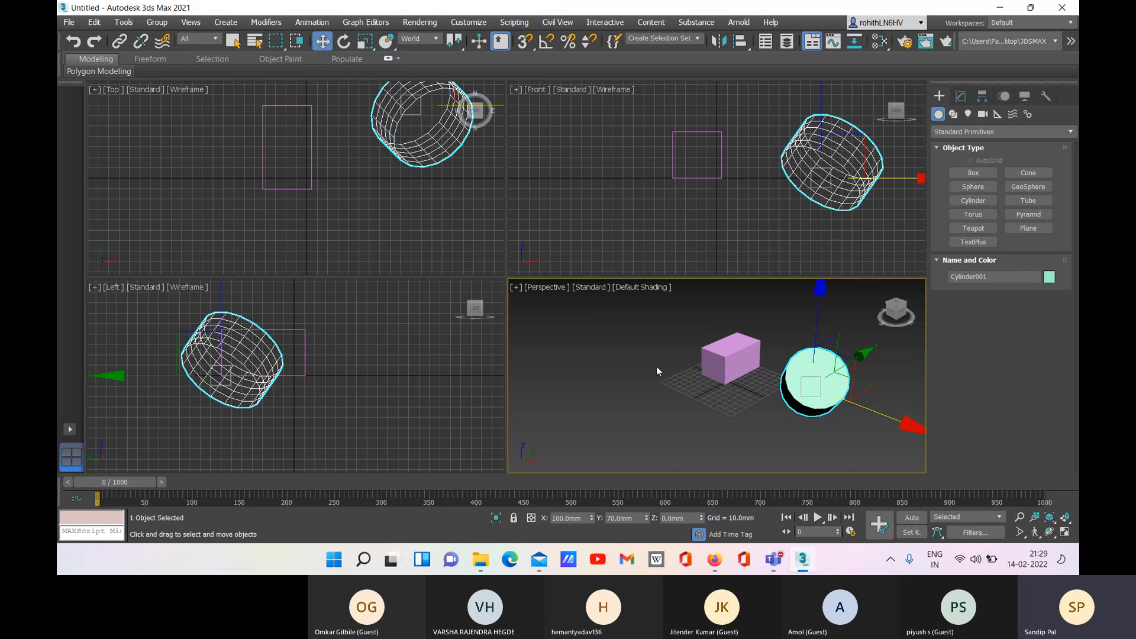
{"action": "left_click", "coordinate": [732, 360]}
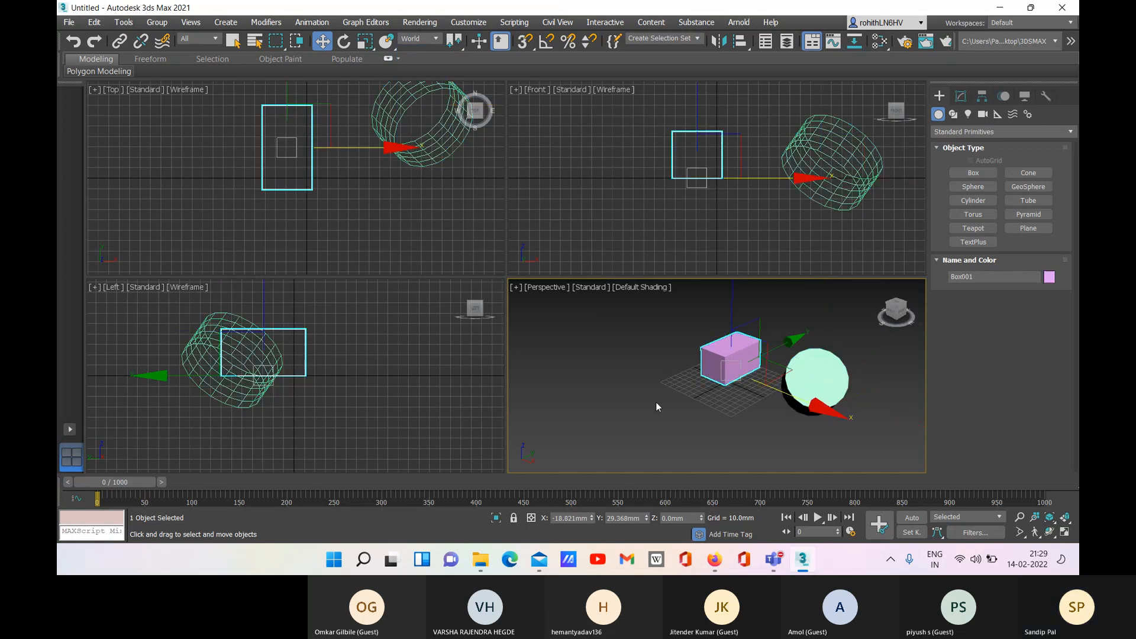
- Set the reference coordinate system to Local and examine the cylinder's tilted axes from another angle in the Perspective view
{"action": "left_click", "coordinate": [432, 39]}
{"action": "left_click", "coordinate": [407, 84]}
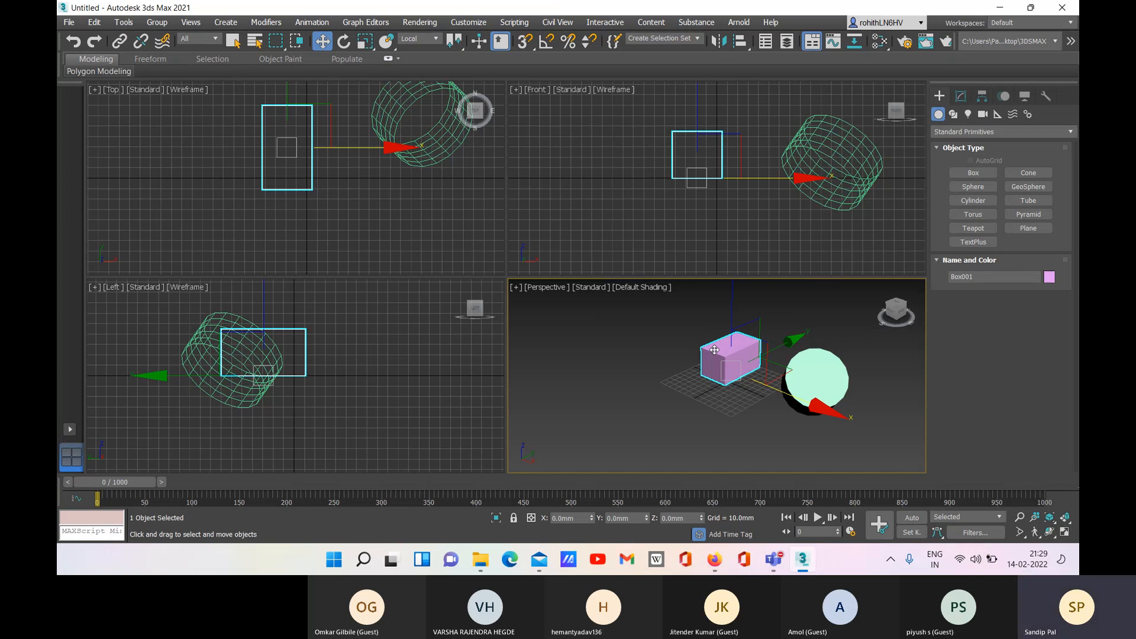
{"action": "left_click", "coordinate": [809, 362]}
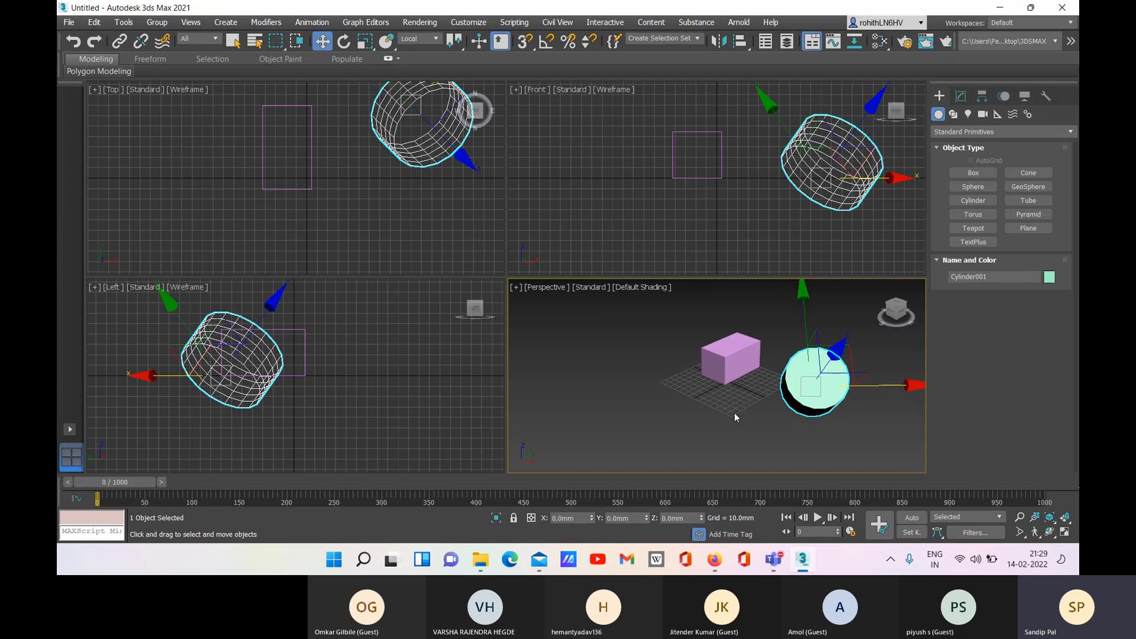
{"action": "middle_click_drag", "start_coordinate": [734, 416], "coordinate": [774, 323], "text": "alt"}
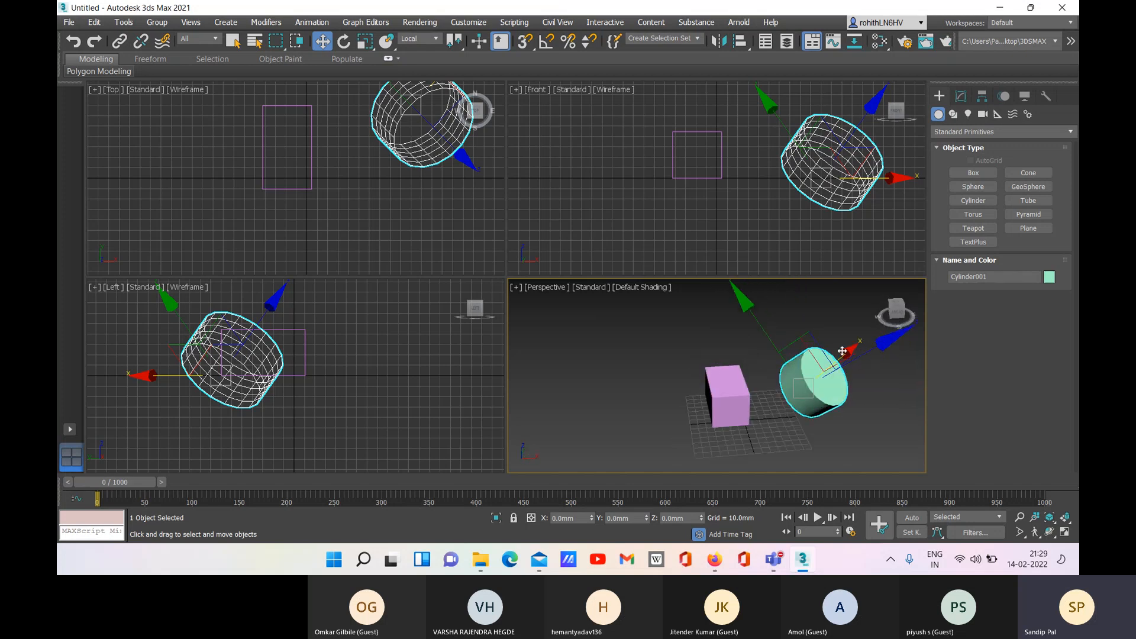
- Pick the cylinder as the reference coordinate system and select the box to see its axes follow the cylinder's
{"action": "left_click", "coordinate": [427, 40]}
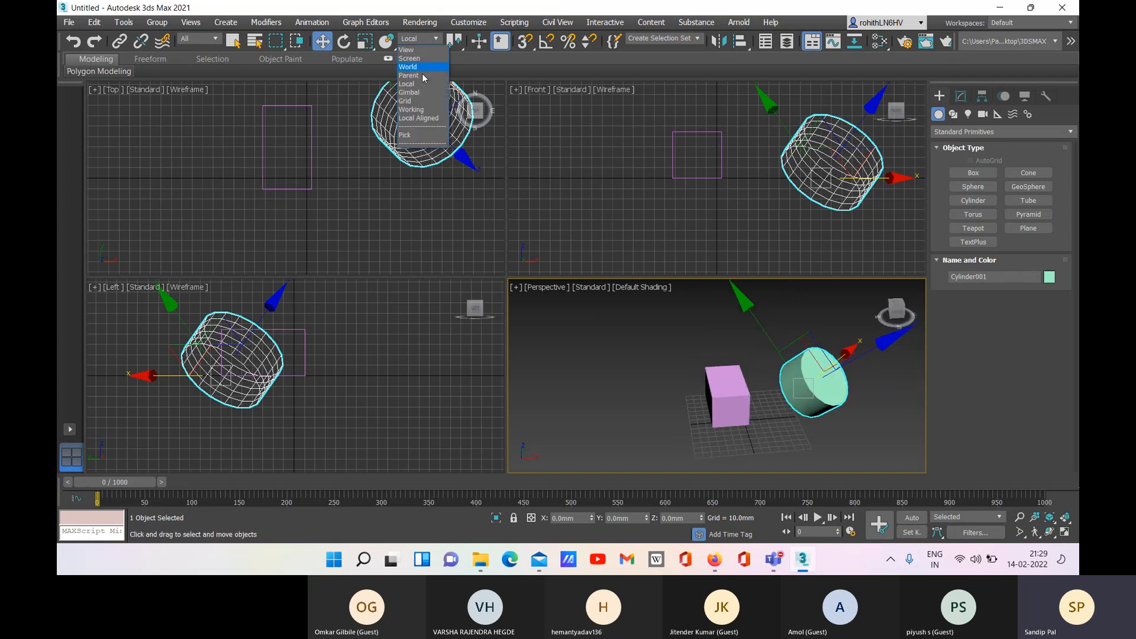
{"action": "left_click", "coordinate": [419, 136]}
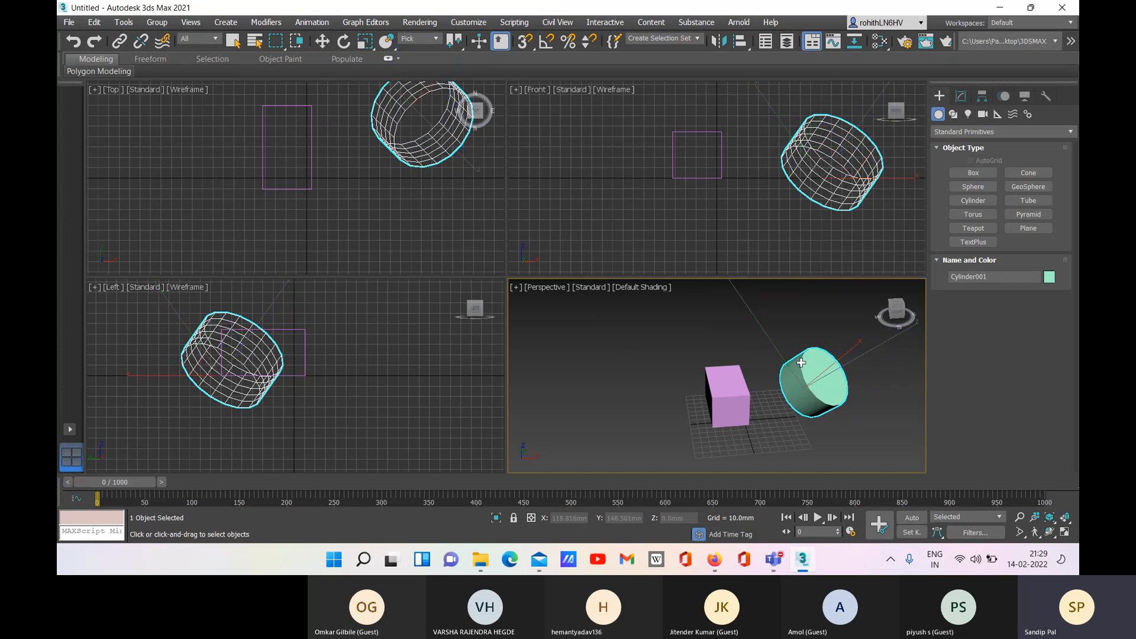
{"action": "left_click", "coordinate": [797, 396]}
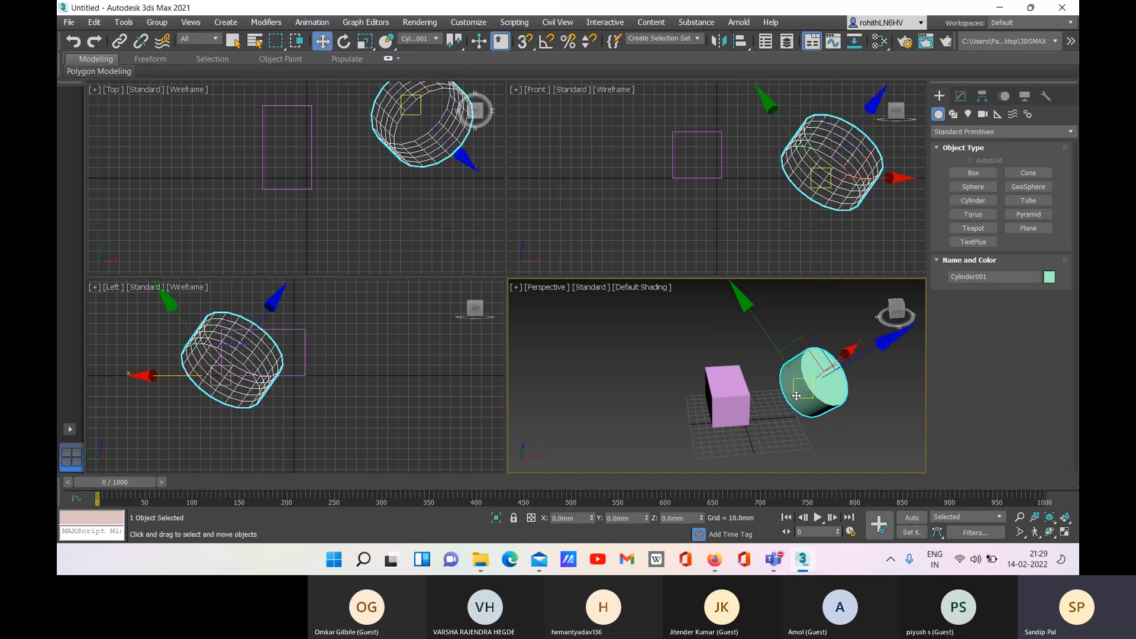
{"action": "left_click", "coordinate": [731, 395]}
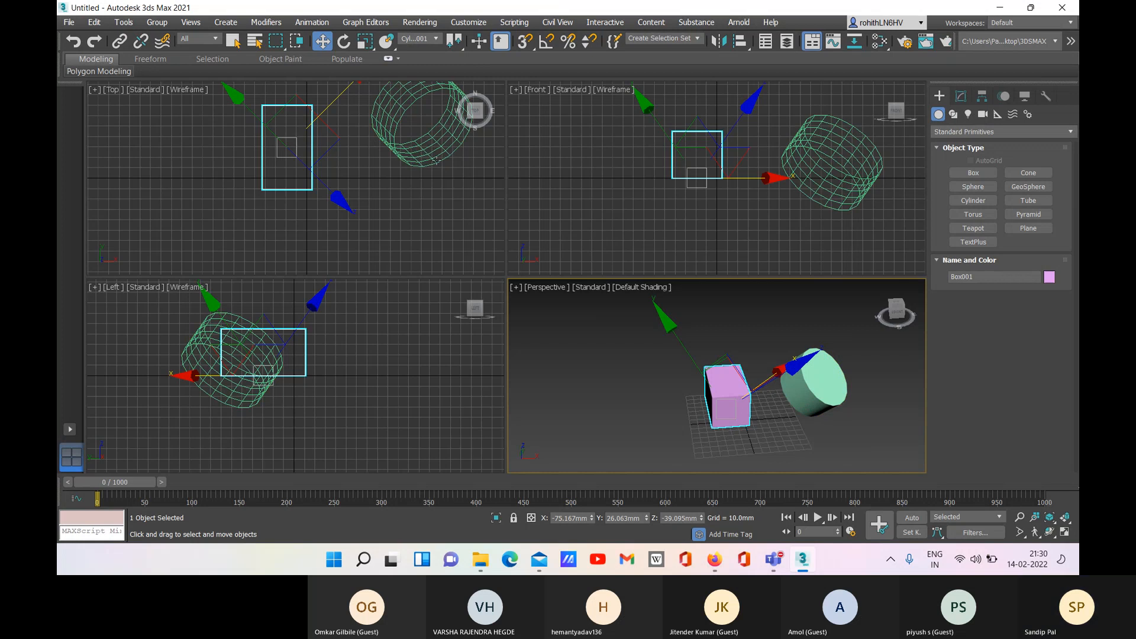
- Set the reference coordinate system back to World and maximize the Perspective view with the box and cylinder in sight
{"action": "left_click", "coordinate": [418, 39]}
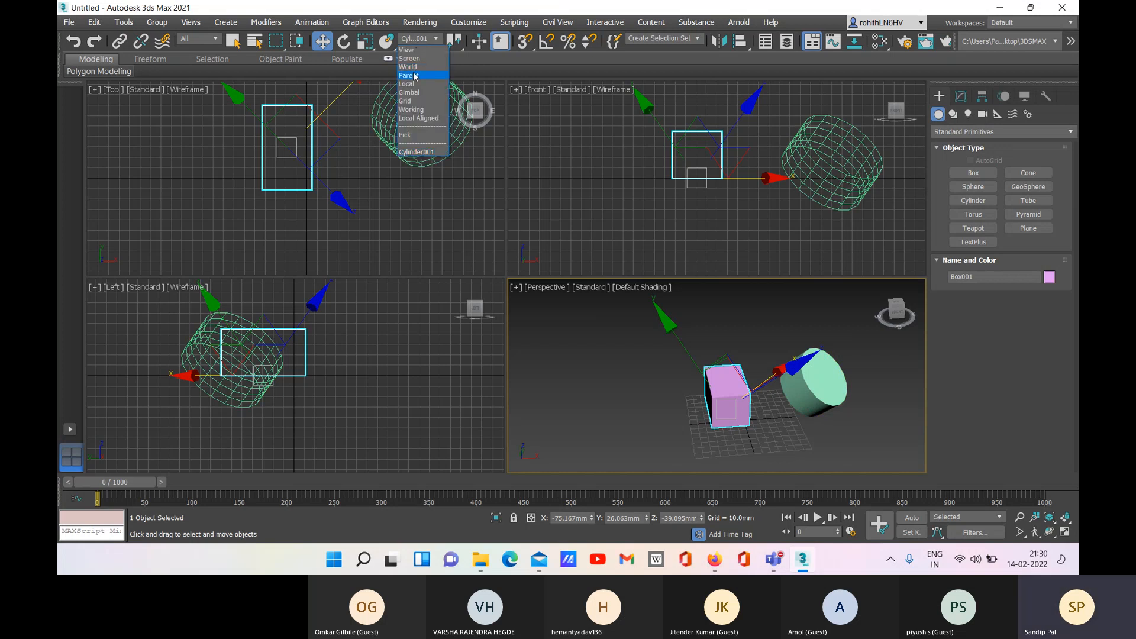
{"action": "left_click", "coordinate": [408, 67]}
{"action": "scroll", "coordinate": [781, 425], "scroll_direction": "down", "scroll_amount": 3}
{"action": "middle_click_drag", "start_coordinate": [780, 425], "coordinate": [776, 425]}
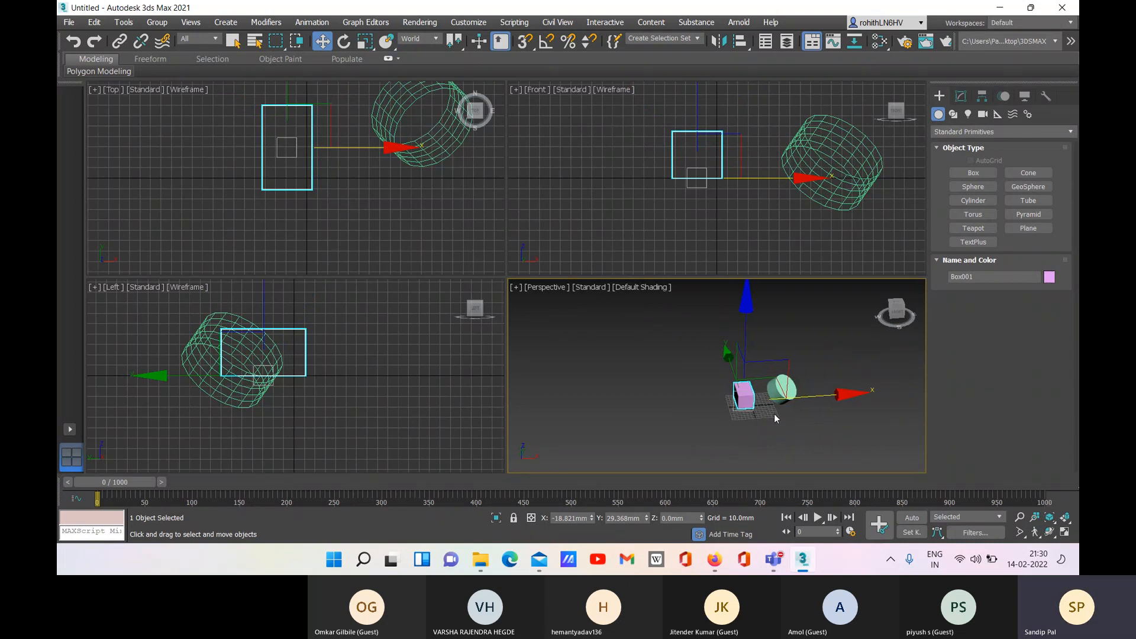
{"action": "key", "text": "alt+w"}
{"action": "scroll", "coordinate": [639, 355], "scroll_direction": "up", "scroll_amount": 5}
{"action": "scroll", "coordinate": [639, 359], "scroll_direction": "down", "scroll_amount": 5}
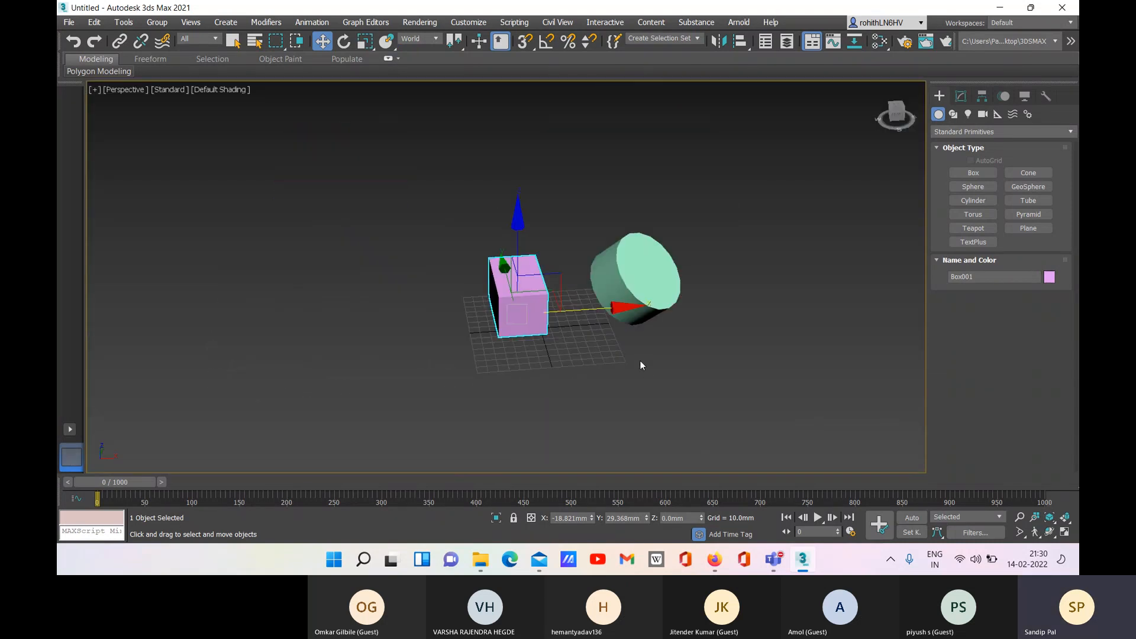
{"action": "middle_click_drag", "start_coordinate": [648, 371], "coordinate": [583, 376], "text": "alt"}
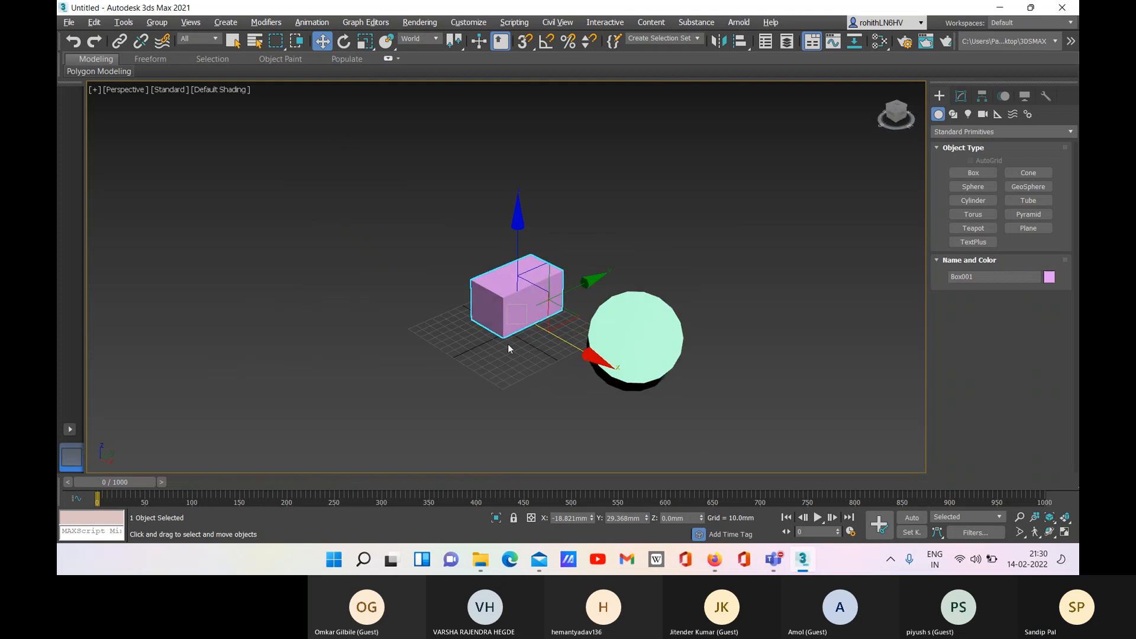
- Check the Scale Transform Type-In dialog, switch to non-uniform scale, and enlarge the box freehand to about 149 percent on all axes
{"action": "left_click", "coordinate": [365, 42]}
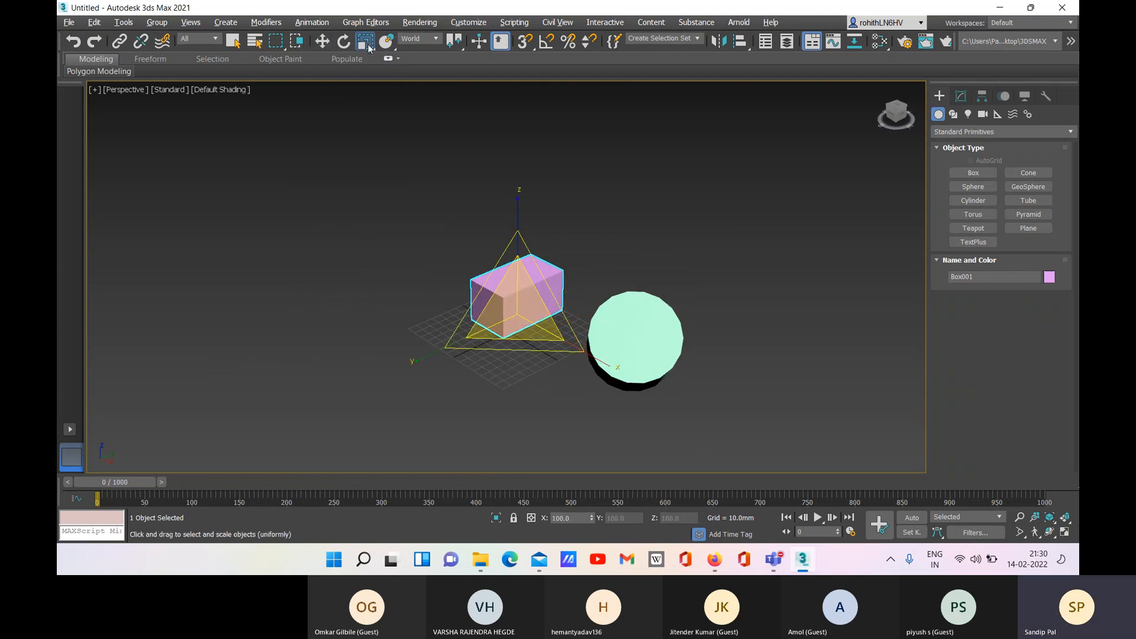
{"action": "right_click", "coordinate": [368, 46]}
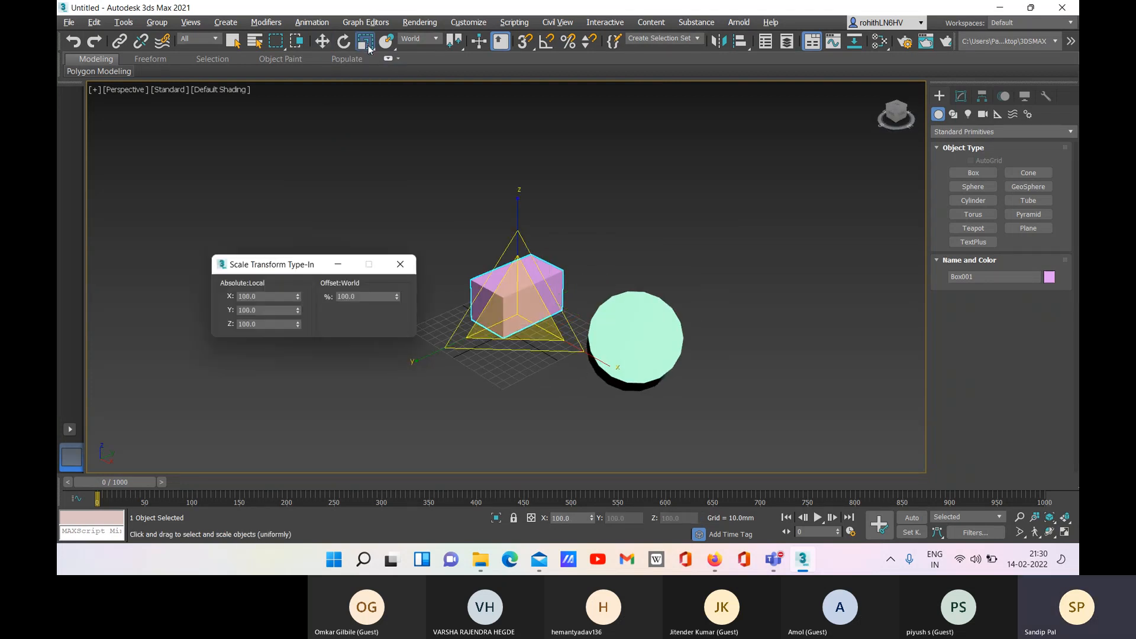
{"action": "left_click", "coordinate": [400, 264]}
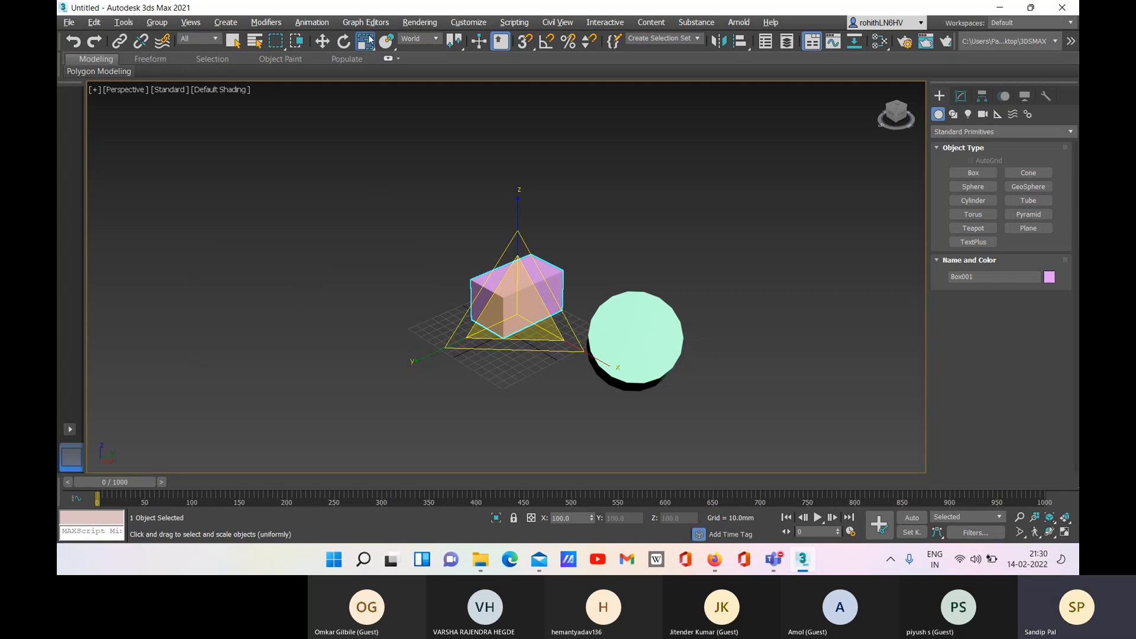
{"action": "left_click_drag", "start_coordinate": [367, 47], "coordinate": [367, 91]}
{"action": "left_click_drag", "start_coordinate": [518, 314], "coordinate": [517, 288]}
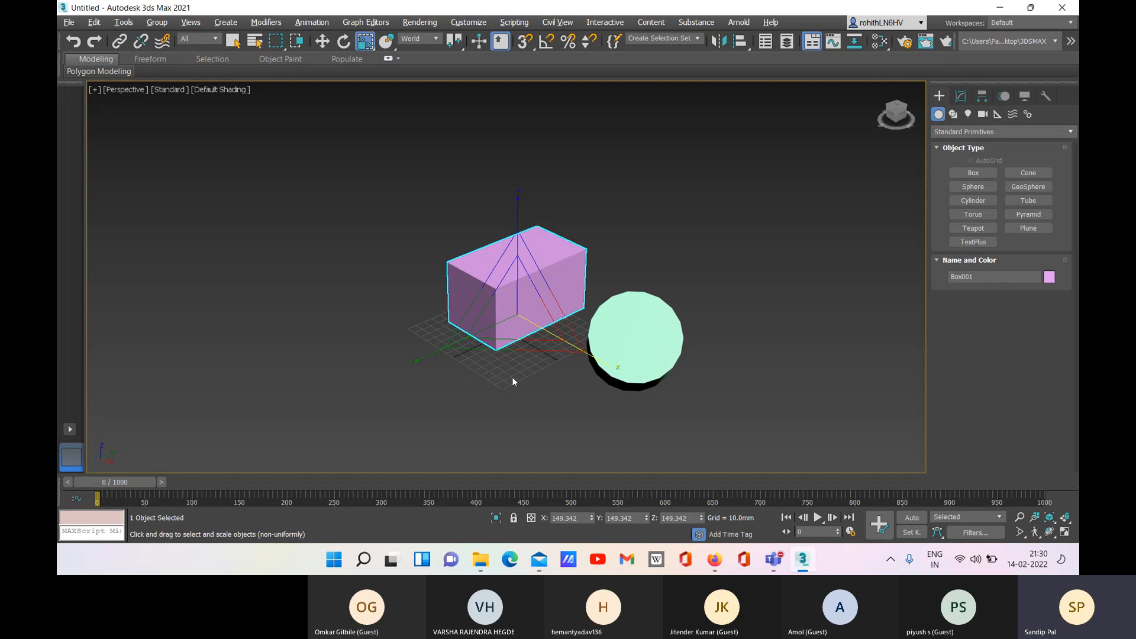
- Set the box's X, Y and Z scale to exactly 150 percent
{"action": "double_click", "coordinate": [581, 517]}
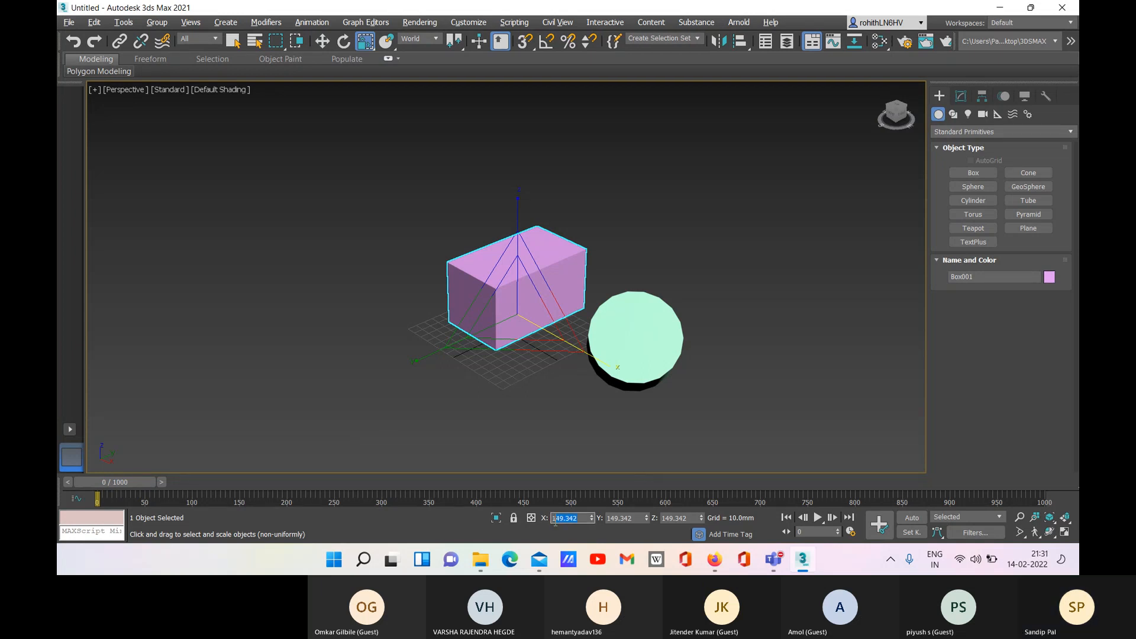
{"action": "type", "text": "150"}
{"action": "left_click", "coordinate": [636, 518]}
{"action": "double_click", "coordinate": [608, 519]}
{"action": "type", "text": "15"}
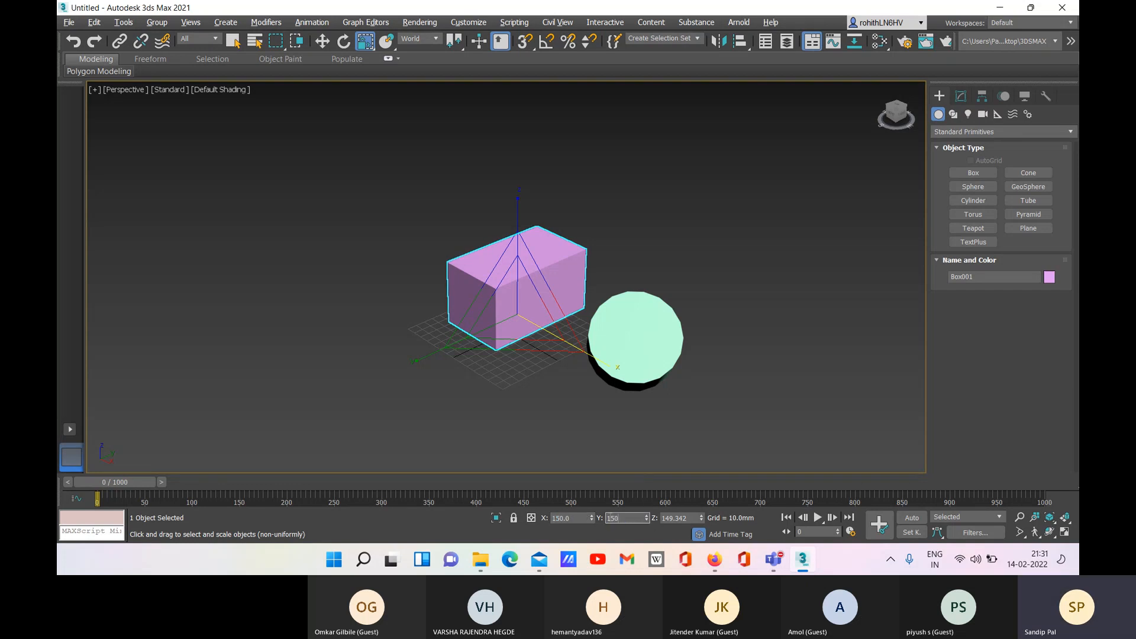
{"action": "type", "text": "0"}
{"action": "double_click", "coordinate": [673, 518]}
{"action": "type", "text": "150"}
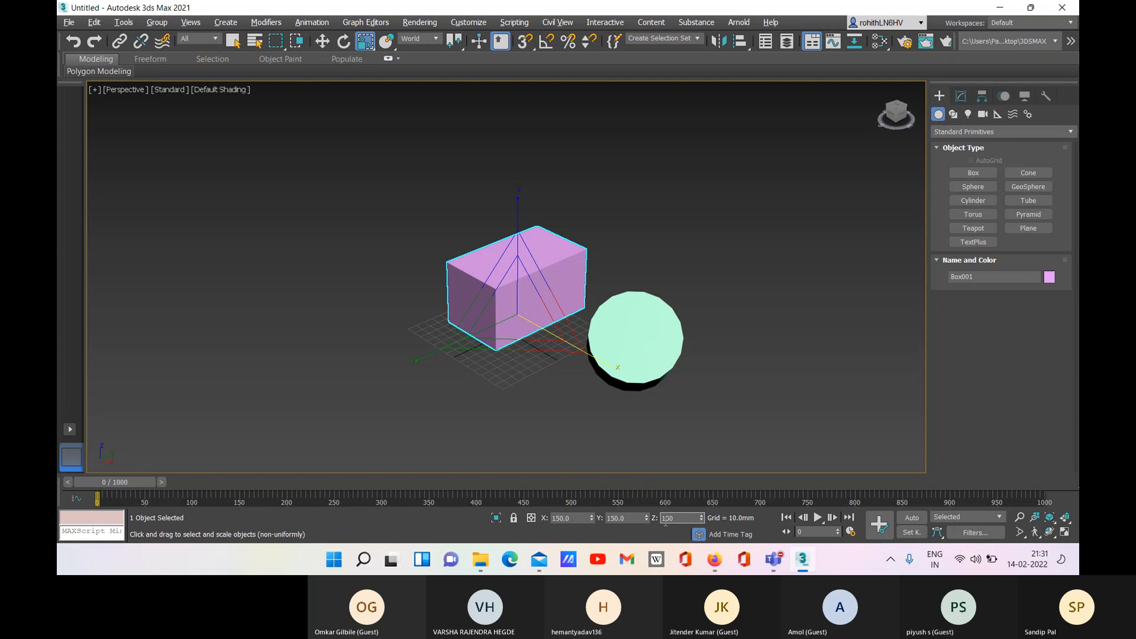
{"action": "key", "text": "Return"}
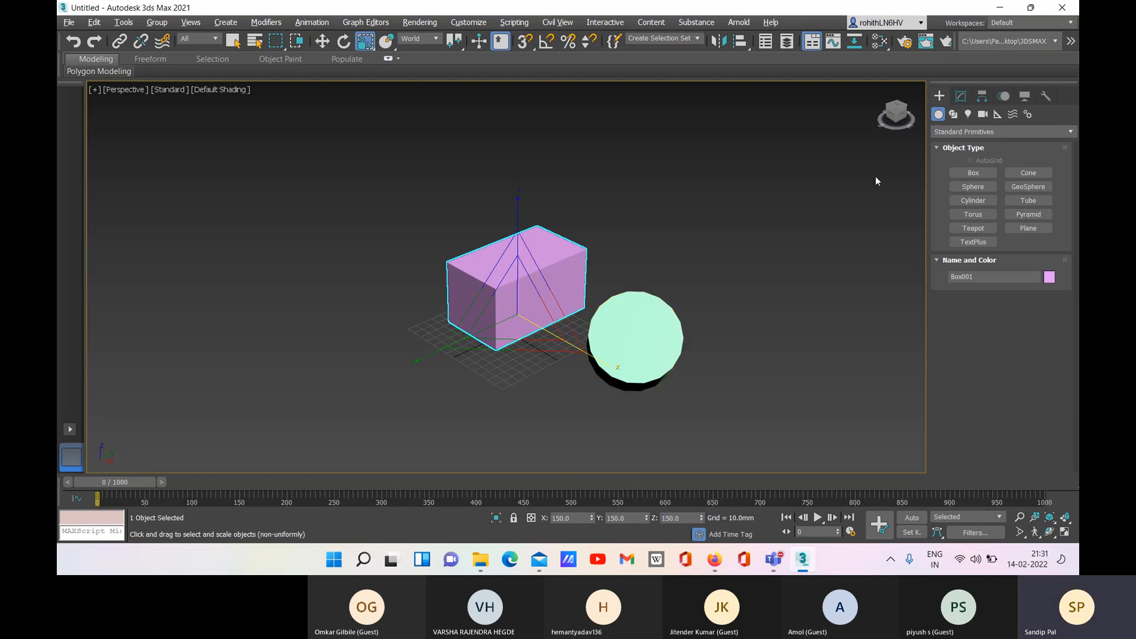
- Review the scaled box's length, width and height parameters and activate the Move tool
{"action": "left_click", "coordinate": [967, 99]}
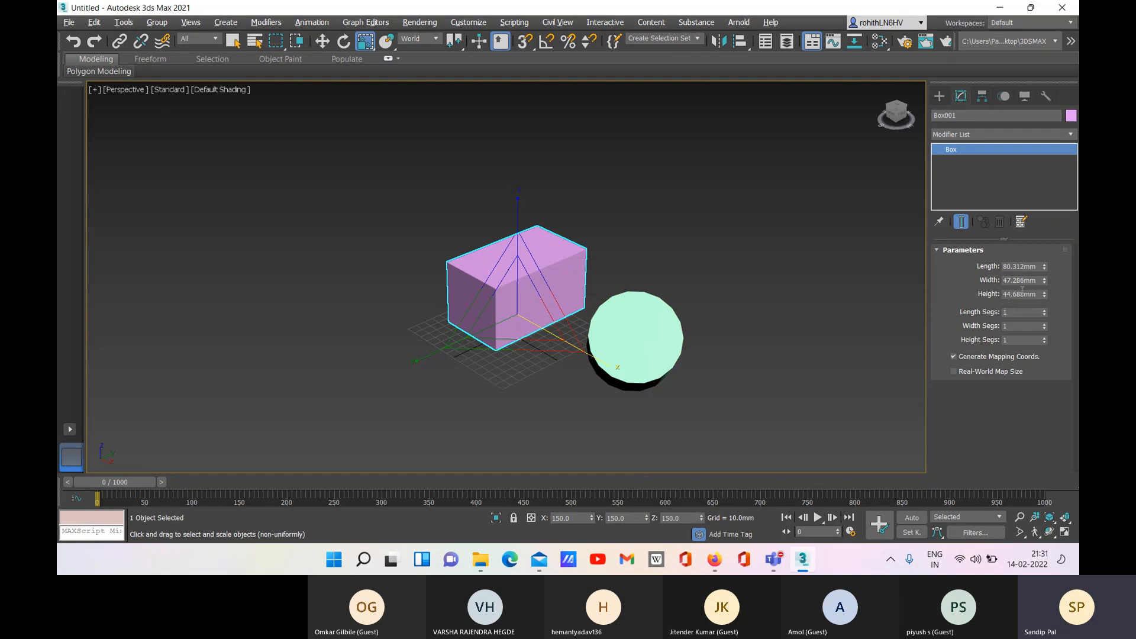
{"action": "right_click", "coordinate": [519, 306]}
{"action": "left_click", "coordinate": [541, 327]}
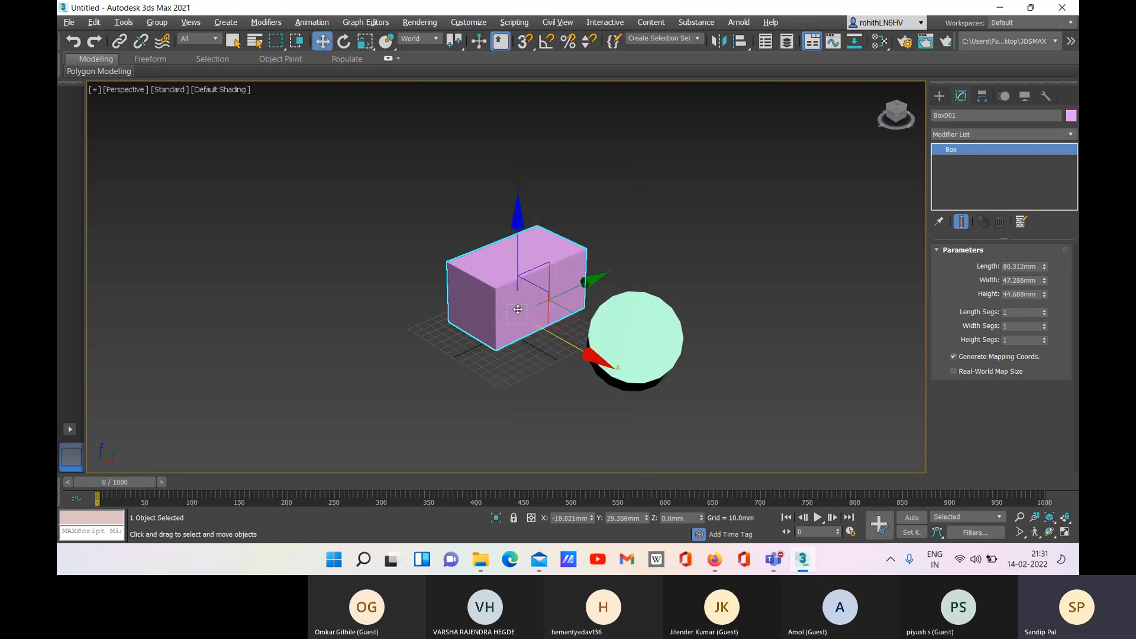
- Scale the box freehand on all three axes to about 349 percent
{"action": "left_click", "coordinate": [360, 42]}
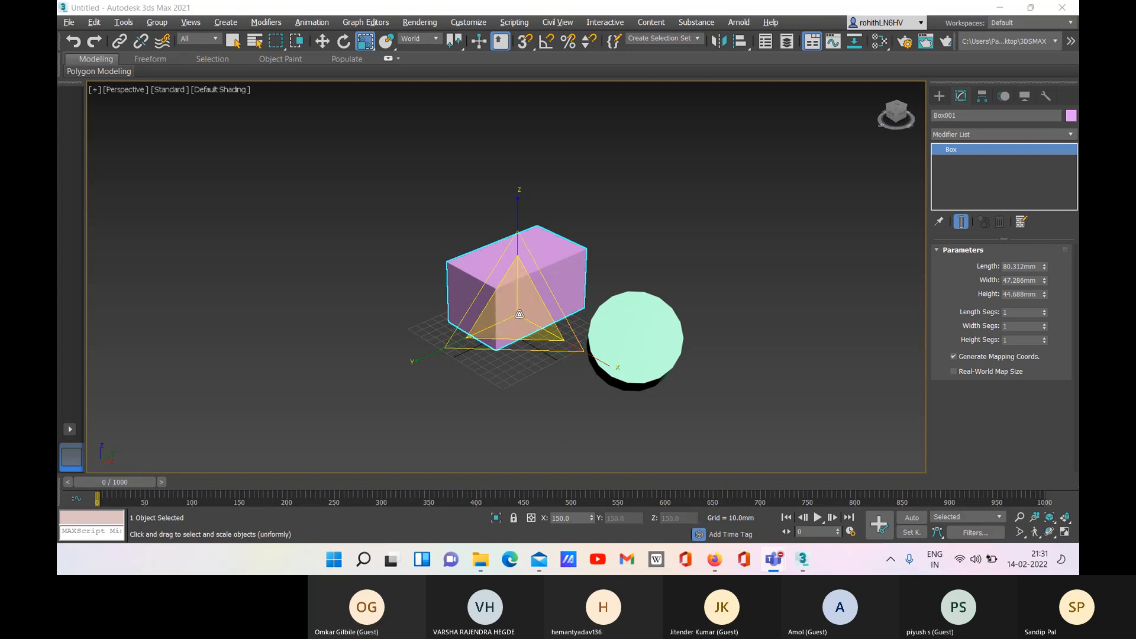
{"action": "left_click_drag", "start_coordinate": [519, 314], "coordinate": [526, 231]}
{"action": "right_click", "coordinate": [526, 231]}
{"action": "left_click", "coordinate": [477, 285]}
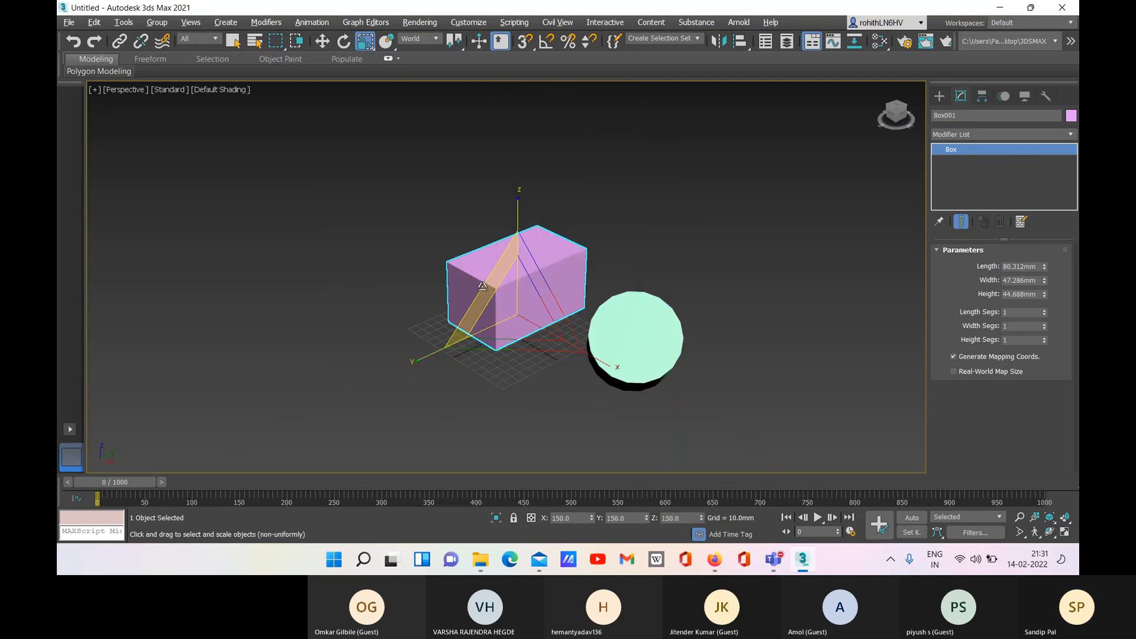
{"action": "left_click_drag", "start_coordinate": [506, 310], "coordinate": [507, 233]}
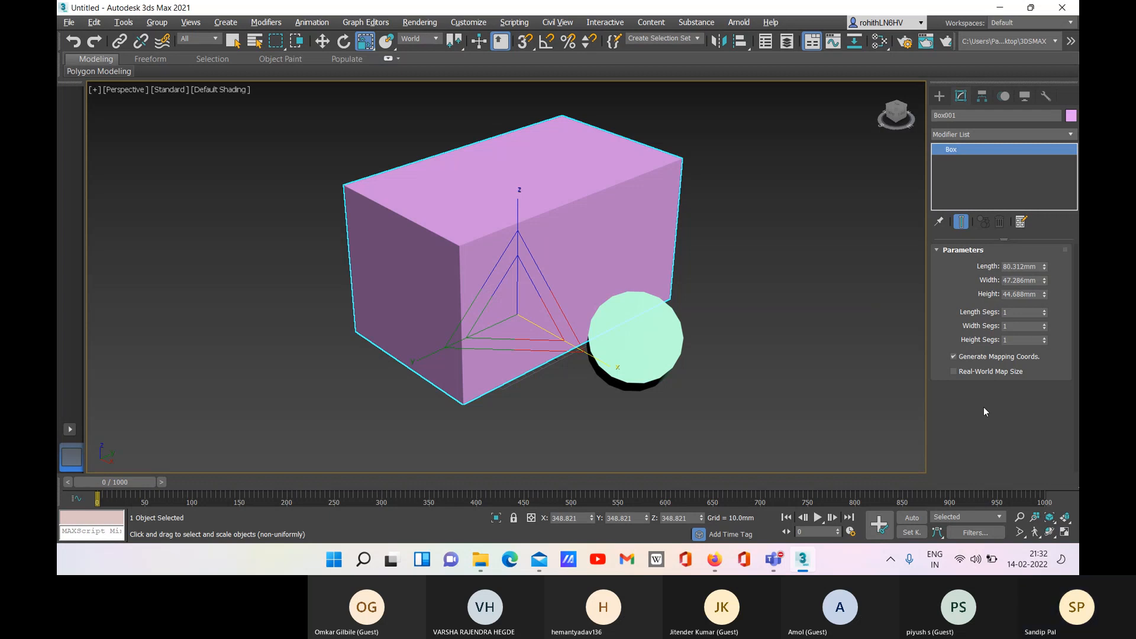
- Set the box's X, Y and Z scale to exactly 350 percent
{"action": "left_click", "coordinate": [572, 517]}
{"action": "type", "text": "350"}
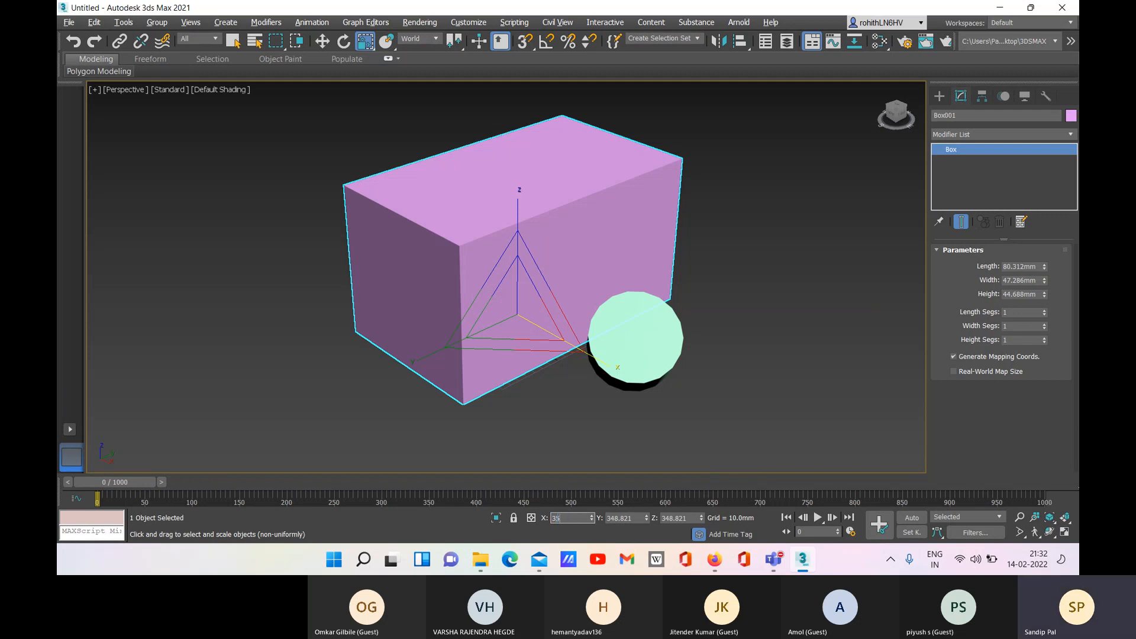
{"action": "left_click", "coordinate": [632, 518]}
{"action": "double_click", "coordinate": [617, 519]}
{"action": "type", "text": "350.0"}
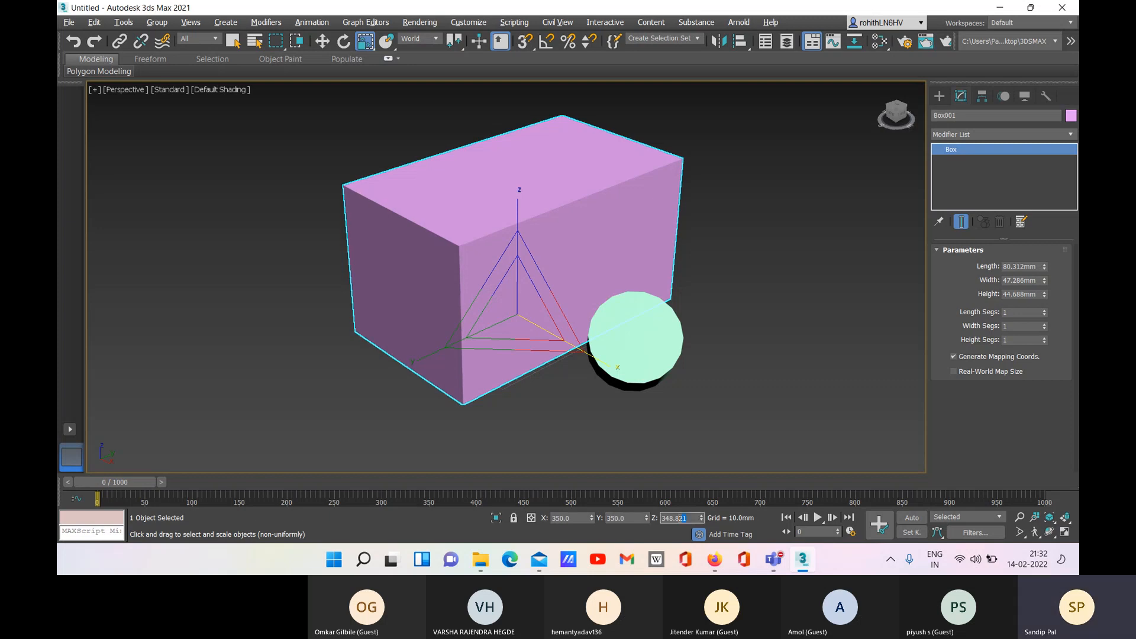
{"action": "double_click", "coordinate": [660, 519]}
{"action": "type", "text": "350.0"}
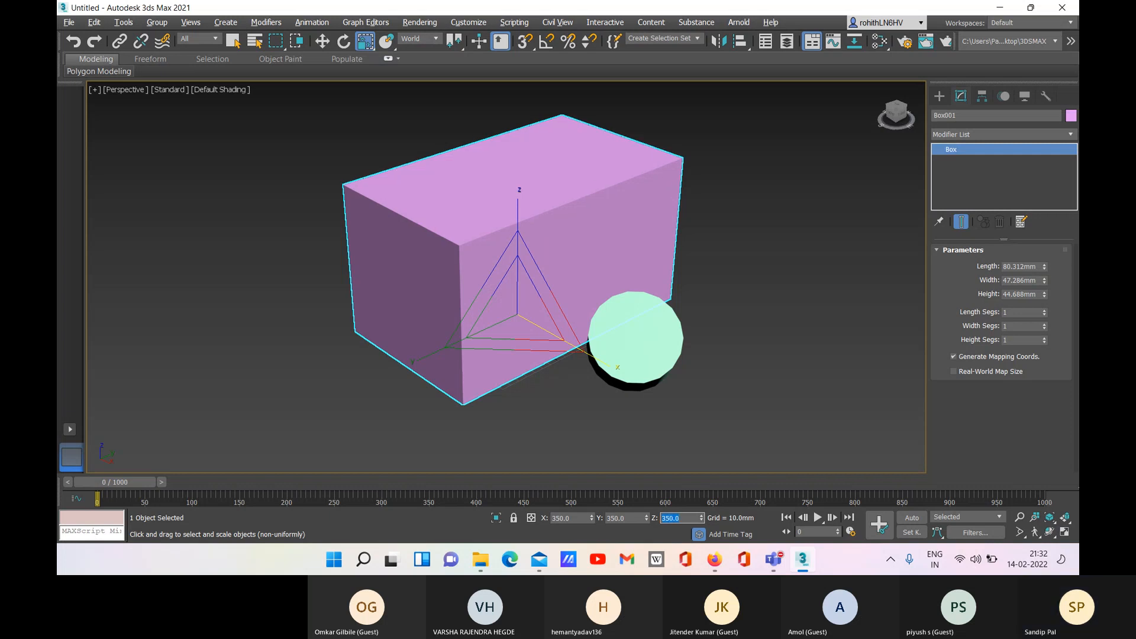
{"action": "left_click", "coordinate": [733, 437]}
{"action": "left_click", "coordinate": [568, 314]}
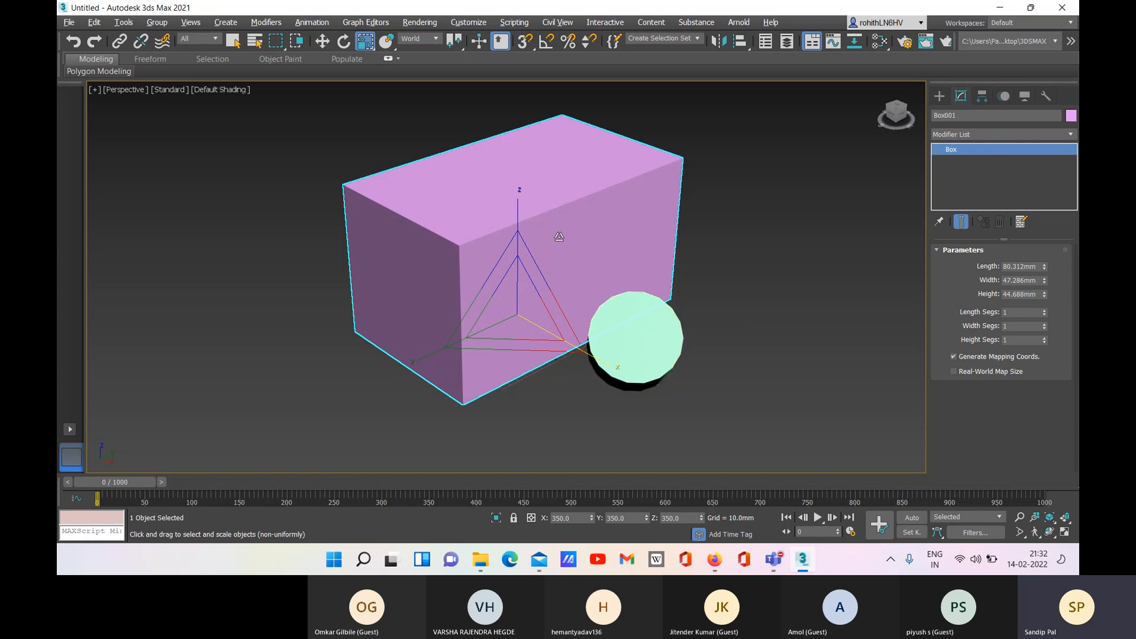
- Try to stretch the box along its Z axis only
{"action": "left_click_drag", "start_coordinate": [519, 213], "coordinate": [526, 189]}
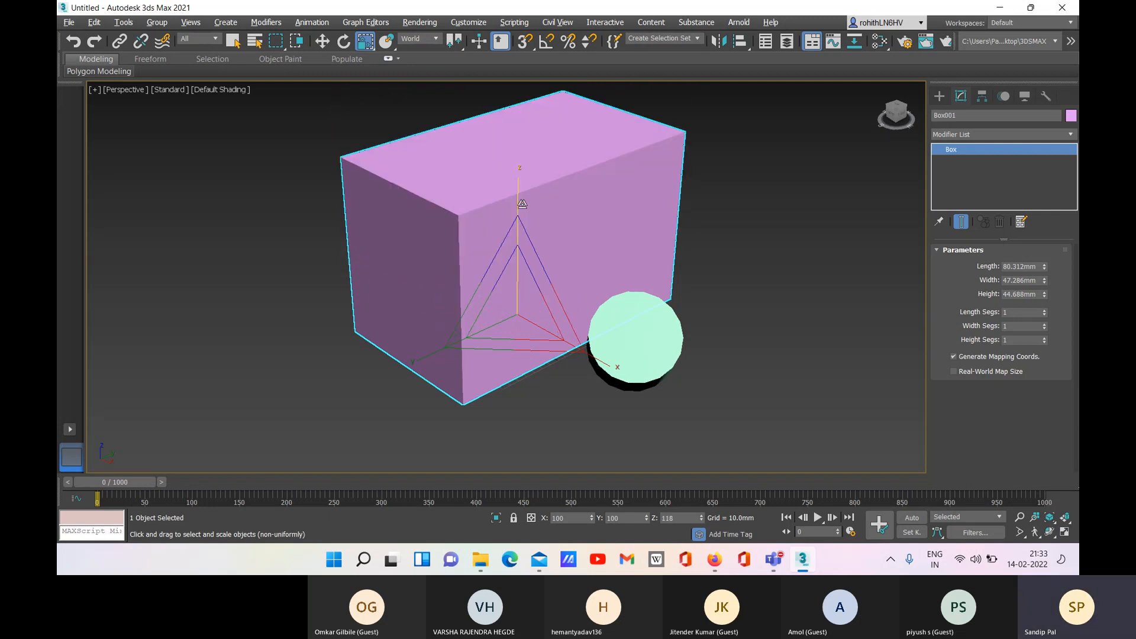
{"action": "right_click", "coordinate": [527, 186]}
{"action": "left_click", "coordinate": [533, 204]}
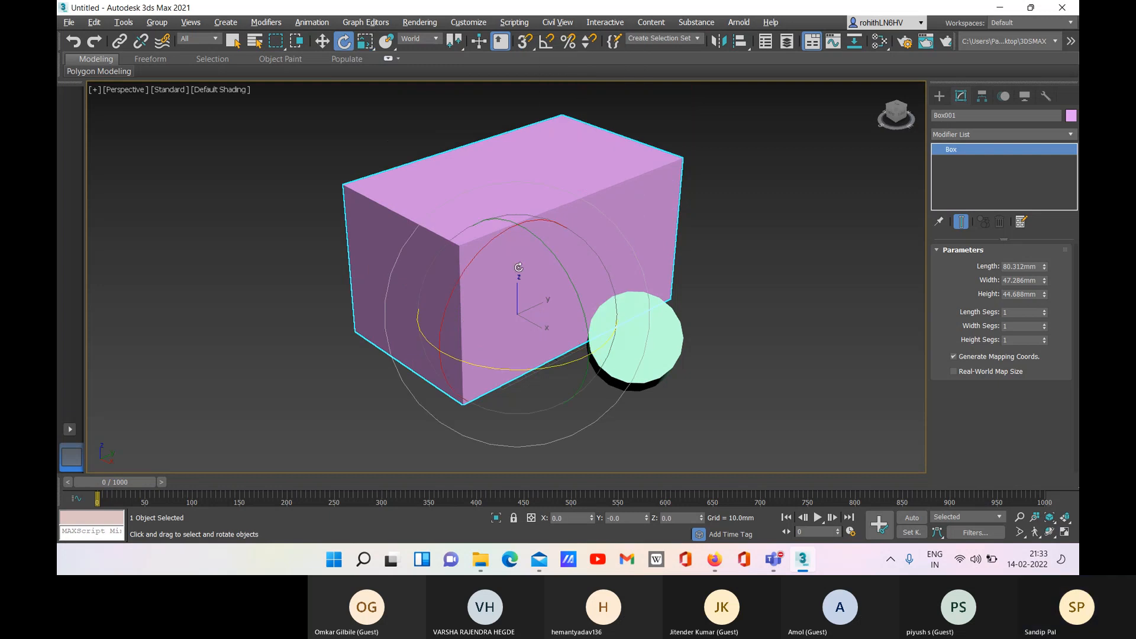
- Scale the box along its Y axis only, down to about 278 percent
{"action": "left_click", "coordinate": [365, 40]}
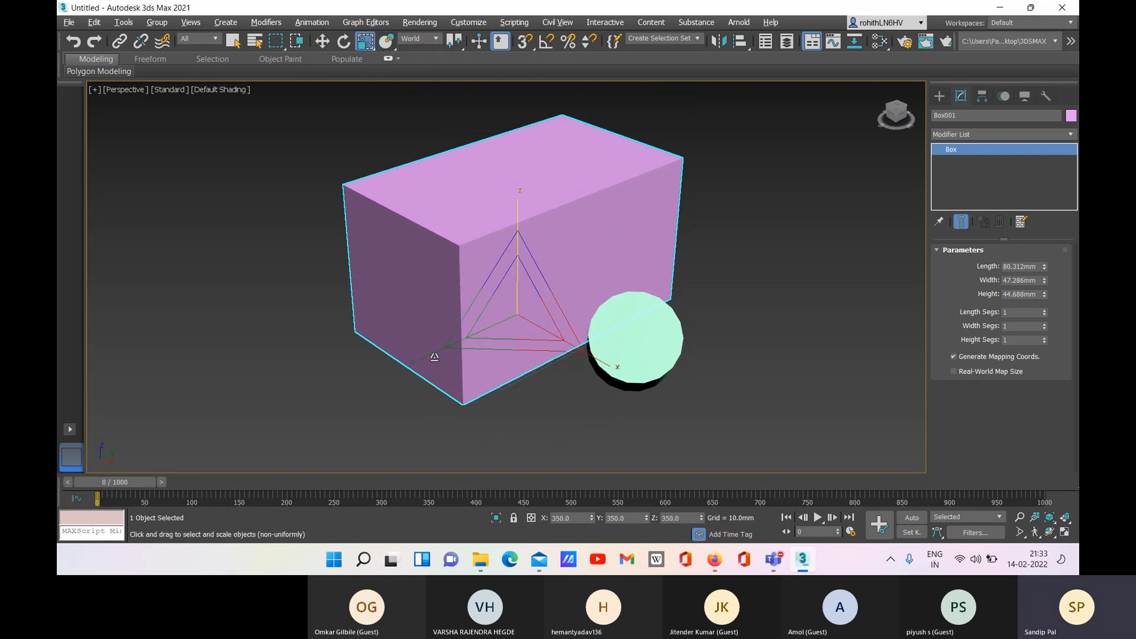
{"action": "left_click_drag", "start_coordinate": [433, 355], "coordinate": [361, 136]}
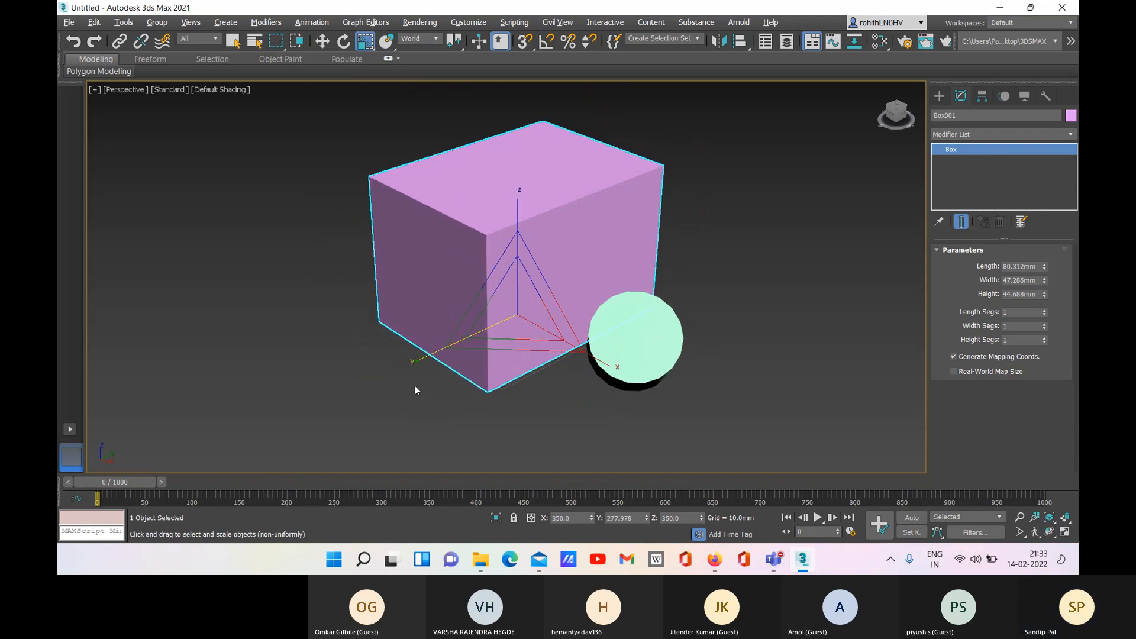
- Squash the box with Select and Squash, stretching it along Z to about 551 percent while X and Y narrow to about 222 and 177 percent
{"action": "left_click_drag", "start_coordinate": [365, 41], "coordinate": [365, 104]}
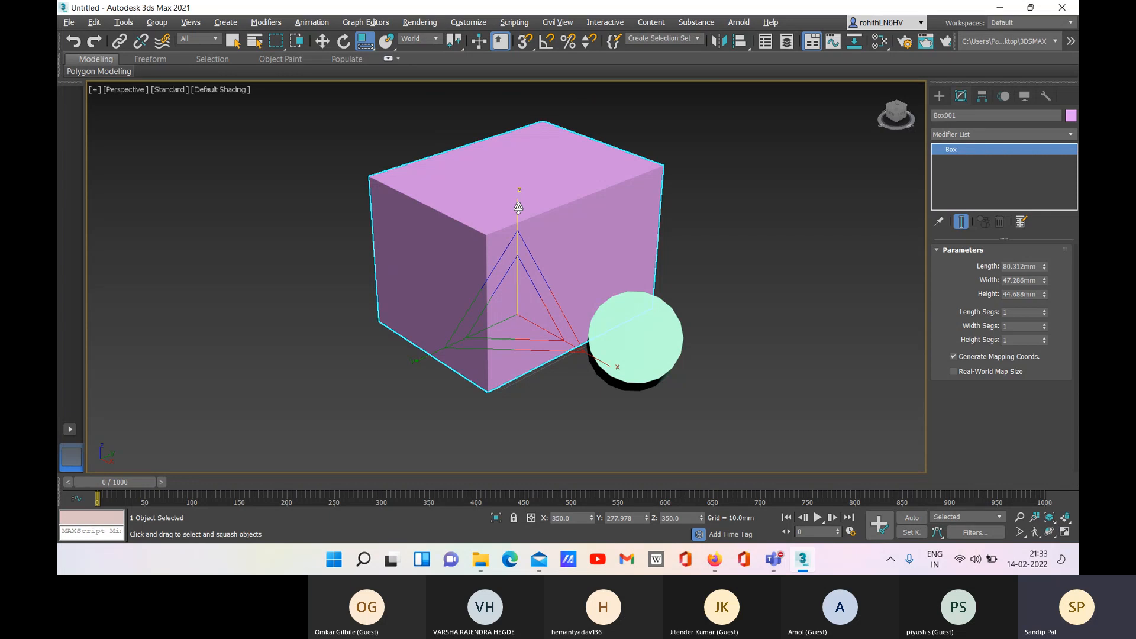
{"action": "left_click_drag", "start_coordinate": [518, 207], "coordinate": [516, 195]}
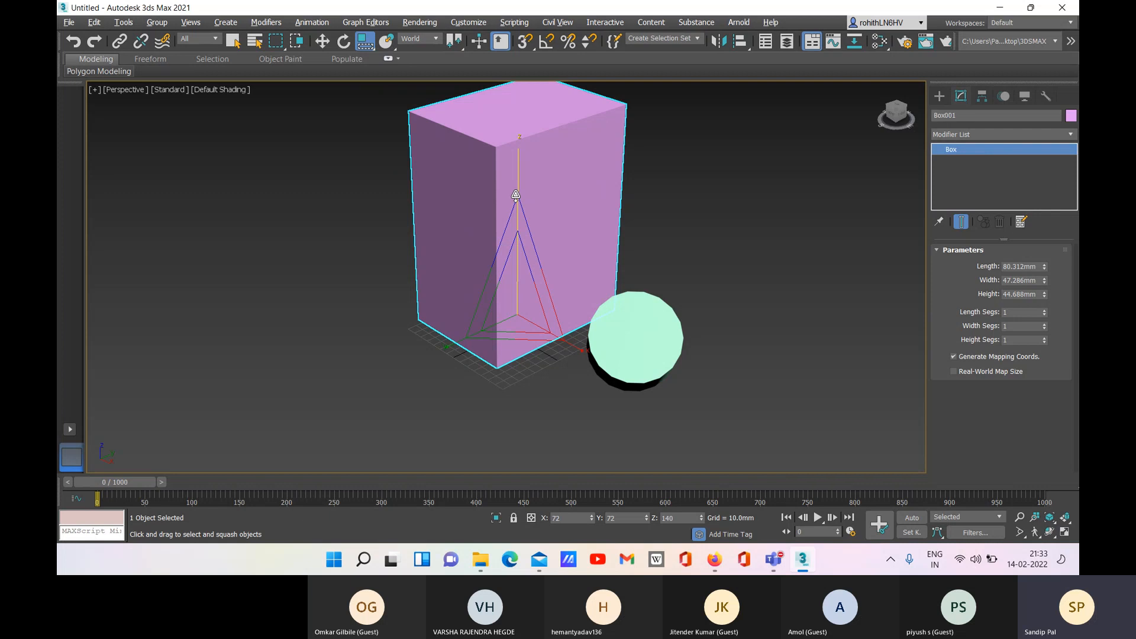
{"action": "left_click_drag", "start_coordinate": [516, 195], "coordinate": [516, 192]}
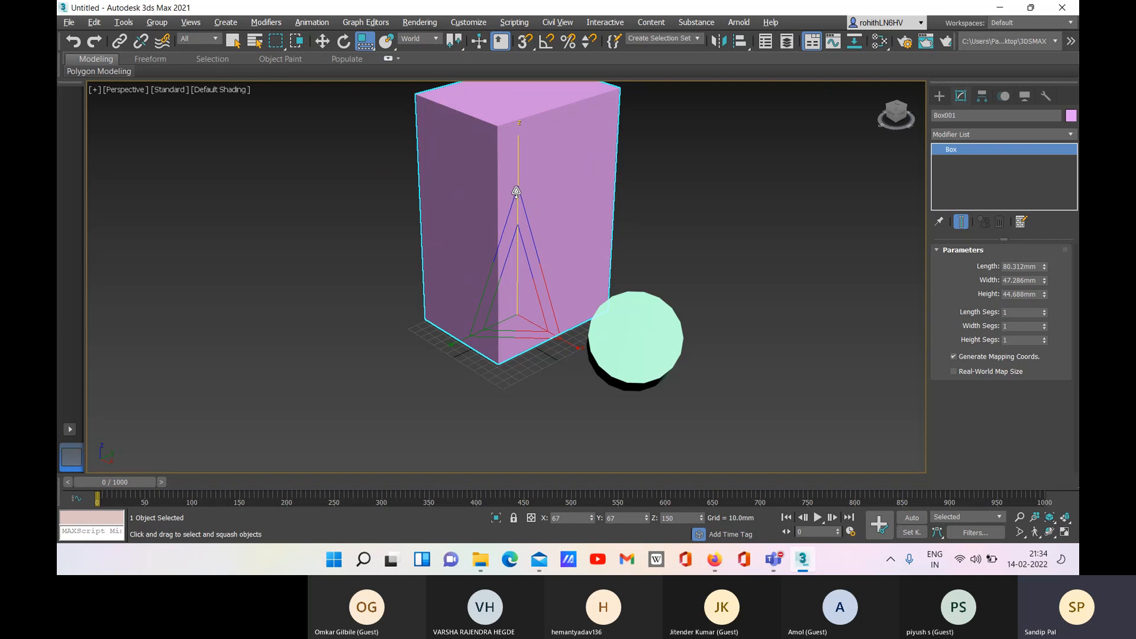
{"action": "mouse_move", "coordinate": [516, 191]}
{"action": "left_mouse_down"}
{"action": "mouse_move", "coordinate": [523, 216]}
{"action": "mouse_move", "coordinate": [510, 191]}
{"action": "left_mouse_up"}
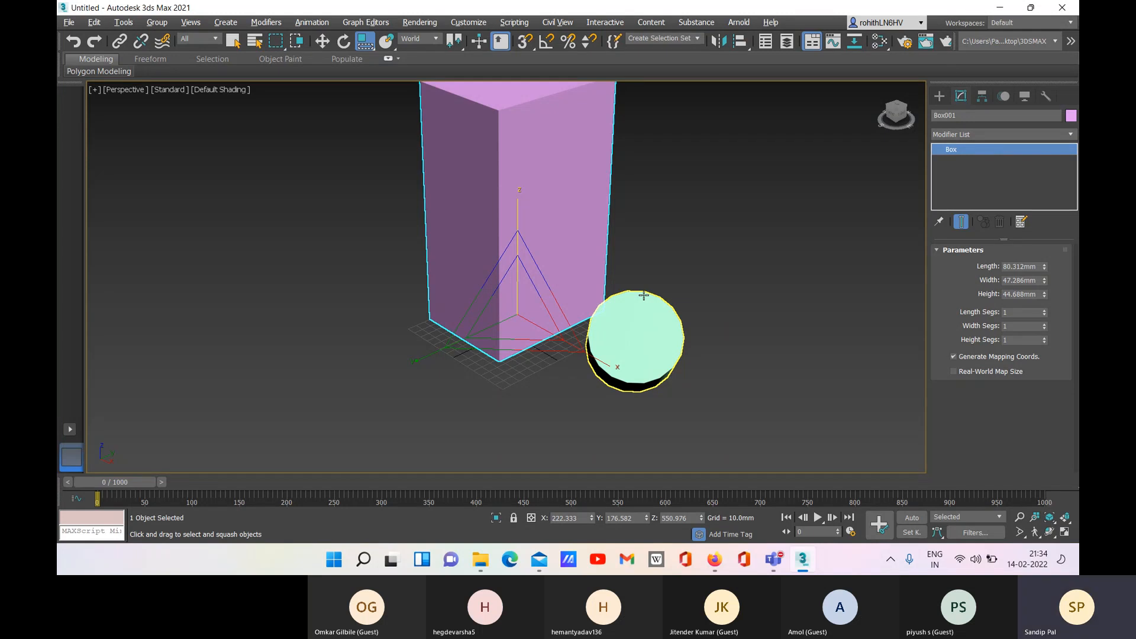
- Create a teapot primitive with a radius of about 104 mm on the grid in front of the box
{"action": "left_click", "coordinate": [939, 96]}
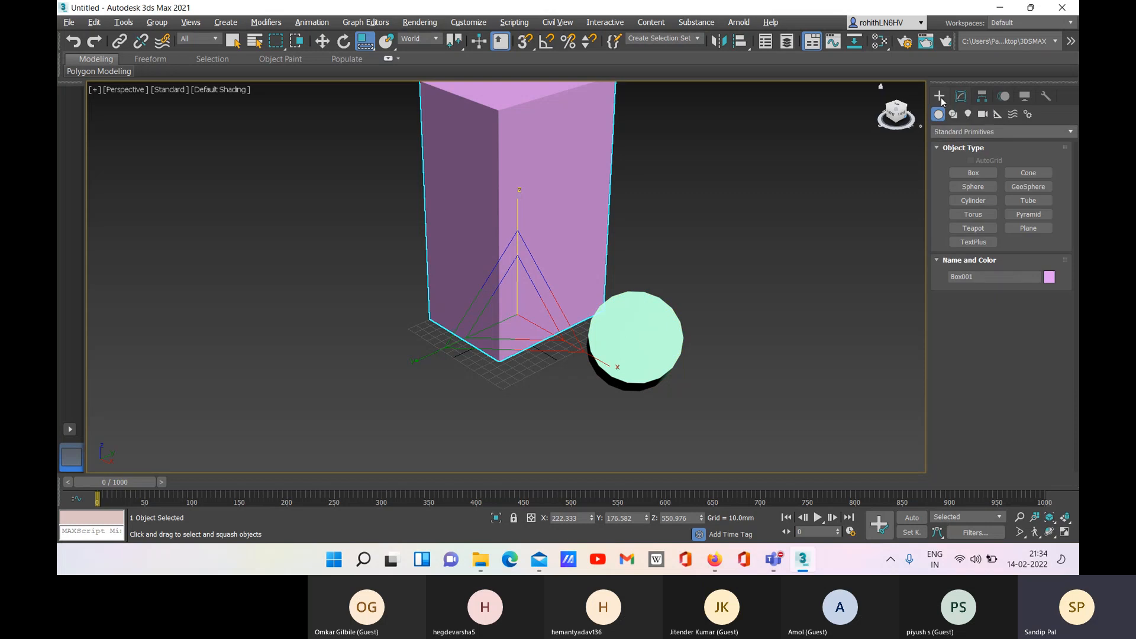
{"action": "right_click", "coordinate": [969, 229]}
{"action": "left_click", "coordinate": [958, 226]}
{"action": "left_click", "coordinate": [975, 229]}
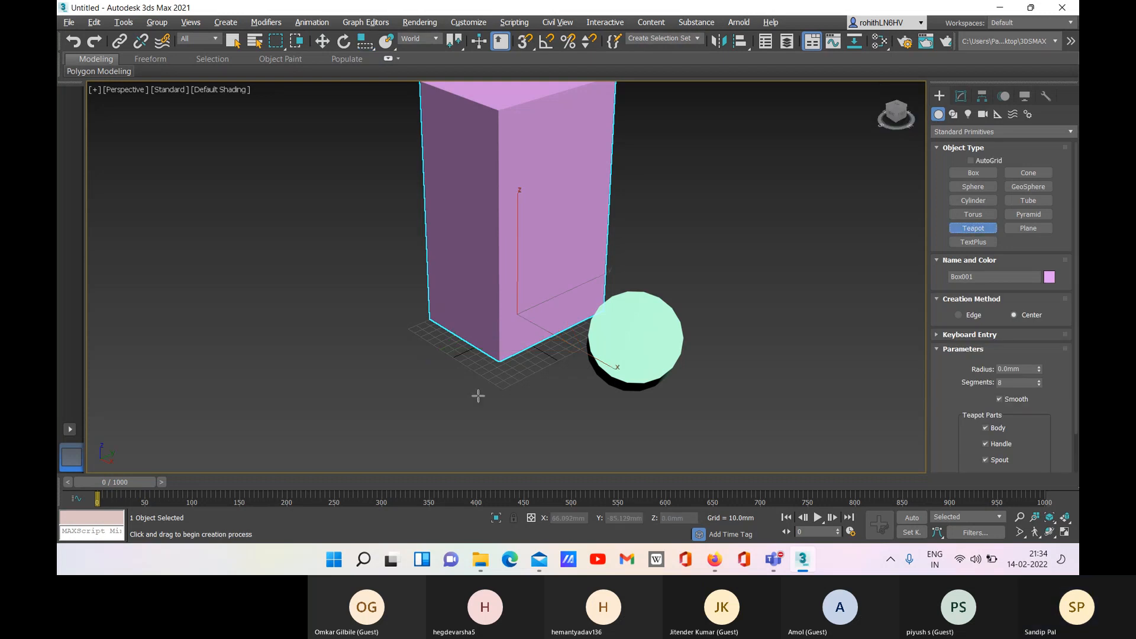
{"action": "left_click", "coordinate": [443, 402]}
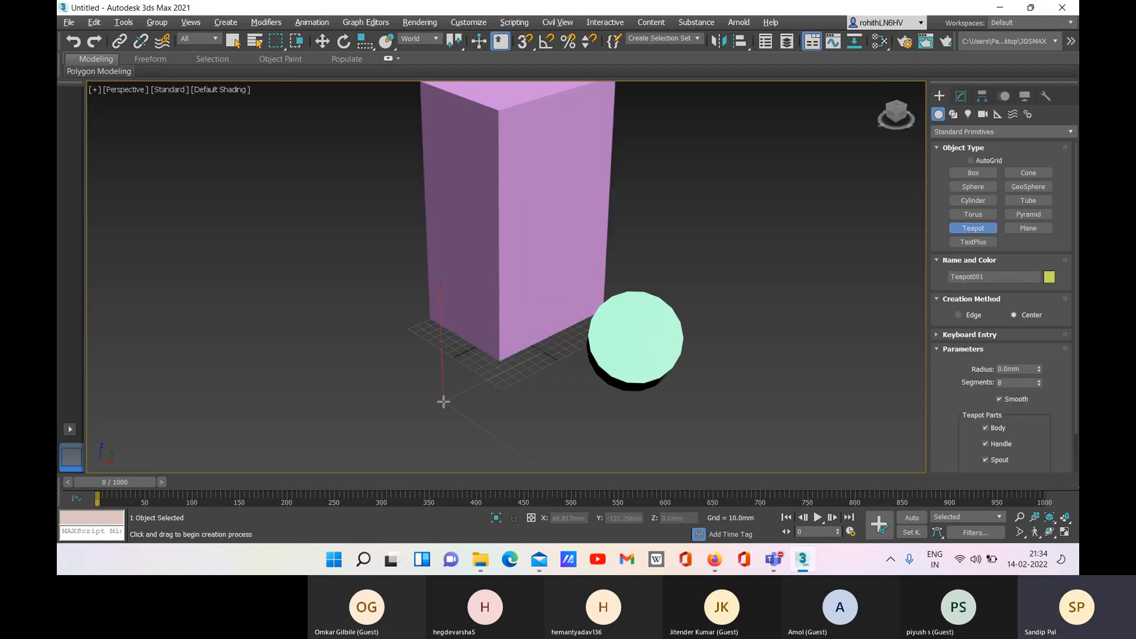
{"action": "left_click_drag", "start_coordinate": [443, 401], "coordinate": [468, 339]}
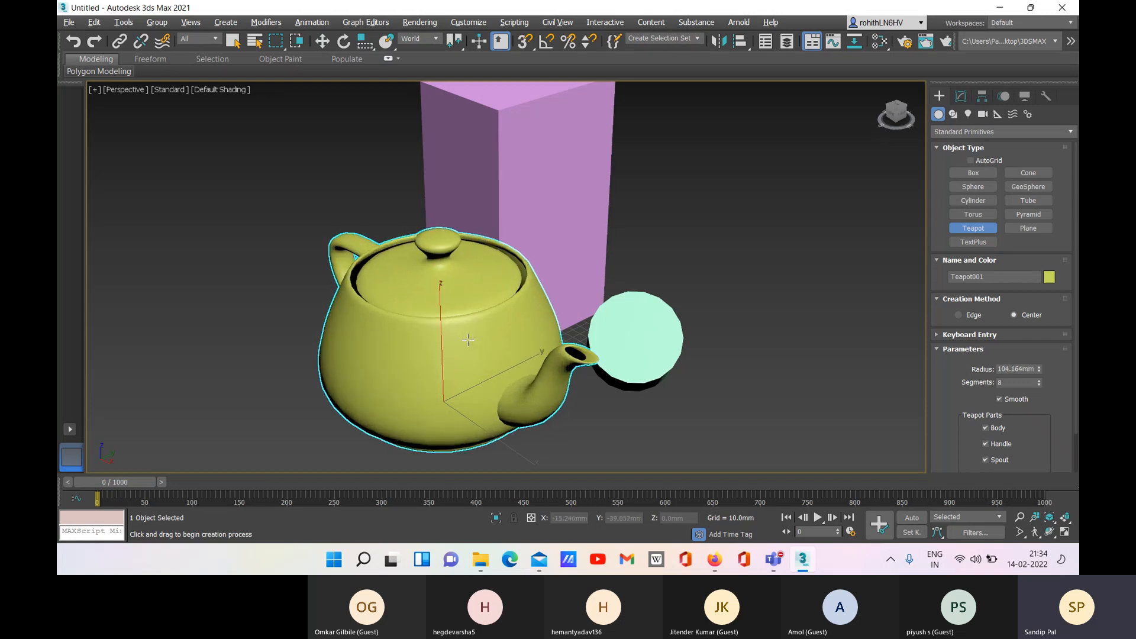
- Reduce the new teapot's segments to 1 and turn off its Smooth option
{"action": "left_click", "coordinate": [1038, 380]}
{"action": "left_click_drag", "start_coordinate": [1039, 386], "coordinate": [1038, 386]}
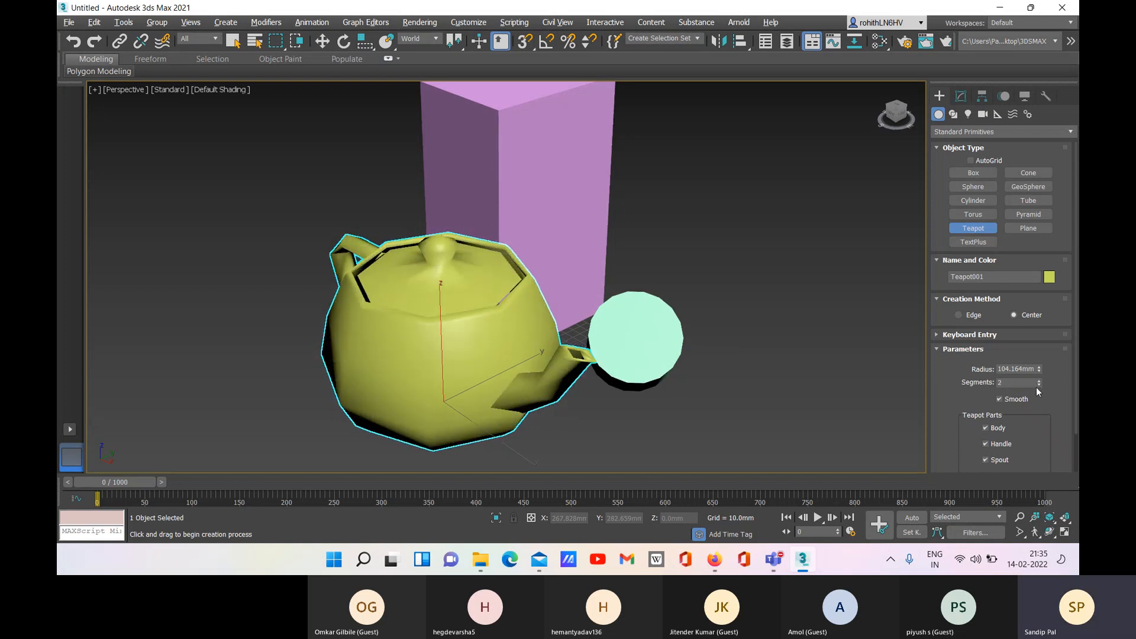
{"action": "left_click", "coordinate": [1036, 386]}
{"action": "right_click", "coordinate": [1034, 387]}
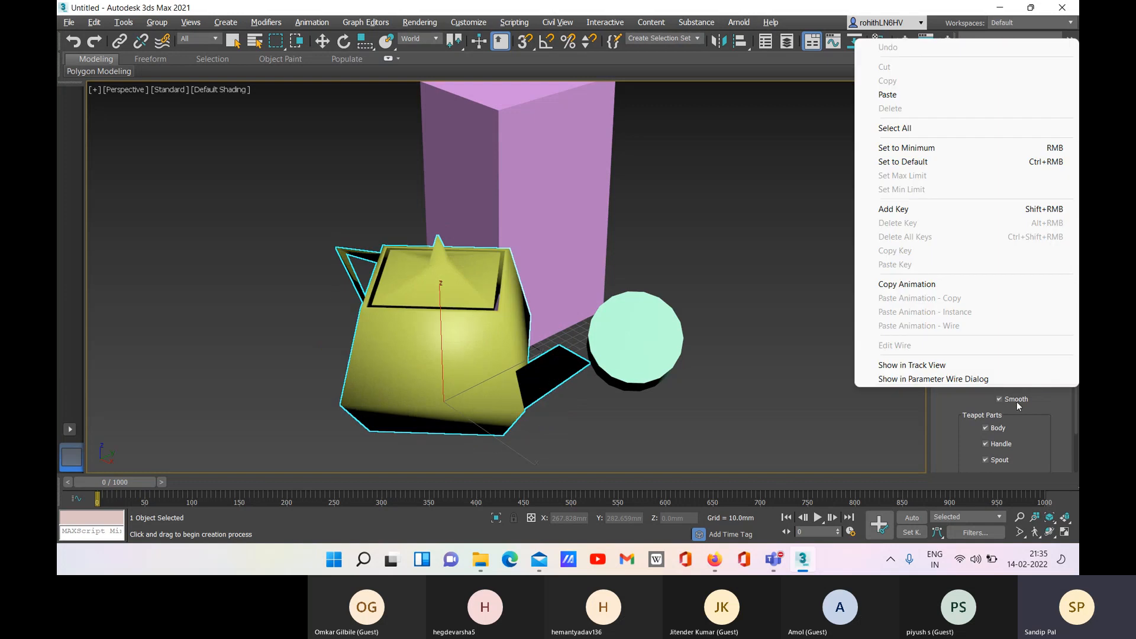
{"action": "left_click", "coordinate": [1034, 400]}
{"action": "left_click", "coordinate": [1034, 400]}
{"action": "middle_click_drag", "start_coordinate": [479, 362], "coordinate": [510, 364]}
{"action": "left_click", "coordinate": [475, 341]}
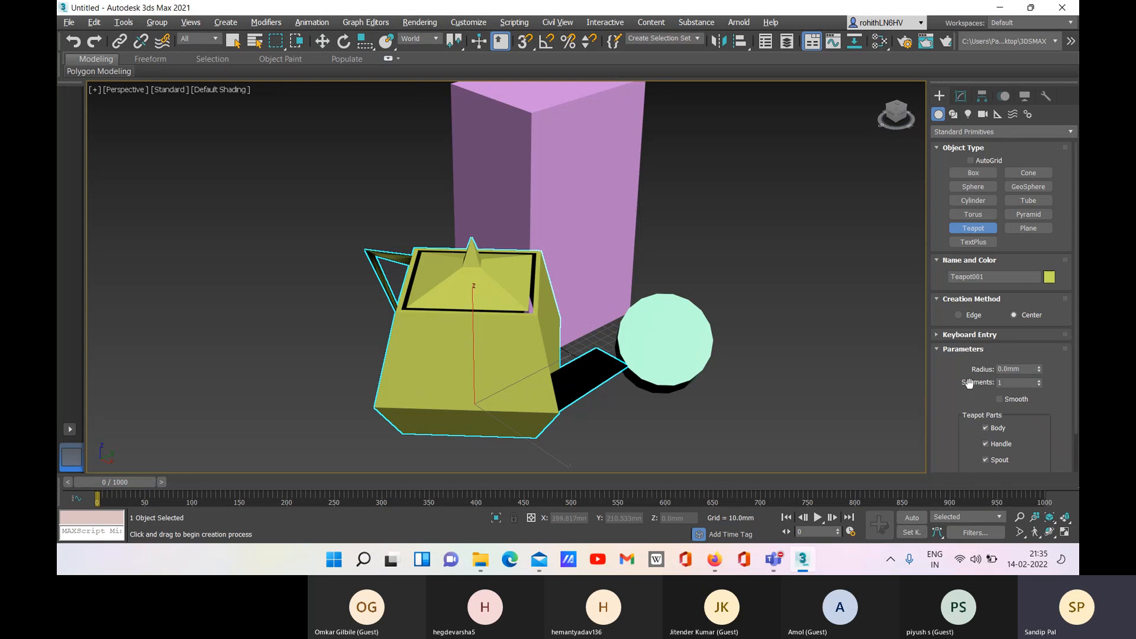
- Open the teapot's modify parameters and set its segments to 6, keeping the unsmoothed facets in view
{"action": "left_click", "coordinate": [961, 96]}
{"action": "key", "text": "r"}
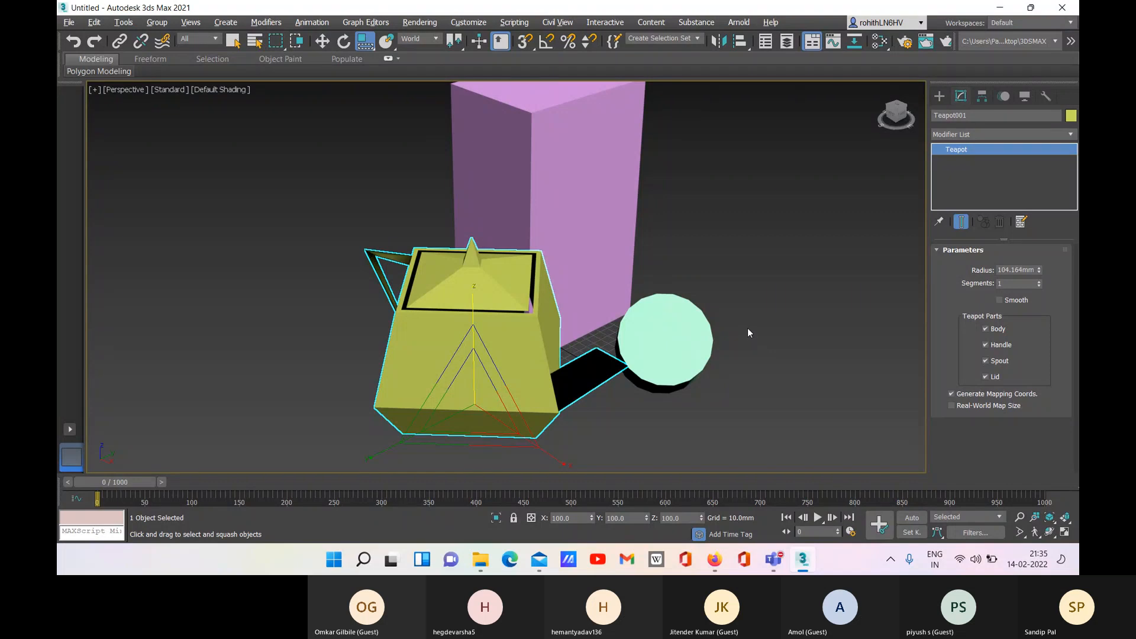
{"action": "left_click", "coordinate": [1039, 282]}
{"action": "left_click", "coordinate": [1039, 282]}
{"action": "left_click", "coordinate": [1038, 282]}
{"action": "left_click", "coordinate": [1039, 282]}
{"action": "left_click", "coordinate": [1039, 282]}
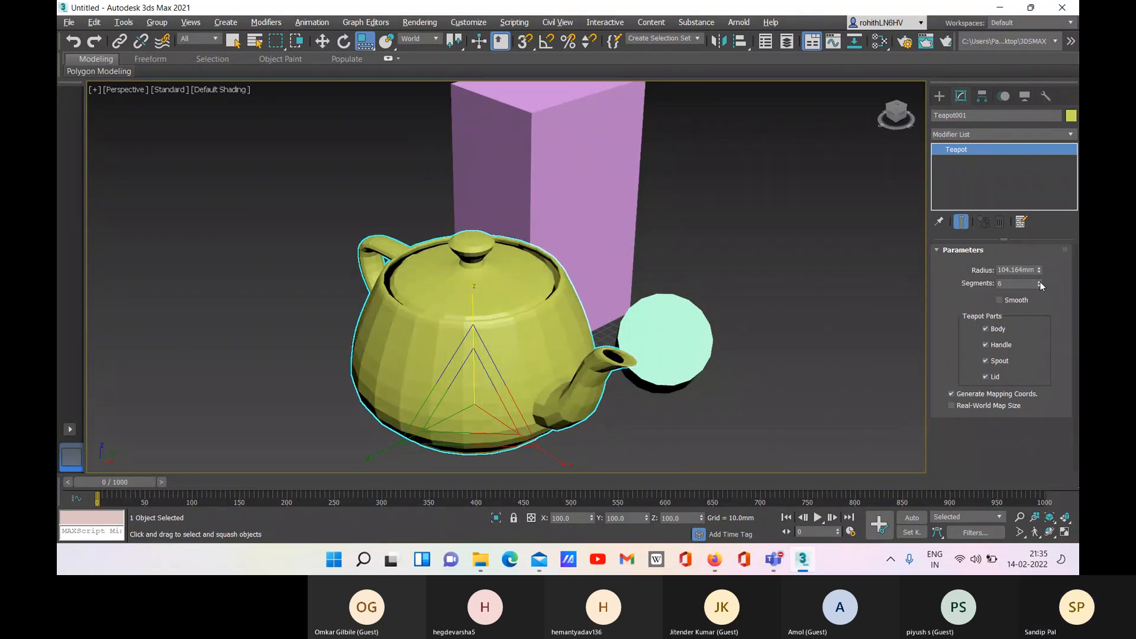
{"action": "scroll", "coordinate": [467, 335], "scroll_direction": "up", "scroll_amount": 5}
{"action": "scroll", "coordinate": [477, 319], "scroll_direction": "down", "scroll_amount": 3}
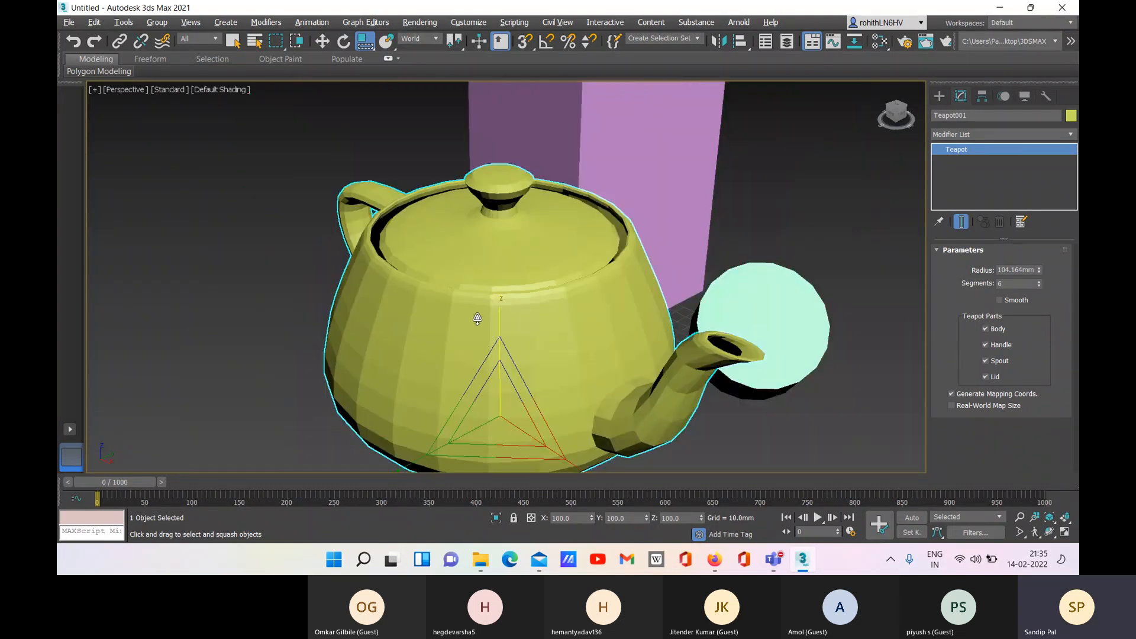
{"action": "mouse_move", "coordinate": [462, 355]}
{"action": "middle_mouse_down"}
{"action": "mouse_move", "coordinate": [533, 337]}
{"action": "mouse_move", "coordinate": [503, 347]}
{"action": "mouse_move", "coordinate": [515, 344]}
{"action": "middle_mouse_up"}
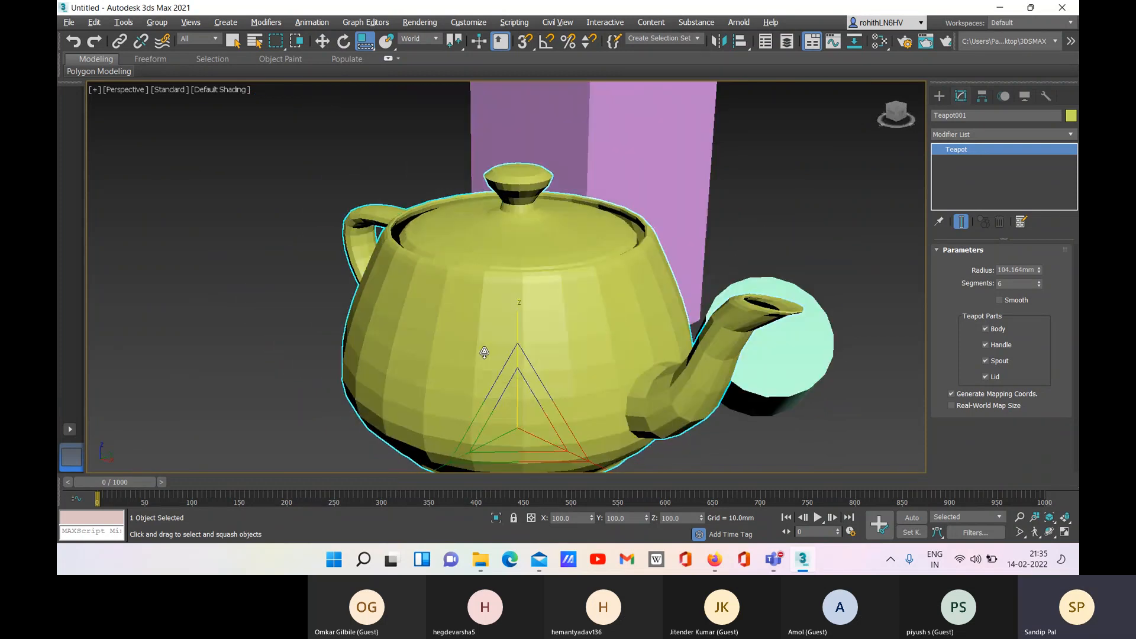
- Turn on smoothing for the teapot and inspect its surface from several angles
{"action": "left_click", "coordinate": [1000, 300]}
{"action": "middle_click_drag", "start_coordinate": [624, 380], "coordinate": [665, 348], "text": "alt"}
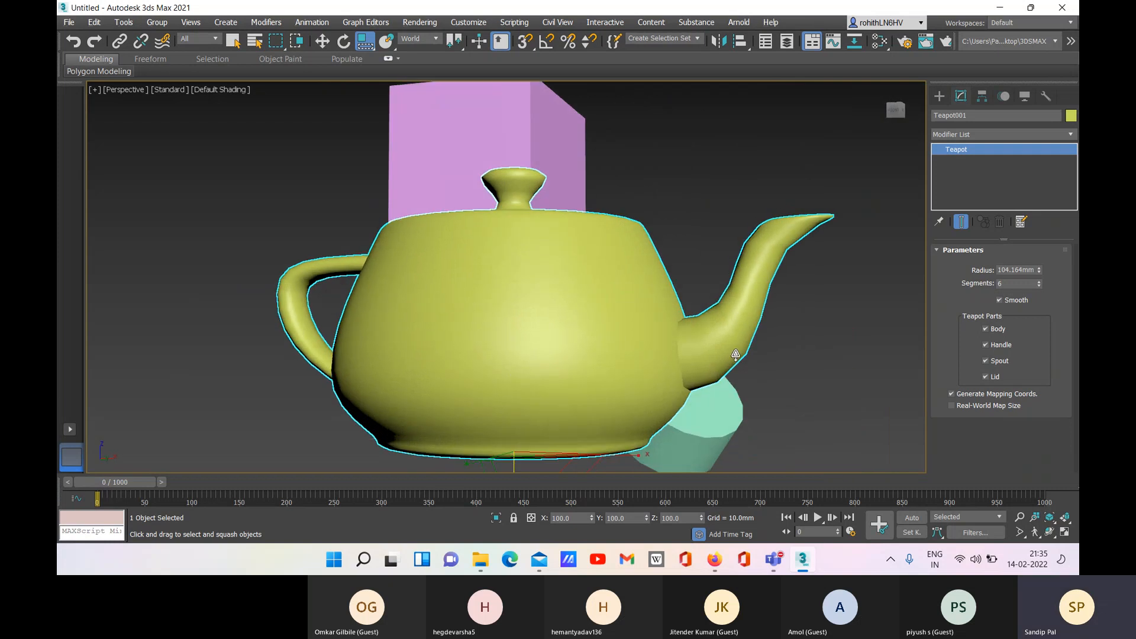
{"action": "middle_click_drag", "start_coordinate": [766, 348], "coordinate": [774, 392], "text": "alt"}
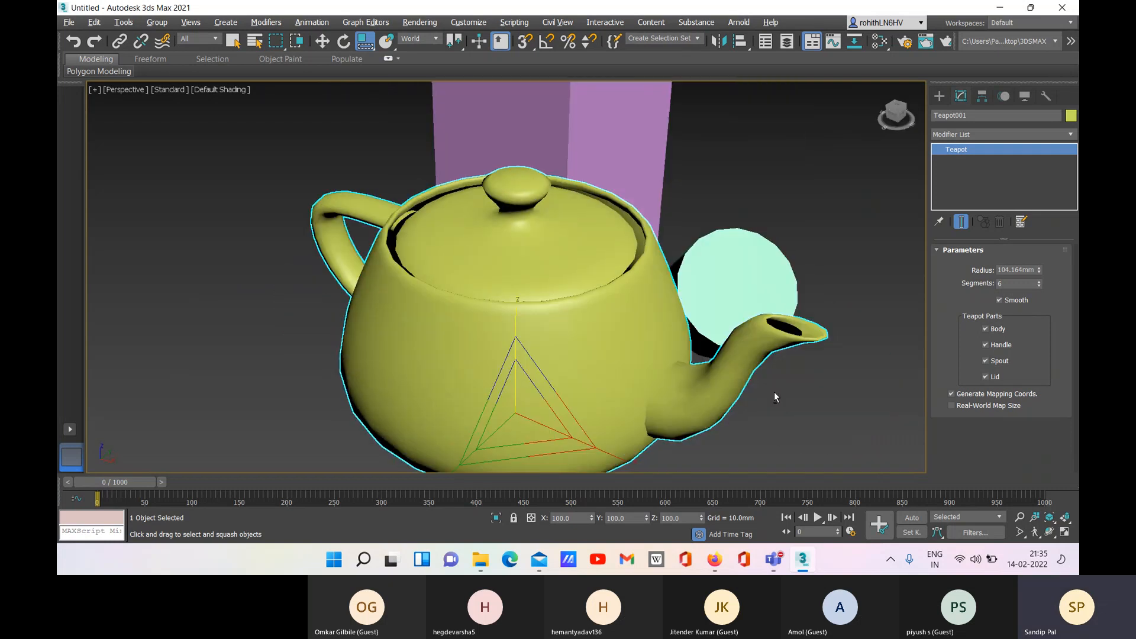
- Increase the smoothed teapot's segments to 13
{"action": "left_click", "coordinate": [1038, 281]}
{"action": "left_click", "coordinate": [1039, 281]}
{"action": "left_click", "coordinate": [1039, 281]}
{"action": "left_click", "coordinate": [1038, 281]}
{"action": "left_click", "coordinate": [1038, 280]}
{"action": "left_click", "coordinate": [1038, 280]}
{"action": "left_click", "coordinate": [1038, 280]}
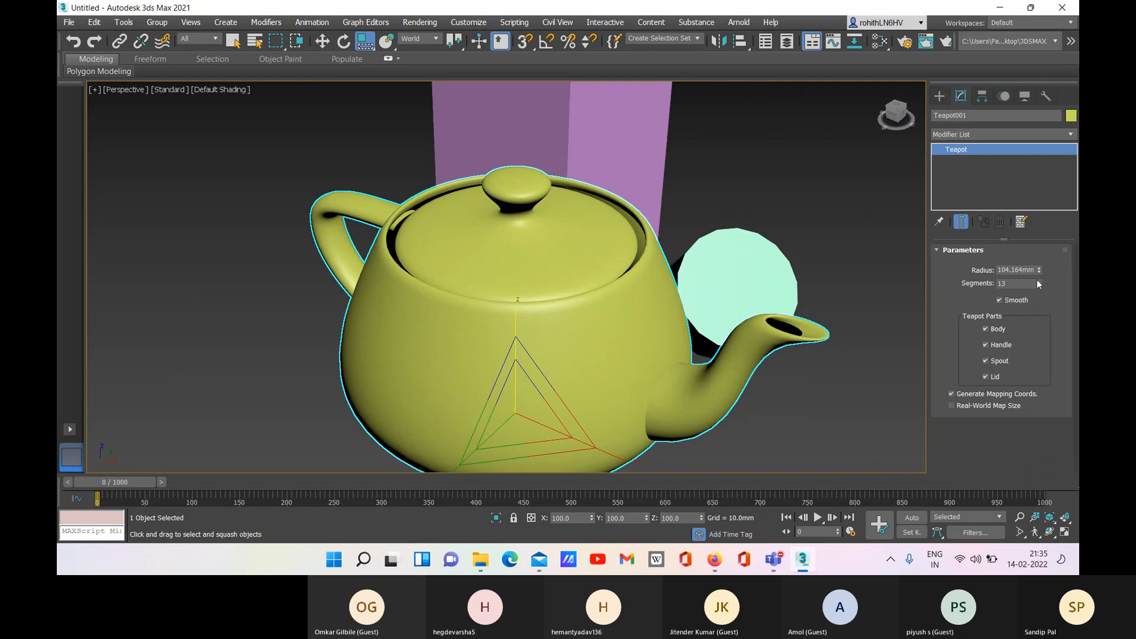
- Display the viewport in wireframe and lower the teapot's segments to 6
{"action": "key", "text": "F3"}
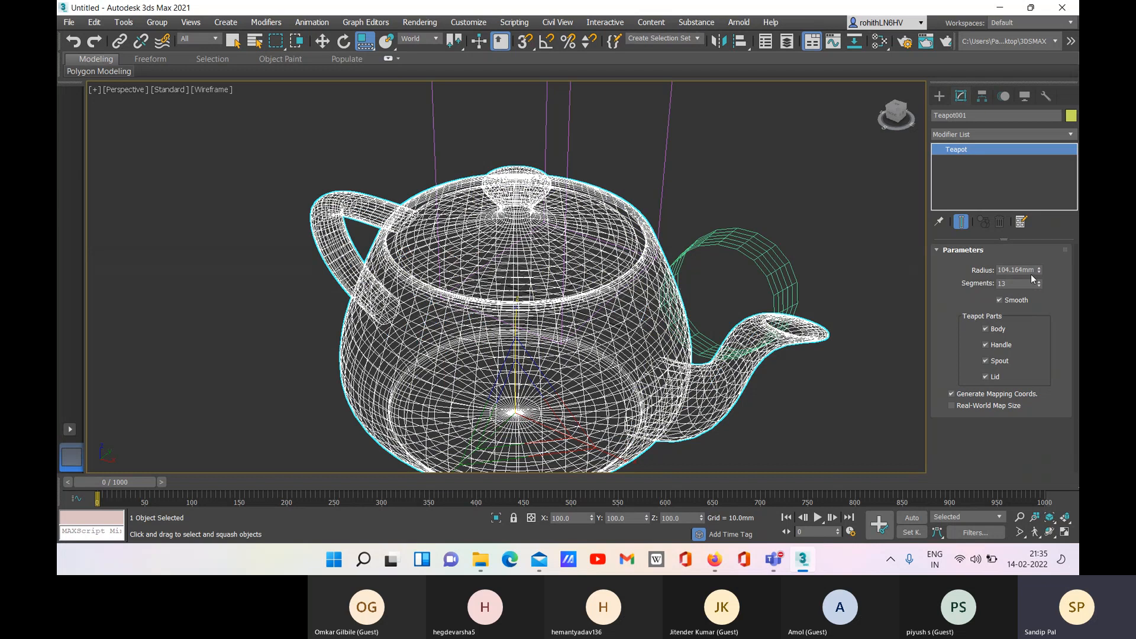
{"action": "middle_click_drag", "start_coordinate": [598, 332], "coordinate": [568, 290], "text": "alt"}
{"action": "left_click", "coordinate": [1039, 286]}
{"action": "left_click", "coordinate": [1038, 286]}
{"action": "left_click", "coordinate": [1039, 286]}
{"action": "left_click", "coordinate": [1039, 286]}
{"action": "left_click", "coordinate": [1039, 286]}
{"action": "left_click", "coordinate": [1039, 286]}
{"action": "left_click", "coordinate": [1038, 285]}
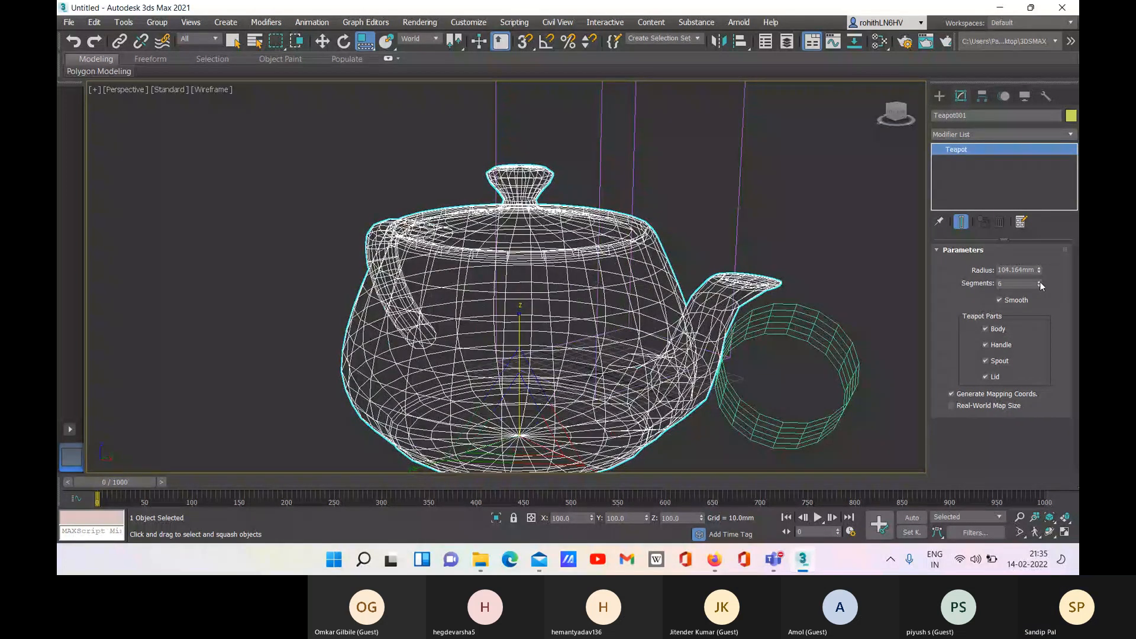
- Set the teapot's segments to 16 and return the viewport to default shading
{"action": "left_click", "coordinate": [1039, 280]}
{"action": "left_click", "coordinate": [1038, 280]}
{"action": "left_click", "coordinate": [1039, 280]}
{"action": "left_click", "coordinate": [1038, 280]}
{"action": "left_click", "coordinate": [1039, 280]}
{"action": "left_click", "coordinate": [1039, 280]}
{"action": "left_click", "coordinate": [1039, 281]}
{"action": "left_click", "coordinate": [1039, 280]}
{"action": "left_click", "coordinate": [1039, 280]}
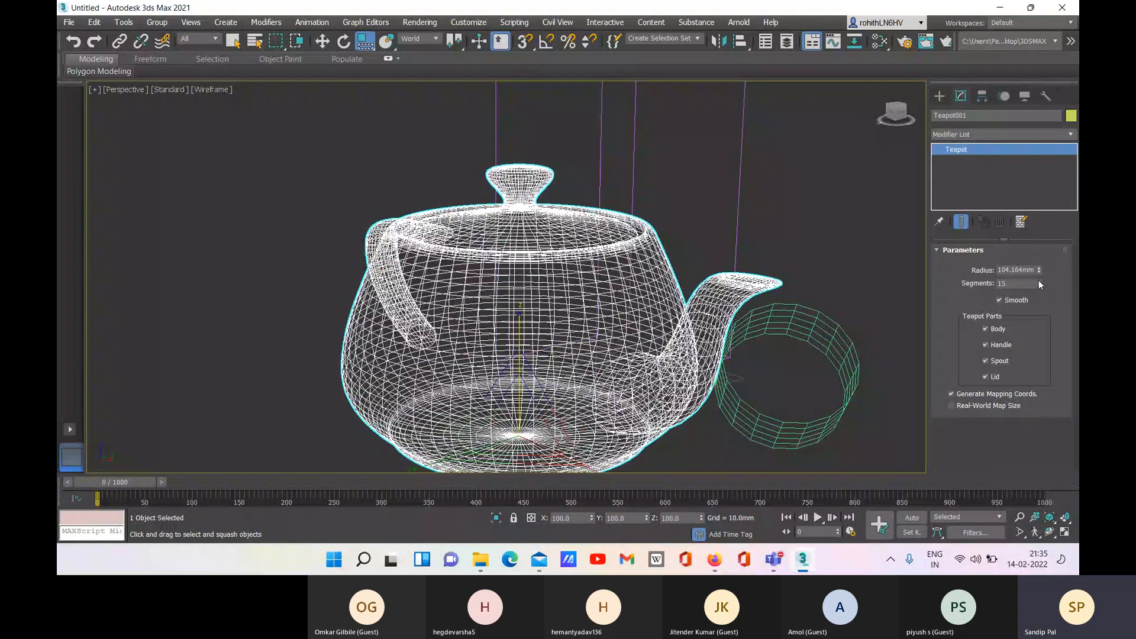
{"action": "left_click", "coordinate": [1039, 280]}
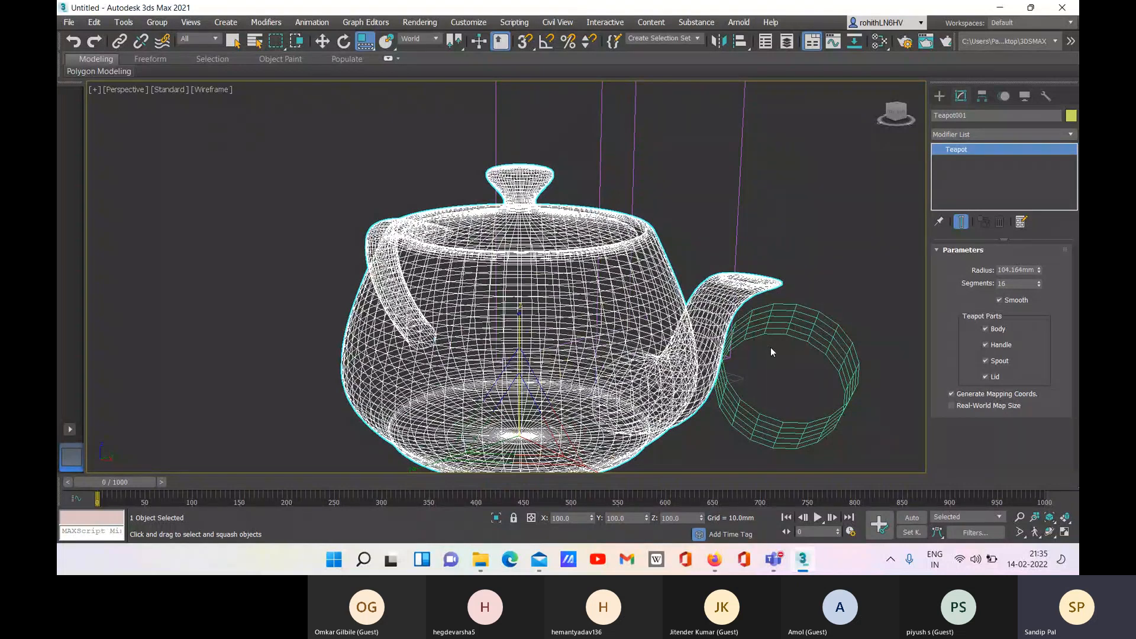
{"action": "key", "text": "F3"}
{"action": "scroll", "coordinate": [674, 261], "scroll_direction": "down", "scroll_amount": 5}
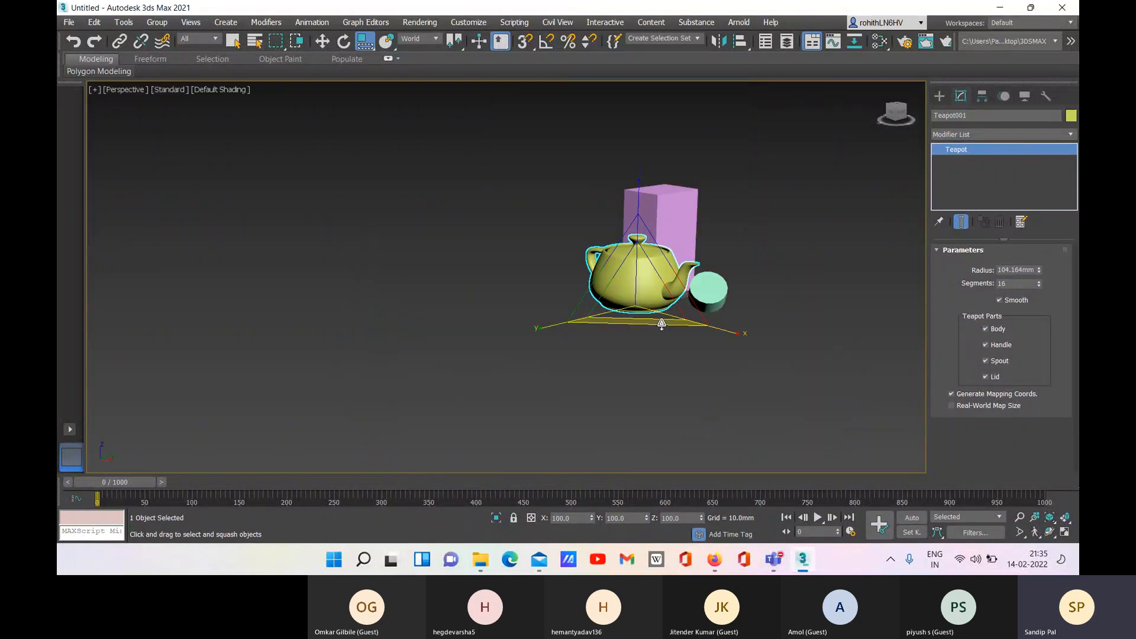
- Turn the teapot's Body part off and back on
{"action": "middle_click_drag", "start_coordinate": [659, 325], "coordinate": [710, 364], "text": "alt"}
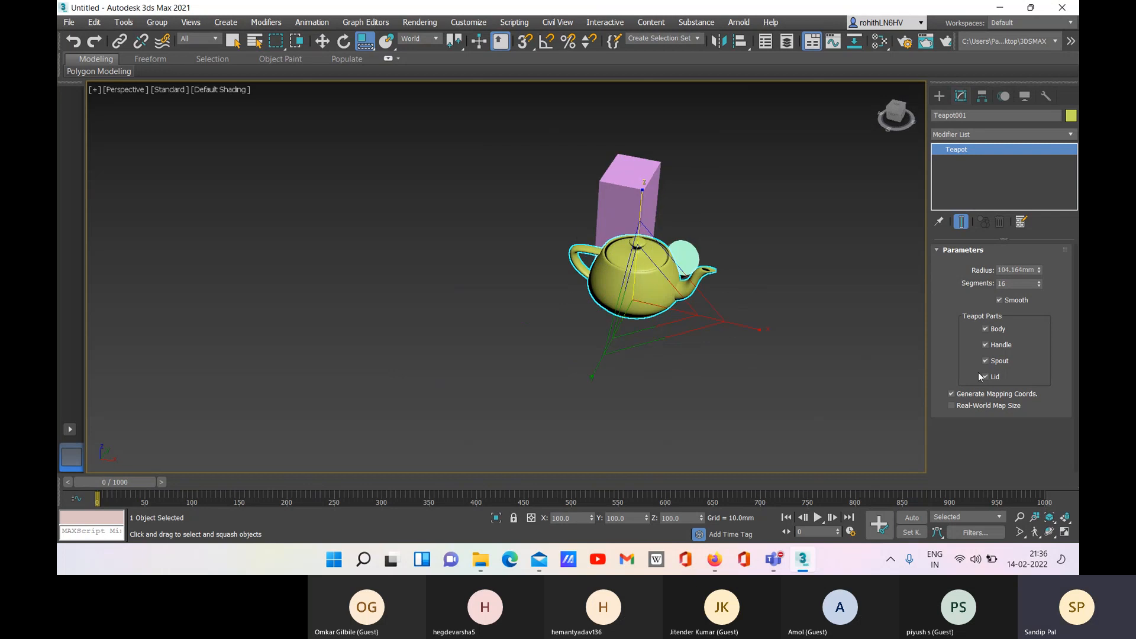
{"action": "left_click", "coordinate": [986, 329]}
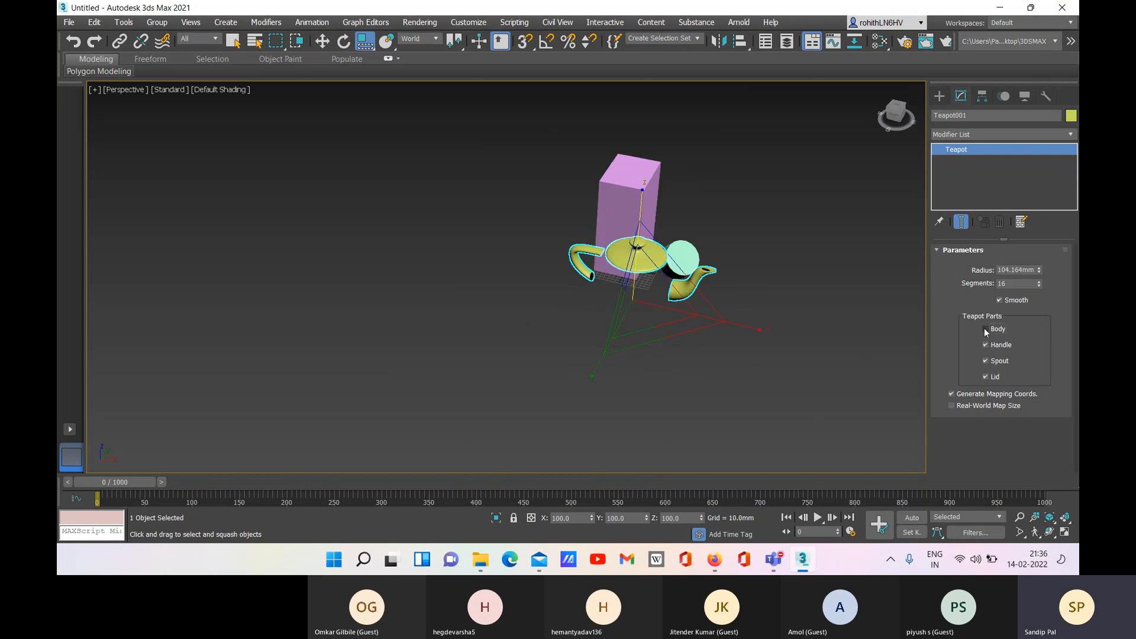
{"action": "left_click", "coordinate": [986, 329]}
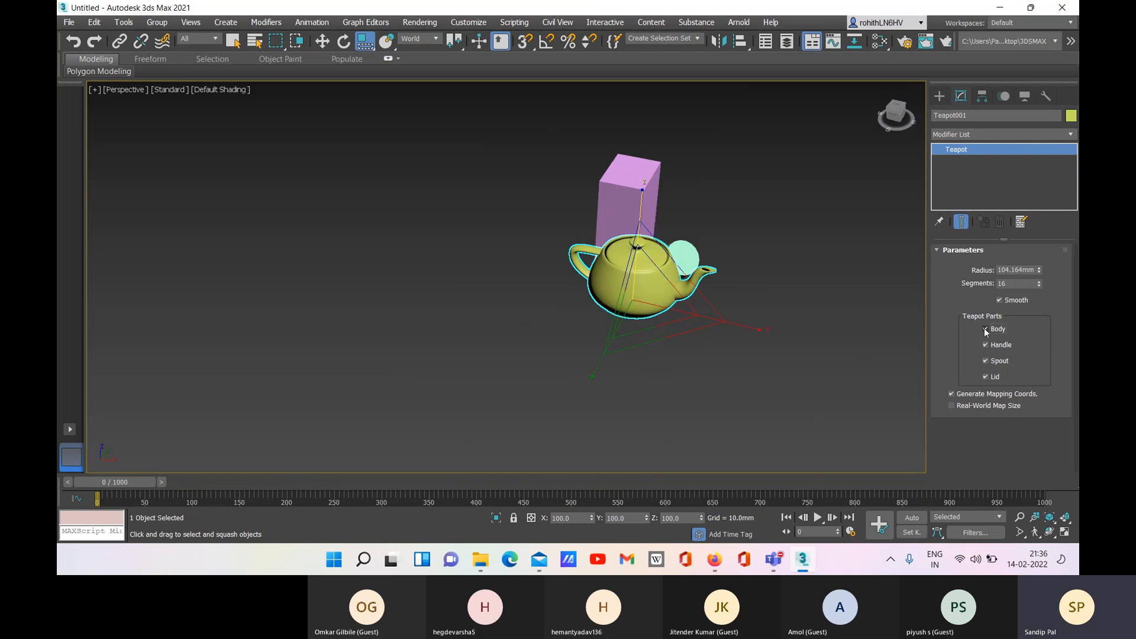
- Remove the teapot's handle, spout and lid, leaving only its body
{"action": "left_click", "coordinate": [985, 345]}
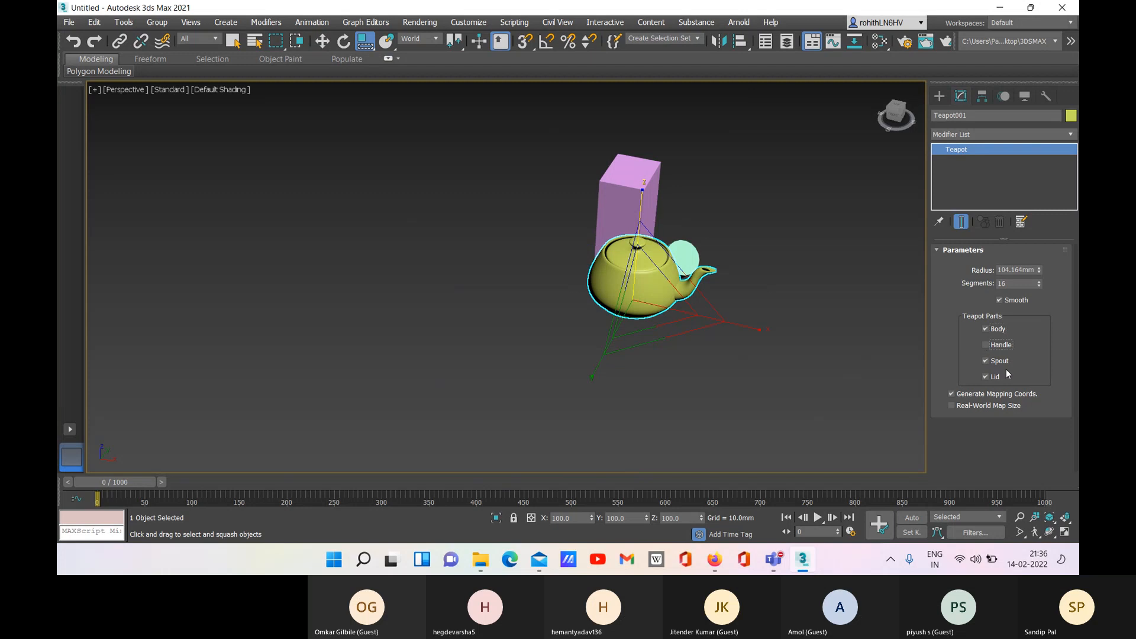
{"action": "left_click", "coordinate": [986, 361]}
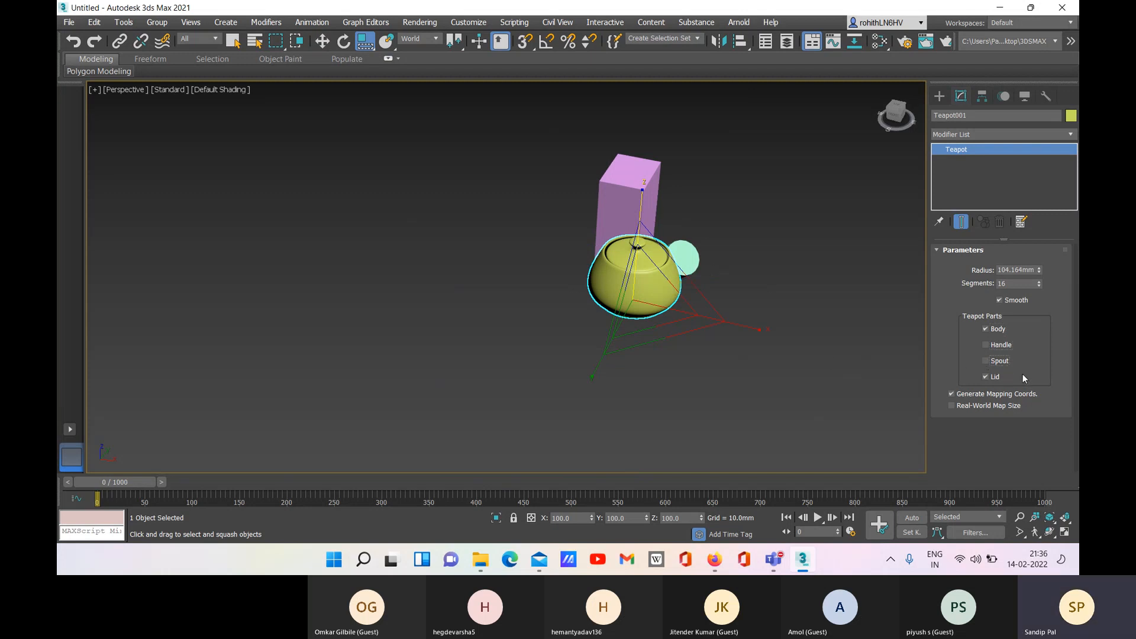
{"action": "left_click", "coordinate": [985, 376]}
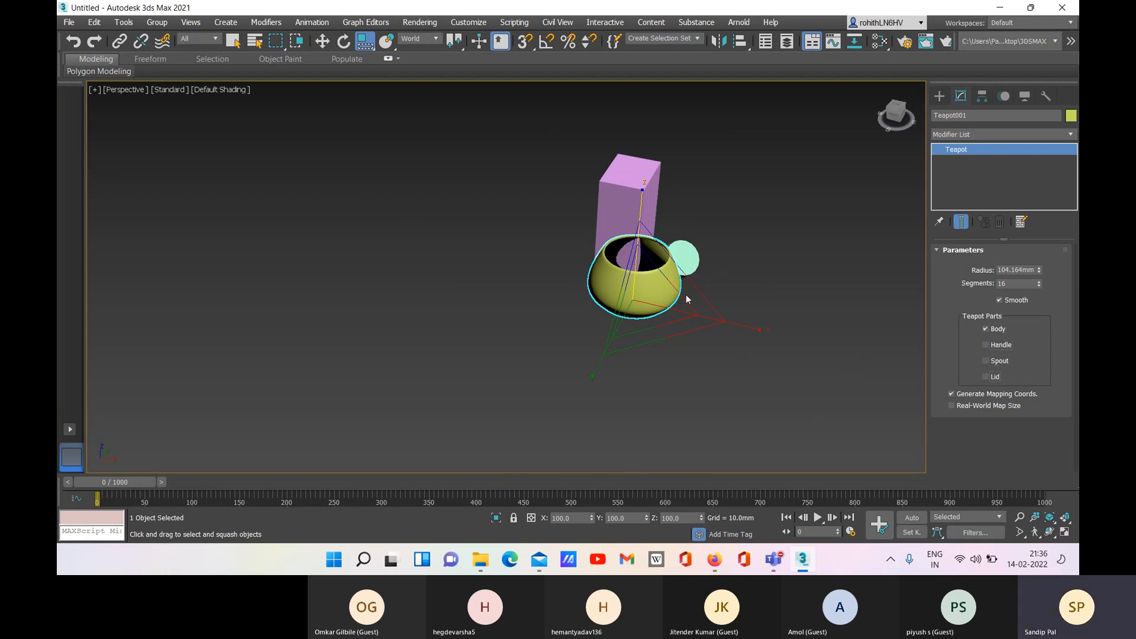
{"action": "middle_click_drag", "start_coordinate": [785, 314], "coordinate": [718, 322], "text": "alt"}
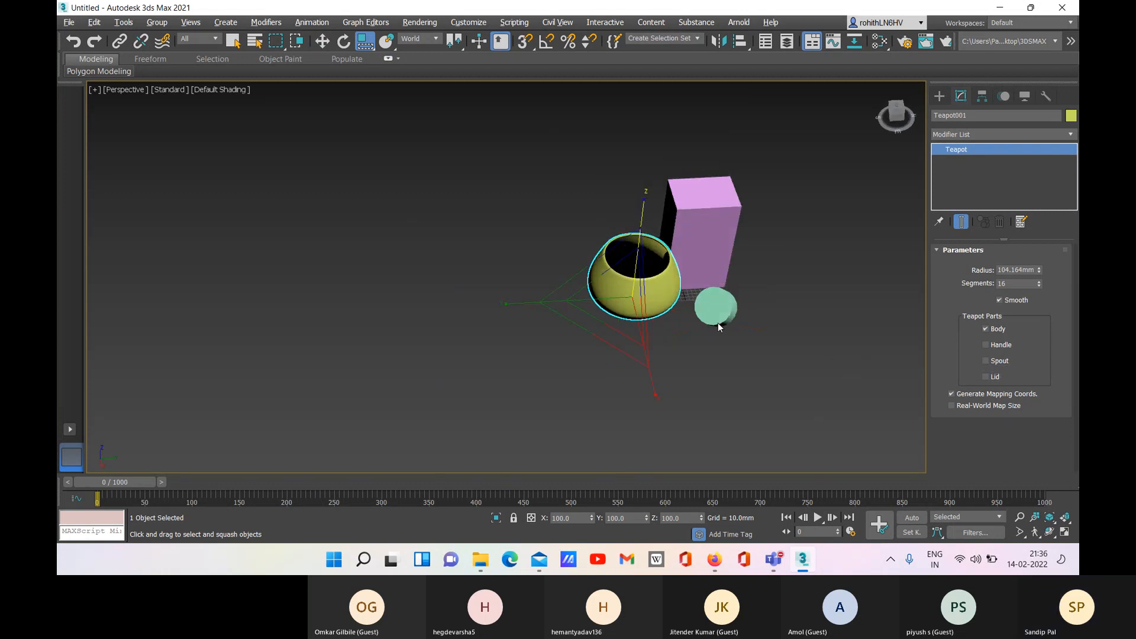
{"action": "mouse_move", "coordinate": [878, 349]}
{"action": "middle_mouse_down", "text": "alt"}
{"action": "mouse_move", "coordinate": [816, 343]}
{"action": "mouse_move", "coordinate": [864, 334]}
{"action": "middle_mouse_up", "text": "alt"}
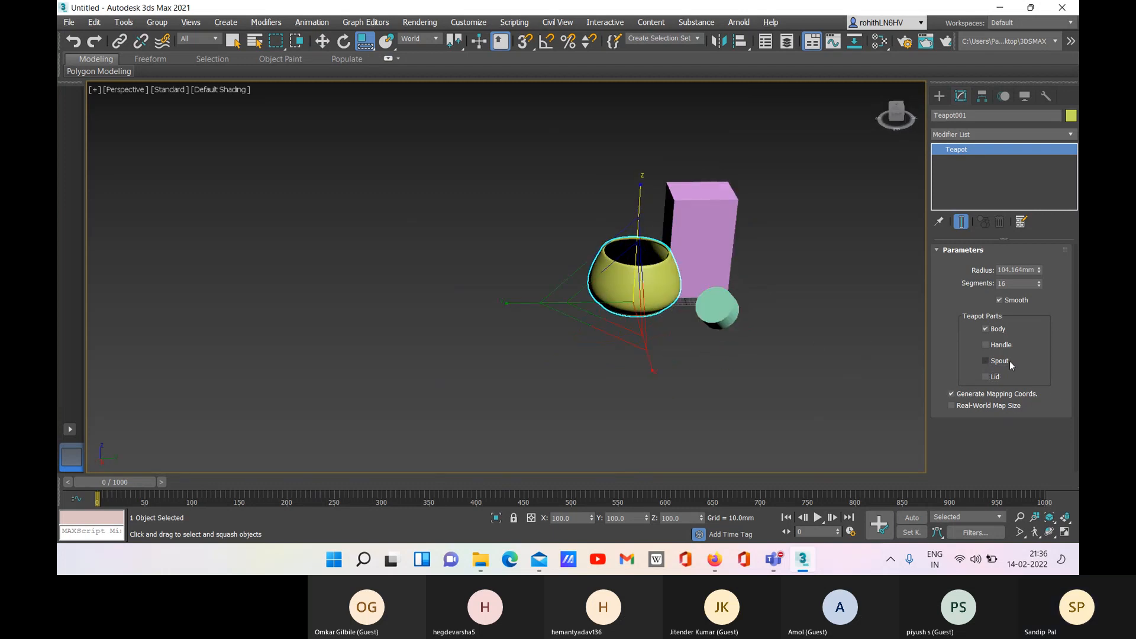
- Restore the teapot's handle so that it forms a cup together with the body
{"action": "left_click", "coordinate": [985, 344]}
{"action": "mouse_move", "coordinate": [854, 374]}
{"action": "middle_mouse_down", "text": "alt"}
{"action": "mouse_move", "coordinate": [819, 367]}
{"action": "mouse_move", "coordinate": [854, 358]}
{"action": "mouse_move", "coordinate": [842, 357]}
{"action": "middle_mouse_up", "text": "alt"}
{"action": "middle_click_drag", "start_coordinate": [761, 367], "coordinate": [690, 399]}
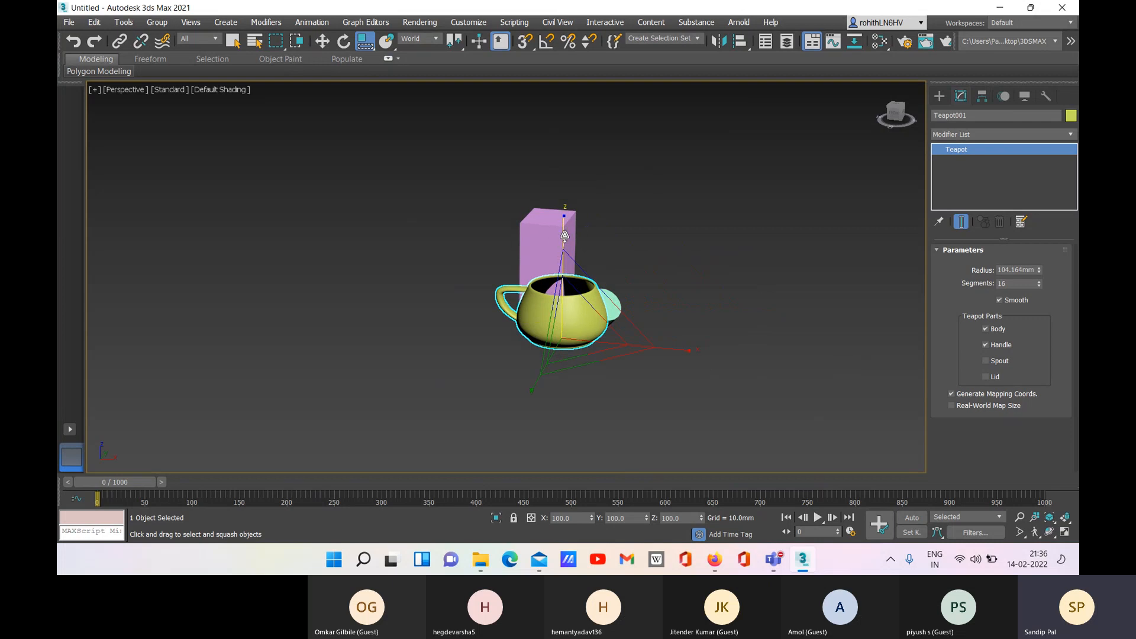
- Squash the handled cup into a tall mug, with Z at about 203 percent and X and Y at about 49 percent
{"action": "left_click_drag", "start_coordinate": [564, 235], "coordinate": [572, 196]}
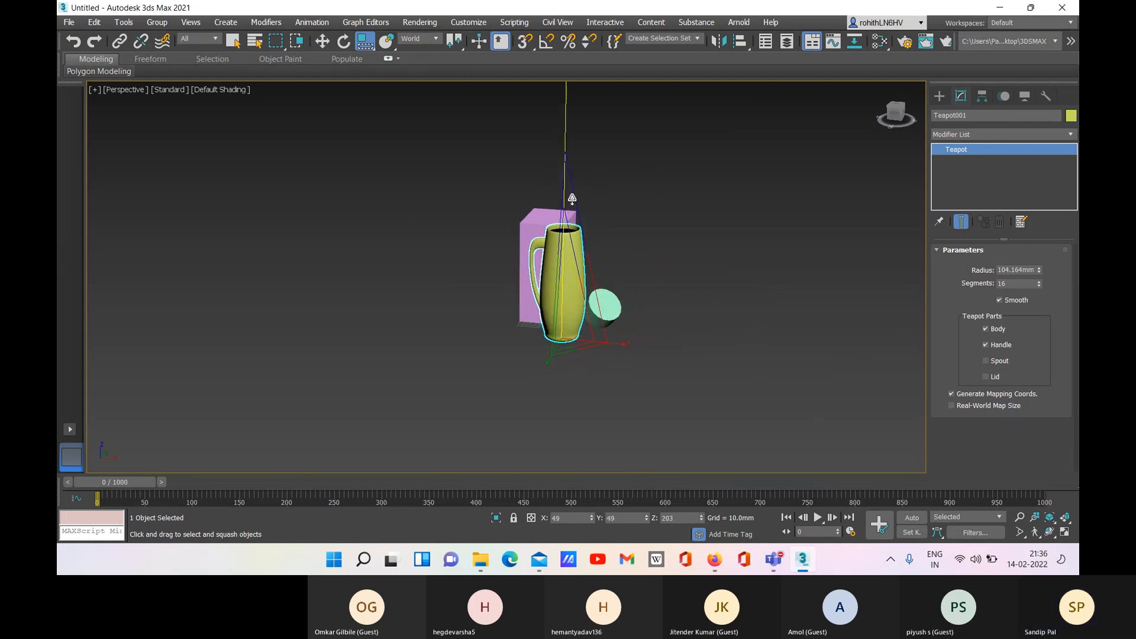
{"action": "middle_click_drag", "start_coordinate": [645, 271], "coordinate": [500, 301]}
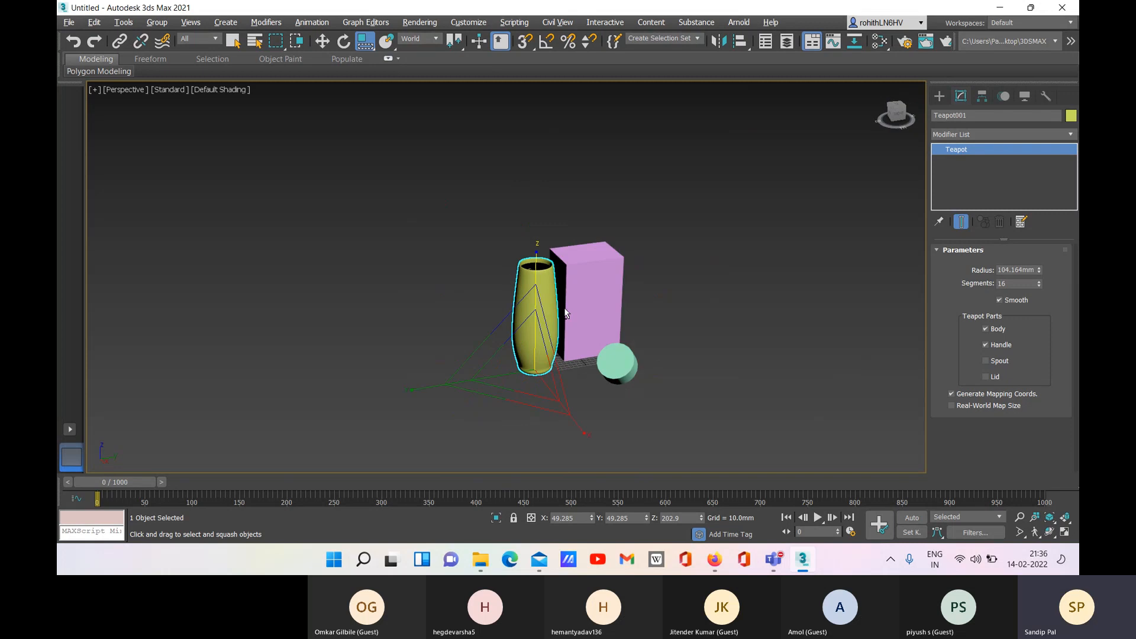
{"action": "scroll", "coordinate": [575, 305], "scroll_direction": "up", "scroll_amount": 5}
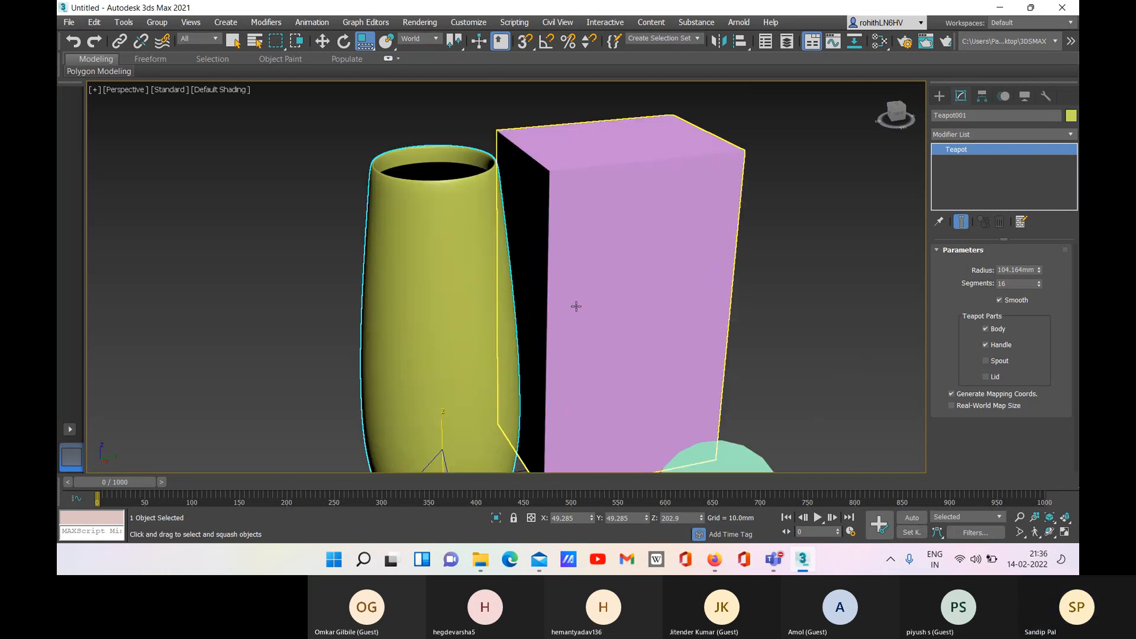
- Remove the handle from the tall mug, leaving only its body as a vase
{"action": "scroll", "coordinate": [593, 289], "scroll_direction": "up", "scroll_amount": 2}
{"action": "middle_click_drag", "start_coordinate": [593, 288], "coordinate": [566, 351], "text": "alt"}
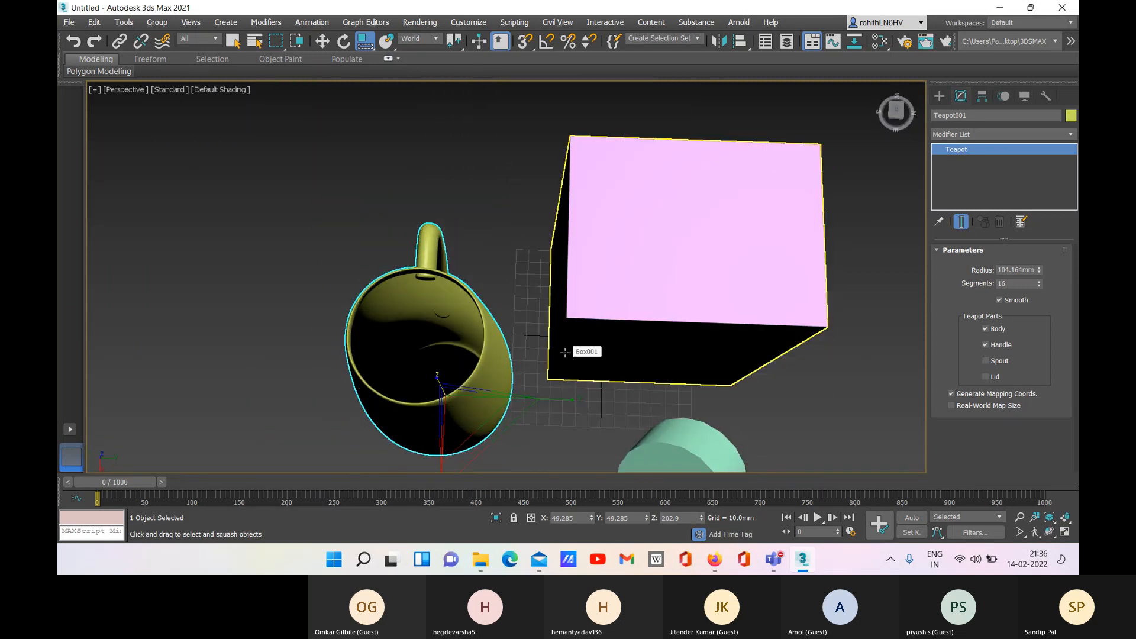
{"action": "left_click", "coordinate": [985, 345]}
{"action": "key", "text": "shift+z"}
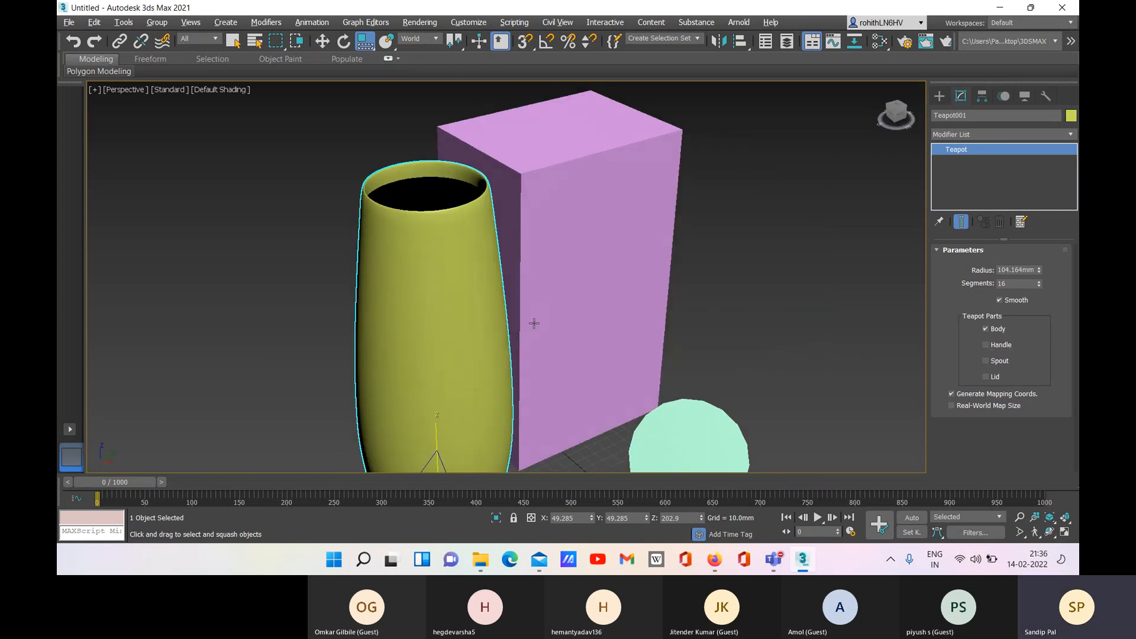
{"action": "middle_click_drag", "start_coordinate": [512, 386], "coordinate": [509, 283]}
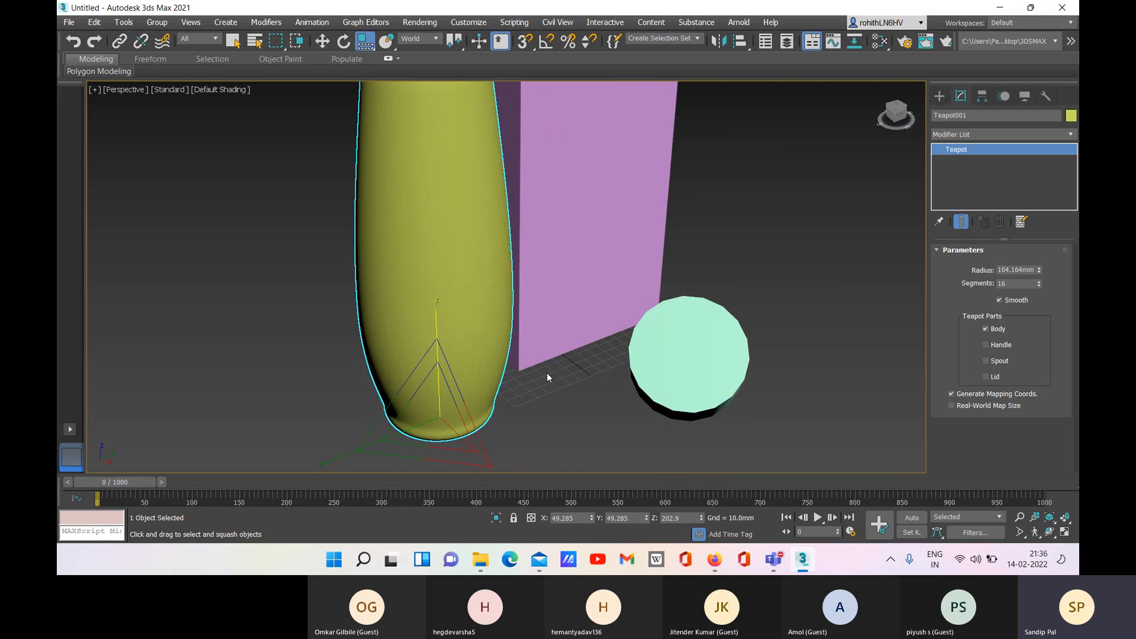
{"action": "scroll", "coordinate": [548, 374], "scroll_direction": "down", "scroll_amount": 4}
{"action": "left_click", "coordinate": [724, 347]}
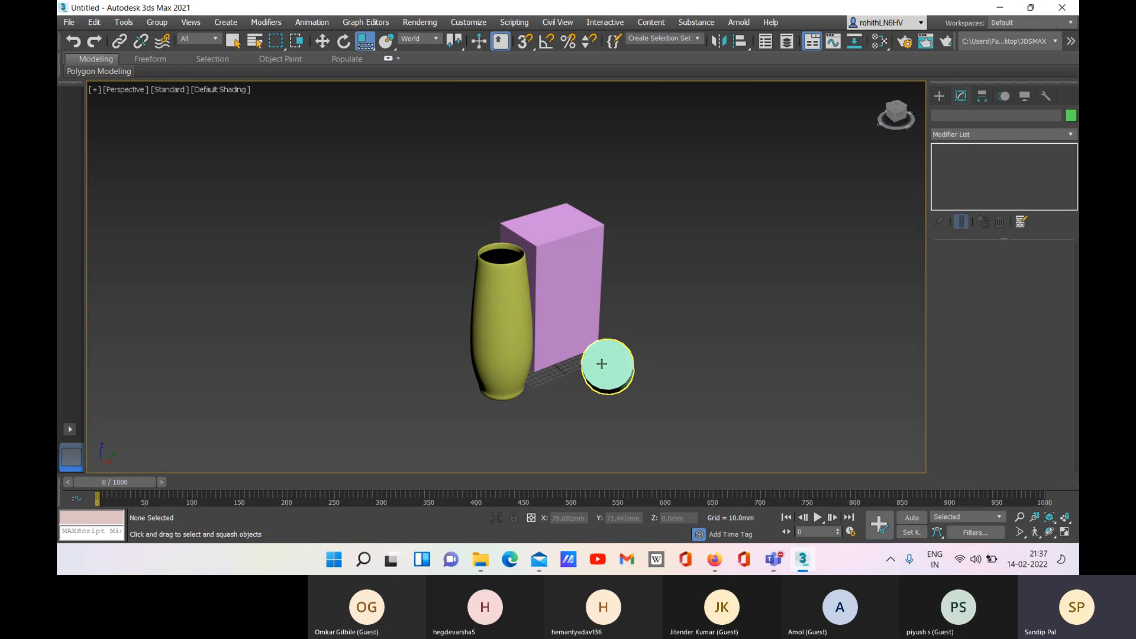
{"action": "left_click_drag", "start_coordinate": [346, 156], "coordinate": [699, 427]}
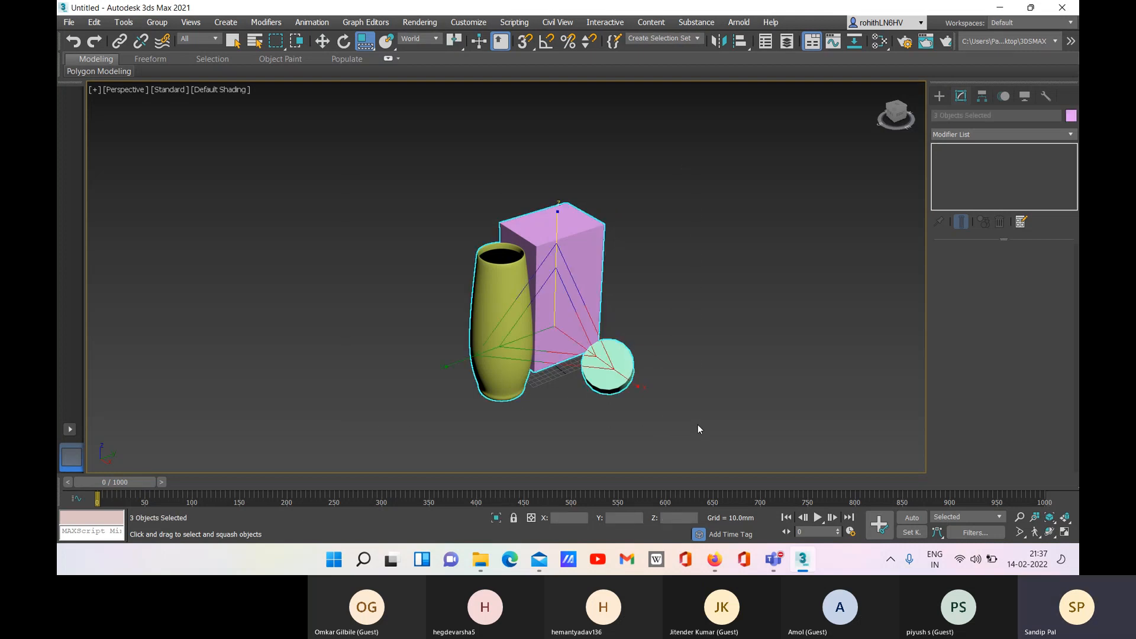
{"action": "left_click", "coordinate": [711, 381]}
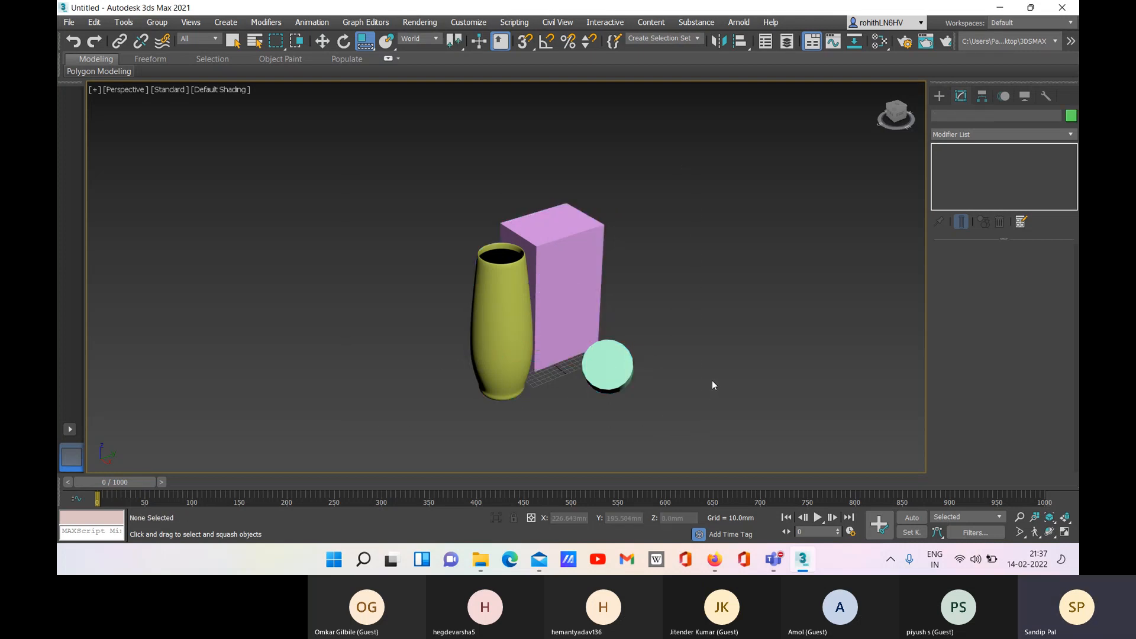
{"action": "scroll", "coordinate": [712, 380], "scroll_direction": "down", "scroll_amount": 2}
{"action": "scroll", "coordinate": [707, 373], "scroll_direction": "down", "scroll_amount": 2}
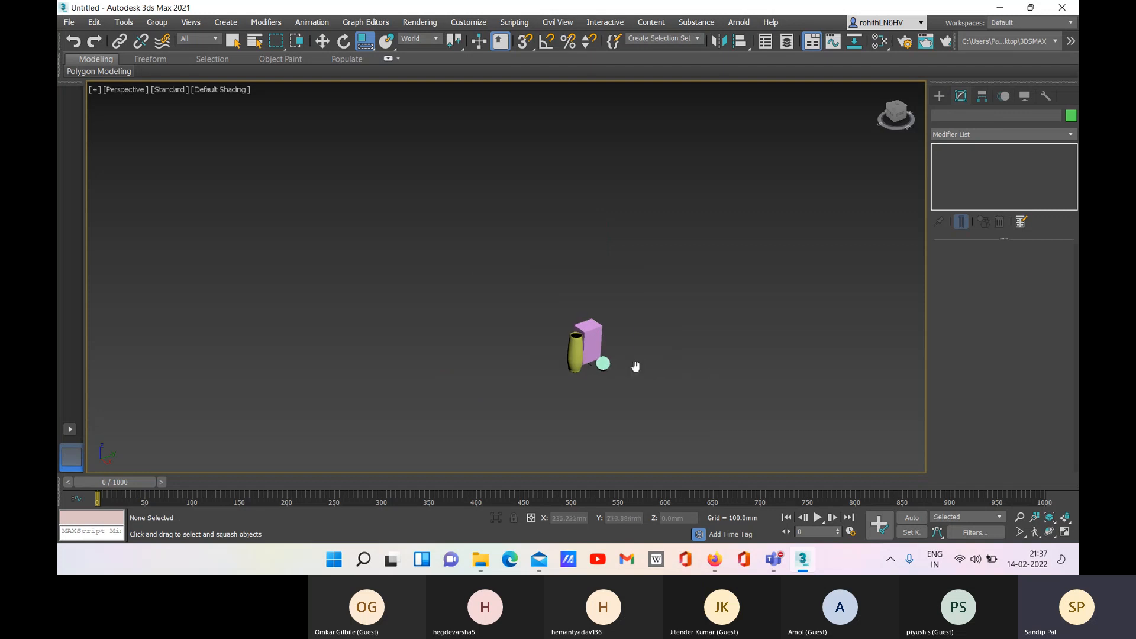
{"action": "scroll", "coordinate": [580, 349], "scroll_direction": "up", "scroll_amount": 4}
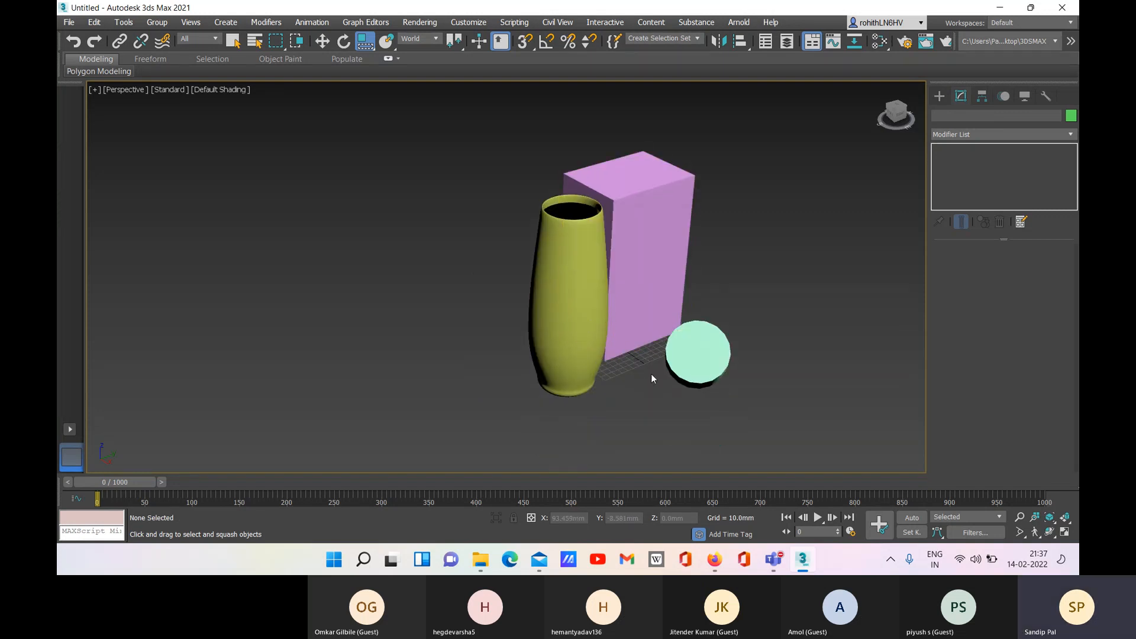
- Clone the vase by moving it about 261 mm along the X axis
{"action": "middle_click_drag", "start_coordinate": [650, 371], "coordinate": [591, 370], "text": "alt"}
{"action": "left_click", "coordinate": [456, 349]}
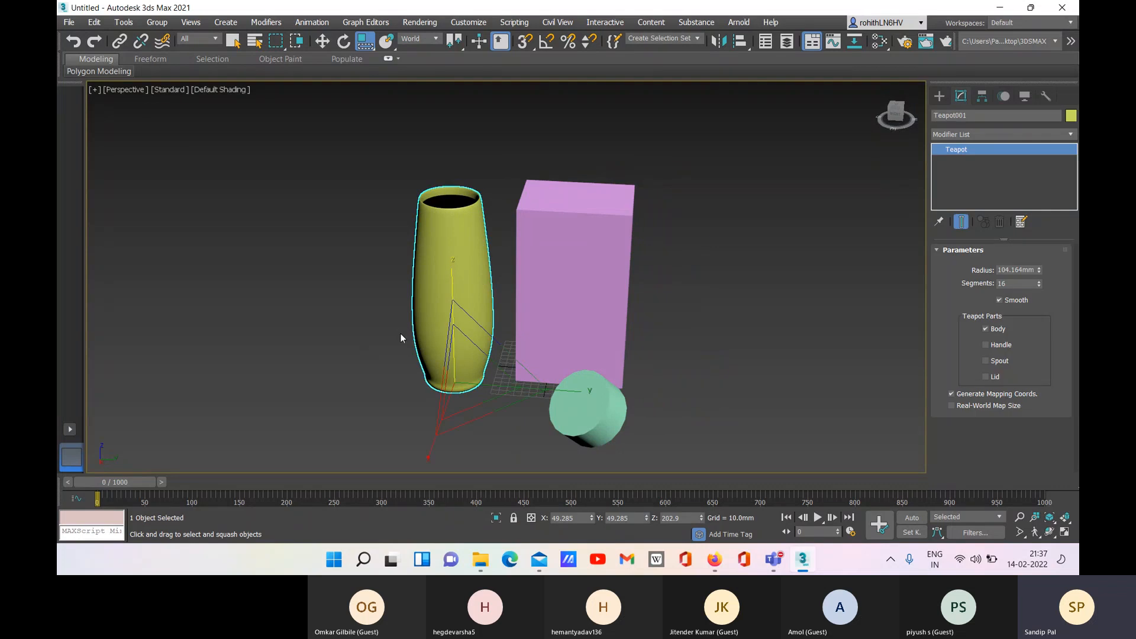
{"action": "key", "text": "w"}
{"action": "middle_click_drag", "start_coordinate": [410, 329], "coordinate": [401, 328]}
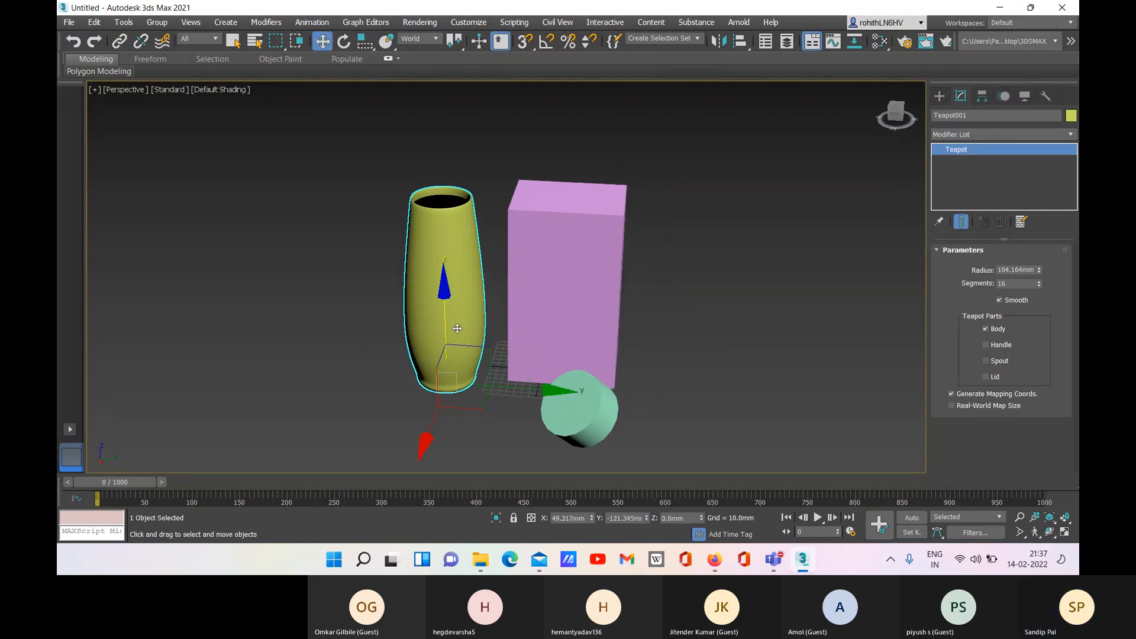
{"action": "scroll", "coordinate": [484, 350], "scroll_direction": "down", "scroll_amount": 2}
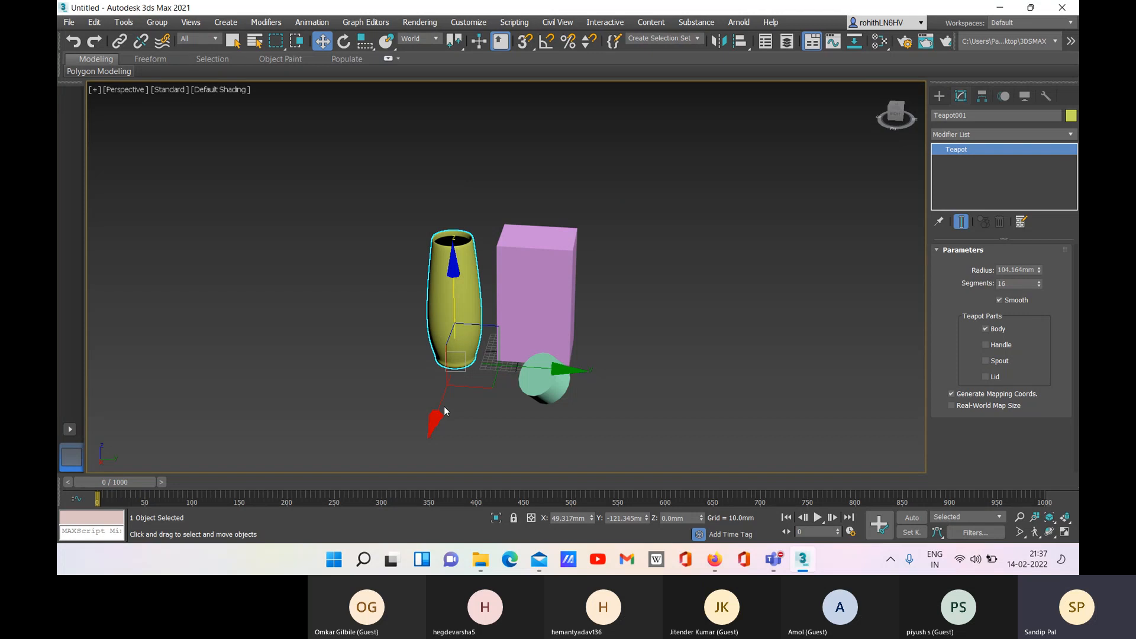
{"action": "right_click", "coordinate": [371, 56]}
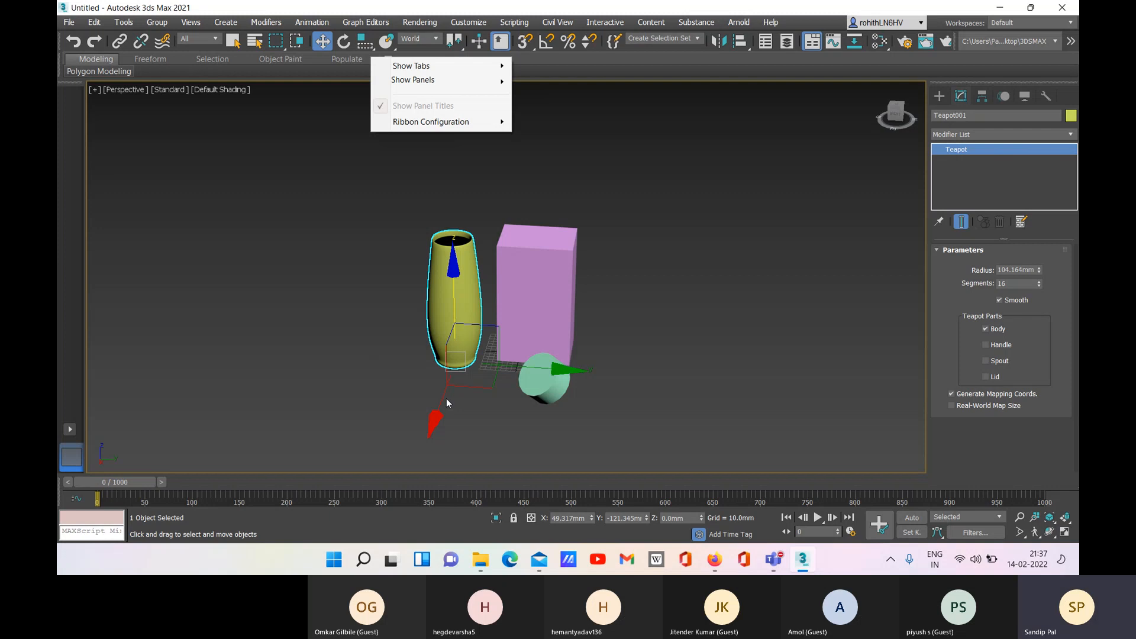
{"action": "left_click", "coordinate": [455, 420]}
{"action": "left_click_drag", "start_coordinate": [444, 391], "coordinate": [444, 391], "text": "shift"}
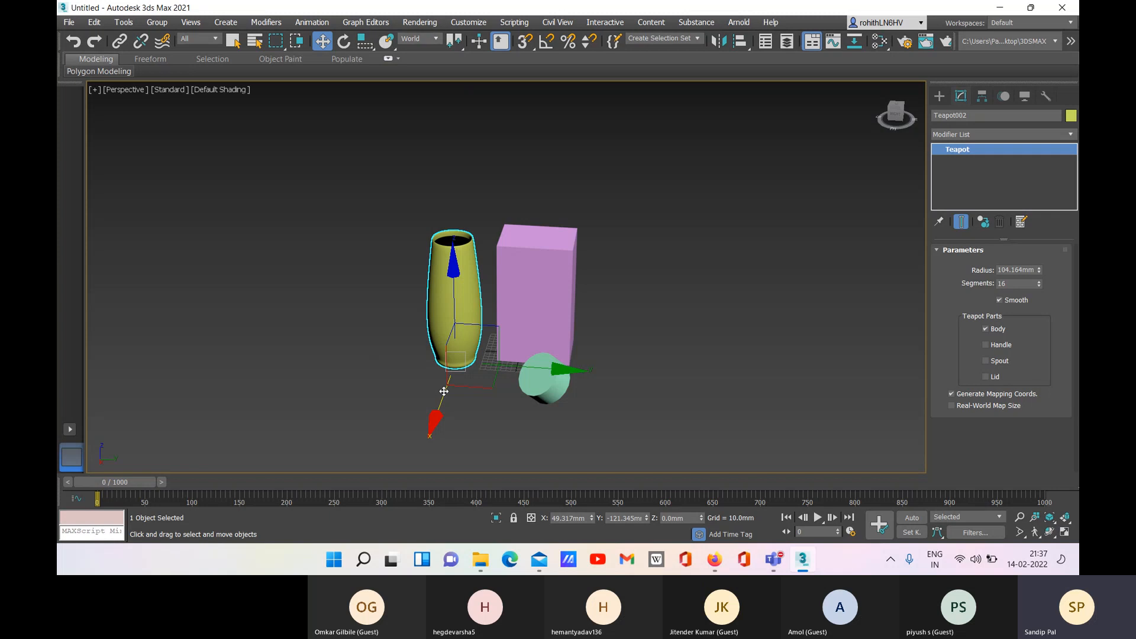
{"action": "mouse_move", "coordinate": [444, 391]}
{"action": "left_mouse_down"}
{"action": "mouse_move", "coordinate": [420, 468]}
{"action": "mouse_move", "coordinate": [531, 428]}
{"action": "left_mouse_up"}
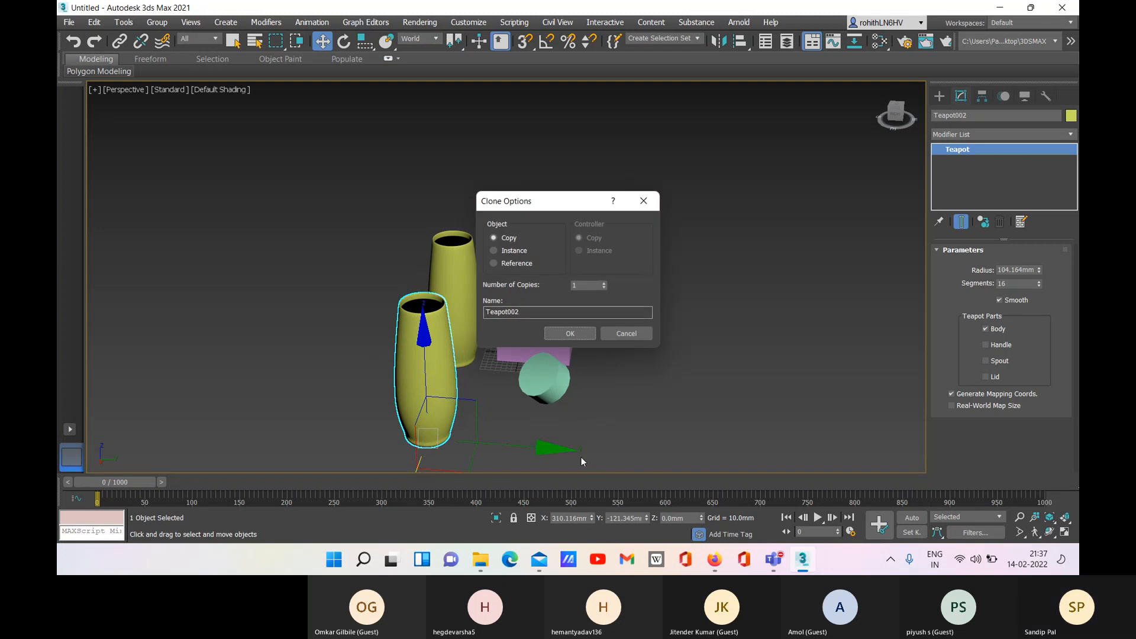
- Create two clones of the Copy type and name them Flower vase
{"action": "left_click_drag", "start_coordinate": [540, 208], "coordinate": [607, 217]}
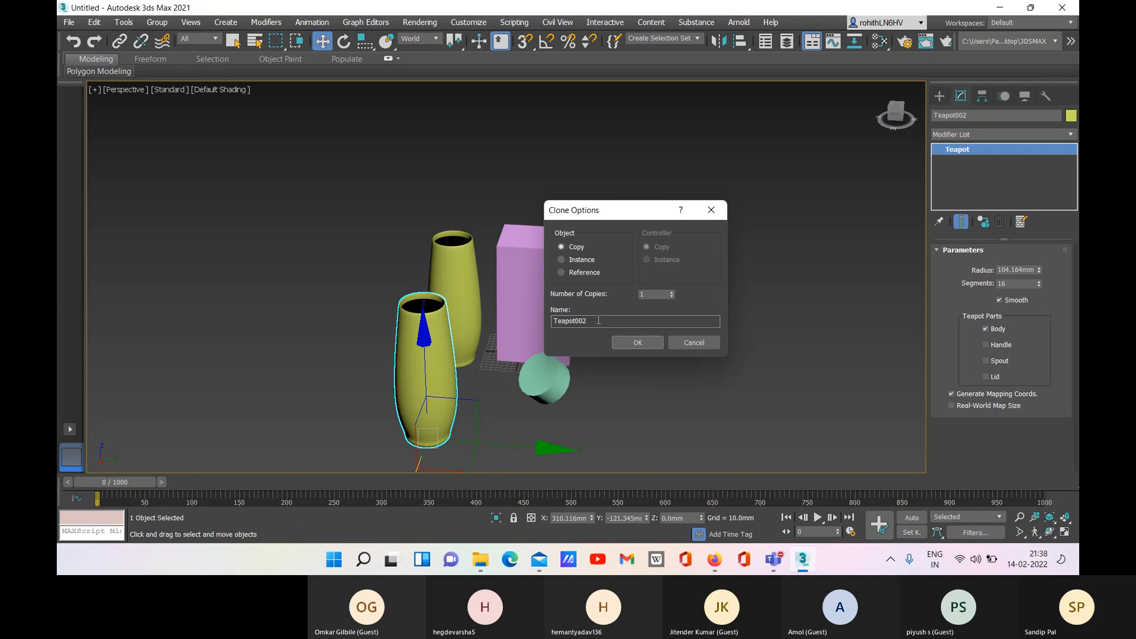
{"action": "left_click_drag", "start_coordinate": [596, 323], "coordinate": [547, 326]}
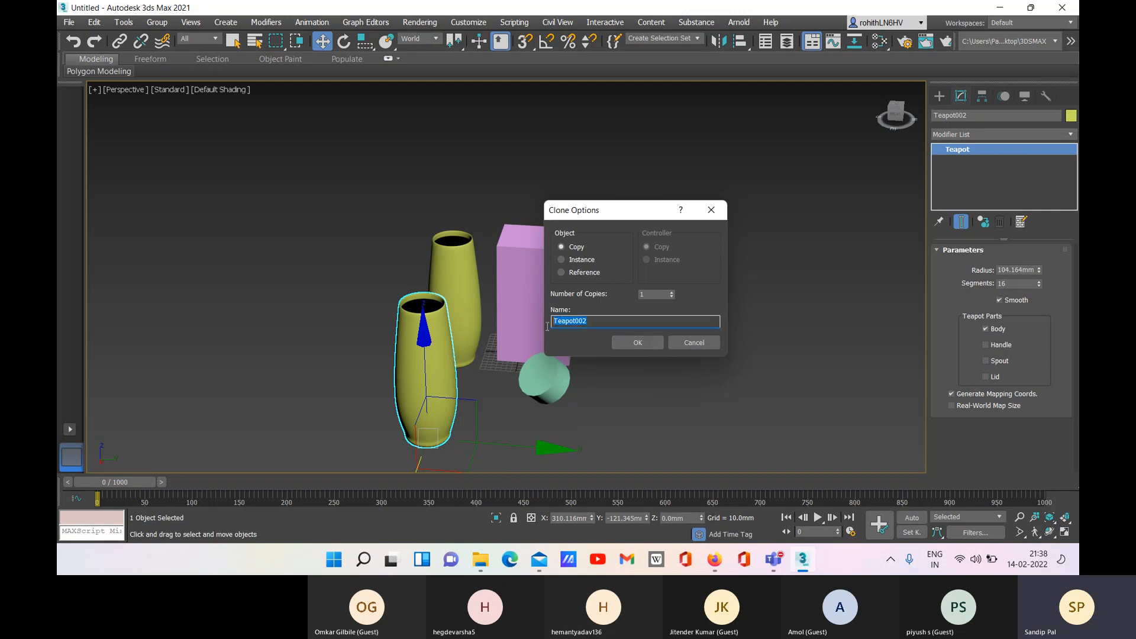
{"action": "type", "text": "Flower vase"}
{"action": "left_click", "coordinate": [646, 341]}
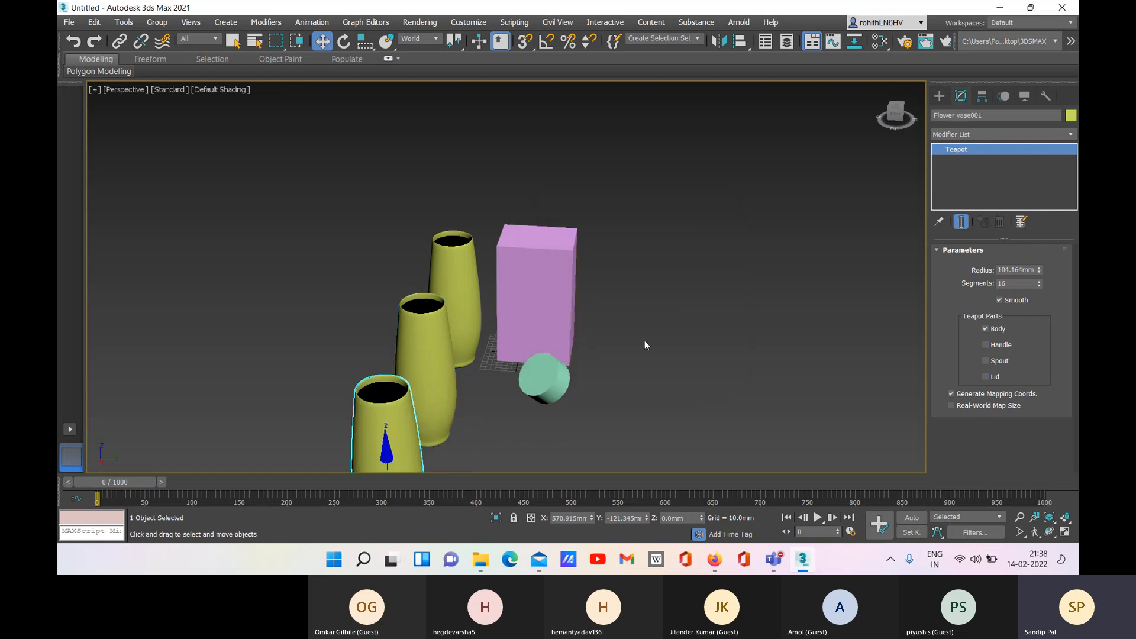
- Reduce the middle vase's radius to about 62.5 mm and enlarge the farthest copy's radius to about 168.7 mm
{"action": "scroll", "coordinate": [626, 349], "scroll_direction": "down", "scroll_amount": 3}
{"action": "middle_click_drag", "start_coordinate": [613, 354], "coordinate": [604, 267]}
{"action": "middle_click_drag", "start_coordinate": [545, 348], "coordinate": [668, 346]}
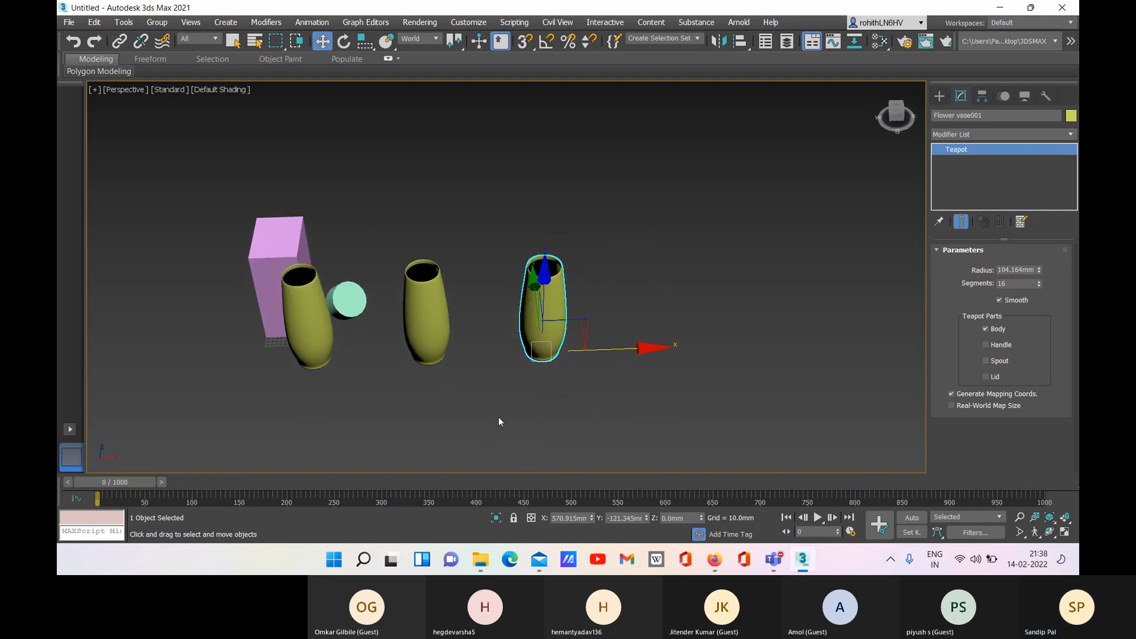
{"action": "left_click", "coordinate": [487, 405]}
{"action": "middle_click_drag", "start_coordinate": [487, 406], "coordinate": [519, 387]}
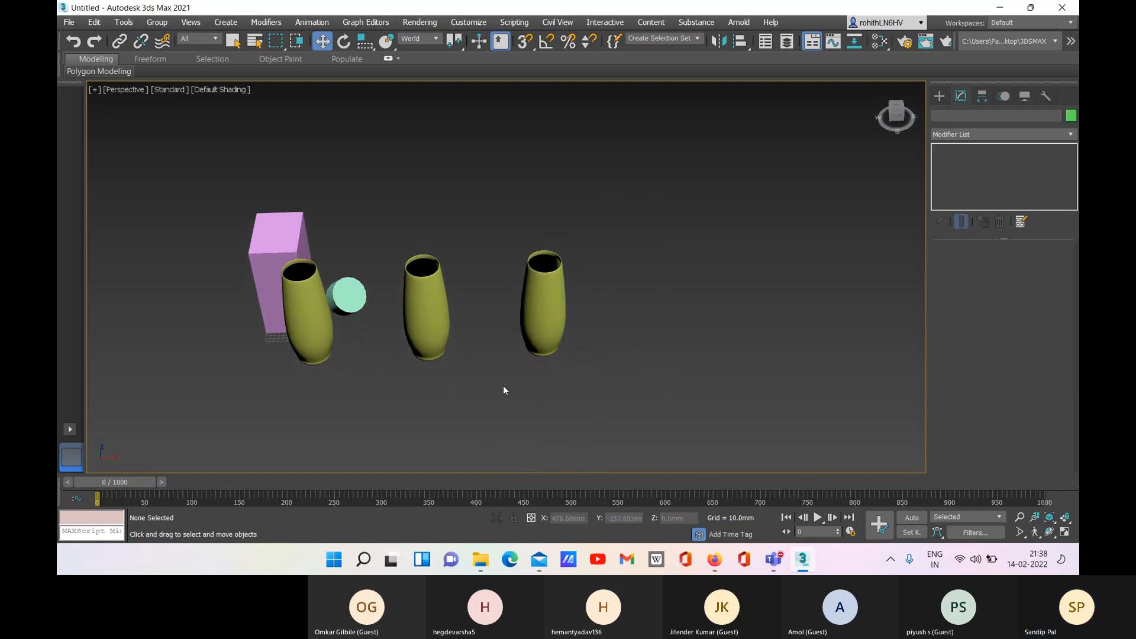
{"action": "middle_click_drag", "start_coordinate": [503, 391], "coordinate": [535, 390]}
{"action": "left_click", "coordinate": [441, 345]}
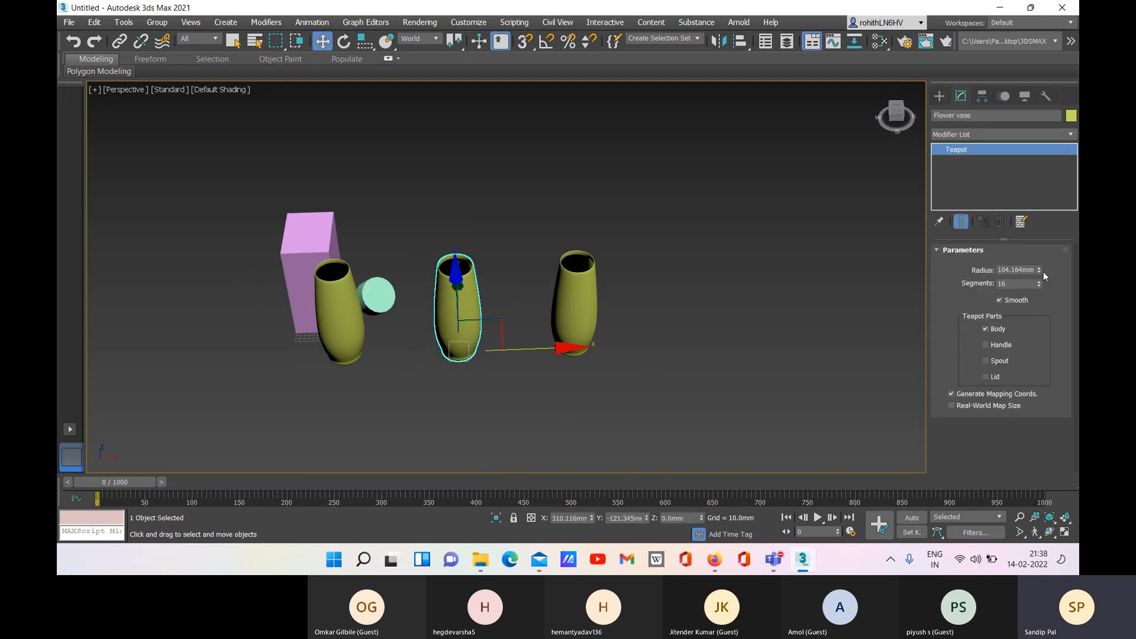
{"action": "left_click_drag", "start_coordinate": [1040, 272], "coordinate": [1041, 293]}
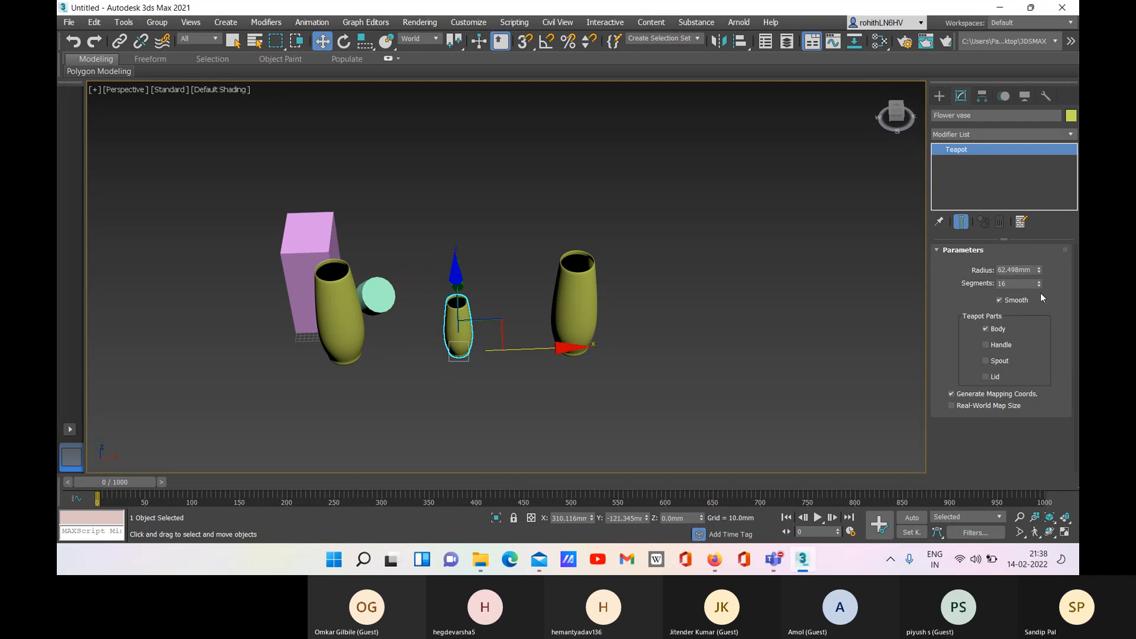
{"action": "left_click", "coordinate": [569, 296]}
{"action": "left_click_drag", "start_coordinate": [1039, 272], "coordinate": [1048, 237]}
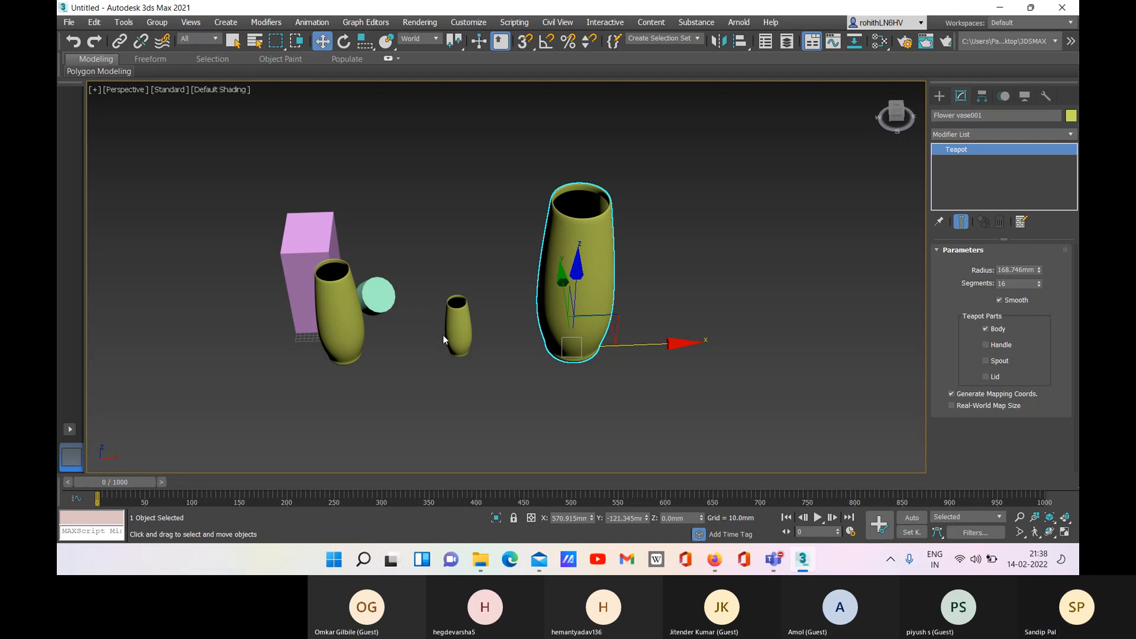
- Clone the original vase about 187 mm along negative Y as two instances
{"action": "left_click", "coordinate": [355, 303]}
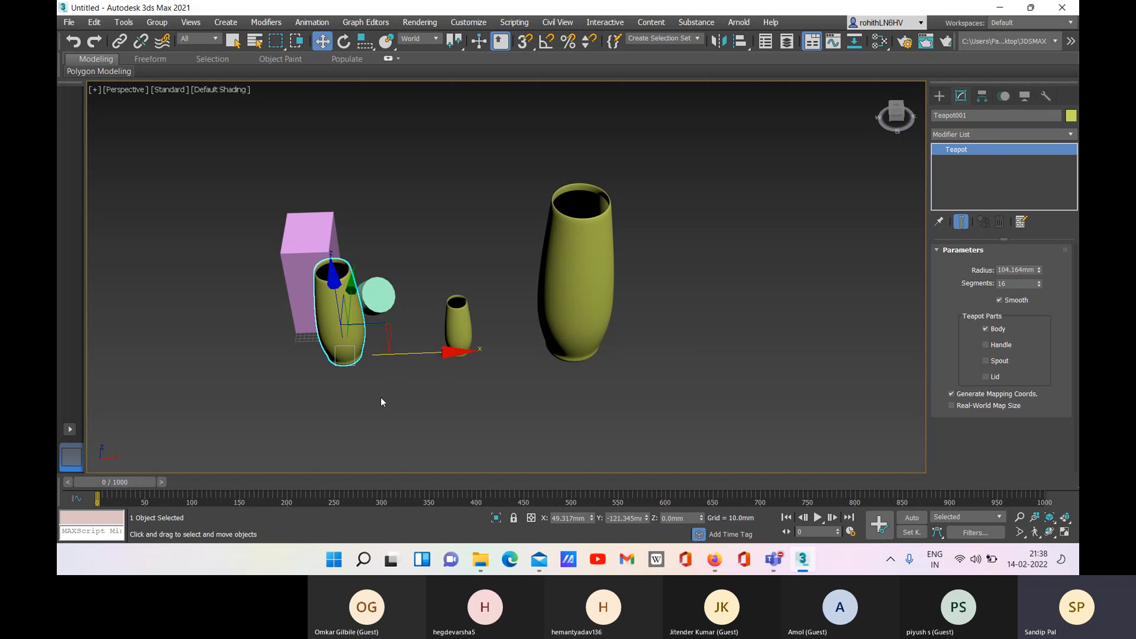
{"action": "left_click_drag", "start_coordinate": [354, 288], "coordinate": [339, 349], "text": "shift"}
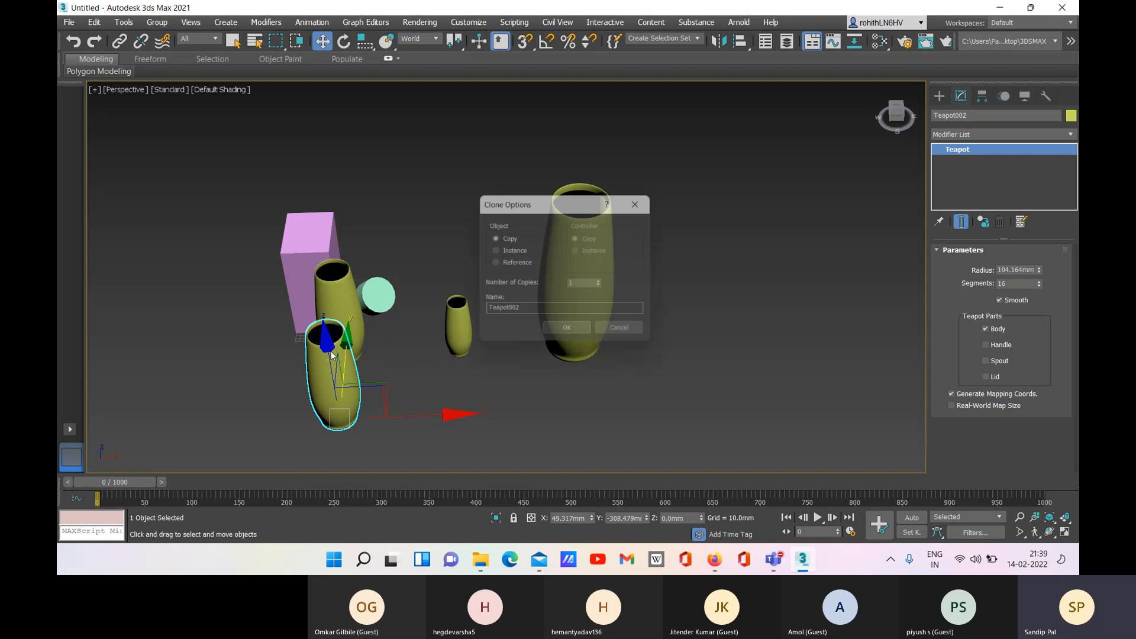
{"action": "left_click", "coordinate": [511, 250]}
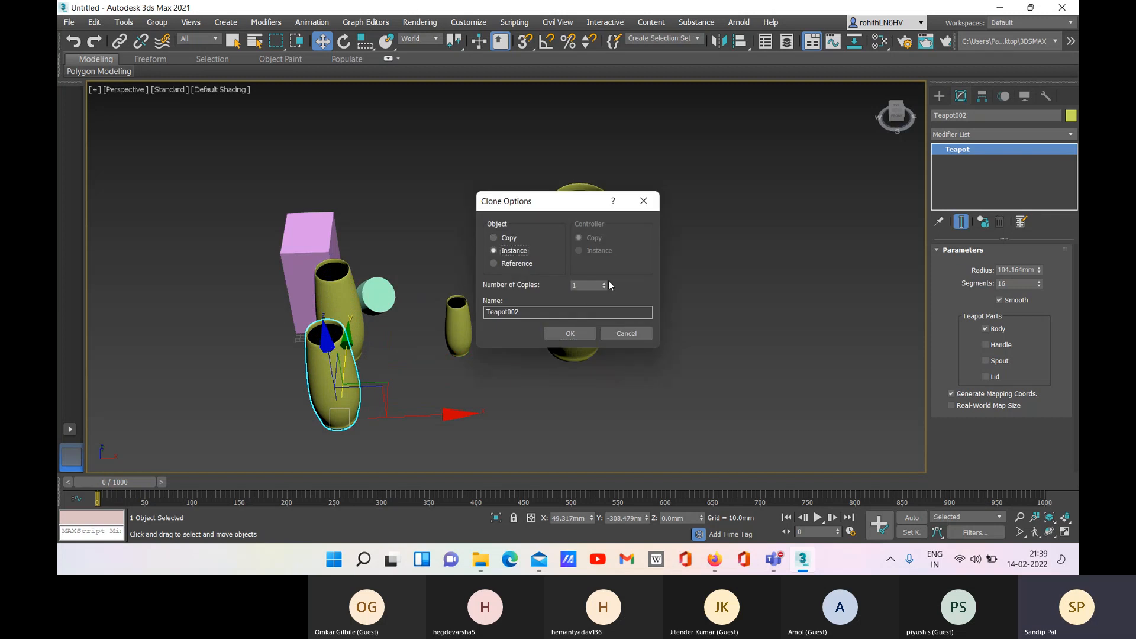
{"action": "left_click", "coordinate": [569, 330]}
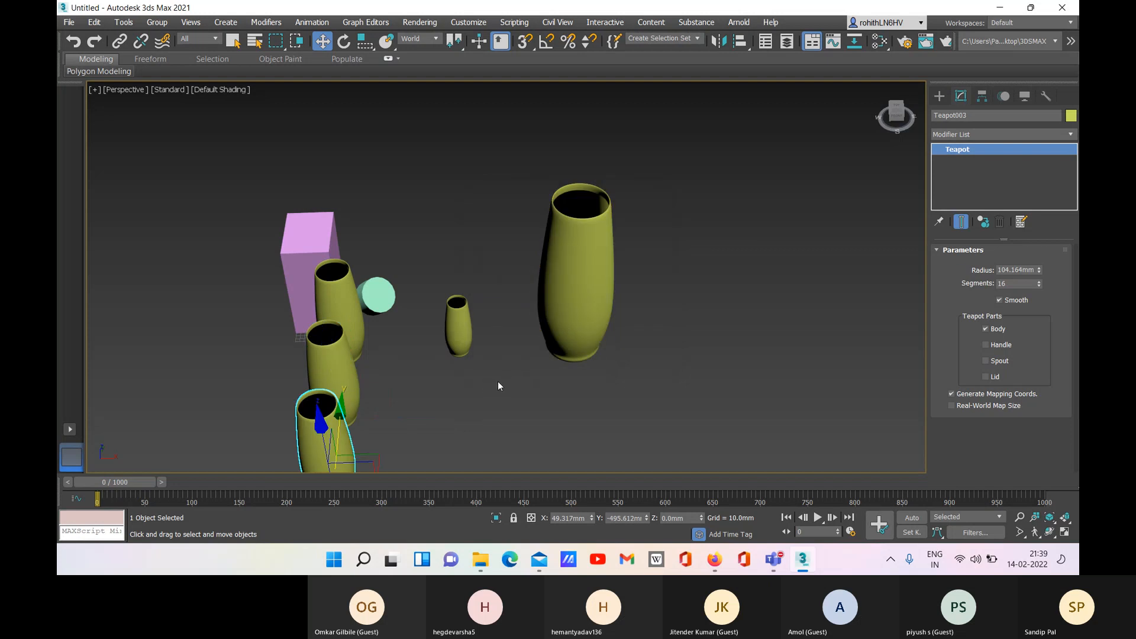
- Increase the original vase's radius to about 130.2 mm so that its instances resize with it
{"action": "middle_click_drag", "start_coordinate": [479, 370], "coordinate": [644, 392]}
{"action": "middle_click_drag", "start_coordinate": [566, 386], "coordinate": [622, 323]}
{"action": "middle_click_drag", "start_coordinate": [523, 388], "coordinate": [602, 392]}
{"action": "left_click", "coordinate": [361, 343]}
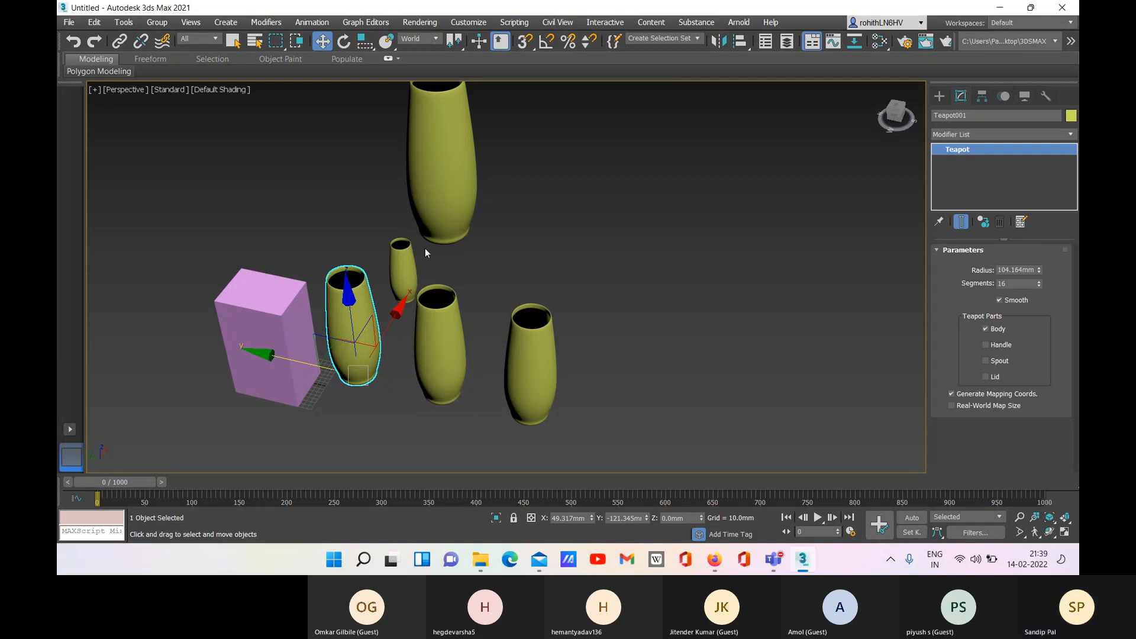
{"action": "left_click", "coordinate": [404, 272]}
{"action": "left_click", "coordinate": [450, 168]}
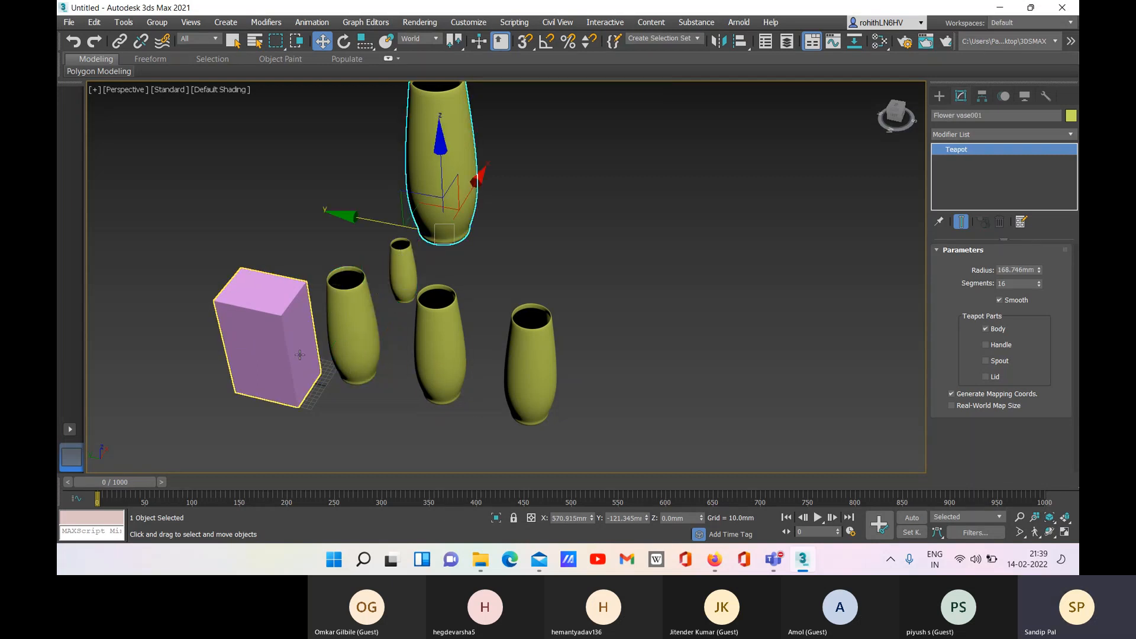
{"action": "left_click", "coordinate": [364, 293]}
{"action": "left_click", "coordinate": [401, 271]}
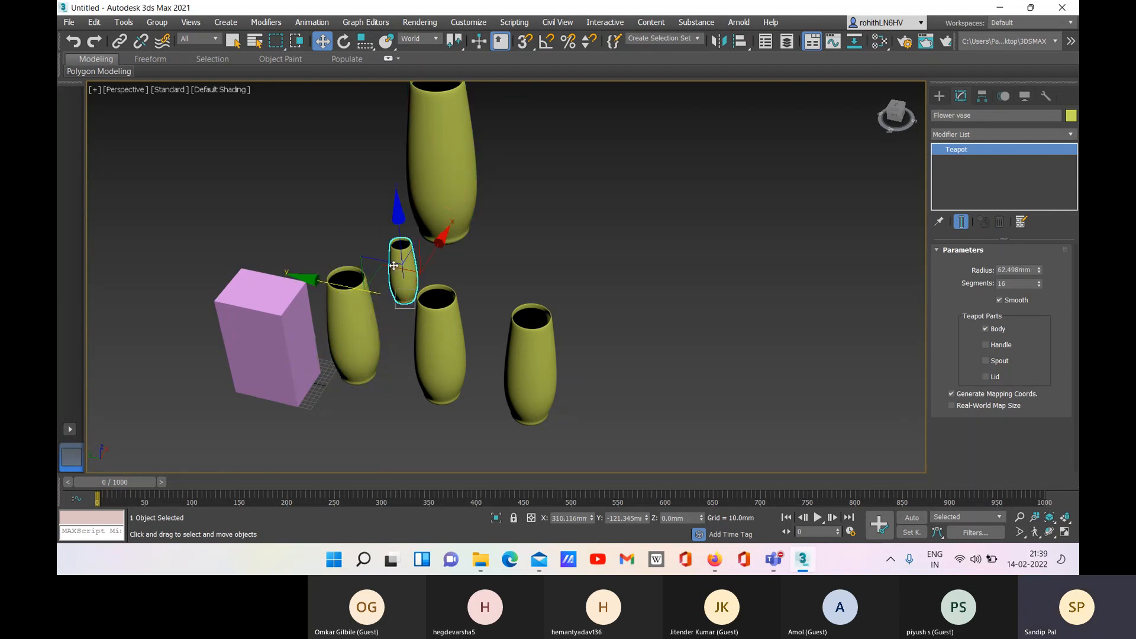
{"action": "left_click", "coordinate": [353, 326]}
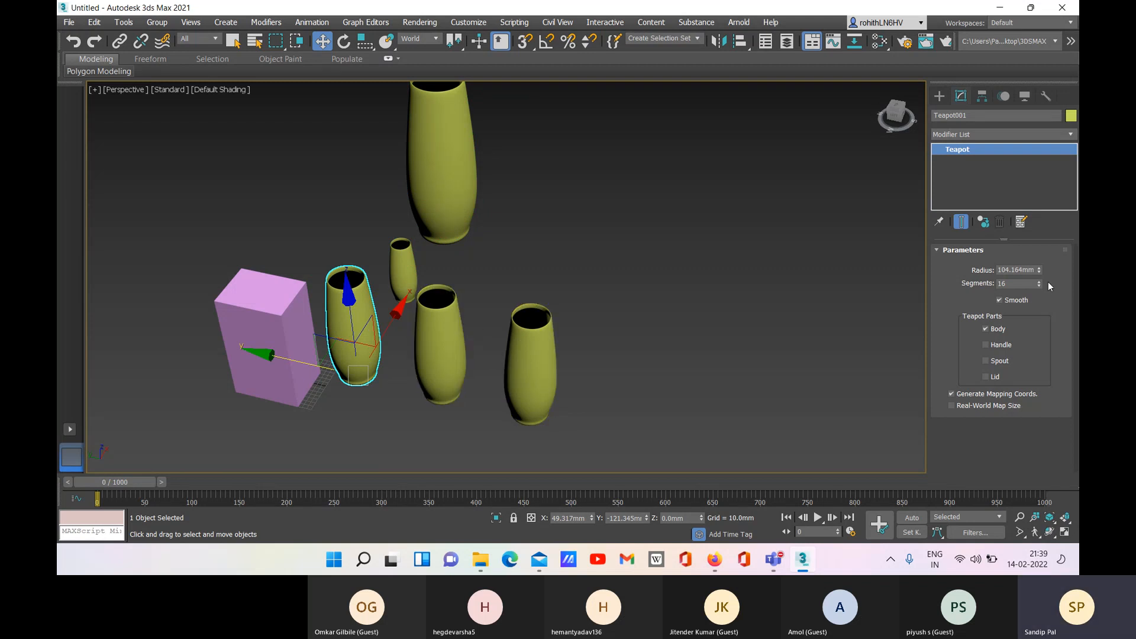
{"action": "left_click_drag", "start_coordinate": [1040, 269], "coordinate": [1040, 253]}
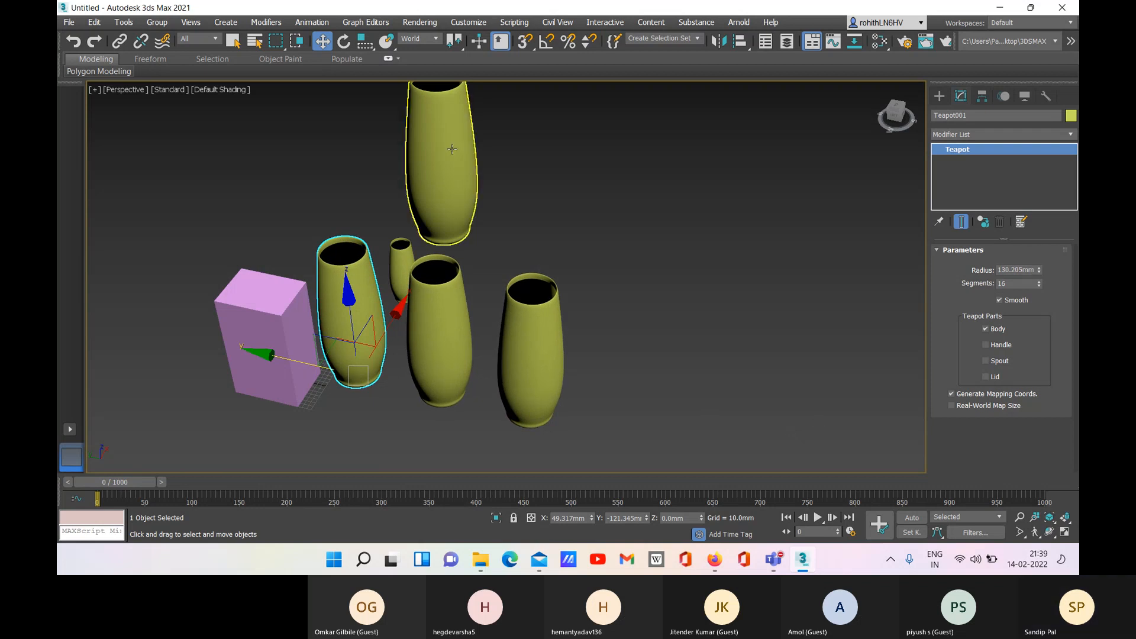
{"action": "left_click", "coordinate": [365, 45]}
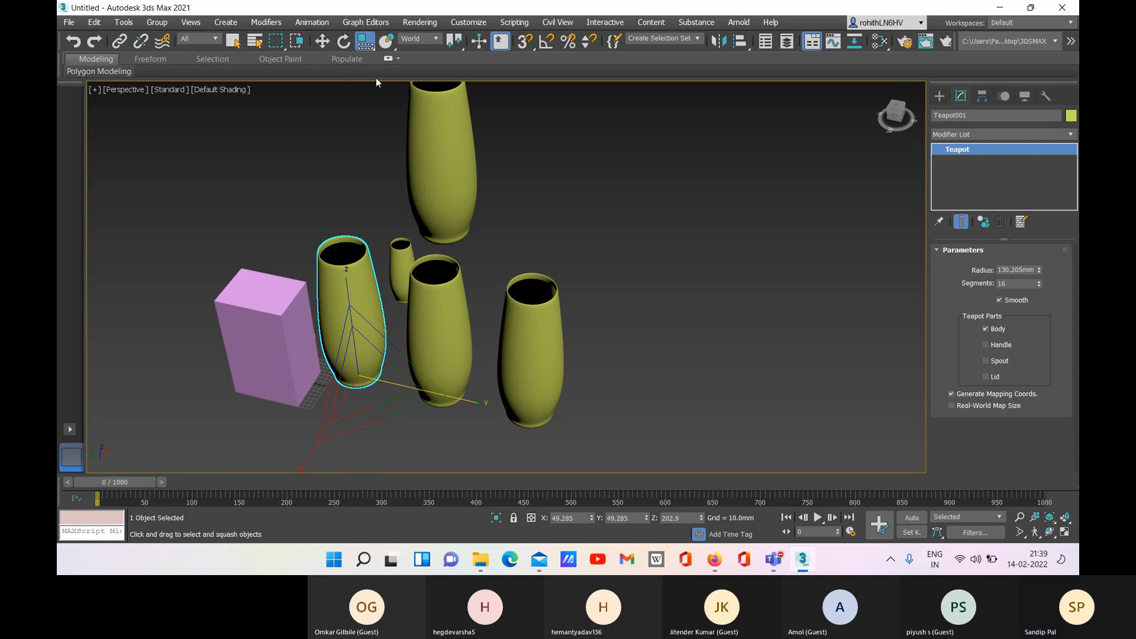
{"action": "right_click", "coordinate": [370, 44]}
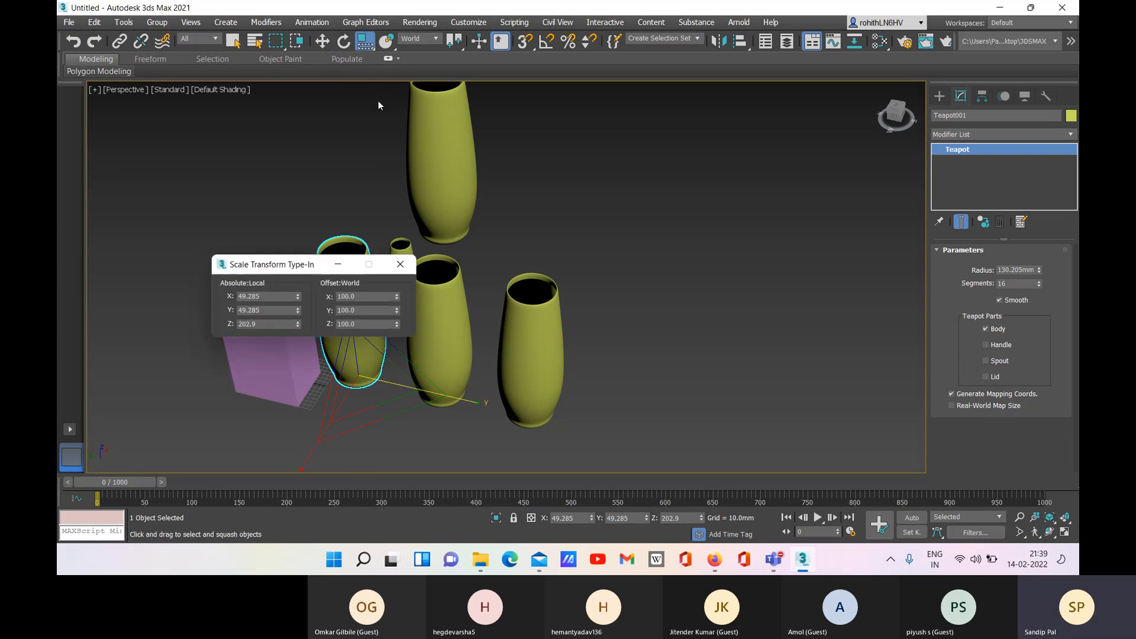
{"action": "left_click", "coordinate": [400, 264]}
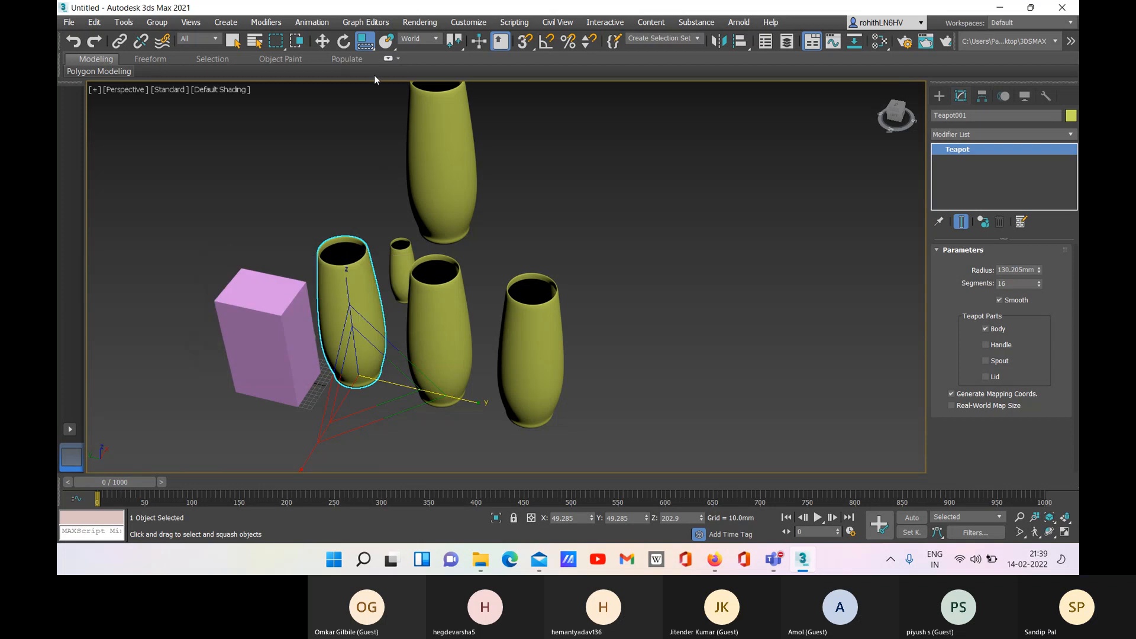
{"action": "right_click", "coordinate": [362, 45]}
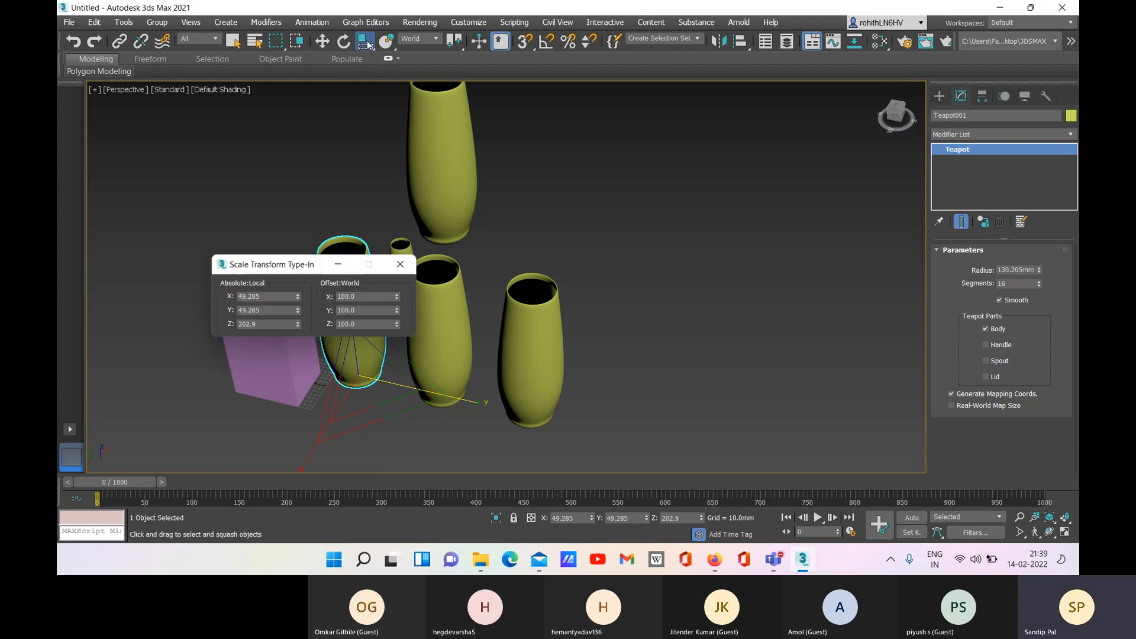
{"action": "left_click", "coordinate": [401, 266]}
- Switch from squashing to ordinary scaling and widen the original vase along its X axis to a scale of about 58.7
{"action": "left_click", "coordinate": [371, 44]}
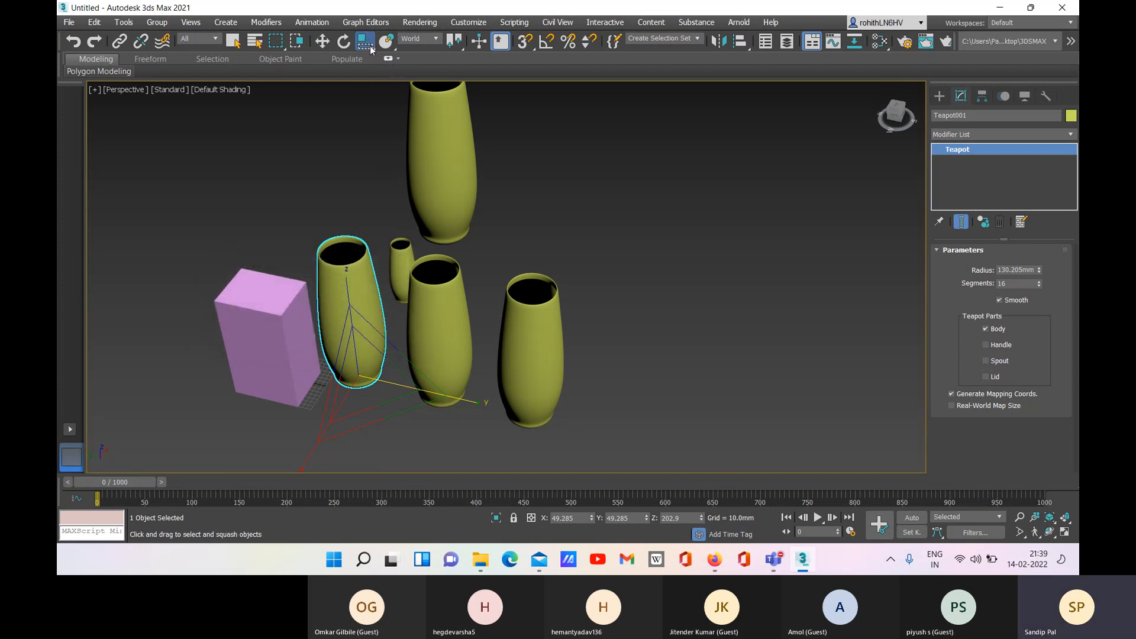
{"action": "left_click", "coordinate": [368, 60]}
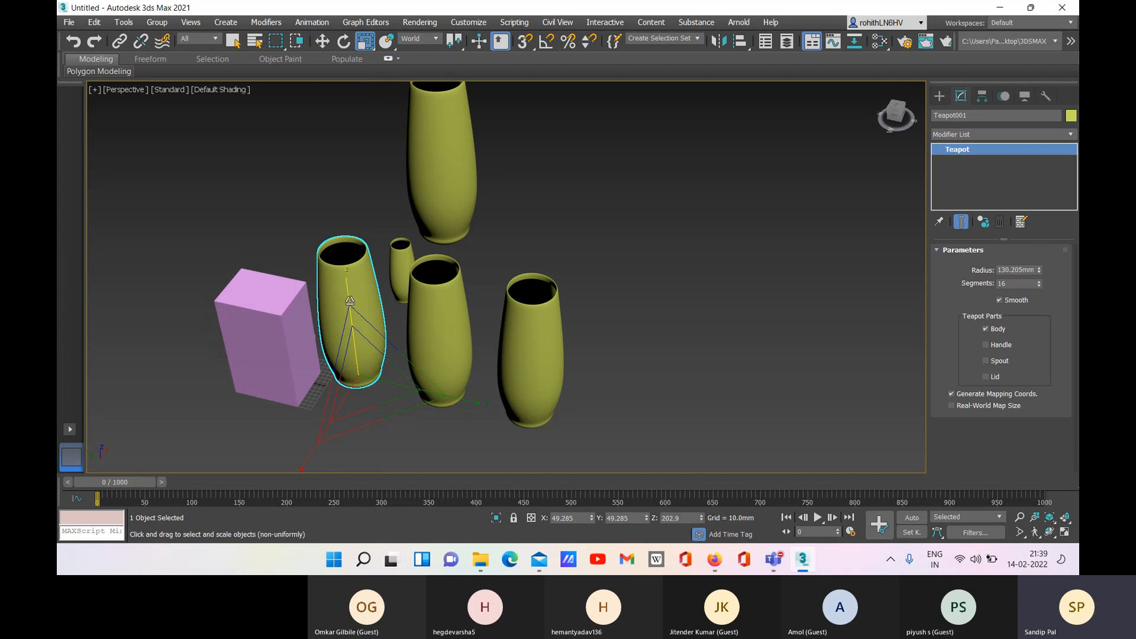
{"action": "left_click_drag", "start_coordinate": [350, 298], "coordinate": [349, 253]}
{"action": "right_click", "coordinate": [350, 289]}
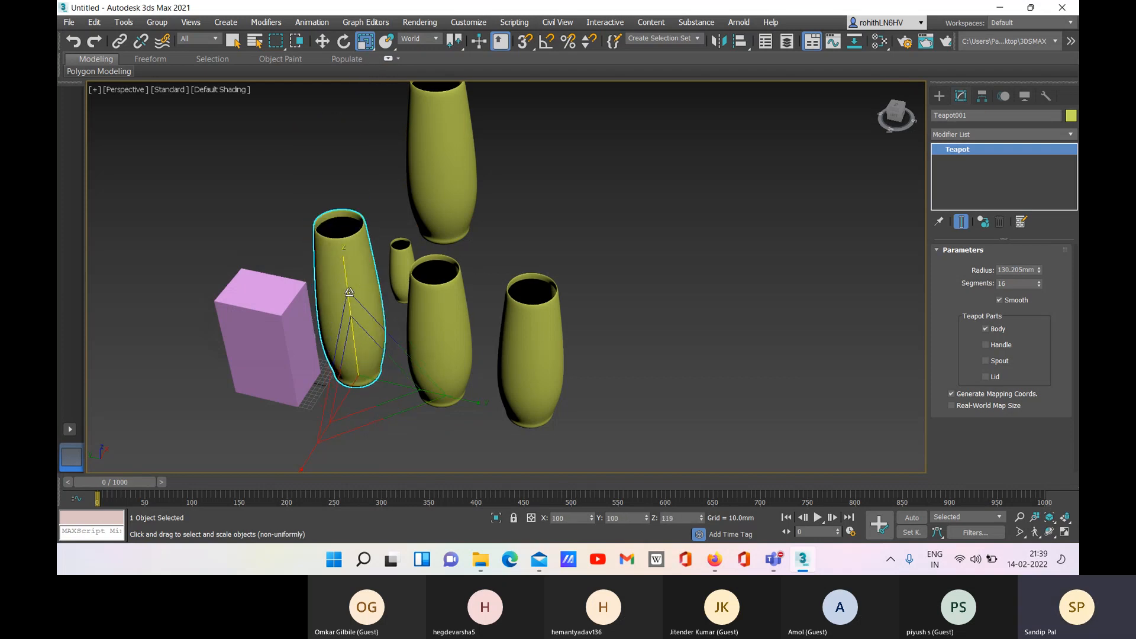
{"action": "right_click", "coordinate": [349, 288]}
{"action": "left_click", "coordinate": [337, 456]}
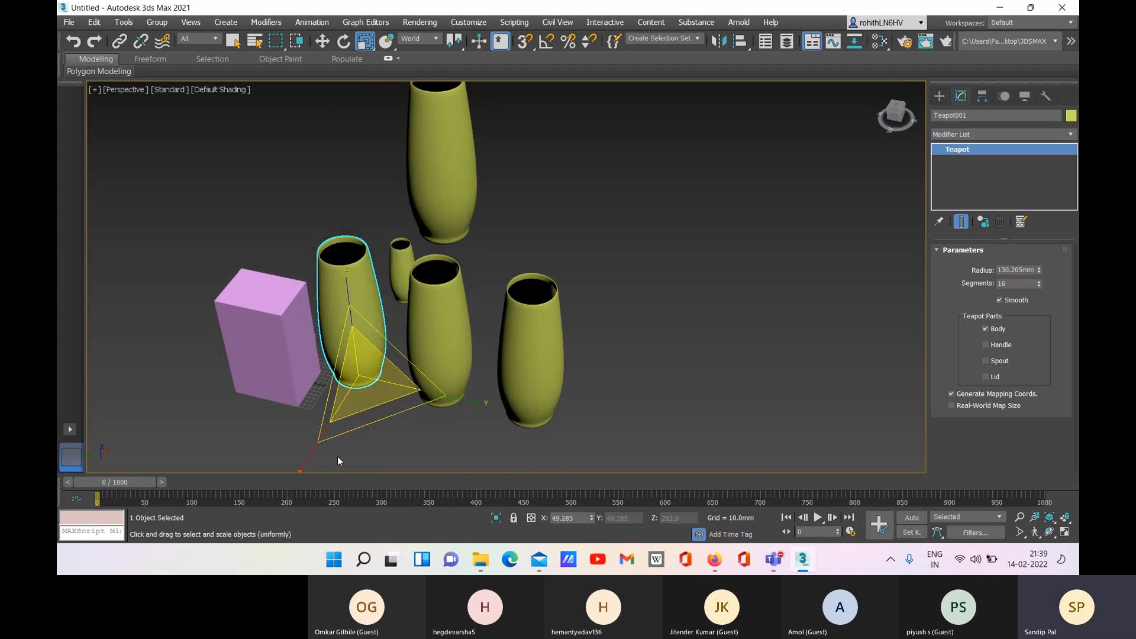
{"action": "left_click_drag", "start_coordinate": [312, 444], "coordinate": [308, 451]}
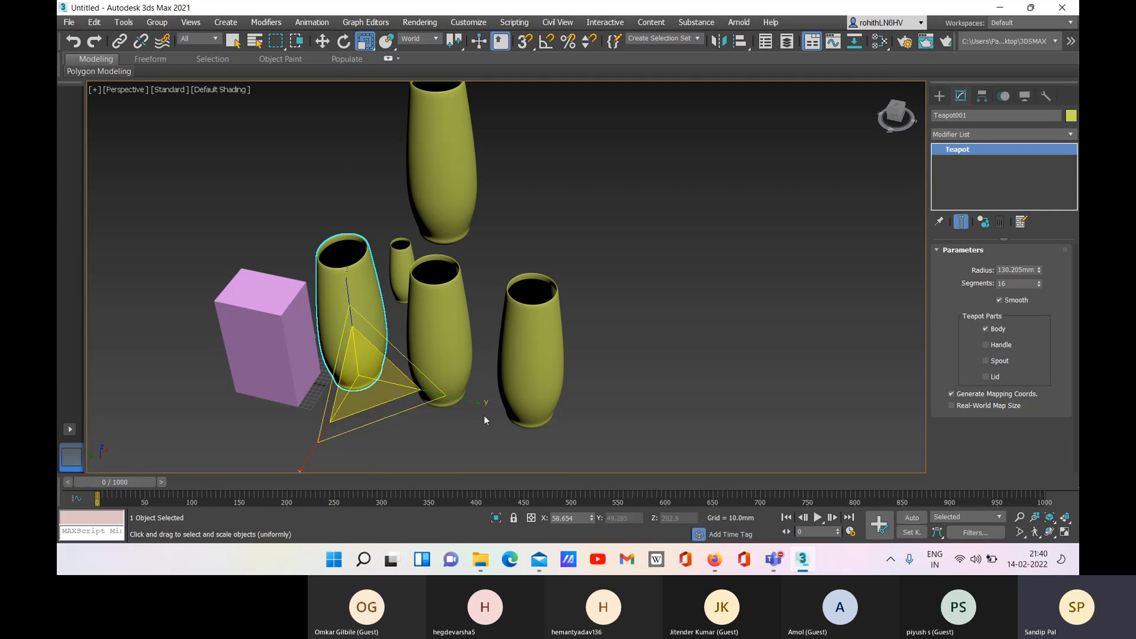
- Make the original vase unique to break its link with the instances
{"action": "left_click", "coordinate": [411, 443]}
{"action": "left_click", "coordinate": [379, 338]}
{"action": "left_click", "coordinate": [982, 224]}
- Reduce the radius of the vase instance next to the original to about 118.5 mm
{"action": "left_click", "coordinate": [471, 439]}
{"action": "left_click", "coordinate": [465, 356]}
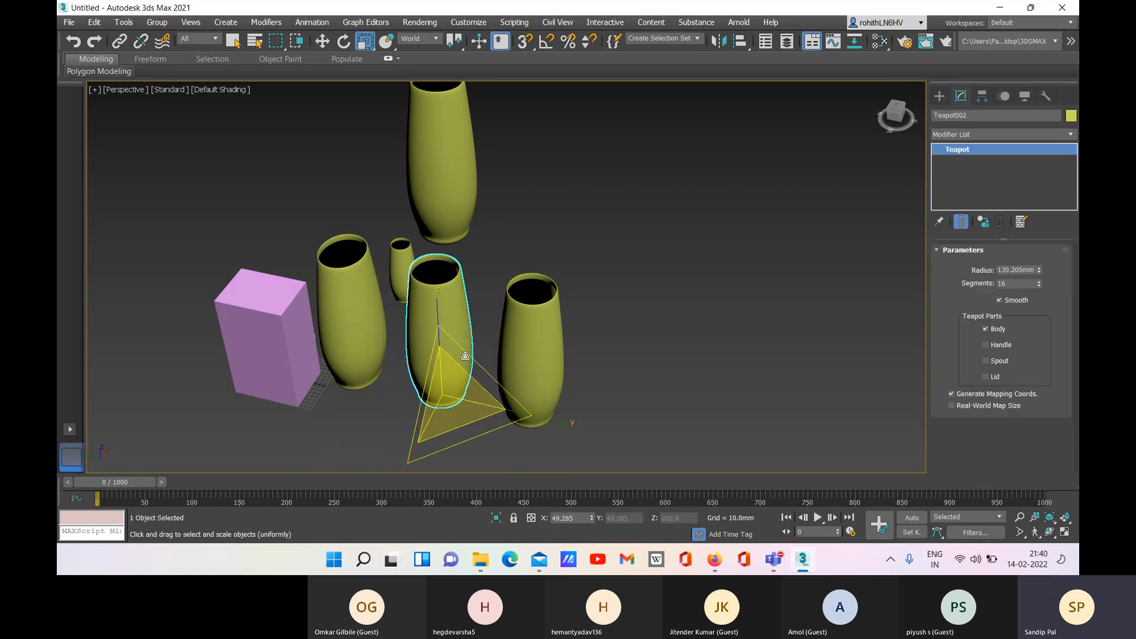
{"action": "key", "text": "w"}
{"action": "left_click_drag", "start_coordinate": [1040, 271], "coordinate": [1041, 271]}
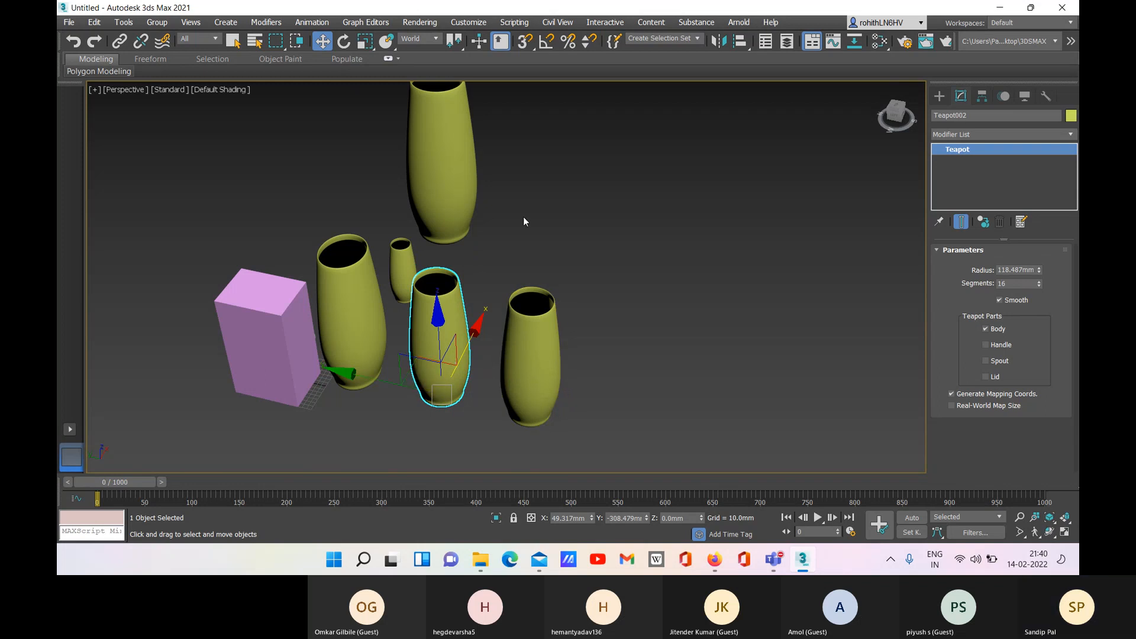
{"action": "left_click", "coordinate": [466, 268]}
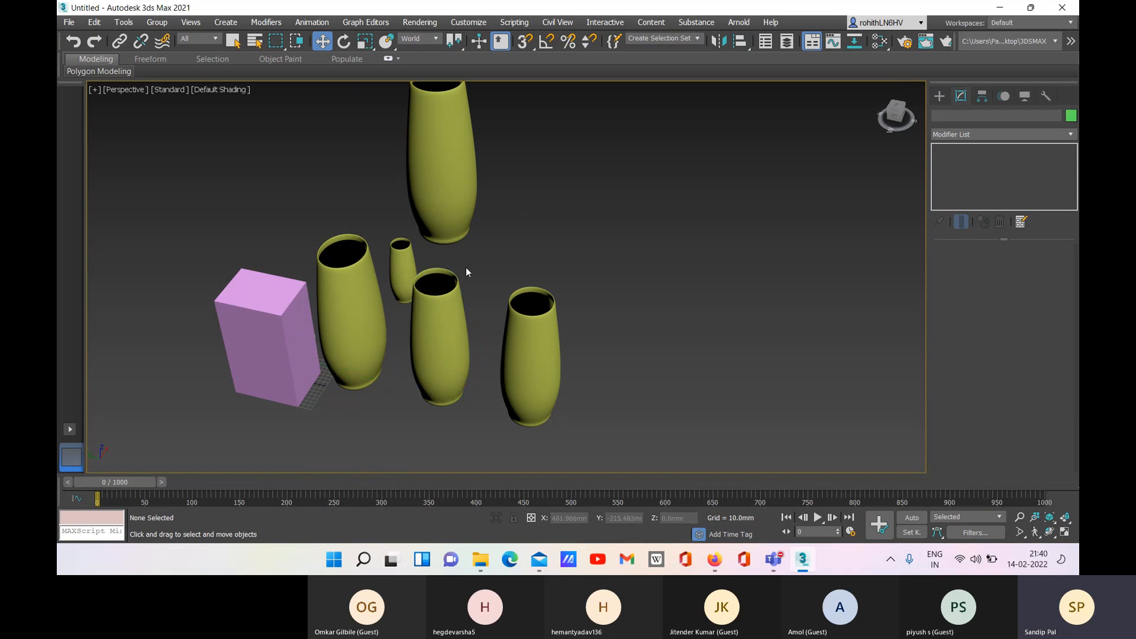
- Clone the original vase about 217 mm along negative X as two references
{"action": "left_click", "coordinate": [370, 300]}
{"action": "middle_click_drag", "start_coordinate": [578, 283], "coordinate": [581, 303]}
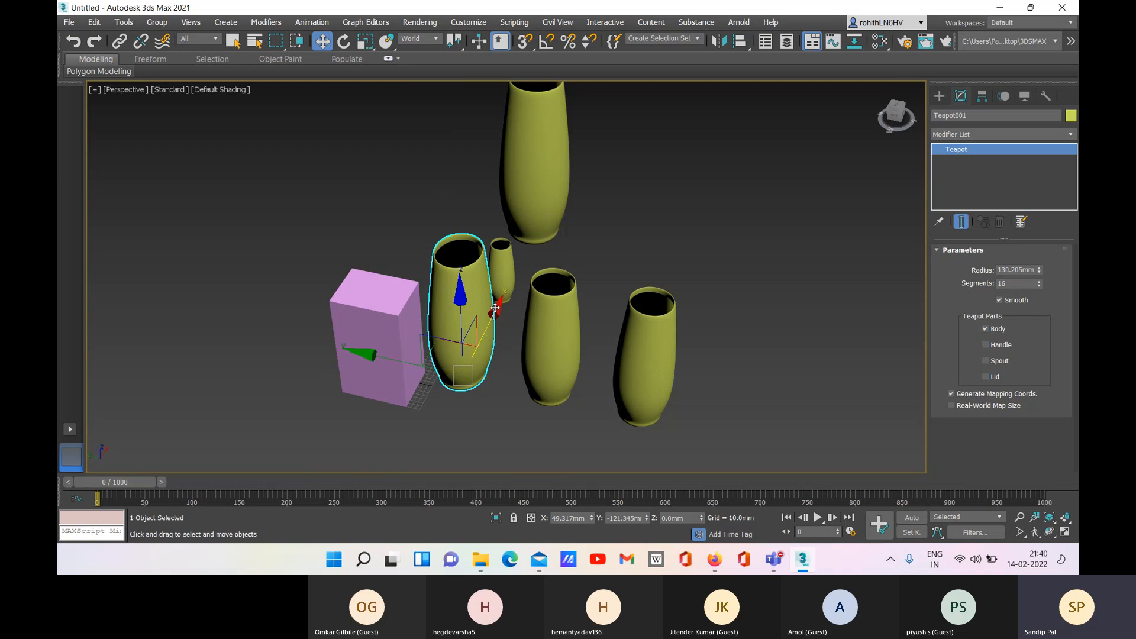
{"action": "left_click_drag", "start_coordinate": [499, 303], "coordinate": [463, 379], "text": "shift"}
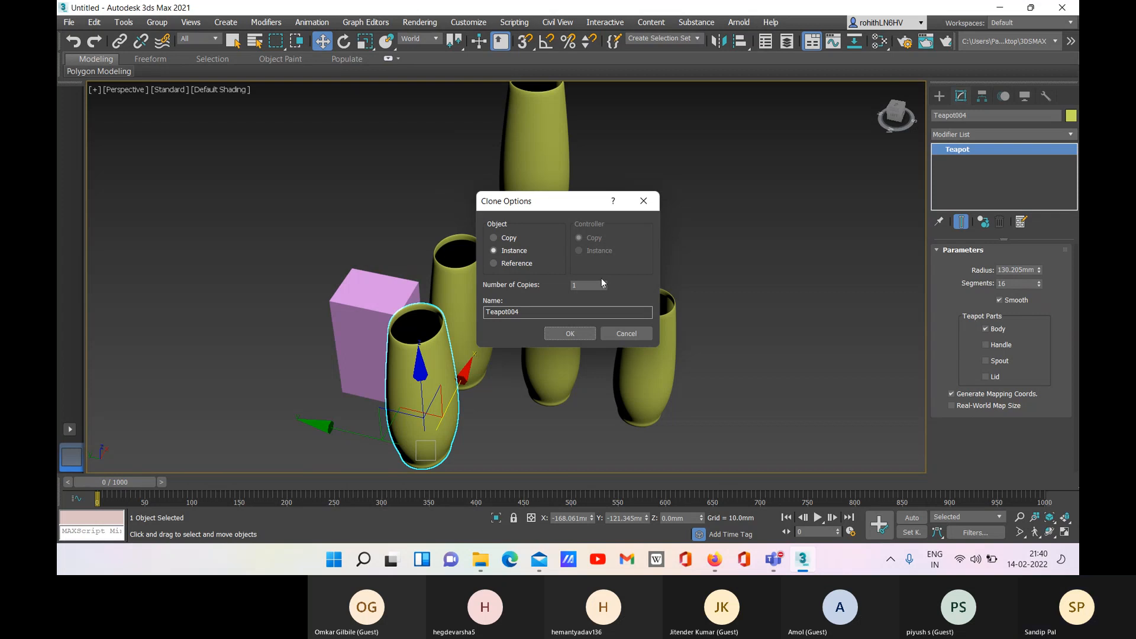
{"action": "left_click", "coordinate": [493, 264]}
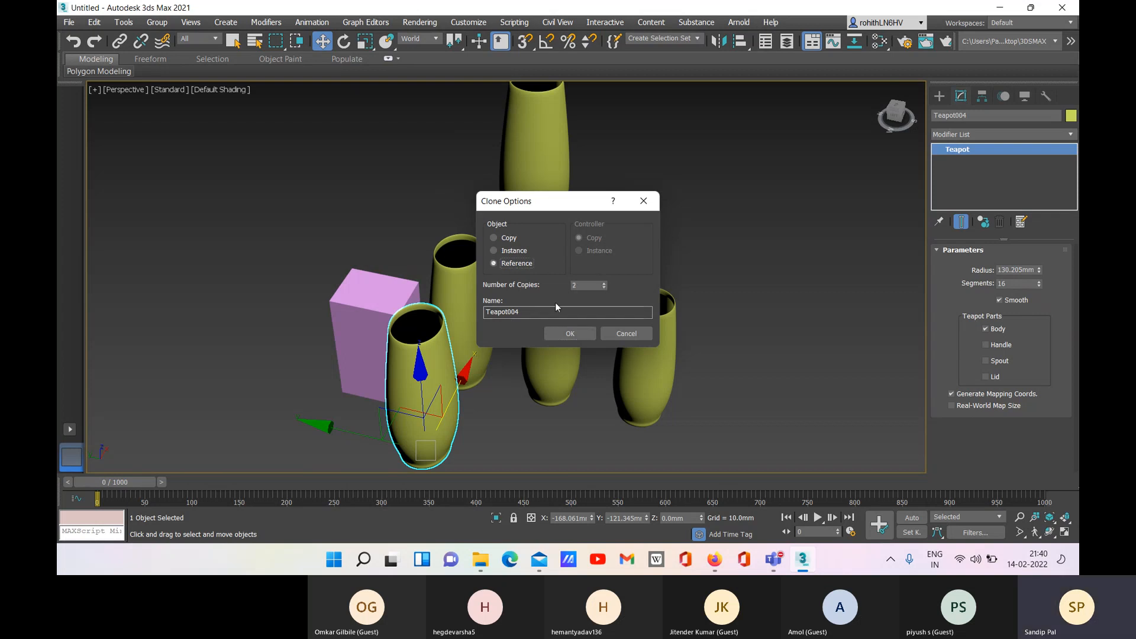
{"action": "left_click", "coordinate": [568, 334]}
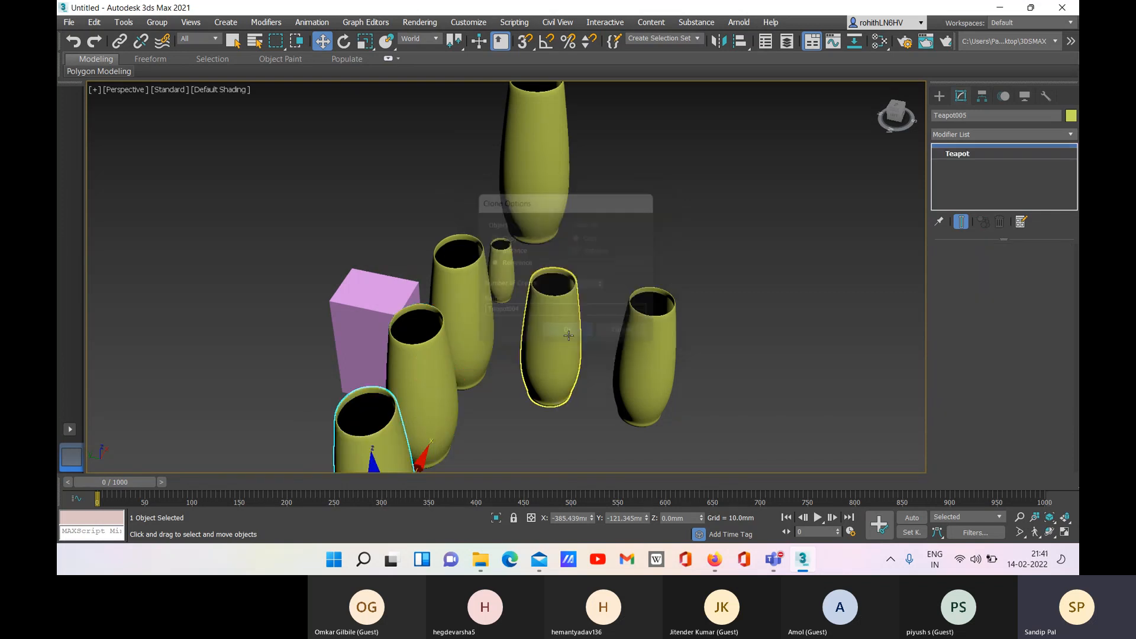
- Examine the modifier stack and parameters of the original vase and compare them with those of its reference clone
{"action": "scroll", "coordinate": [569, 336], "scroll_direction": "down", "scroll_amount": 5}
{"action": "middle_click_drag", "start_coordinate": [577, 379], "coordinate": [529, 375]}
{"action": "scroll", "coordinate": [516, 376], "scroll_direction": "up", "scroll_amount": 5}
{"action": "scroll", "coordinate": [515, 380], "scroll_direction": "down", "scroll_amount": 5}
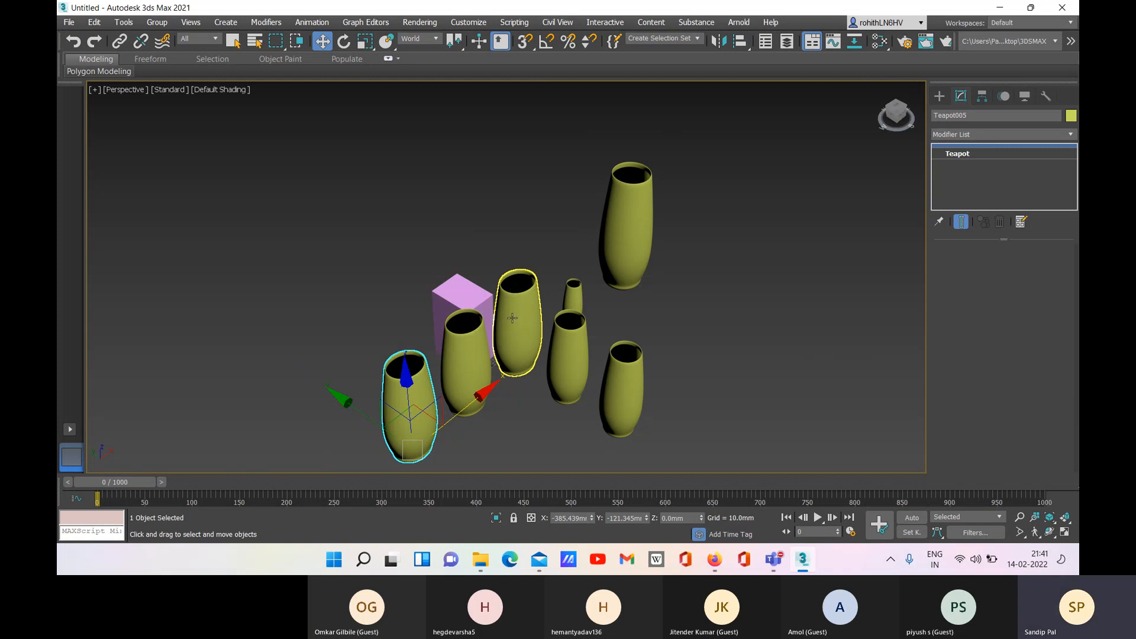
{"action": "scroll", "coordinate": [469, 351], "scroll_direction": "up", "scroll_amount": 4}
{"action": "scroll", "coordinate": [470, 355], "scroll_direction": "down", "scroll_amount": 3}
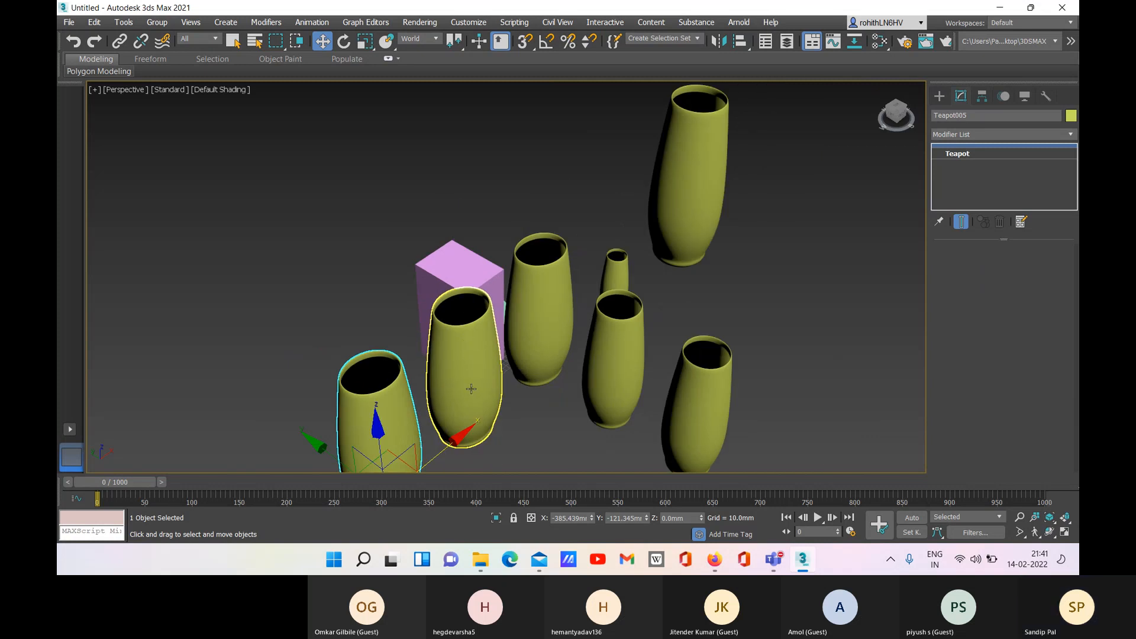
{"action": "left_click", "coordinate": [539, 314]}
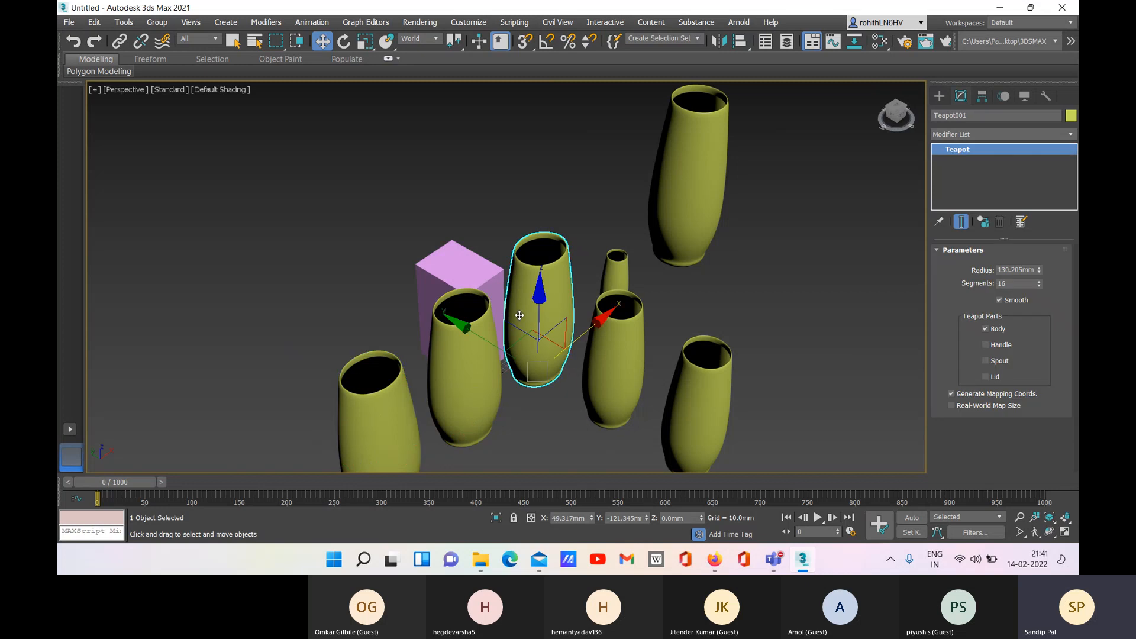
{"action": "left_click", "coordinate": [460, 373]}
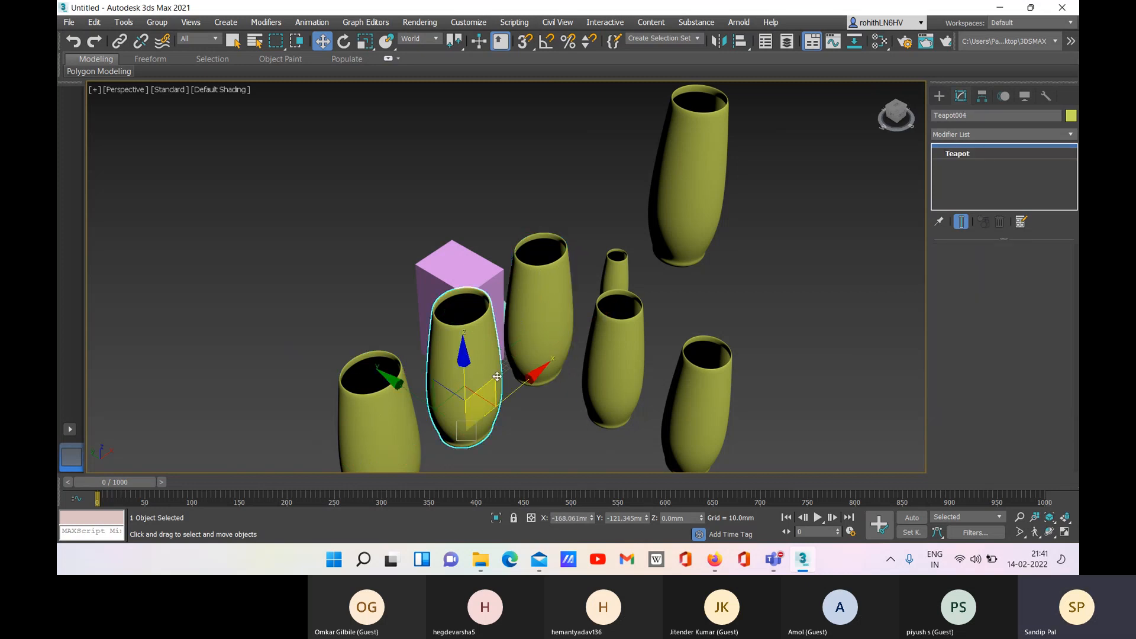
{"action": "right_click", "coordinate": [469, 339]}
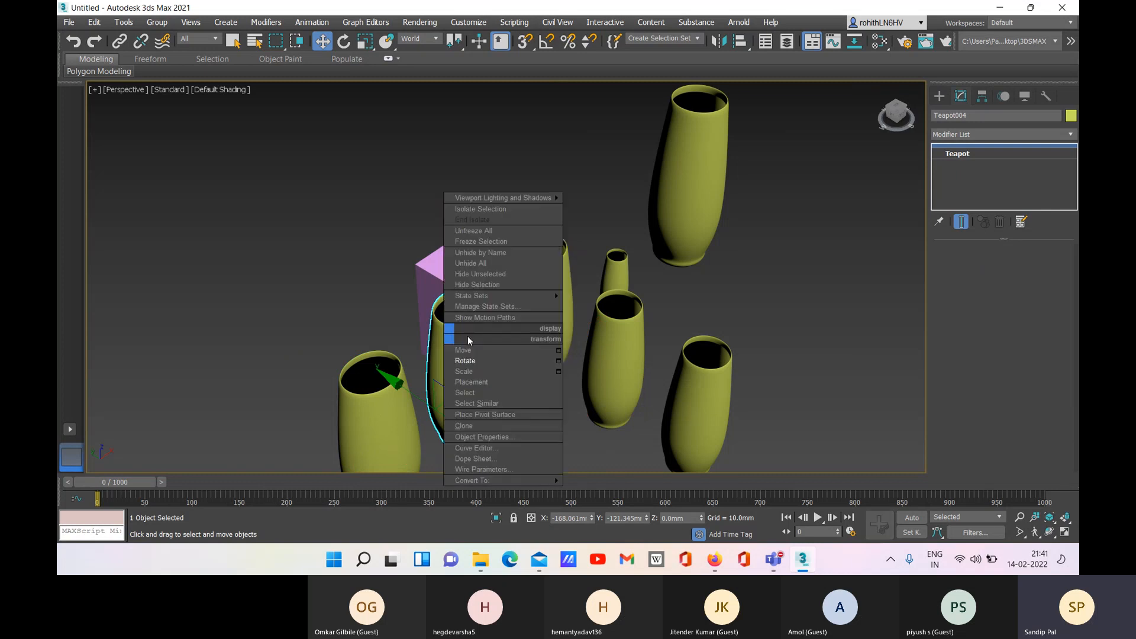
{"action": "left_click", "coordinate": [348, 307]}
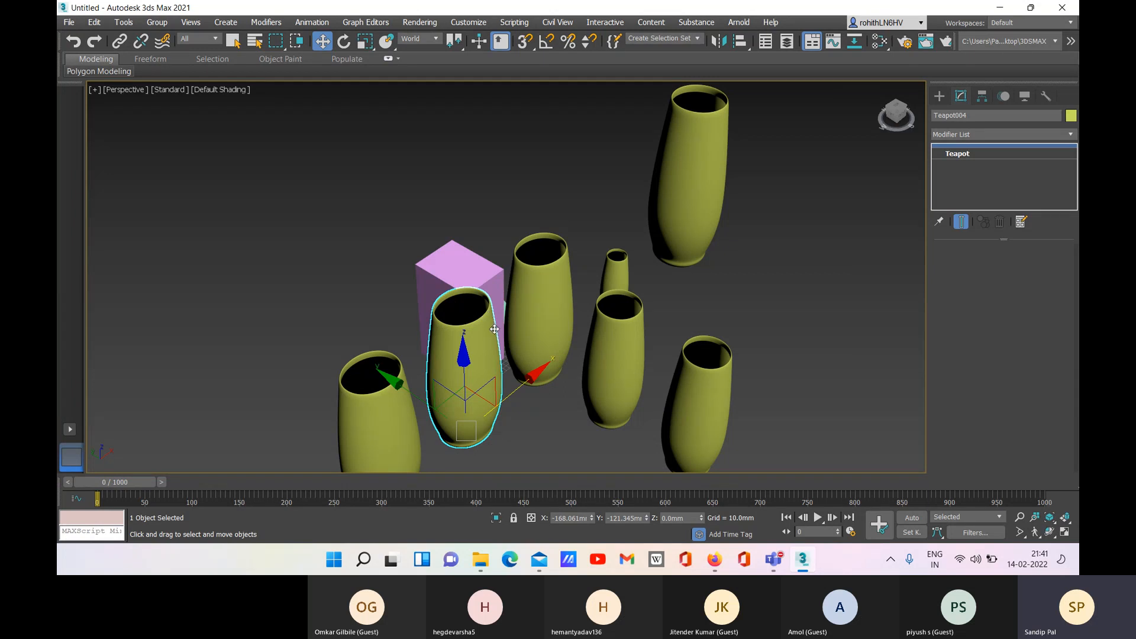
{"action": "middle_click_drag", "start_coordinate": [488, 317], "coordinate": [485, 299]}
{"action": "scroll", "coordinate": [486, 299], "scroll_direction": "down", "scroll_amount": 2}
- Try stretching the outermost reference vase vertically to a Z scale of about 278, and undo it
{"action": "left_click", "coordinate": [407, 331]}
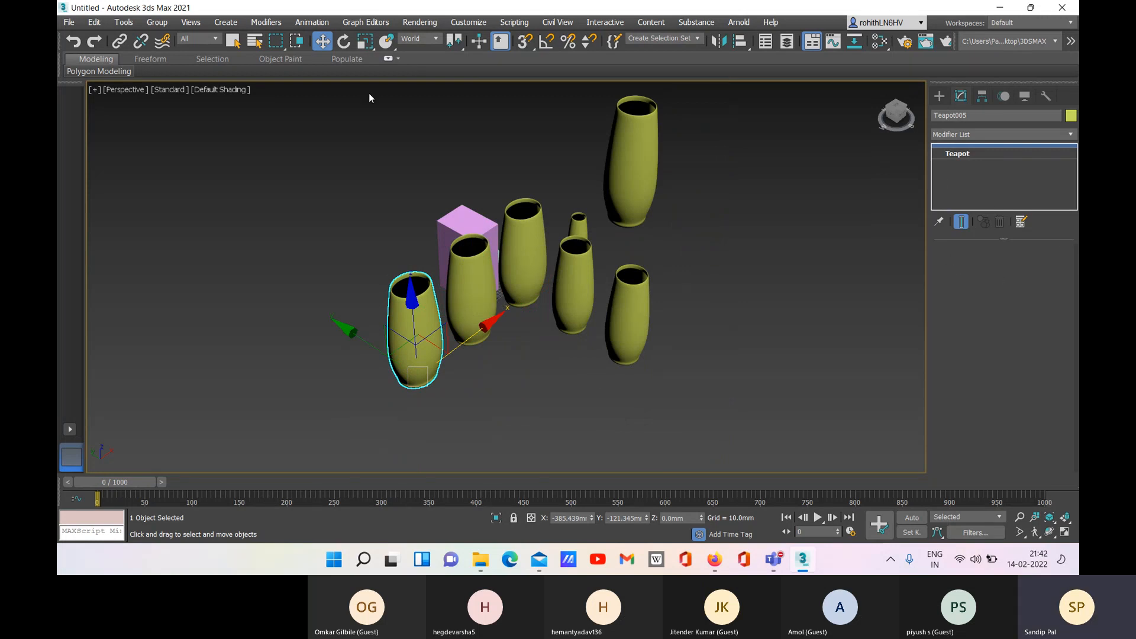
{"action": "left_click", "coordinate": [365, 42]}
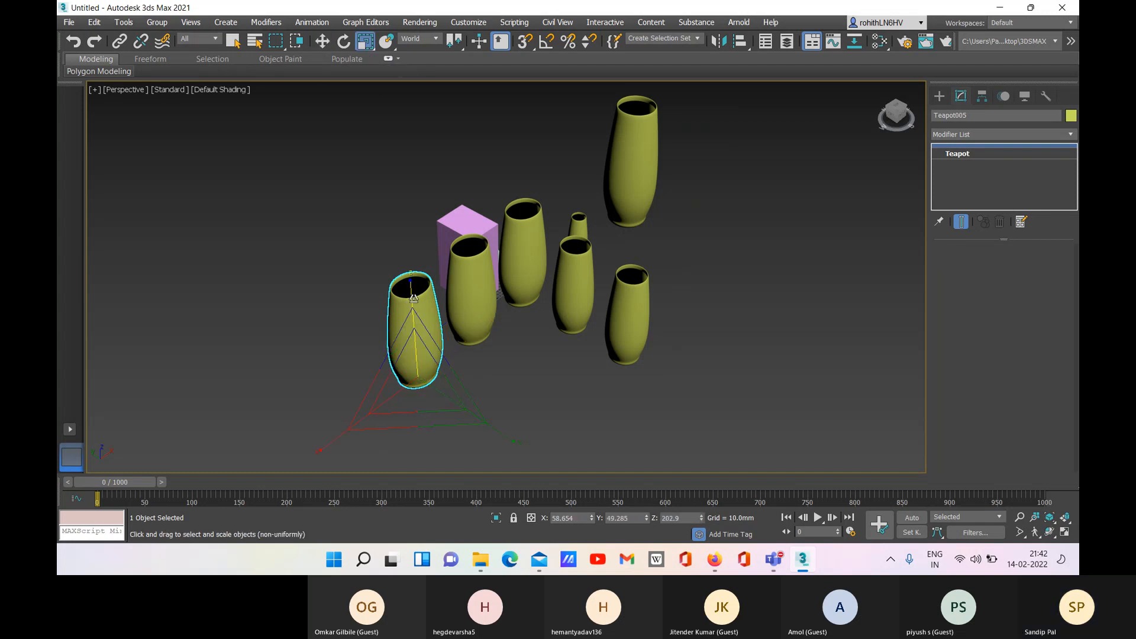
{"action": "left_click_drag", "start_coordinate": [412, 301], "coordinate": [411, 289]}
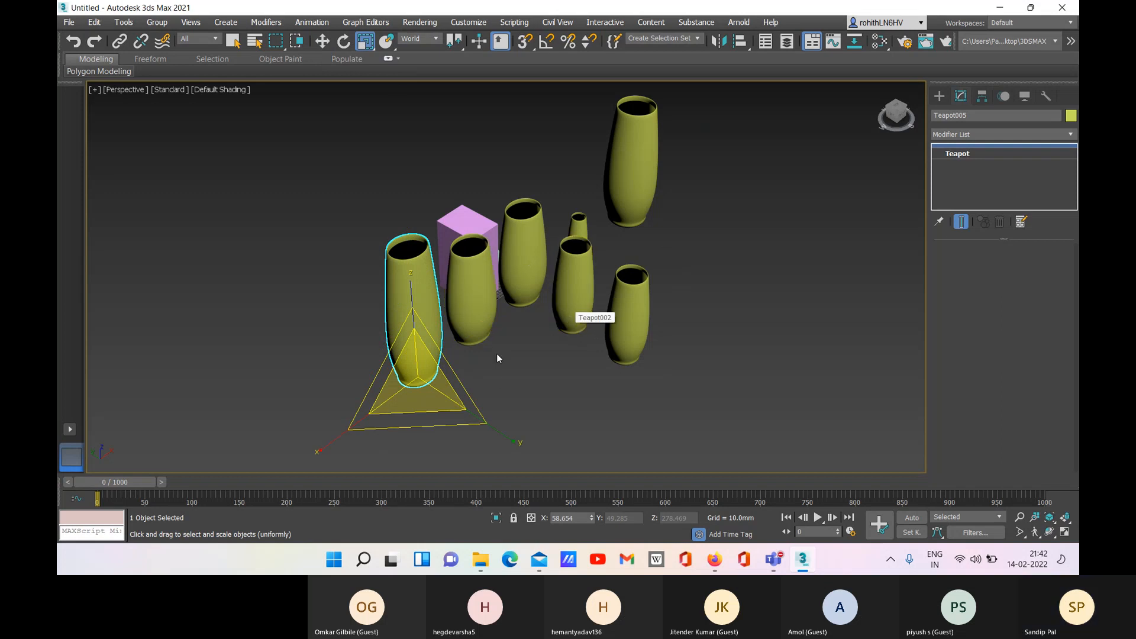
{"action": "key", "text": "ctrl+z"}
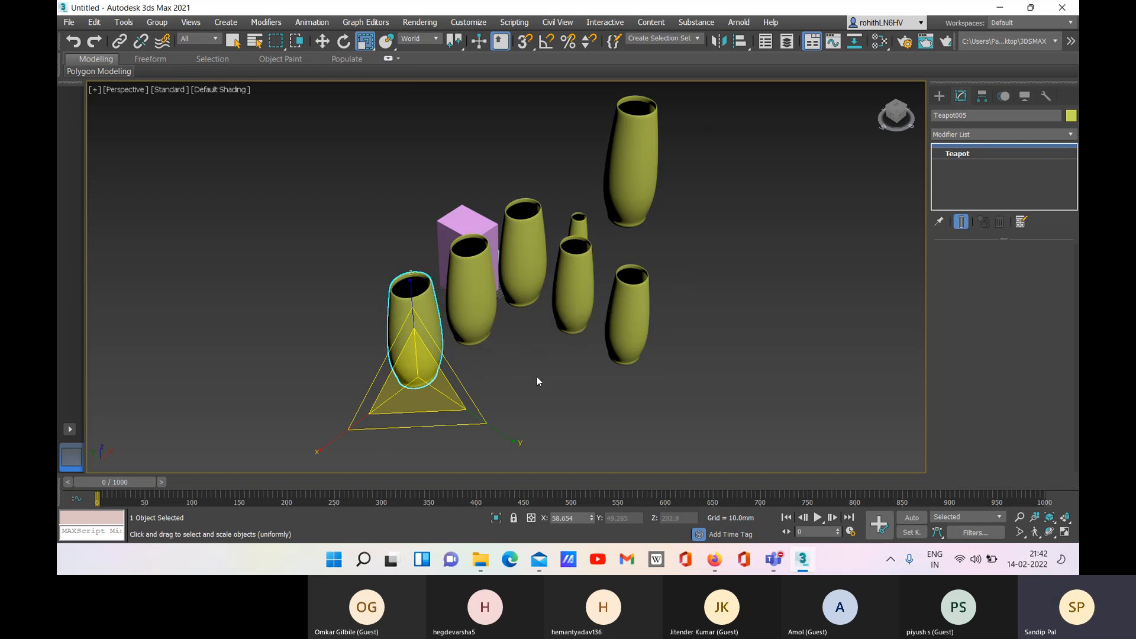
- Reduce the original vase's radius to about 119.8 mm so that its references resize with it
{"action": "left_click", "coordinate": [537, 378]}
{"action": "left_click", "coordinate": [522, 259]}
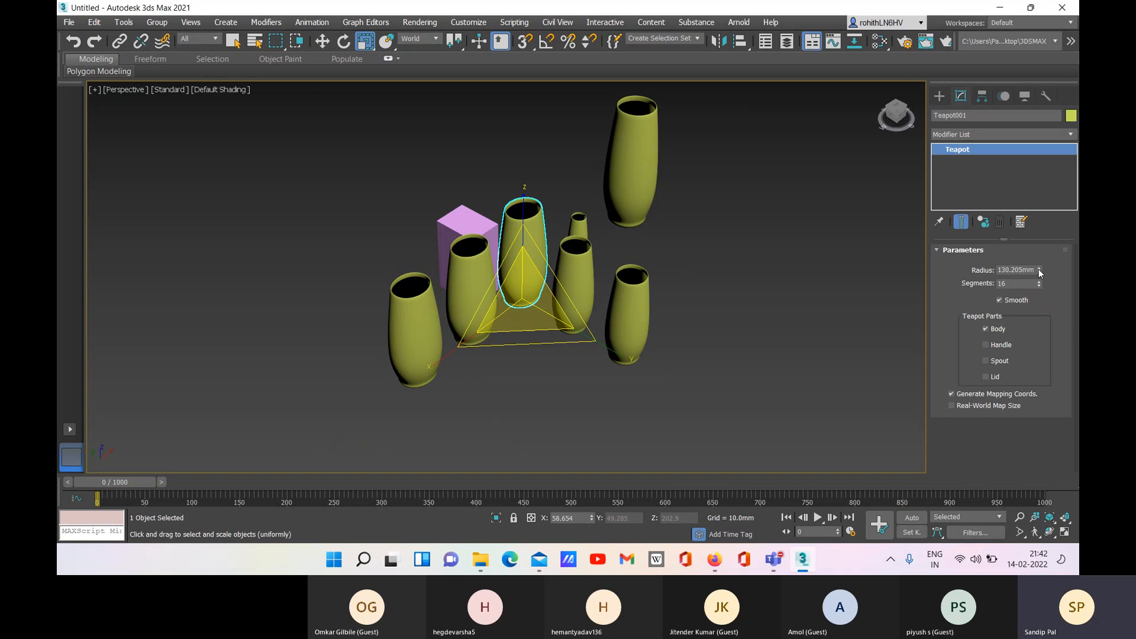
{"action": "left_click_drag", "start_coordinate": [1040, 273], "coordinate": [1044, 278]}
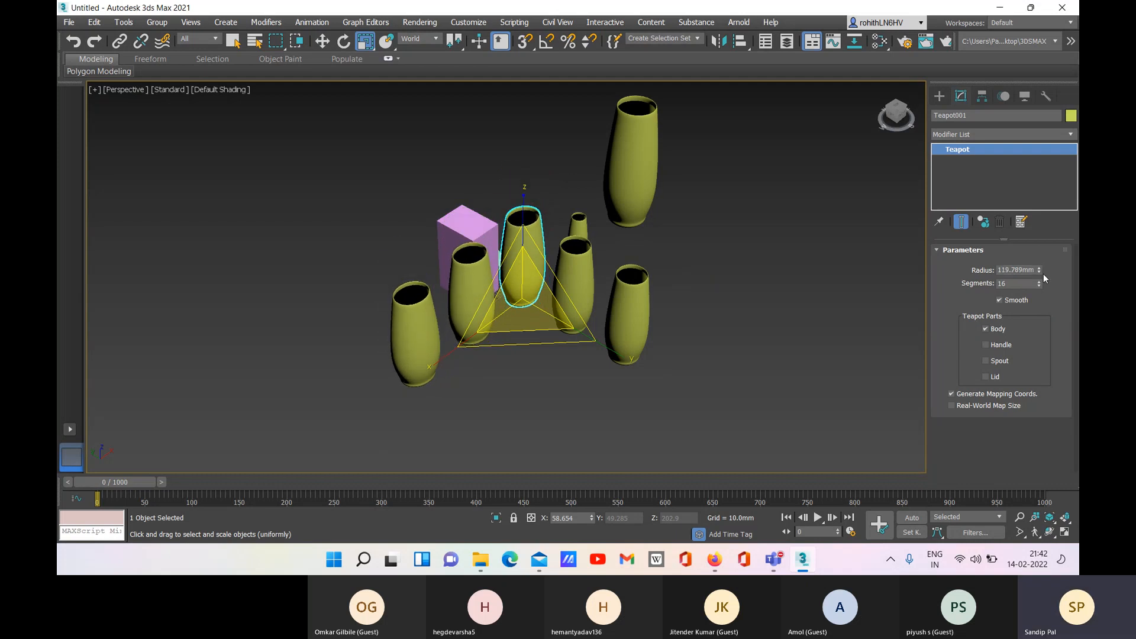
- Select the front vase copies and the original vase in turn to compare their modifier stacks and Teapot parameters
{"action": "left_click", "coordinate": [529, 402]}
{"action": "scroll", "coordinate": [529, 271], "scroll_direction": "up", "scroll_amount": 5}
{"action": "scroll", "coordinate": [537, 241], "scroll_direction": "down", "scroll_amount": 5}
{"action": "left_click", "coordinate": [533, 245]}
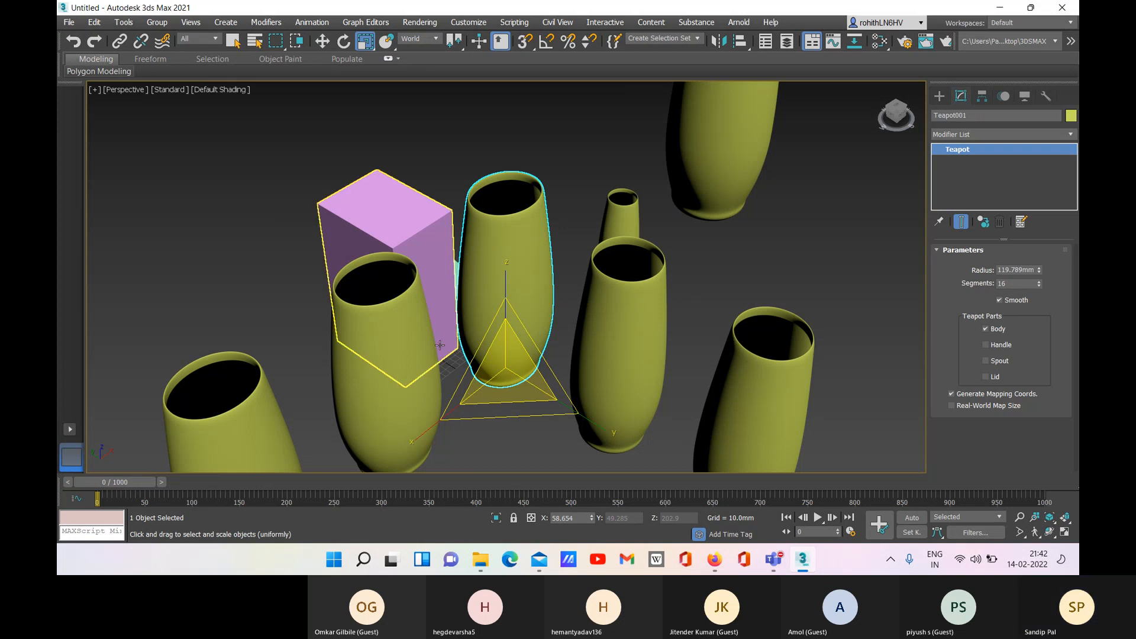
{"action": "right_click", "coordinate": [369, 411]}
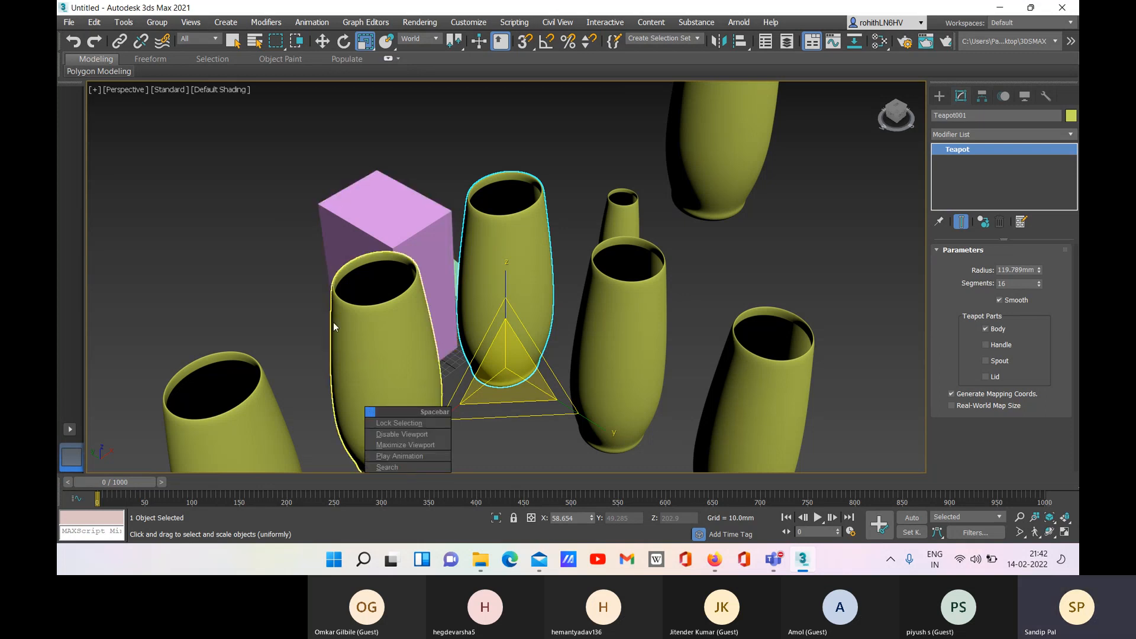
{"action": "left_click", "coordinate": [311, 301]}
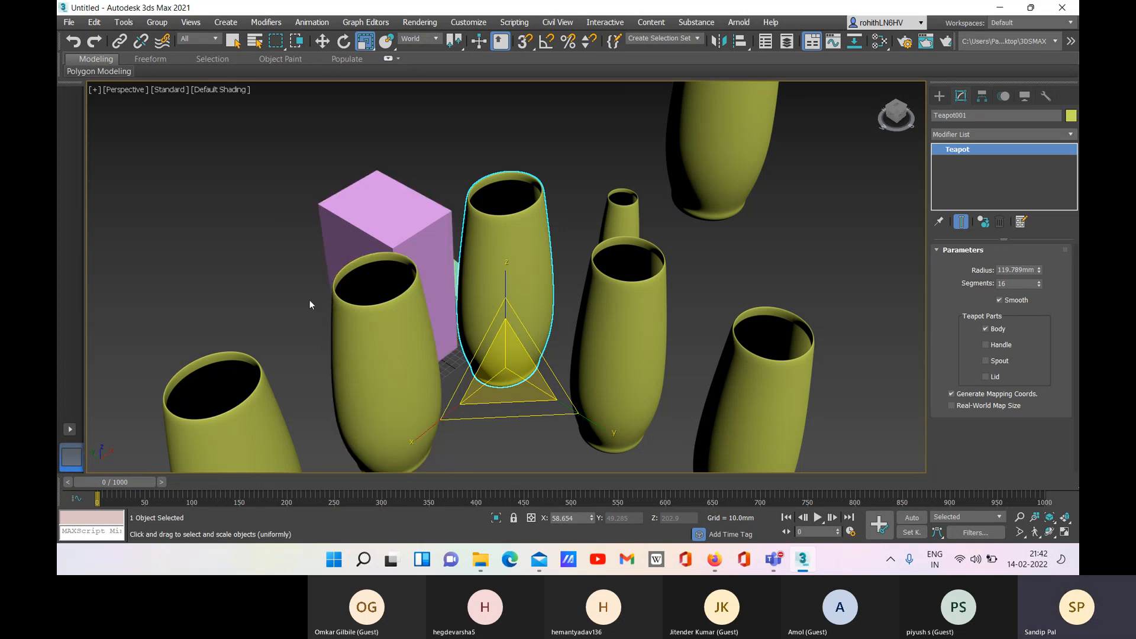
{"action": "left_click", "coordinate": [364, 318]}
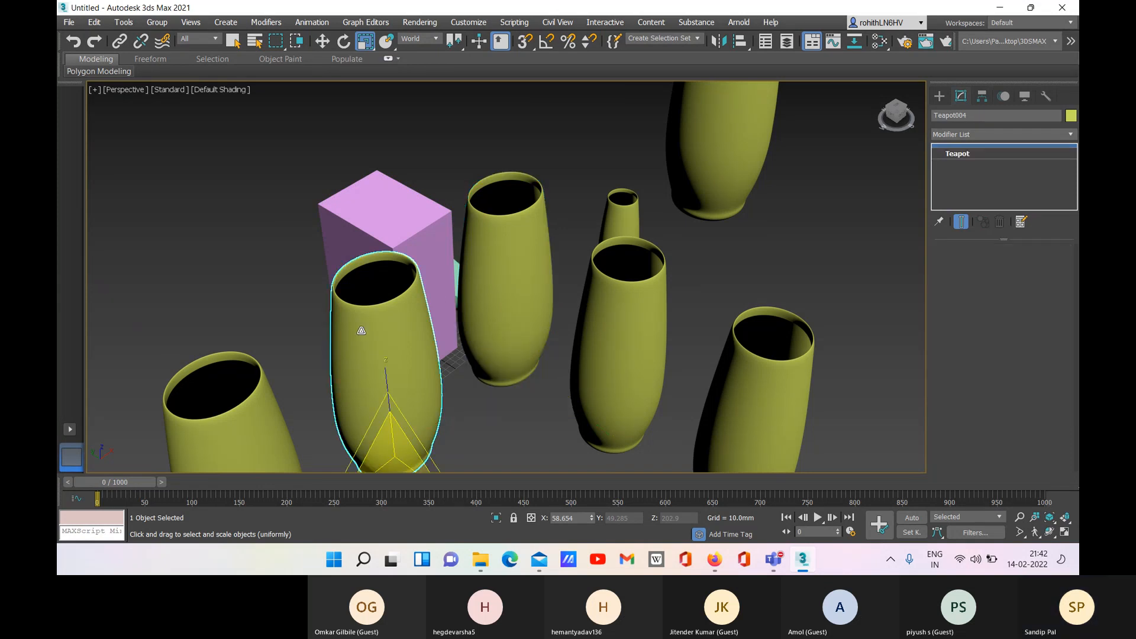
{"action": "left_click", "coordinate": [258, 395]}
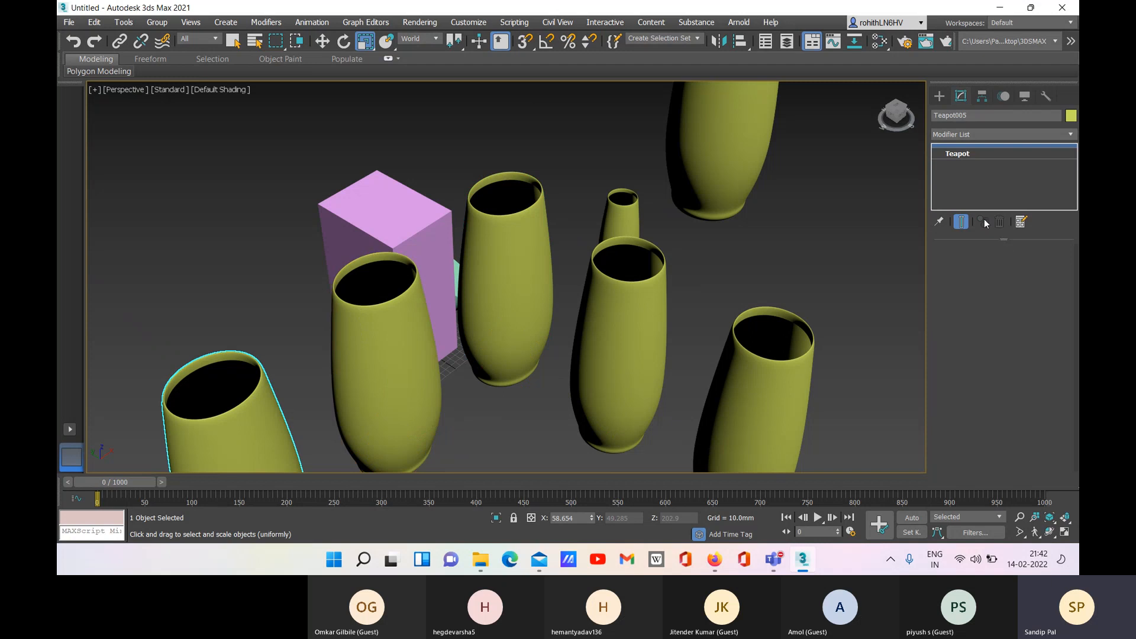
{"action": "left_click", "coordinate": [479, 248]}
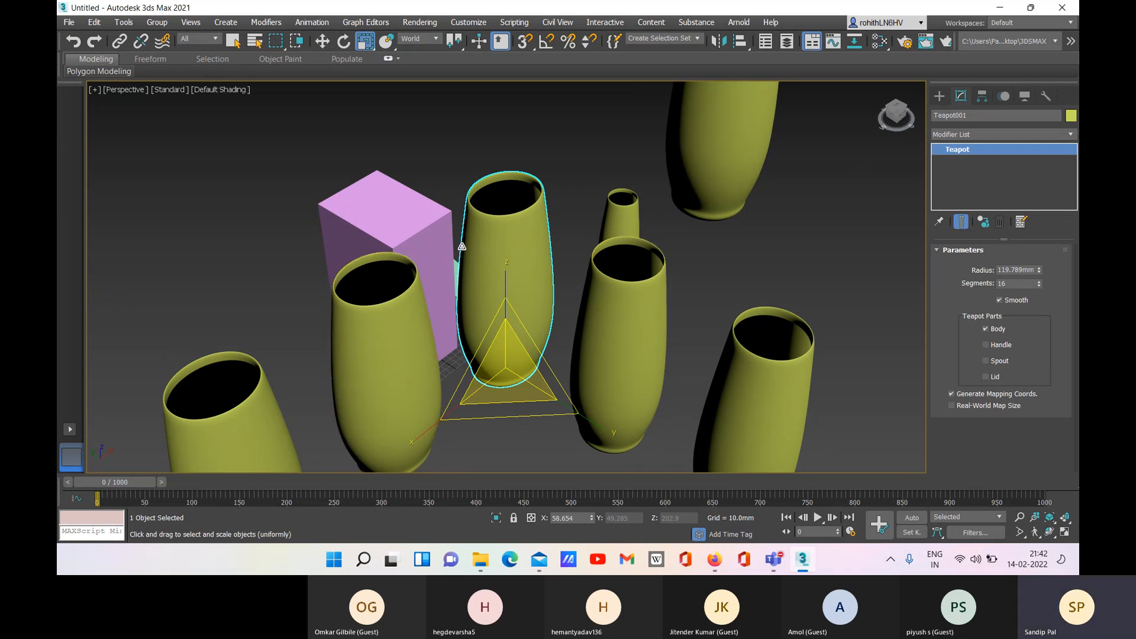
- Select all the vases and boxes in the Perspective view and delete them to empty the scene
{"action": "scroll", "coordinate": [462, 247], "scroll_direction": "down", "scroll_amount": 3}
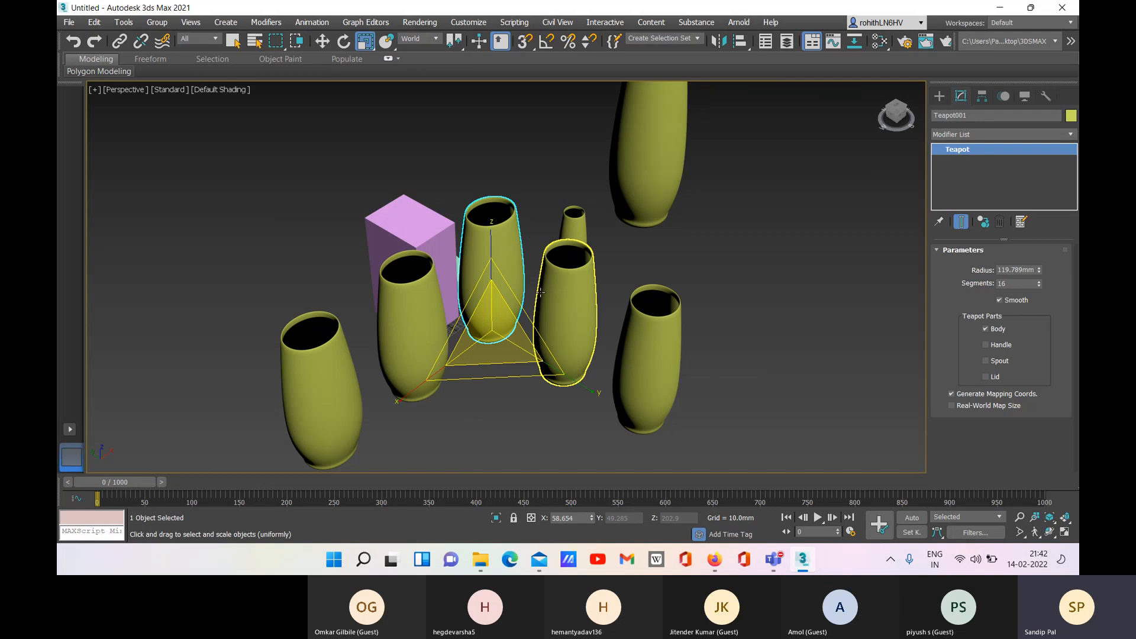
{"action": "scroll", "coordinate": [535, 311], "scroll_direction": "down", "scroll_amount": 3}
{"action": "right_click", "coordinate": [377, 222]}
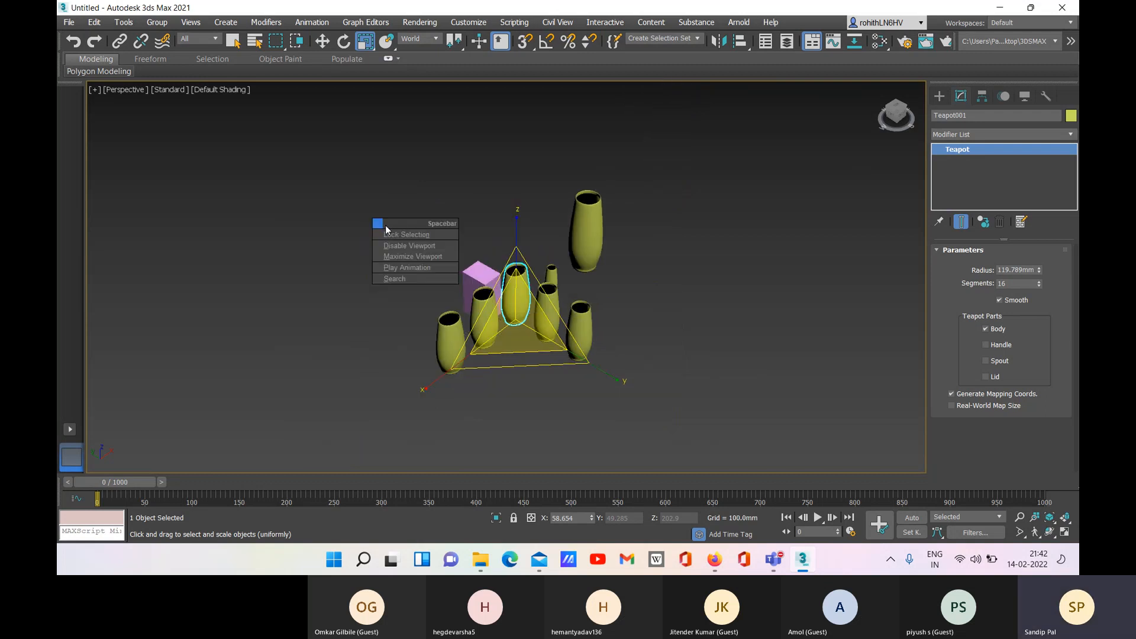
{"action": "left_click", "coordinate": [354, 135]}
{"action": "left_click_drag", "start_coordinate": [330, 151], "coordinate": [662, 421]}
{"action": "key", "text": "Delete"}
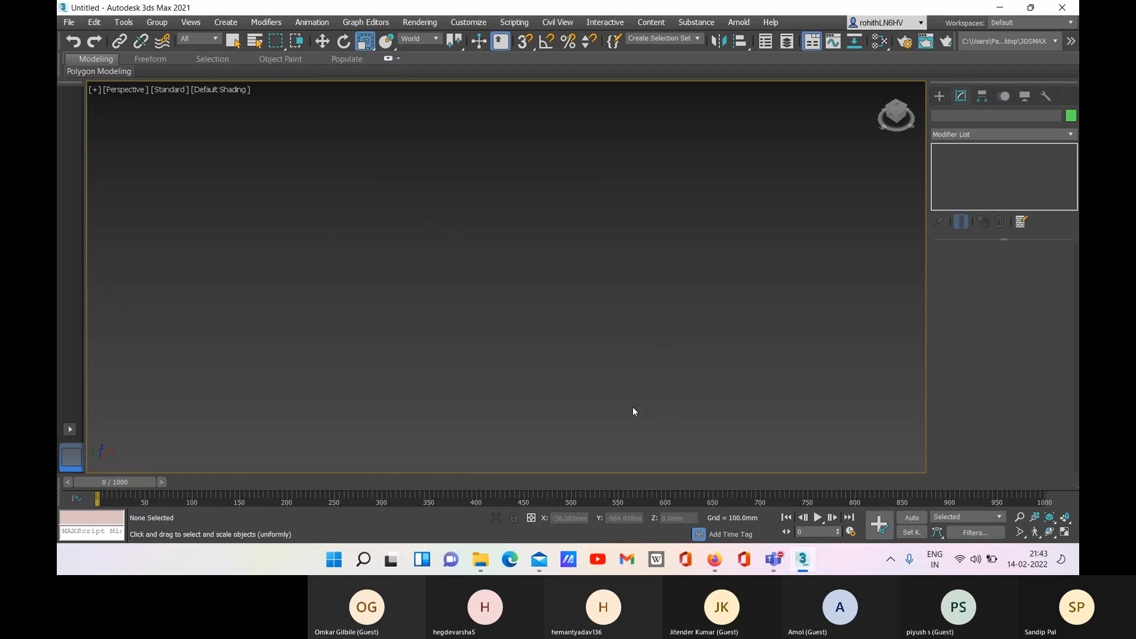
{"action": "key", "text": "z"}
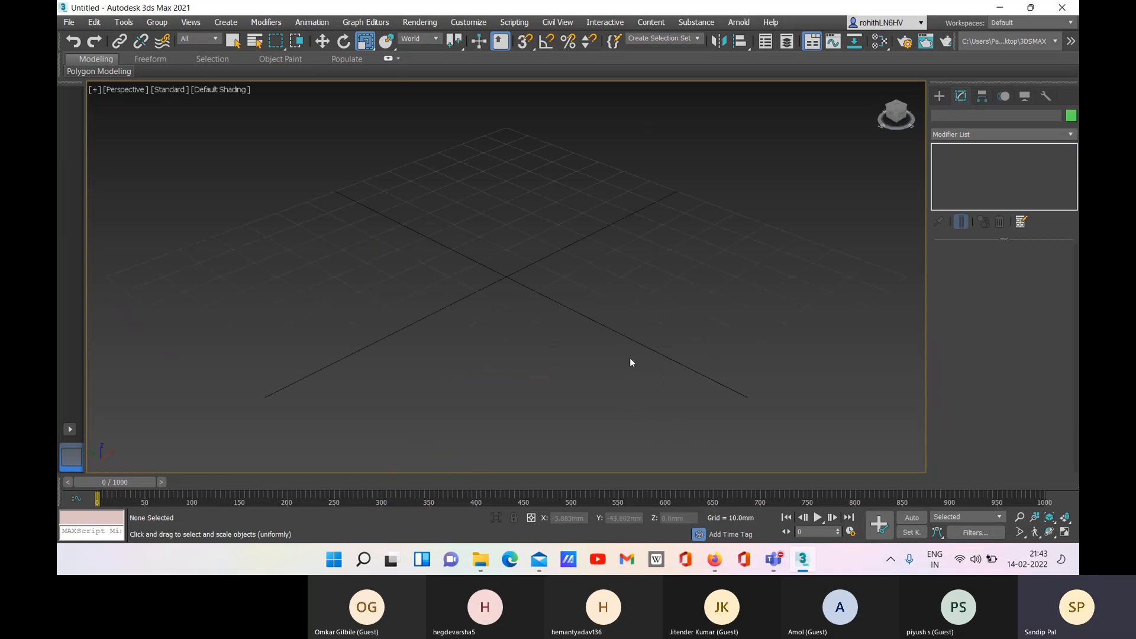
{"action": "scroll", "coordinate": [598, 305], "scroll_direction": "down", "scroll_amount": 4}
{"action": "middle_click_drag", "start_coordinate": [595, 310], "coordinate": [602, 350]}
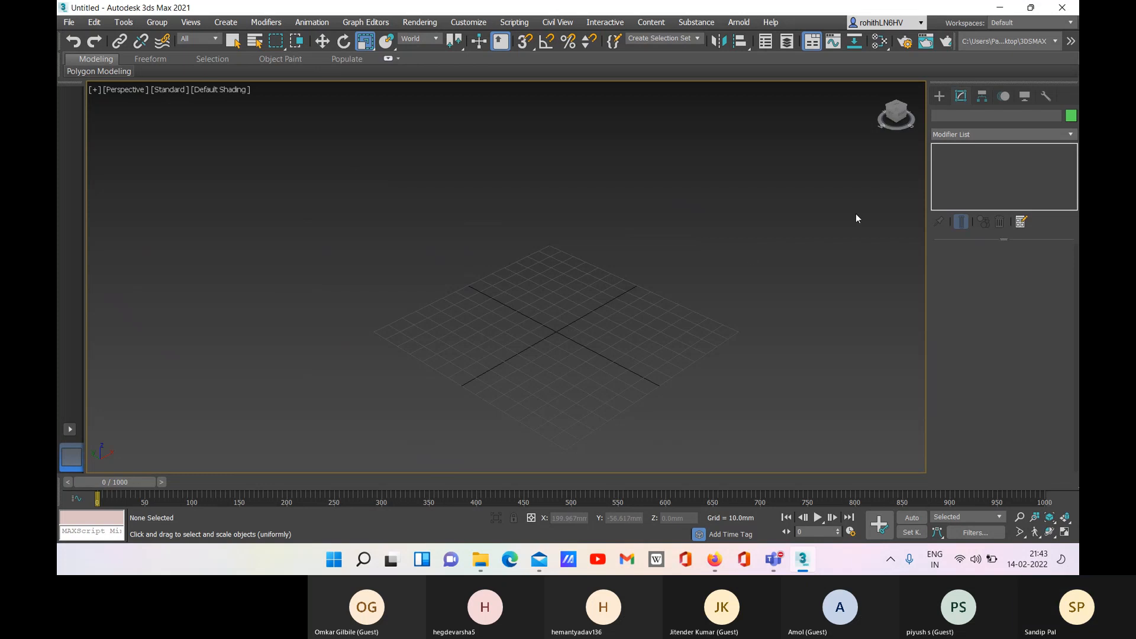
{"action": "left_click", "coordinate": [941, 96]}
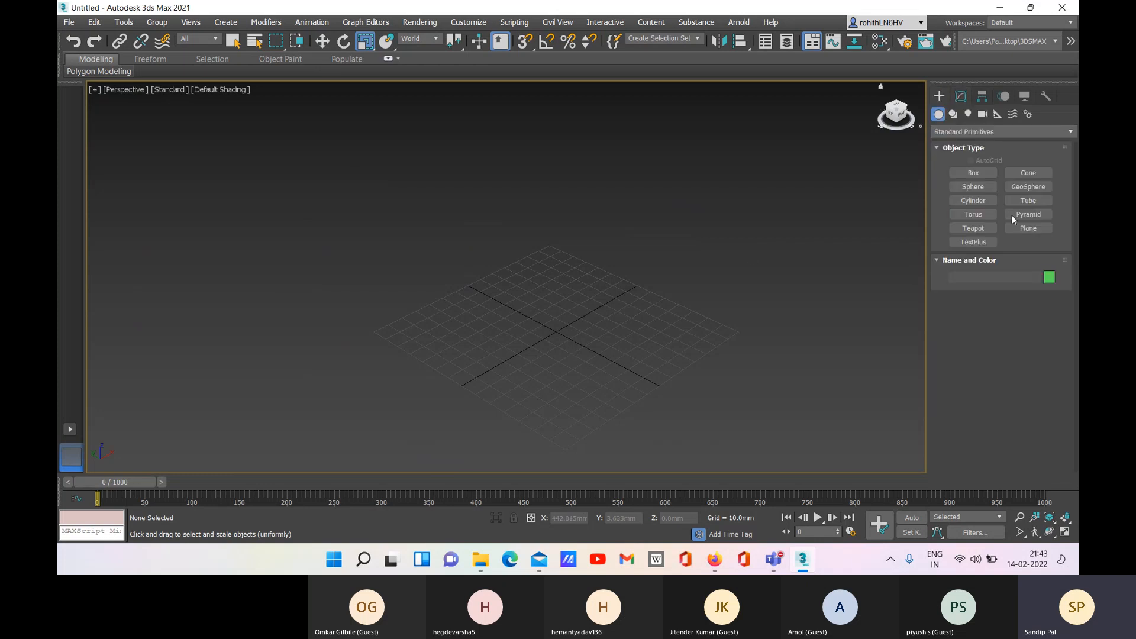
{"action": "right_click", "coordinate": [973, 173]}
{"action": "left_click", "coordinate": [974, 172]}
{"action": "left_click", "coordinate": [973, 173]}
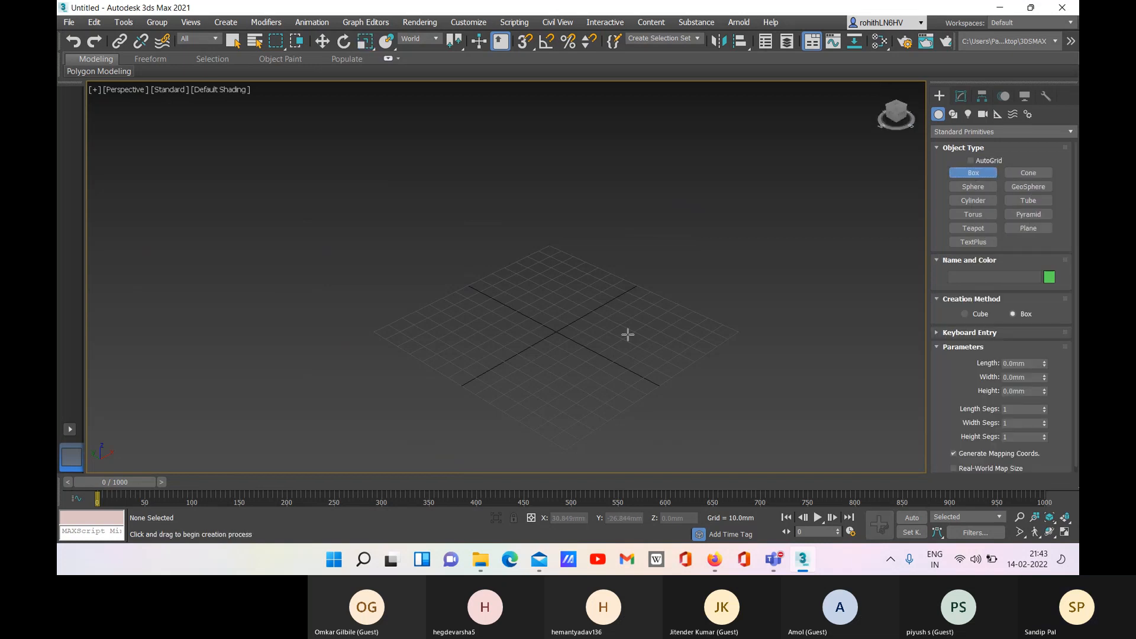
{"action": "middle_click_drag", "start_coordinate": [540, 355], "coordinate": [616, 384], "text": "alt"}
{"action": "scroll", "coordinate": [568, 282], "scroll_direction": "up", "scroll_amount": 5}
{"action": "scroll", "coordinate": [591, 317], "scroll_direction": "down", "scroll_amount": 5}
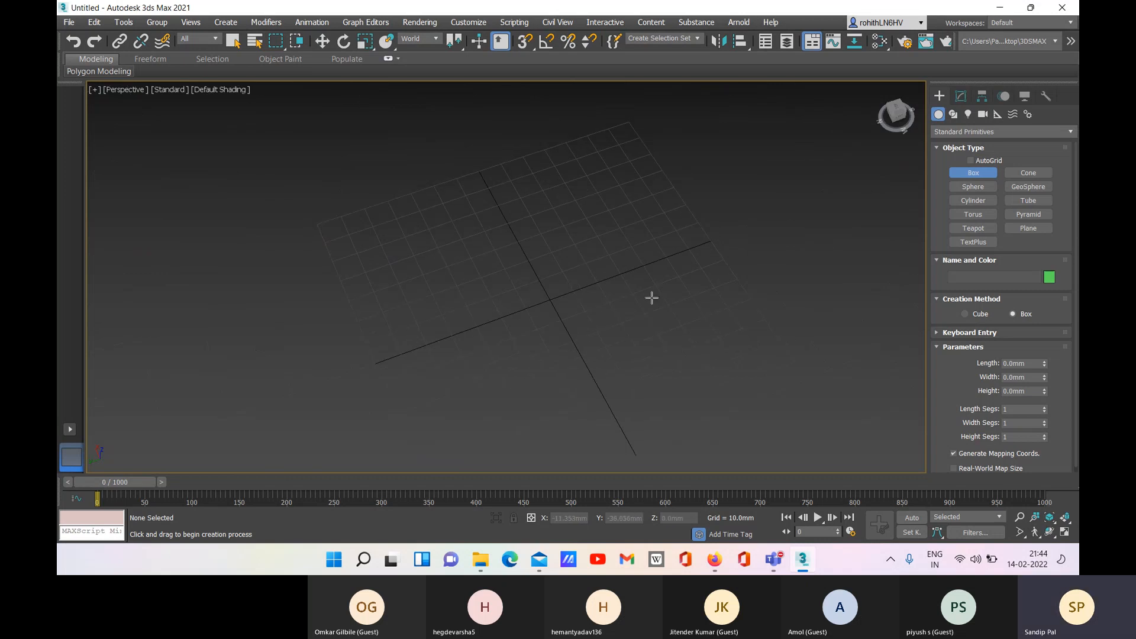
{"action": "key", "text": "r"}
{"action": "right_click", "coordinate": [442, 308]}
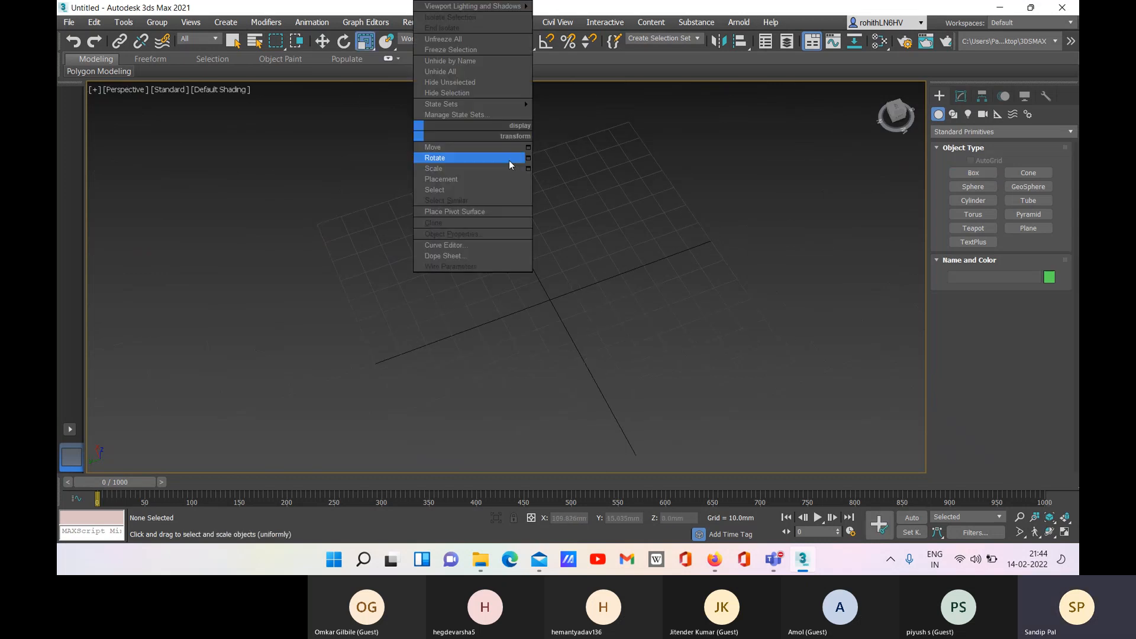
{"action": "left_click", "coordinate": [356, 268]}
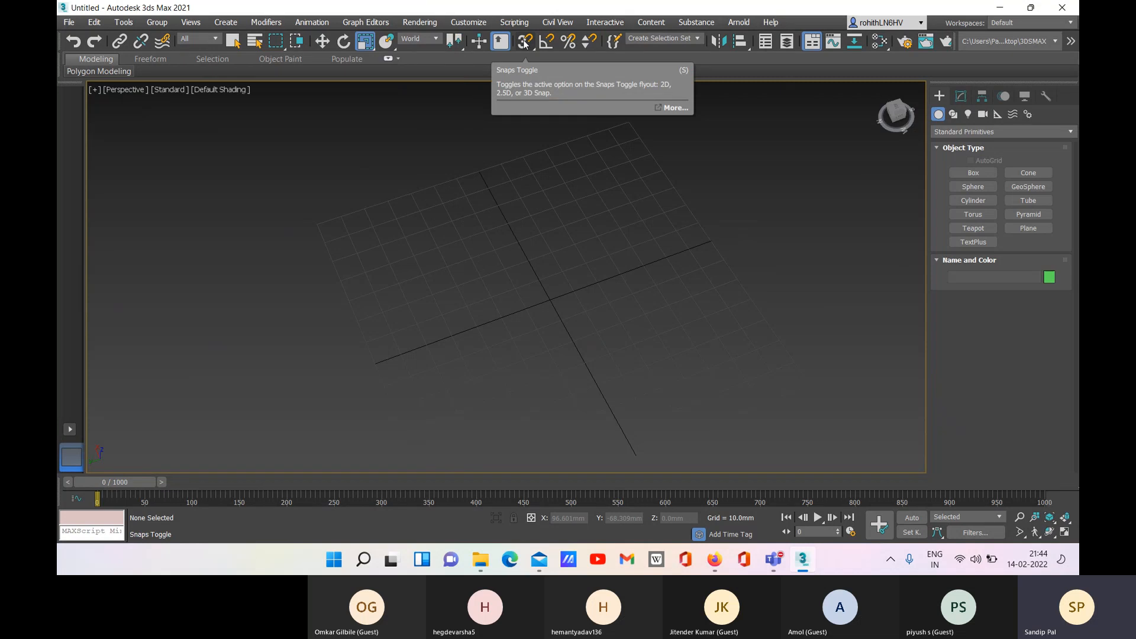
- Turn on 3D snapping and review the Snaps and Home Grid options in the Grid and Snap Settings
{"action": "key", "text": "s"}
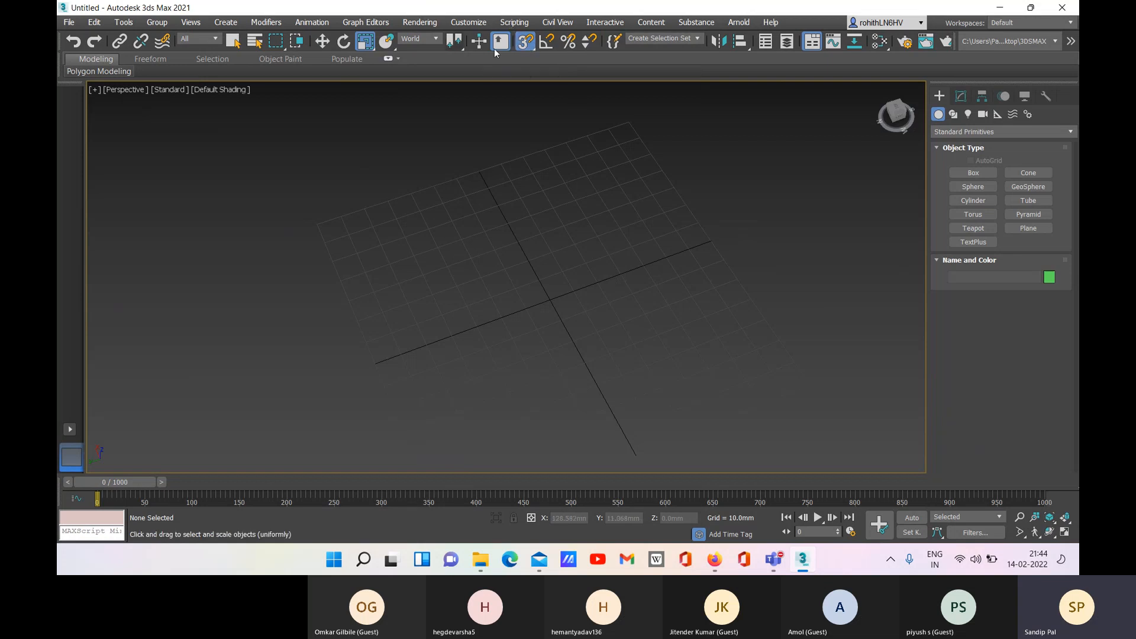
{"action": "left_click", "coordinate": [967, 169]}
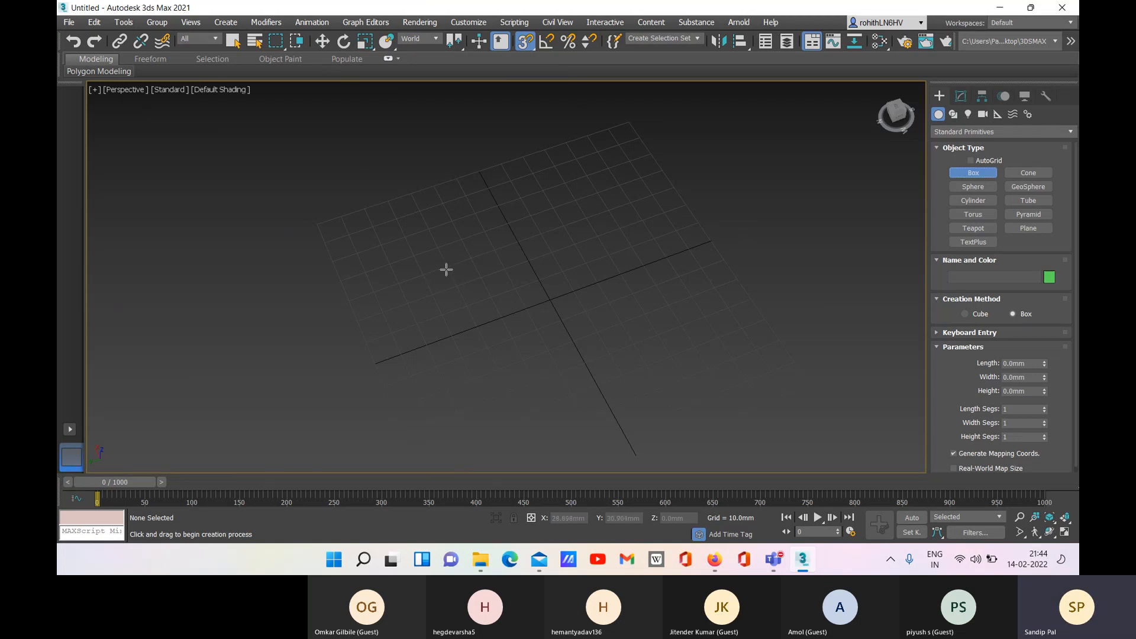
{"action": "right_click", "coordinate": [524, 45]}
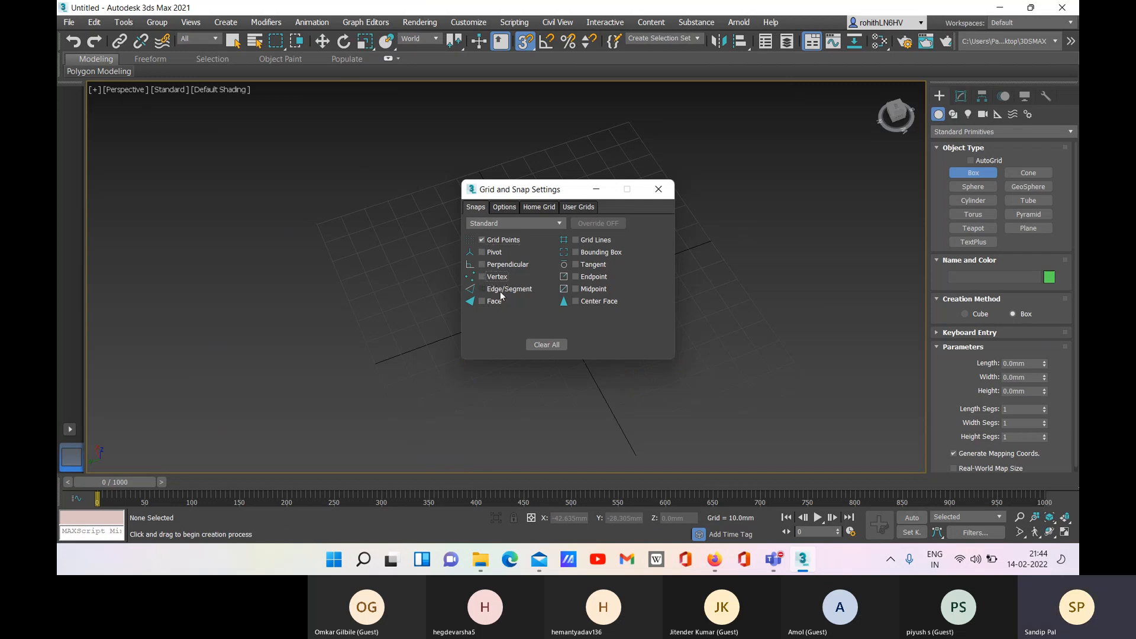
{"action": "key", "text": "r"}
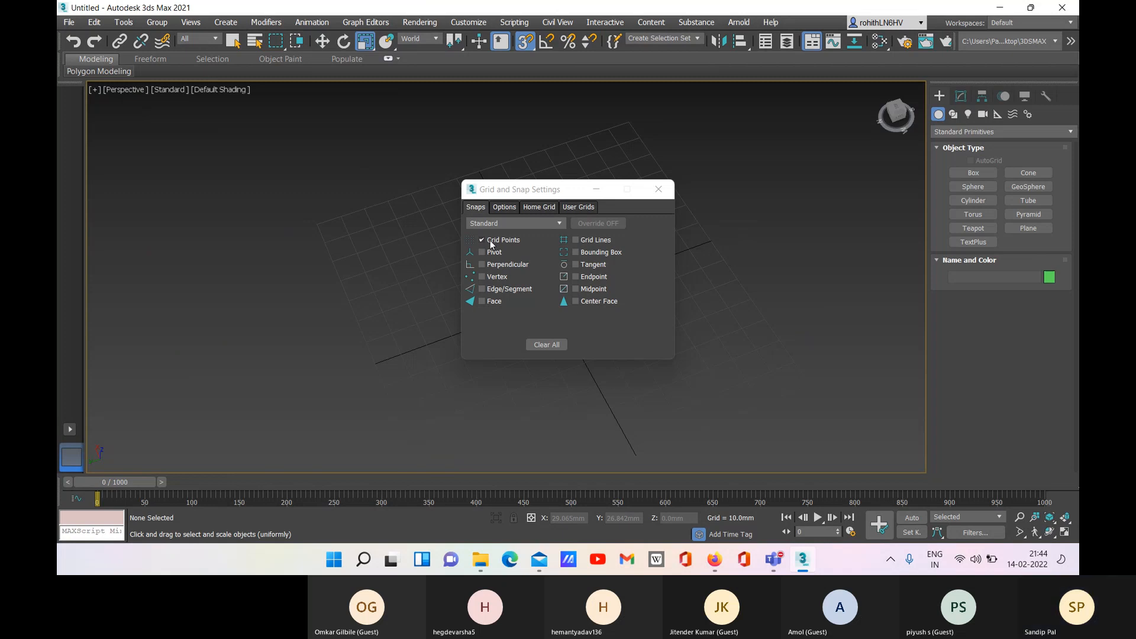
{"action": "right_click", "coordinate": [329, 250]}
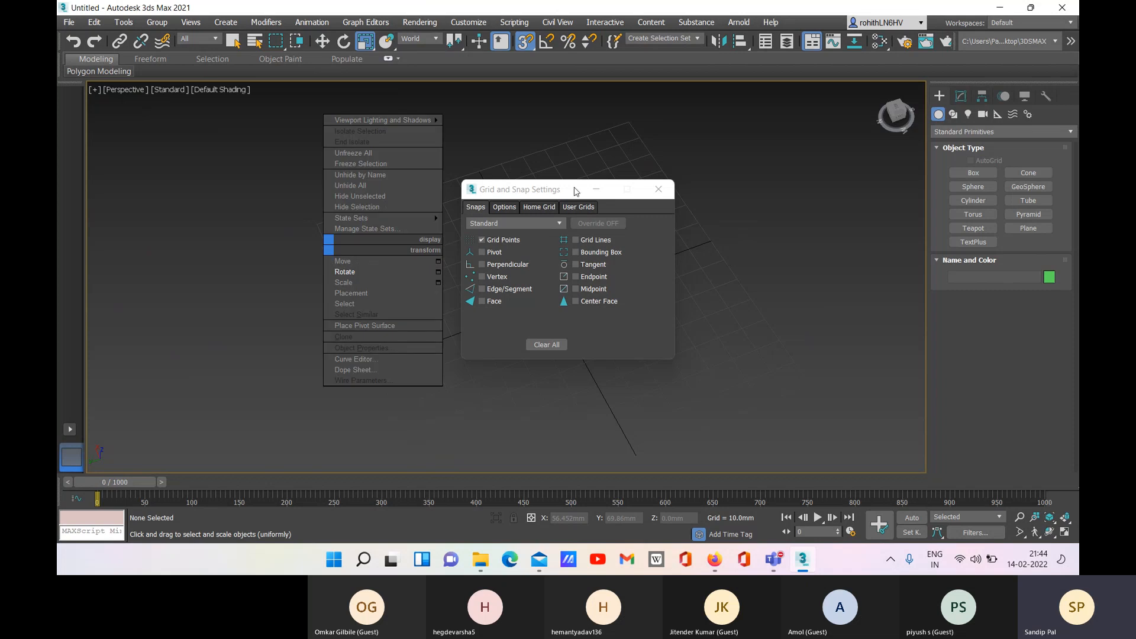
{"action": "left_click", "coordinate": [548, 188]}
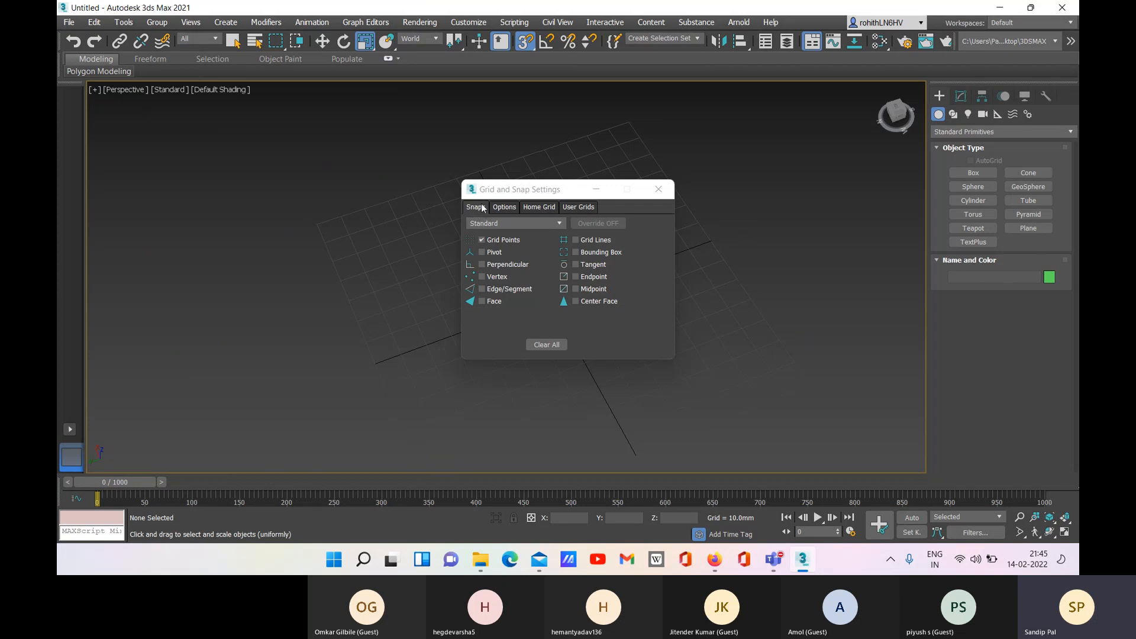
{"action": "left_click", "coordinate": [540, 207]}
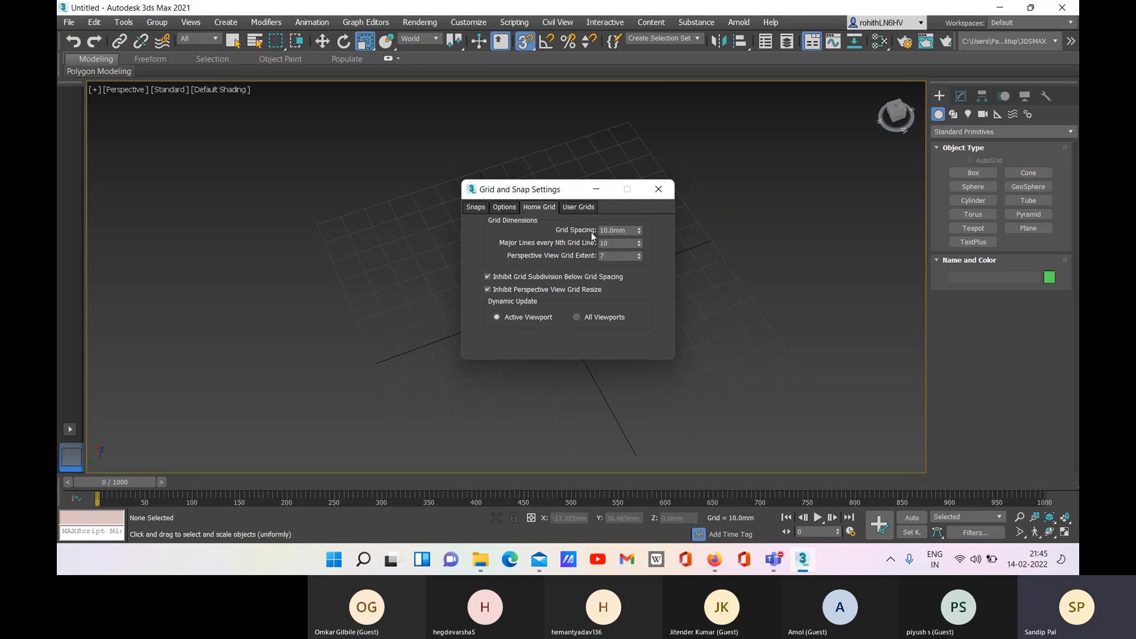
{"action": "left_click", "coordinate": [658, 191]}
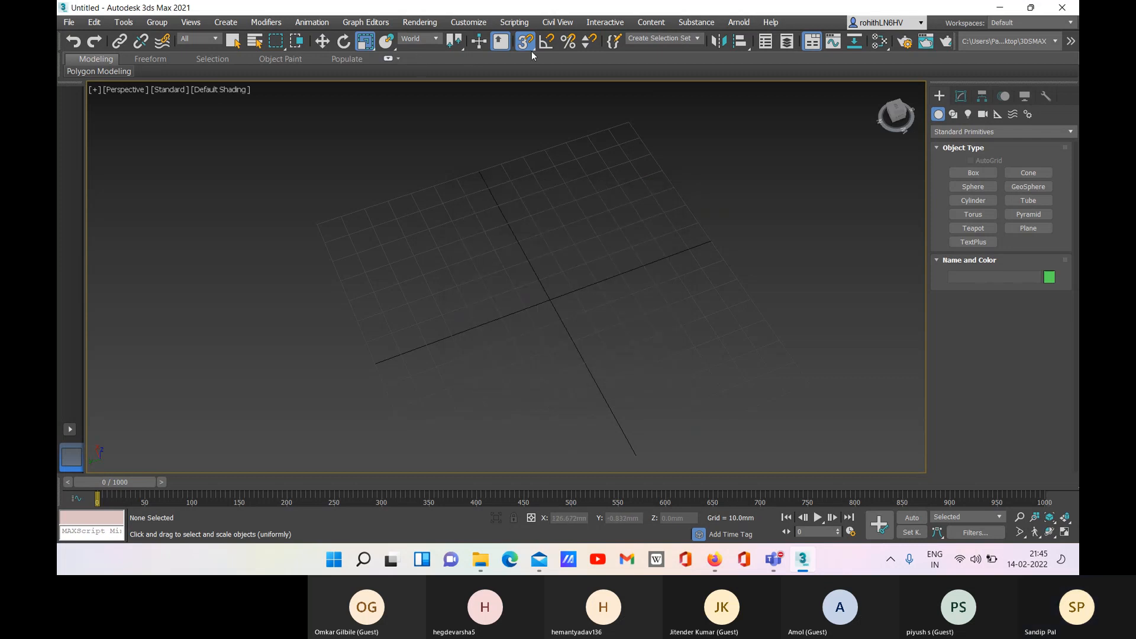
{"action": "left_click", "coordinate": [973, 173]}
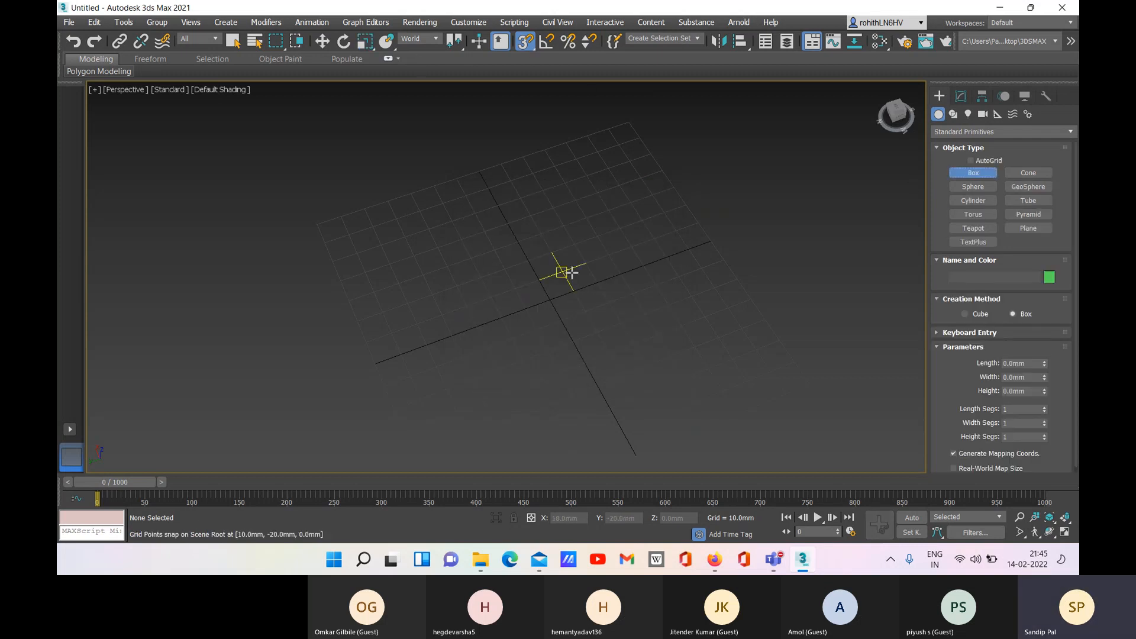
{"action": "middle_click_drag", "start_coordinate": [468, 267], "coordinate": [465, 268]}
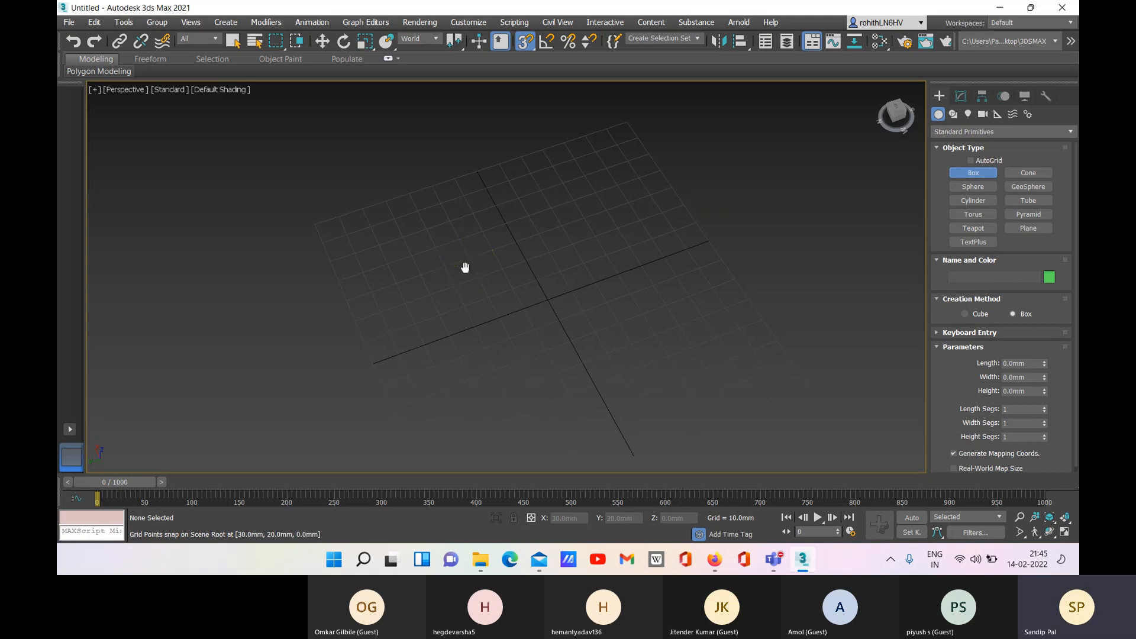
{"action": "scroll", "coordinate": [461, 302], "scroll_direction": "up", "scroll_amount": 5}
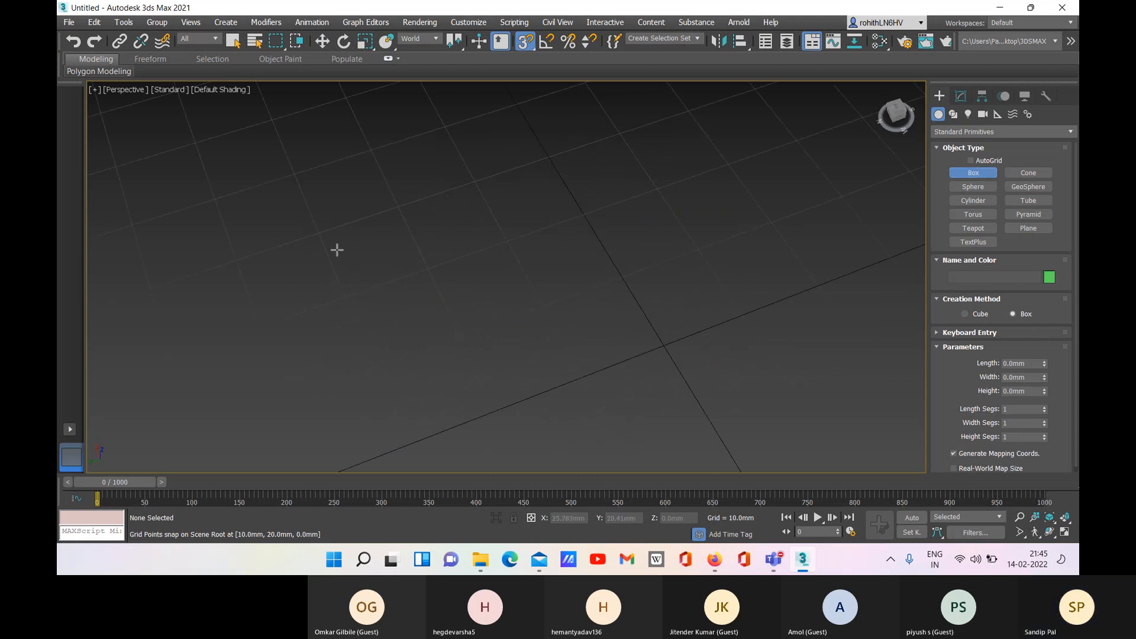
{"action": "scroll", "coordinate": [337, 249], "scroll_direction": "down", "scroll_amount": 3}
{"action": "left_click_drag", "start_coordinate": [330, 237], "coordinate": [584, 312]}
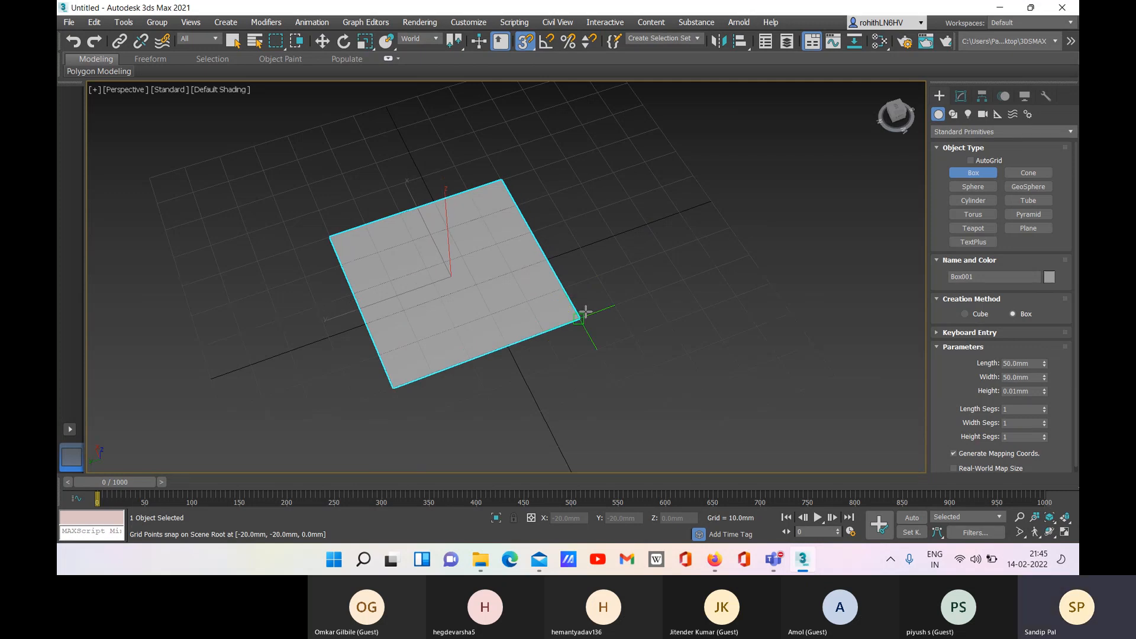
{"action": "key", "text": "r"}
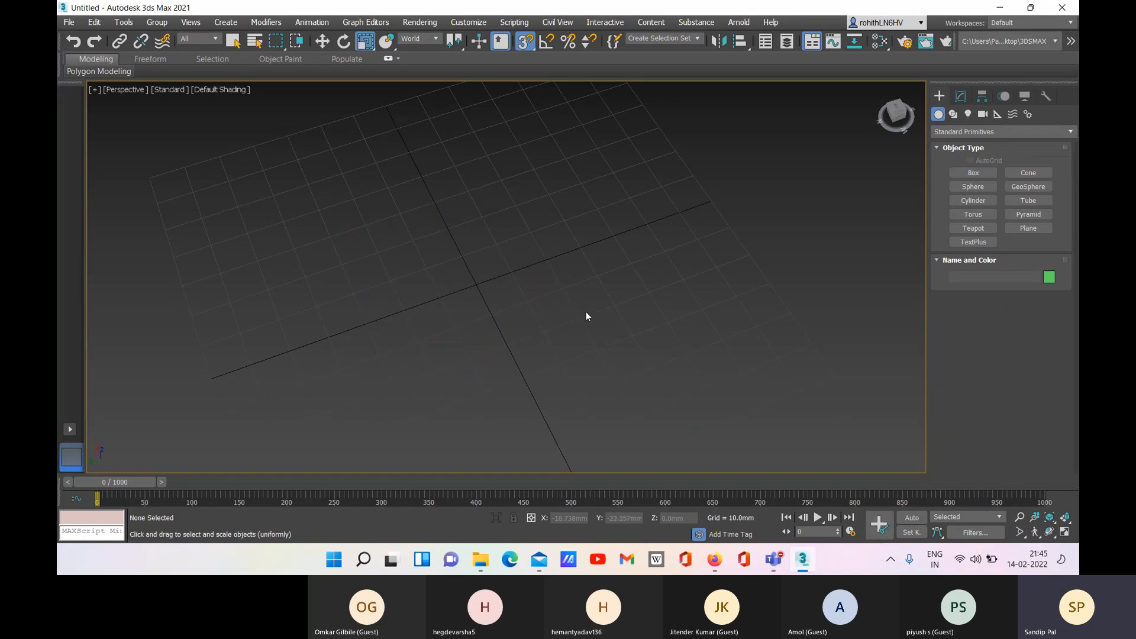
{"action": "left_click", "coordinate": [957, 173]}
{"action": "mouse_move", "coordinate": [367, 225]}
{"action": "left_mouse_down"}
{"action": "mouse_move", "coordinate": [578, 317]}
{"action": "mouse_move", "coordinate": [667, 326]}
{"action": "left_mouse_up"}
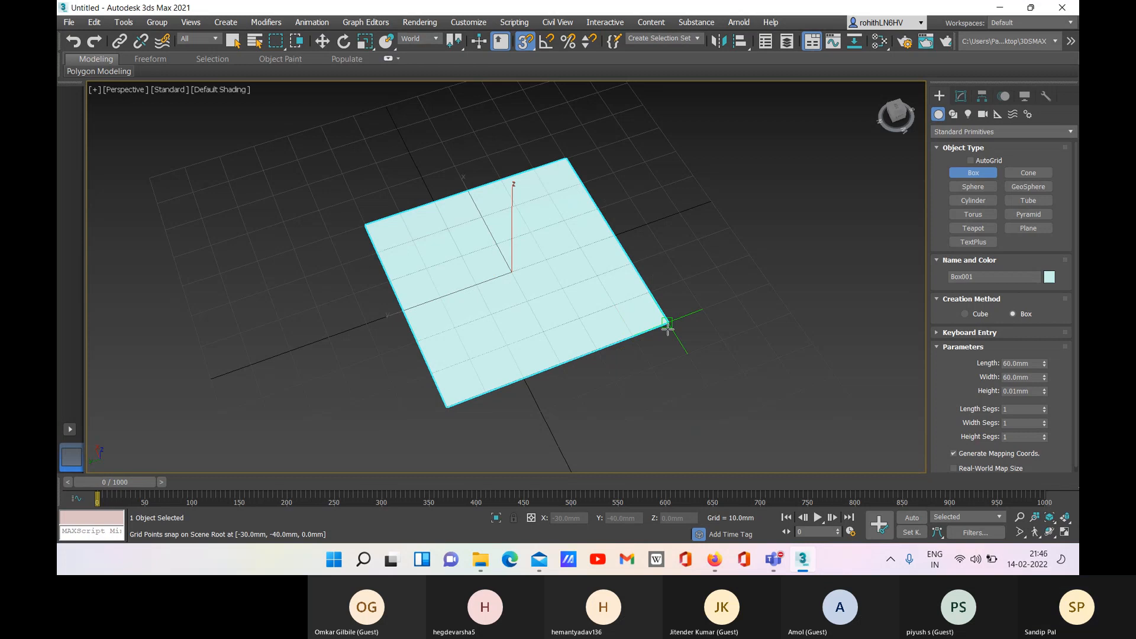
{"action": "left_click_drag", "start_coordinate": [667, 326], "coordinate": [668, 325]}
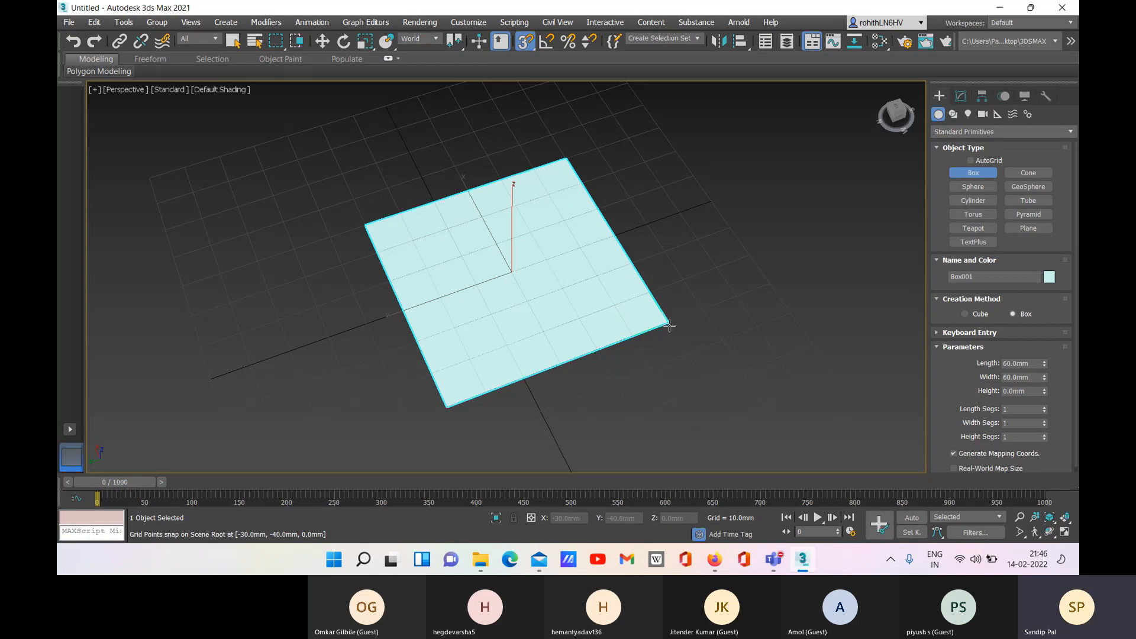
{"action": "right_click", "coordinate": [671, 294]}
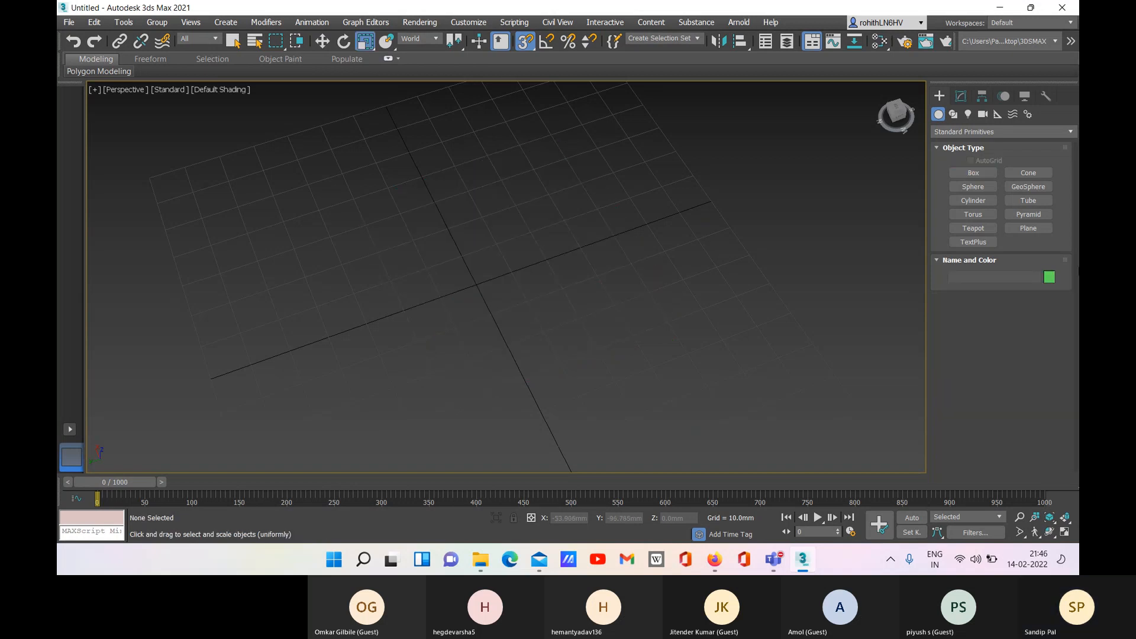
- Create a box 60 mm long, 60 mm wide and 10 mm high, snapped to grid points and centred on the origin
{"action": "left_click", "coordinate": [975, 172]}
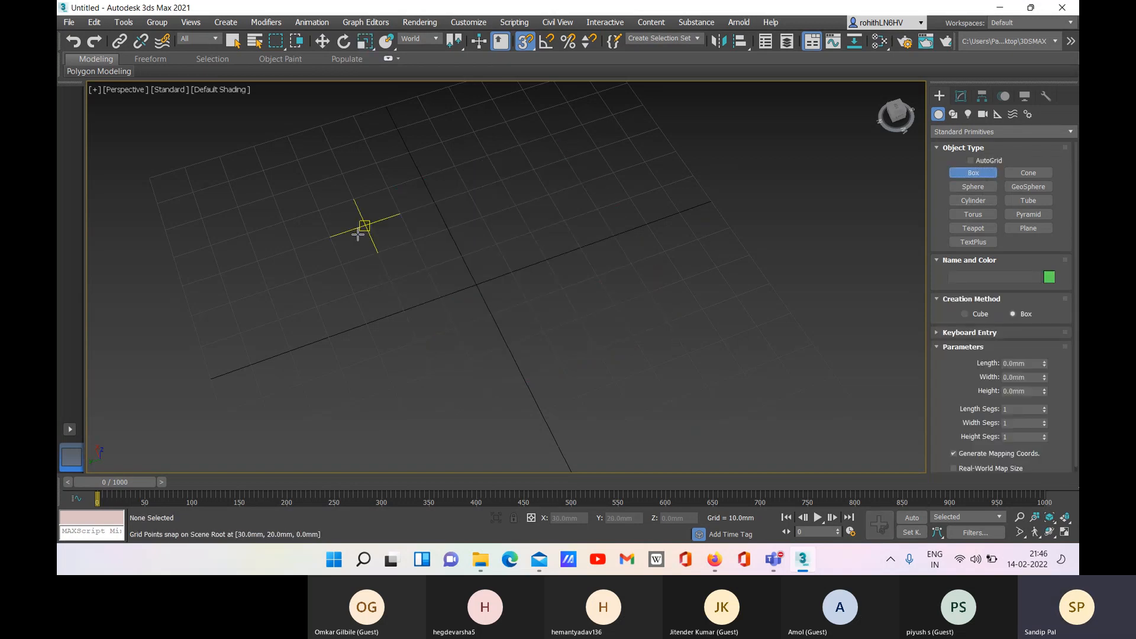
{"action": "left_click_drag", "start_coordinate": [329, 238], "coordinate": [628, 333]}
{"action": "left_click", "coordinate": [633, 299]}
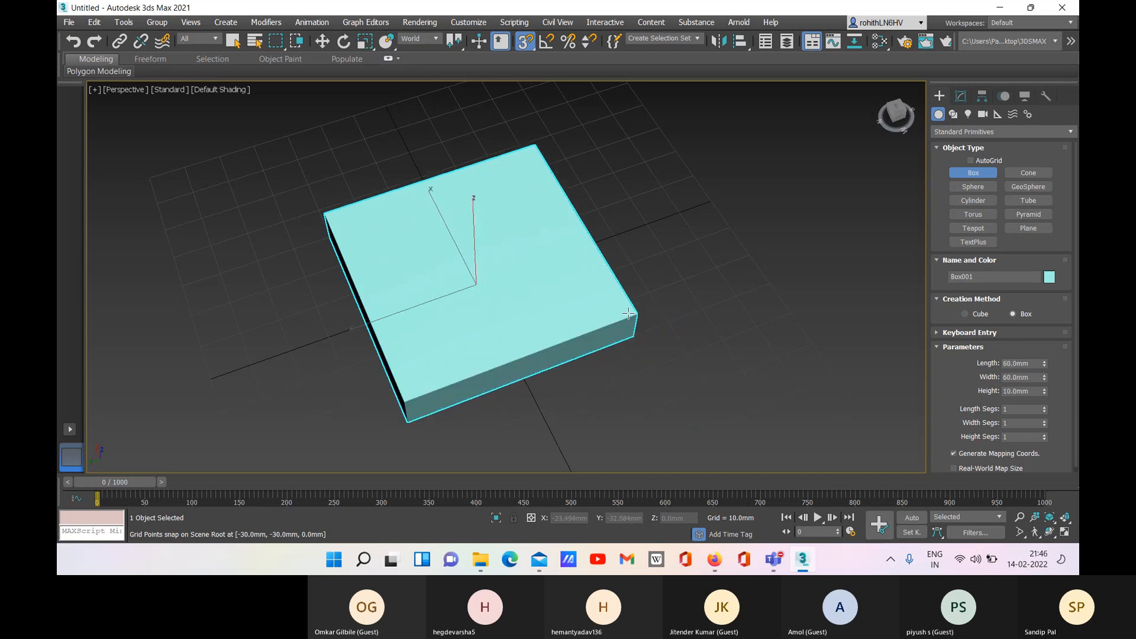
{"action": "key", "text": "r"}
{"action": "middle_click_drag", "start_coordinate": [676, 349], "coordinate": [661, 314], "text": "alt"}
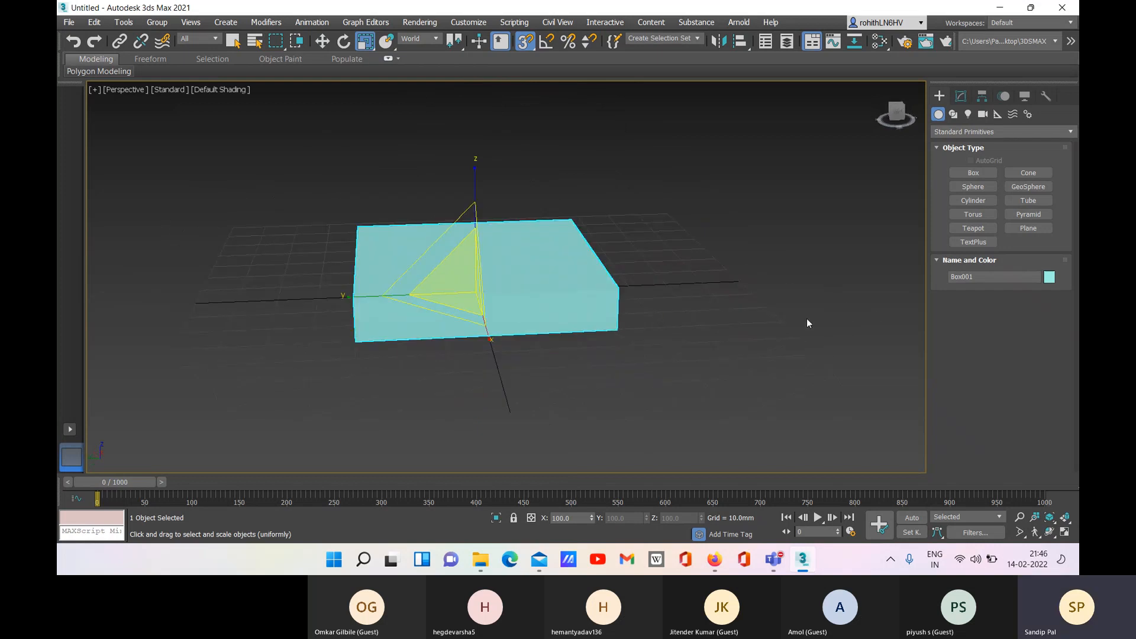
- Set the box's height to 5 mm
{"action": "left_click", "coordinate": [961, 97]}
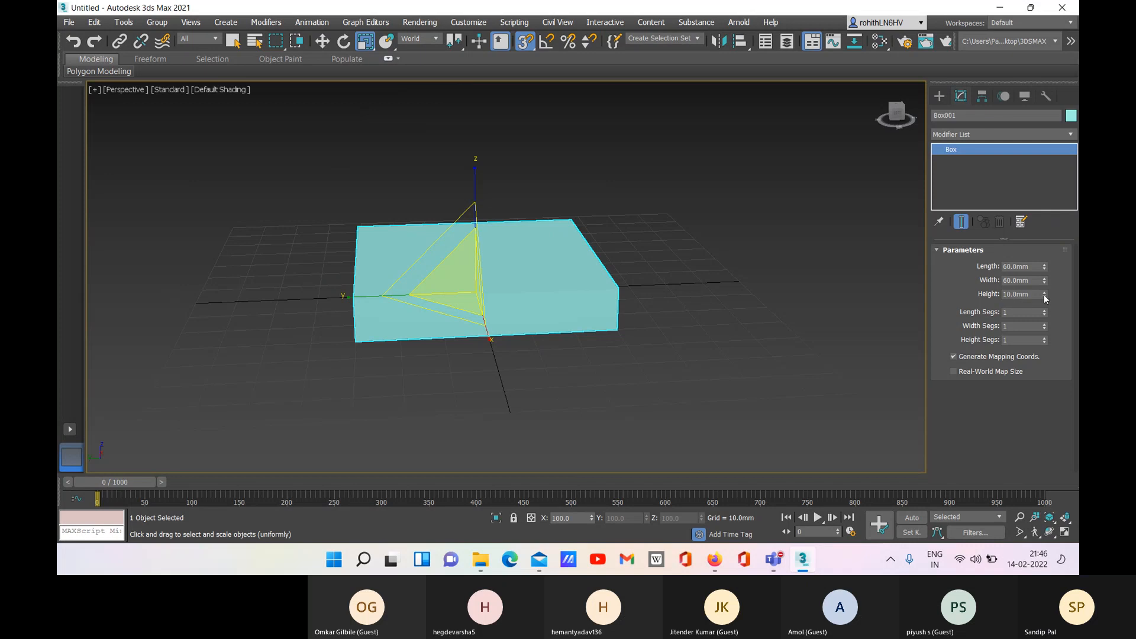
{"action": "left_click", "coordinate": [1018, 294]}
{"action": "left_click_drag", "start_coordinate": [1013, 292], "coordinate": [997, 293]}
{"action": "type", "text": "5"}
{"action": "key", "text": "Return"}
{"action": "middle_click_drag", "start_coordinate": [673, 332], "coordinate": [720, 351]}
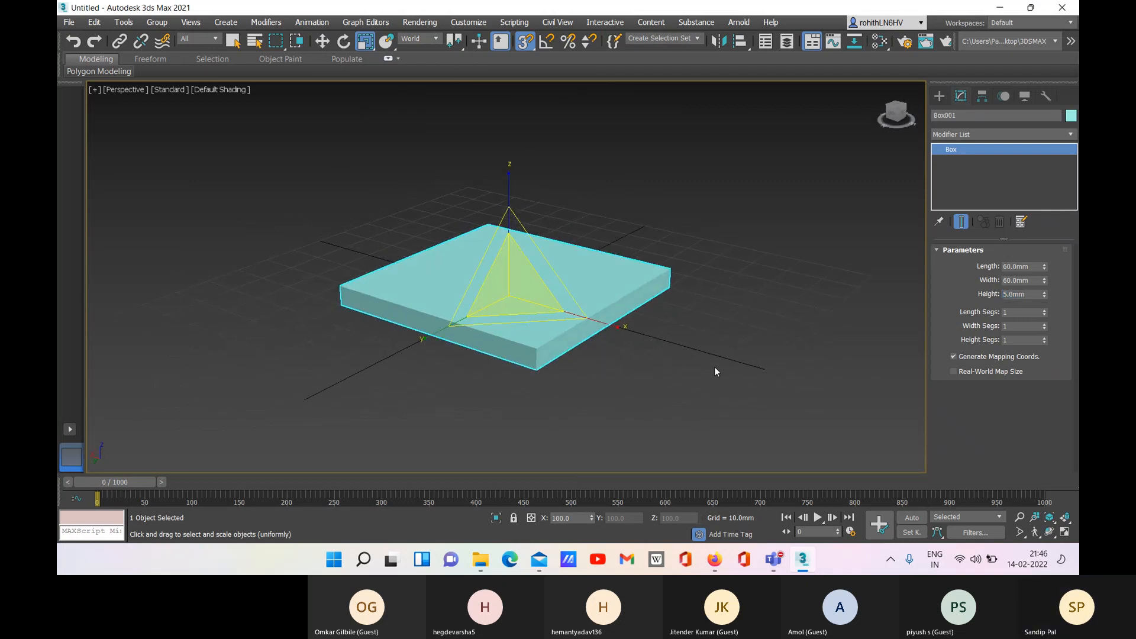
{"action": "middle_click_drag", "start_coordinate": [708, 357], "coordinate": [688, 375]}
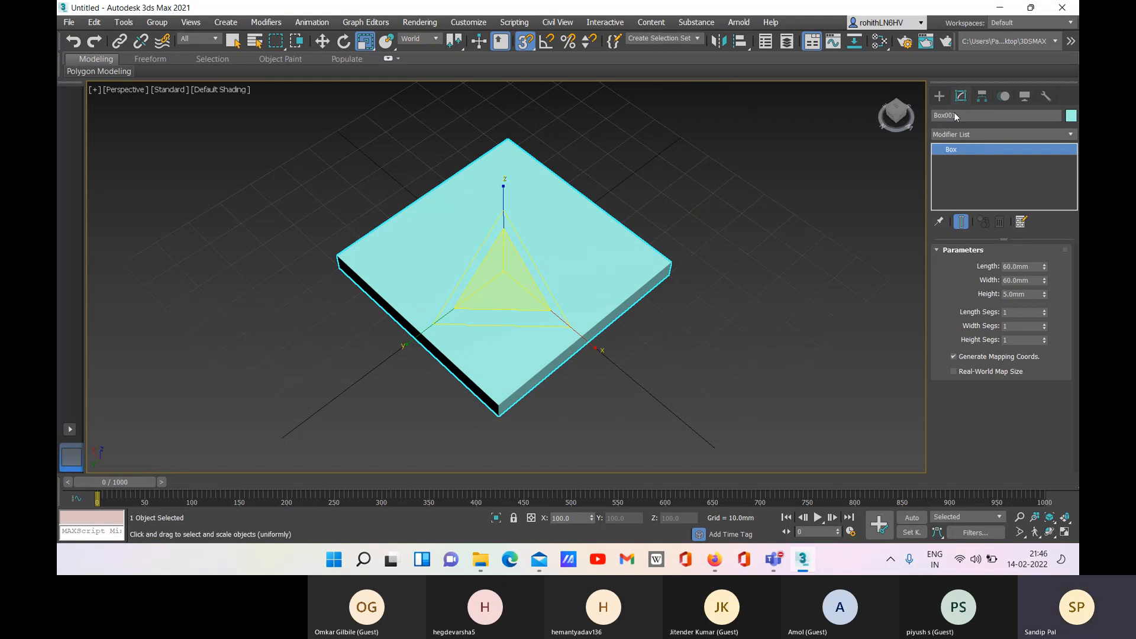
{"action": "right_click", "coordinate": [830, 202]}
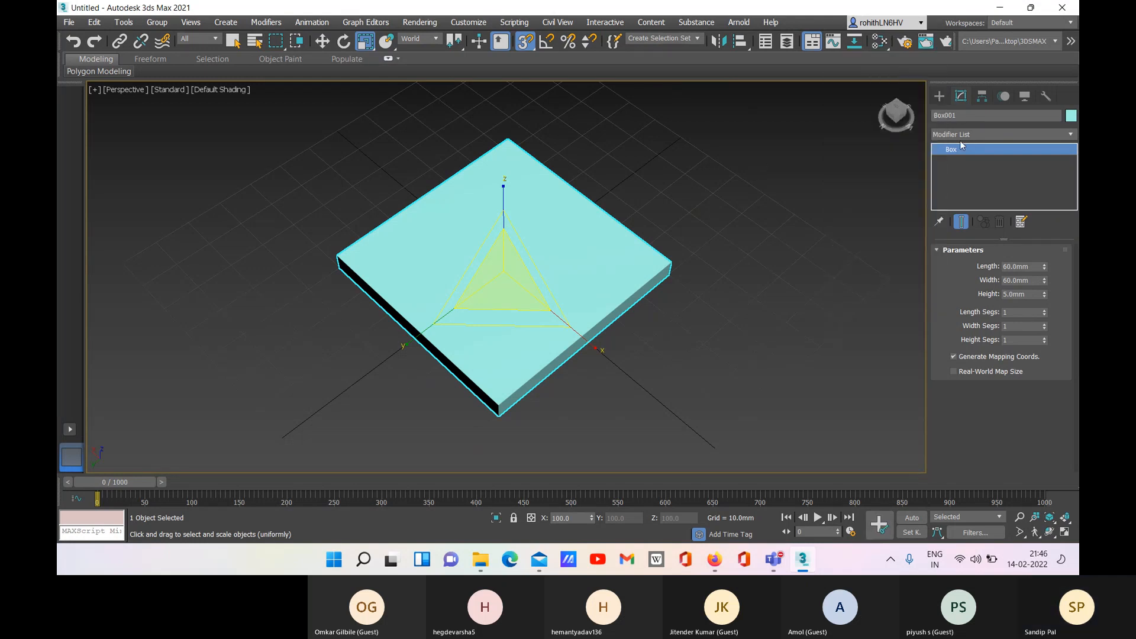
{"action": "left_click", "coordinate": [939, 96]}
{"action": "left_click", "coordinate": [972, 173]}
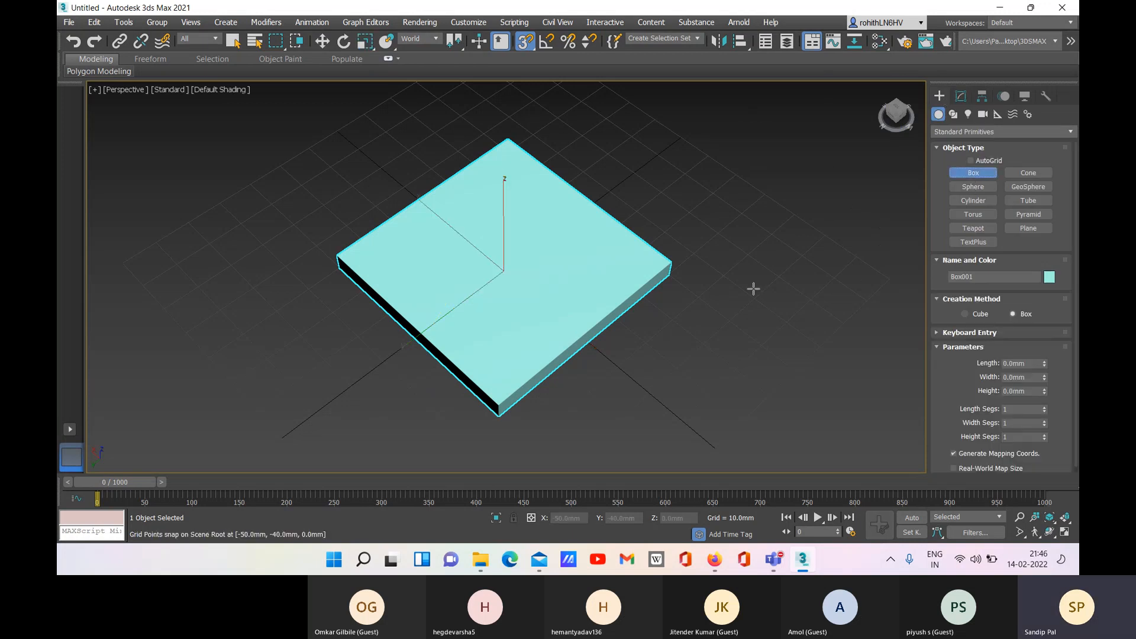
{"action": "key", "text": "r"}
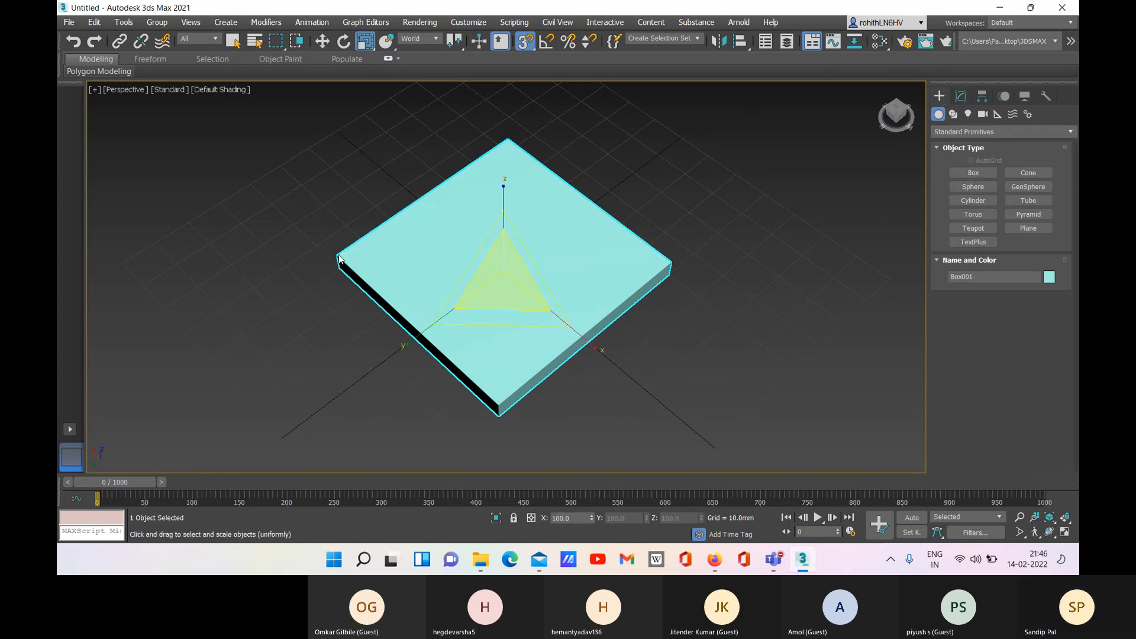
- Switch the geometry category to Extended Primitives and start the ChamferBox tool
{"action": "left_click", "coordinate": [981, 132]}
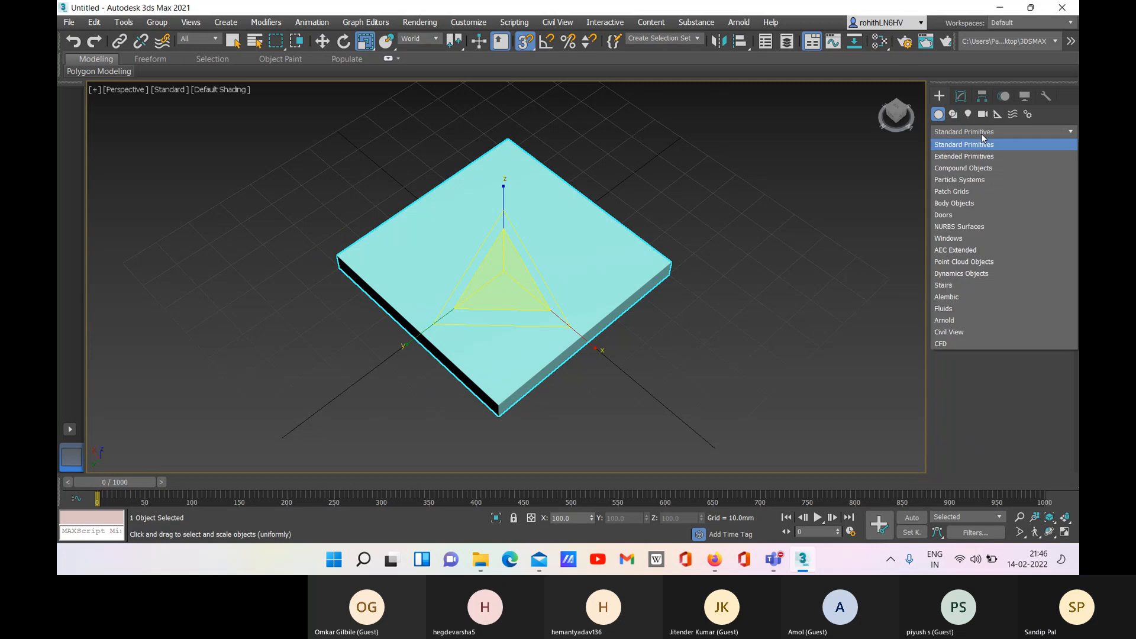
{"action": "left_click", "coordinate": [967, 155]}
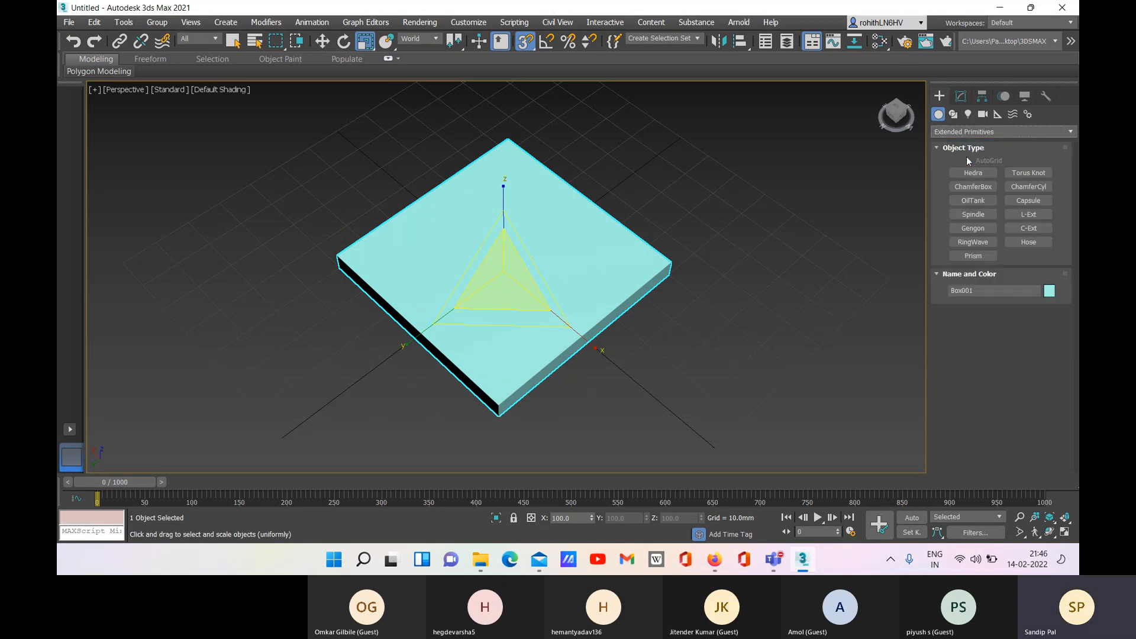
{"action": "left_click", "coordinate": [974, 187]}
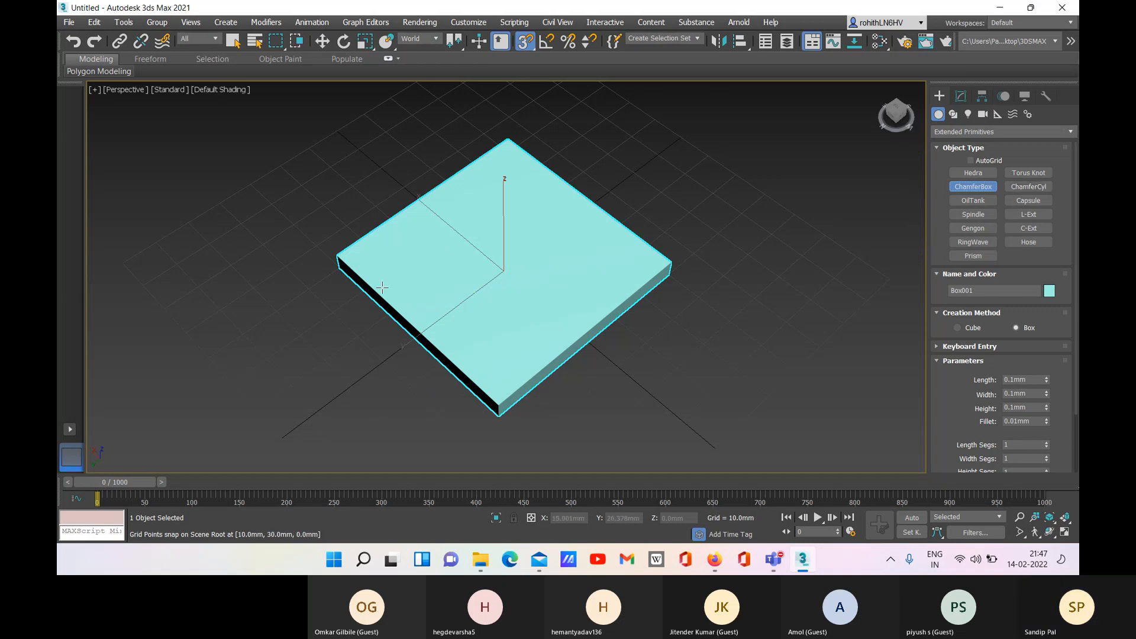
- Try a 60 × 60 × 10 mm chamfer box snapped to the existing box's base corners, and undo it
{"action": "left_click_drag", "start_coordinate": [338, 266], "coordinate": [676, 276]}
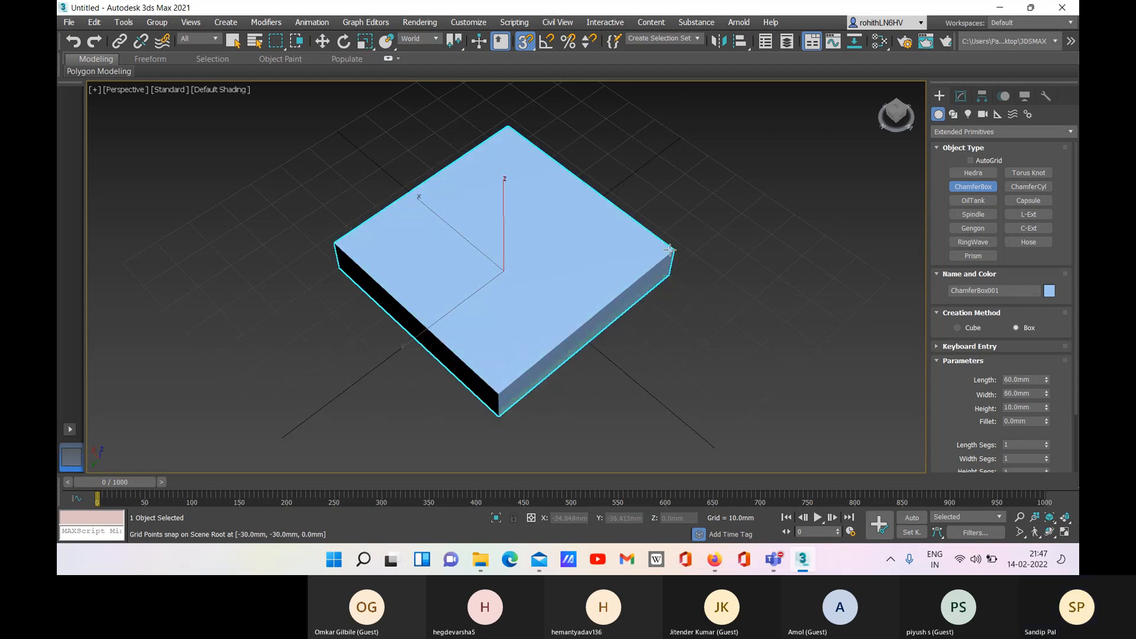
{"action": "left_click", "coordinate": [668, 257]}
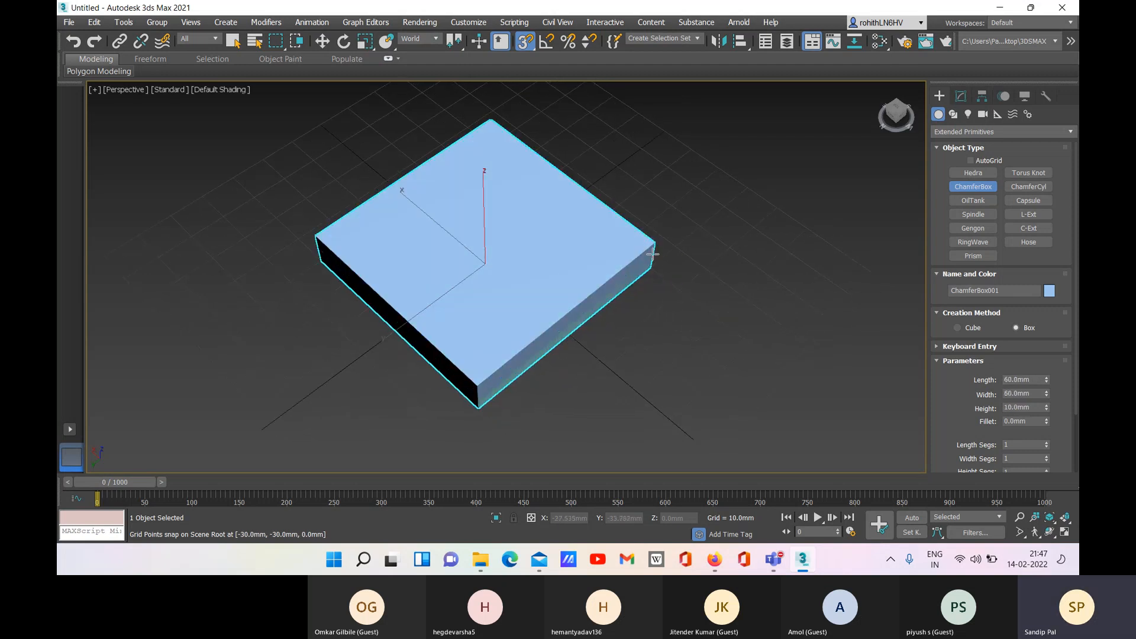
{"action": "left_click", "coordinate": [667, 254]}
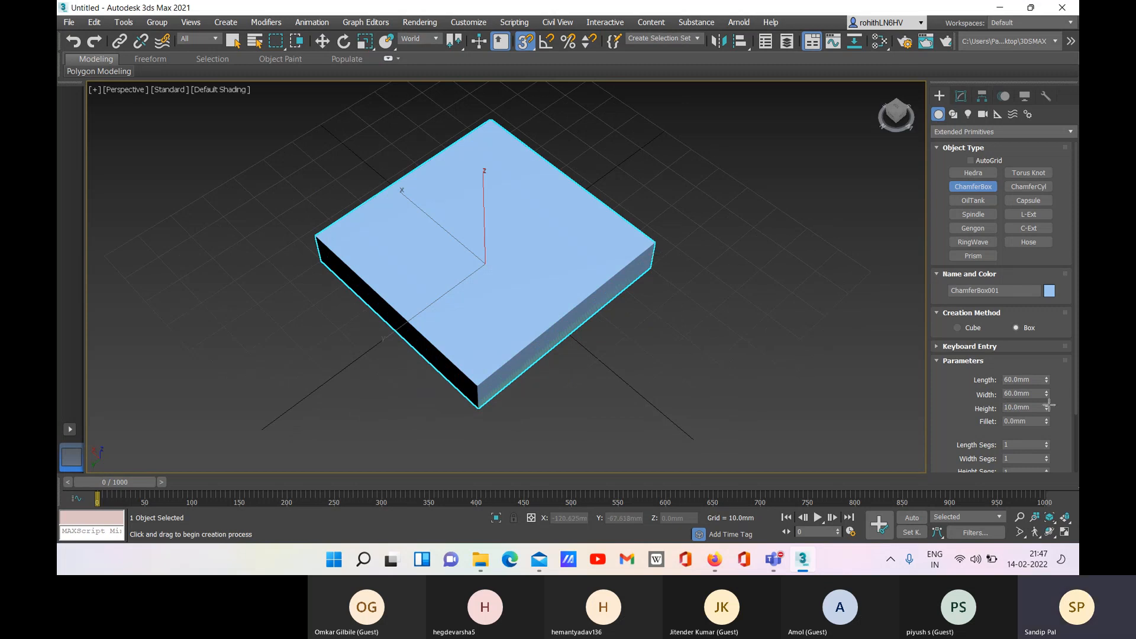
{"action": "right_click", "coordinate": [998, 425]}
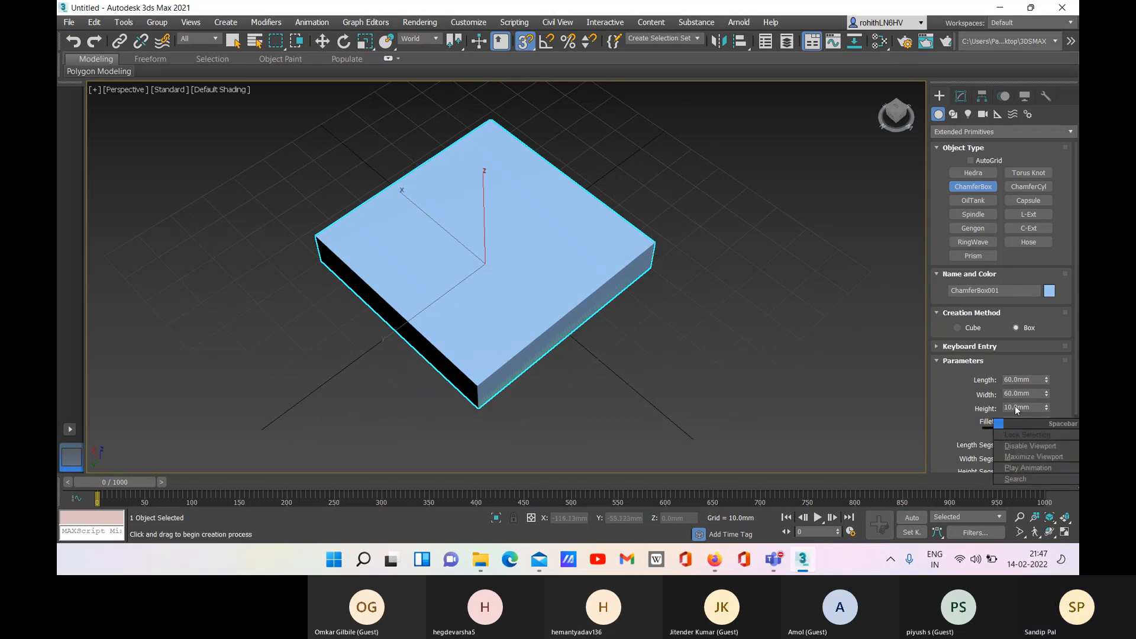
{"action": "key", "text": "ctrl+z"}
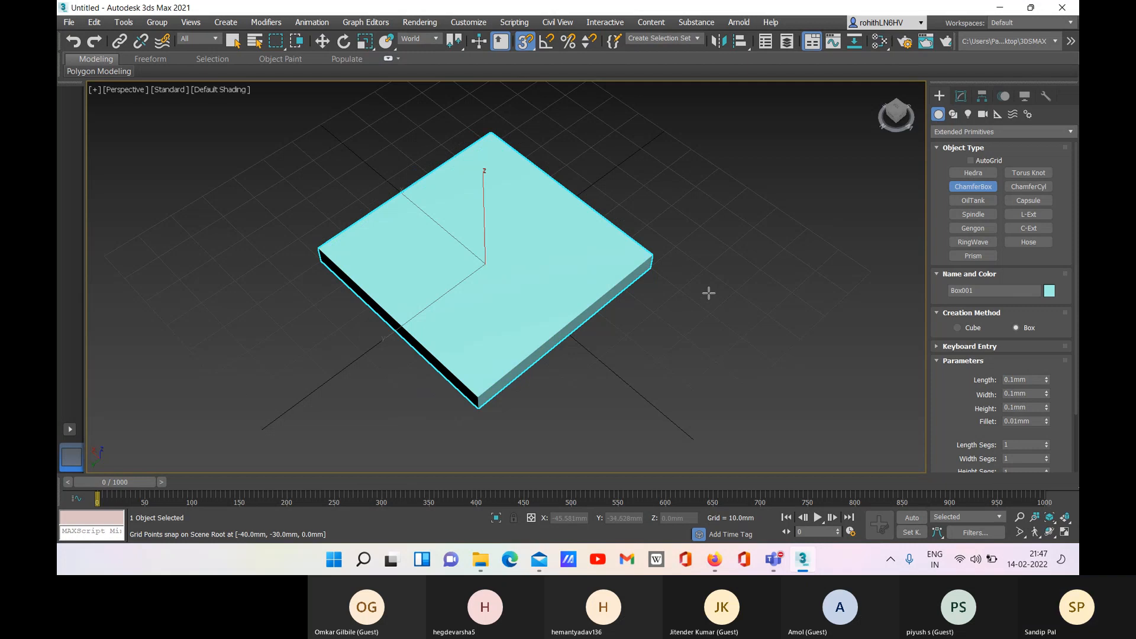
{"action": "key", "text": "r"}
{"action": "right_click", "coordinate": [695, 317]}
{"action": "right_click", "coordinate": [734, 295]}
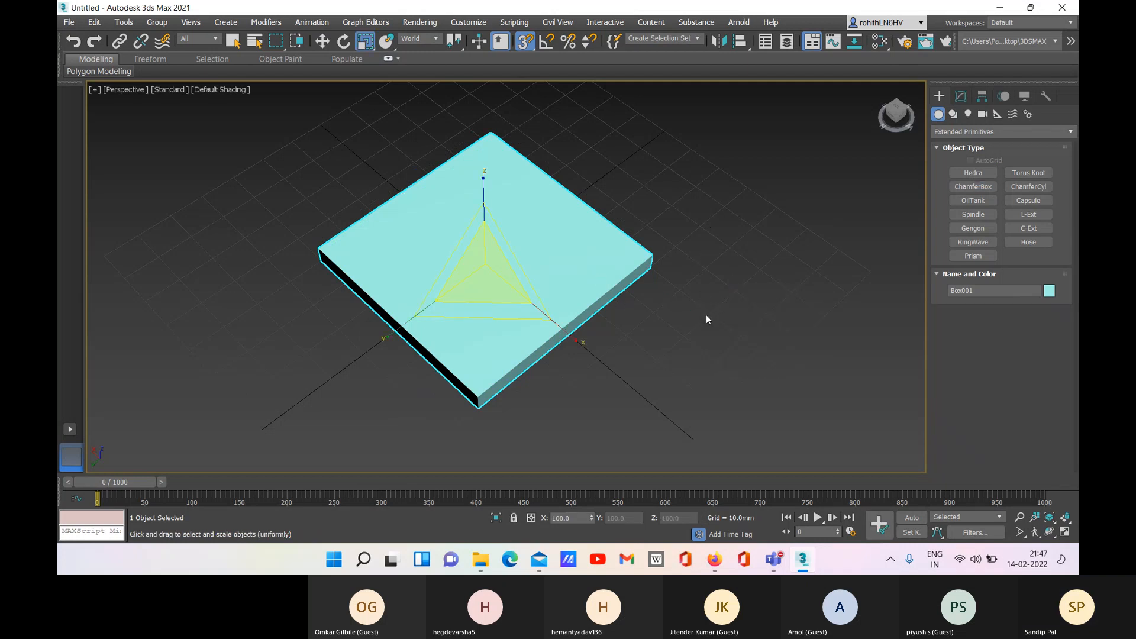
- Hide the selected box in the Perspective view and undo the hiding
{"action": "right_click", "coordinate": [579, 250]}
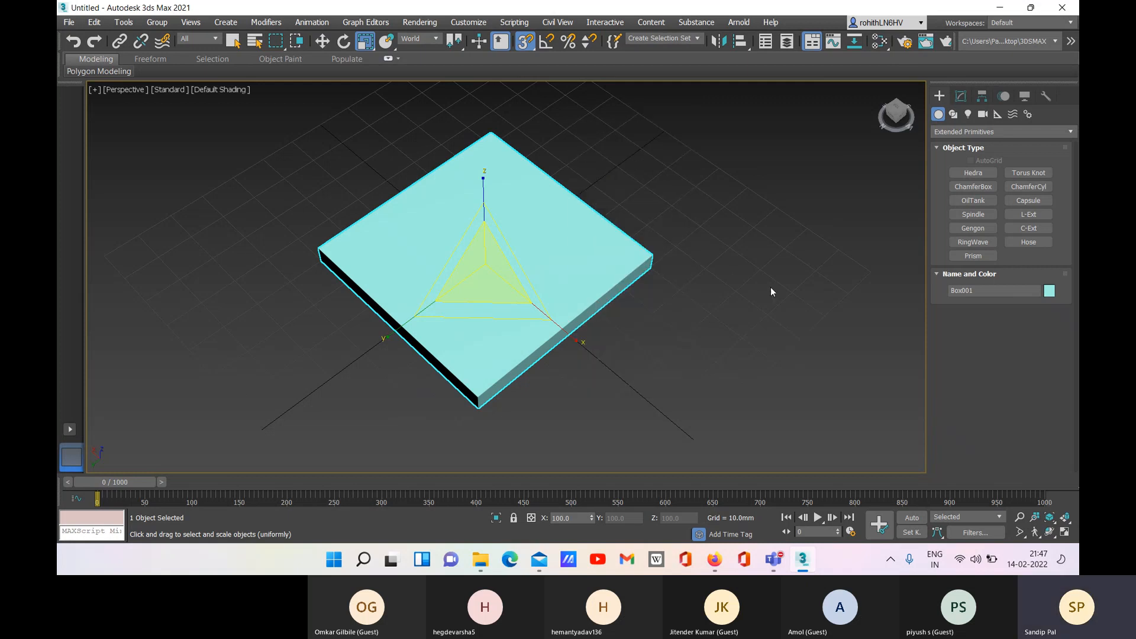
{"action": "right_click", "coordinate": [596, 277]}
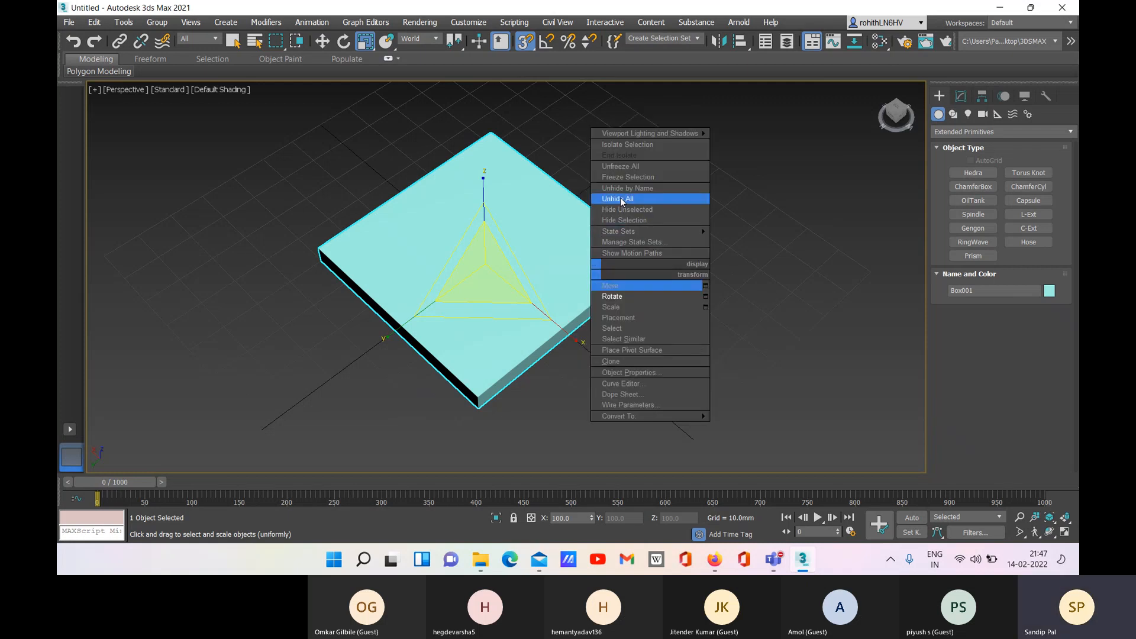
{"action": "left_click", "coordinate": [636, 222]}
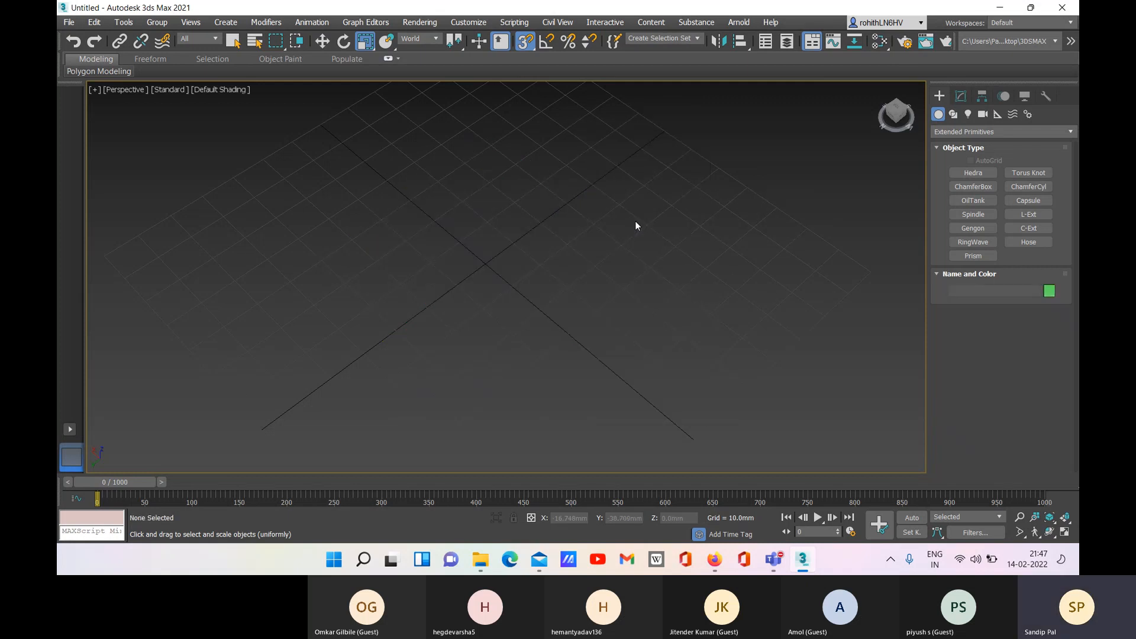
{"action": "key", "text": "ctrl+z"}
{"action": "right_click", "coordinate": [713, 354]}
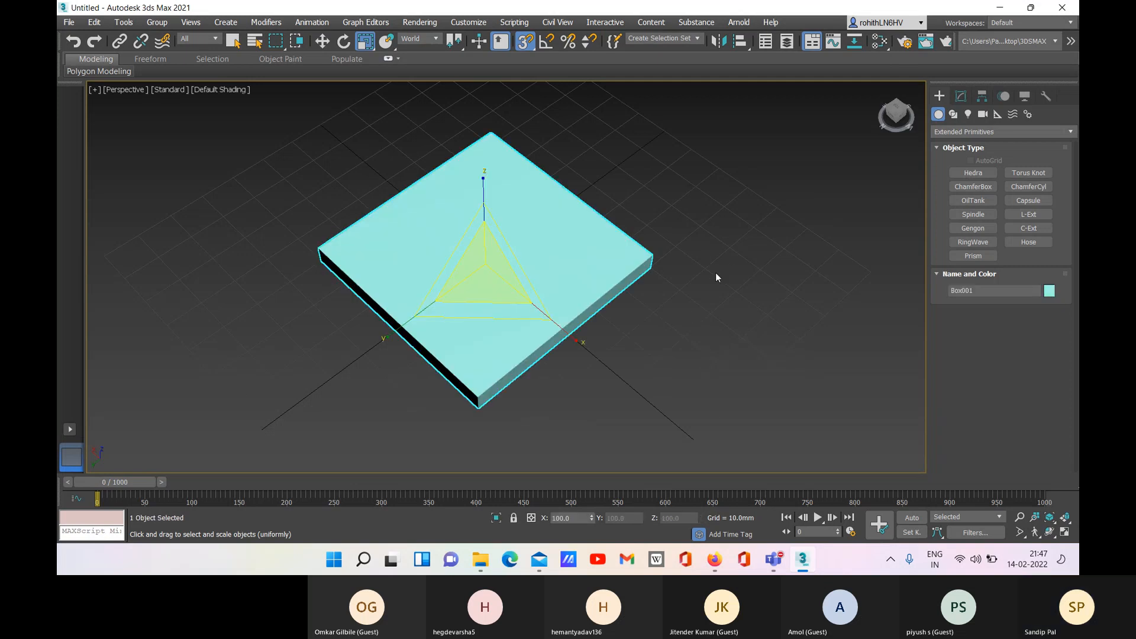
- Create a chamfer box 60 mm long, 60 mm wide and 10 mm high with a 10 mm fillet, snapped over the plain box's base corners
{"action": "left_click", "coordinate": [321, 42]}
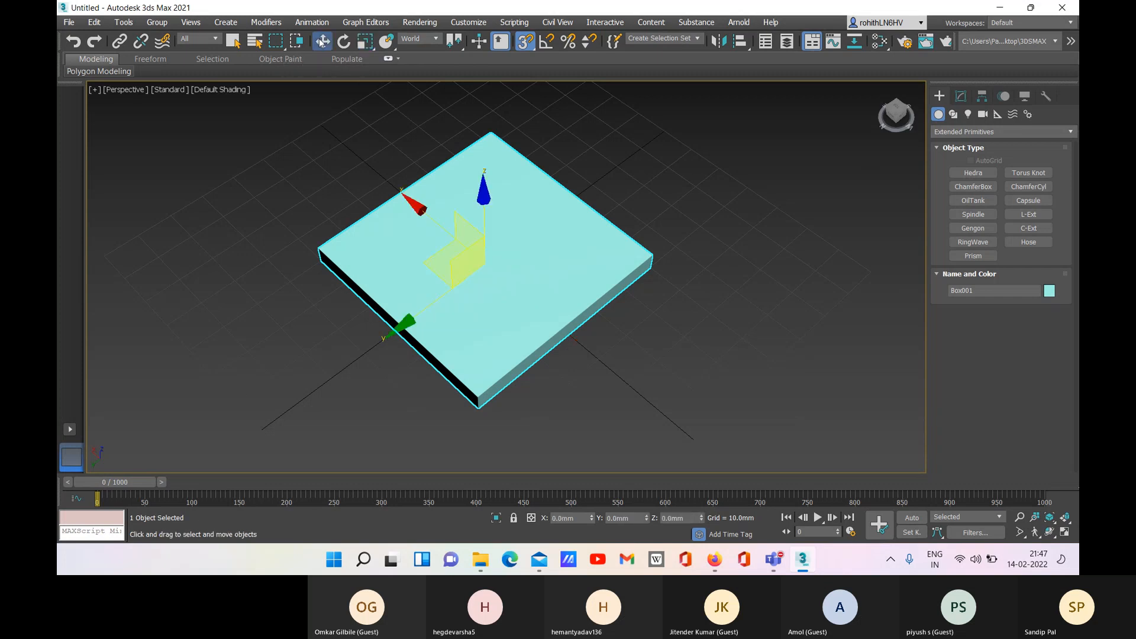
{"action": "left_click", "coordinate": [982, 196]}
{"action": "left_click_drag", "start_coordinate": [318, 258], "coordinate": [652, 267]}
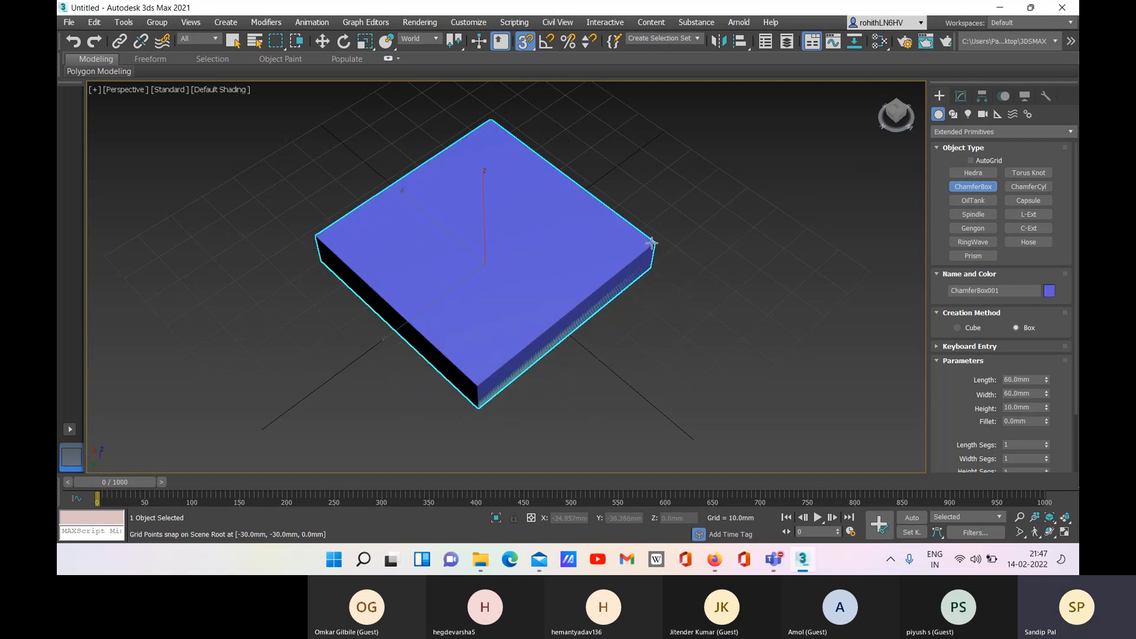
{"action": "left_click", "coordinate": [741, 248]}
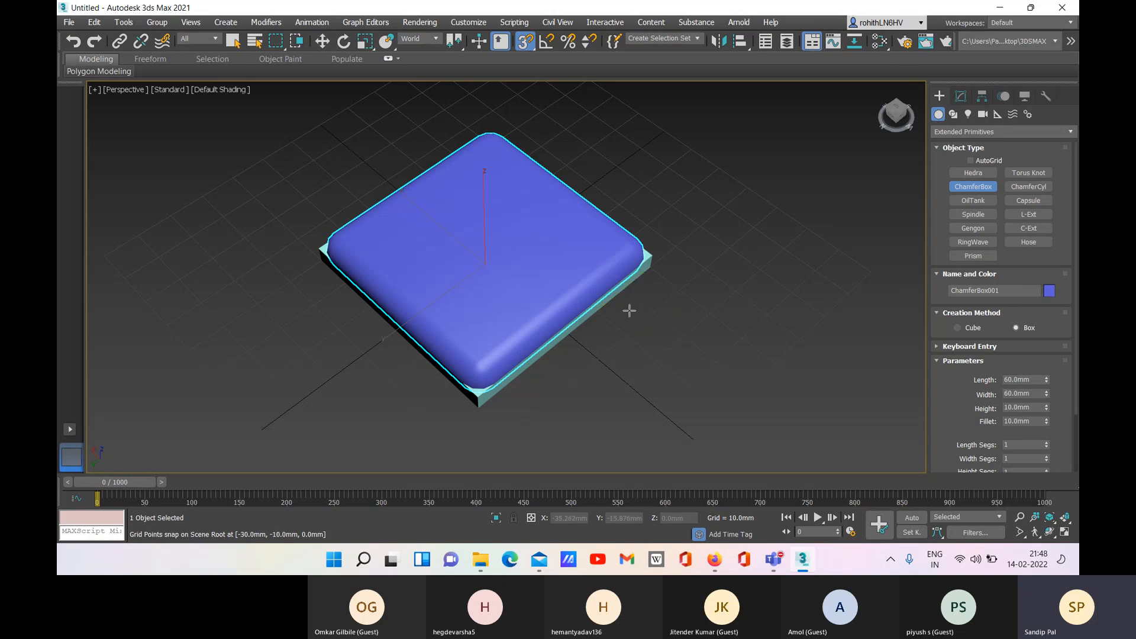
{"action": "key", "text": "w"}
{"action": "right_click", "coordinate": [619, 324]}
- Turn off 3D snapping and delete the plain box beneath the chamfer box
{"action": "left_click", "coordinate": [649, 265]}
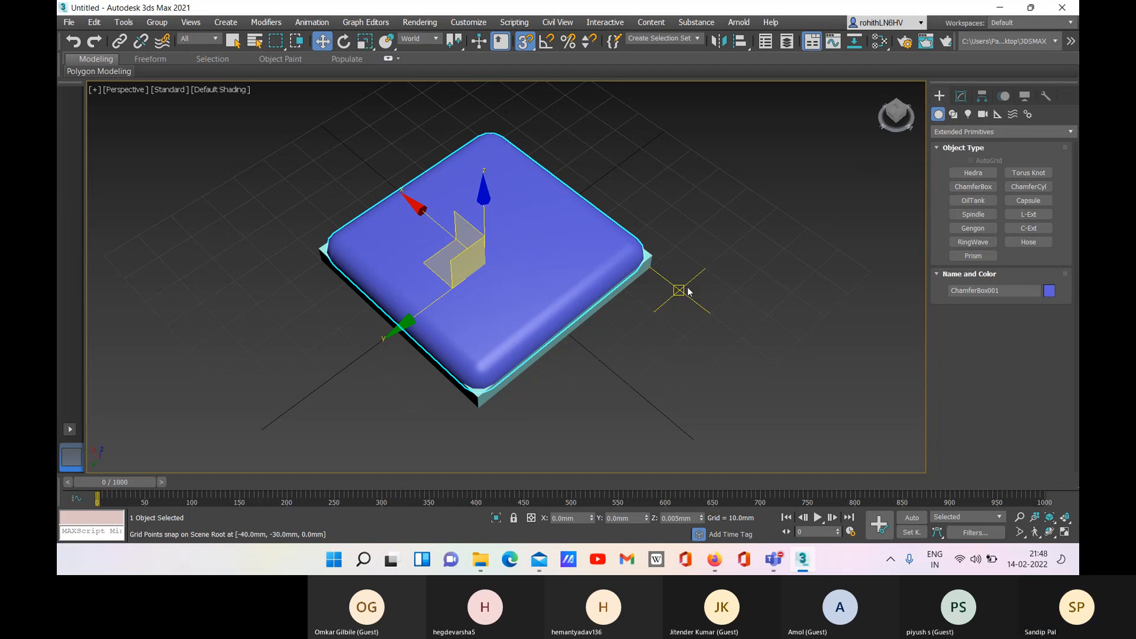
{"action": "key", "text": "s"}
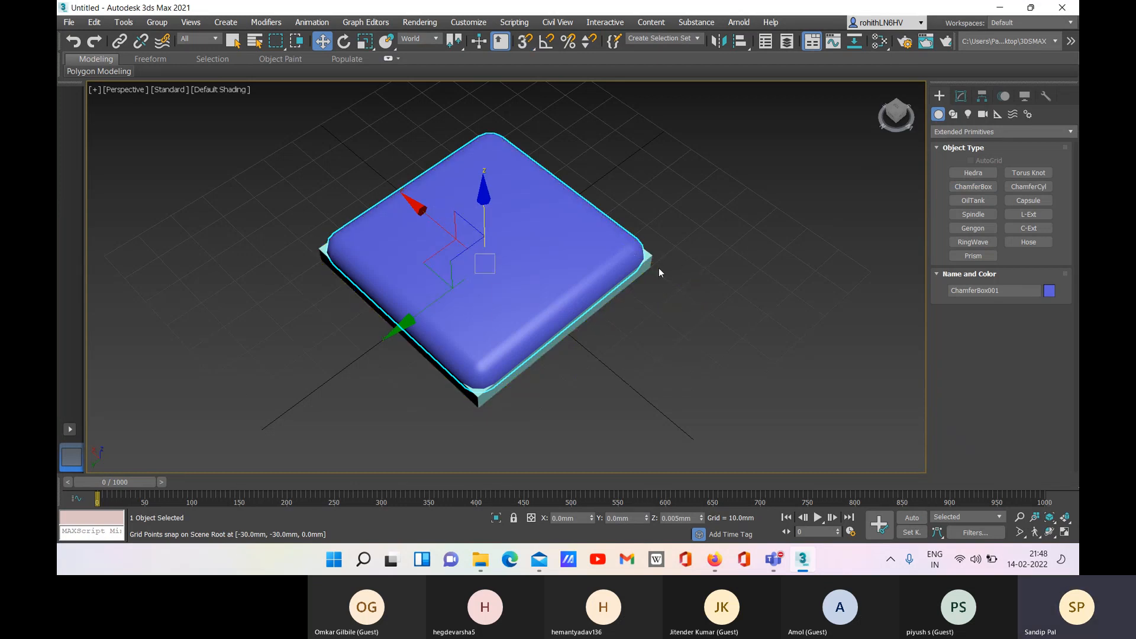
{"action": "left_click", "coordinate": [652, 263]}
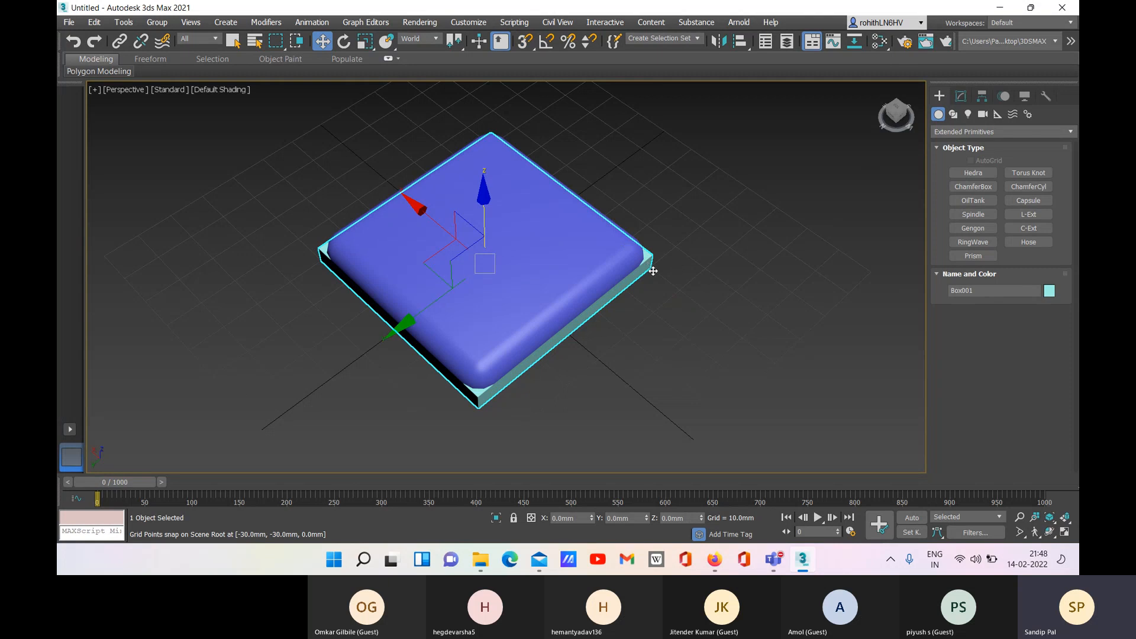
{"action": "key", "text": "Delete"}
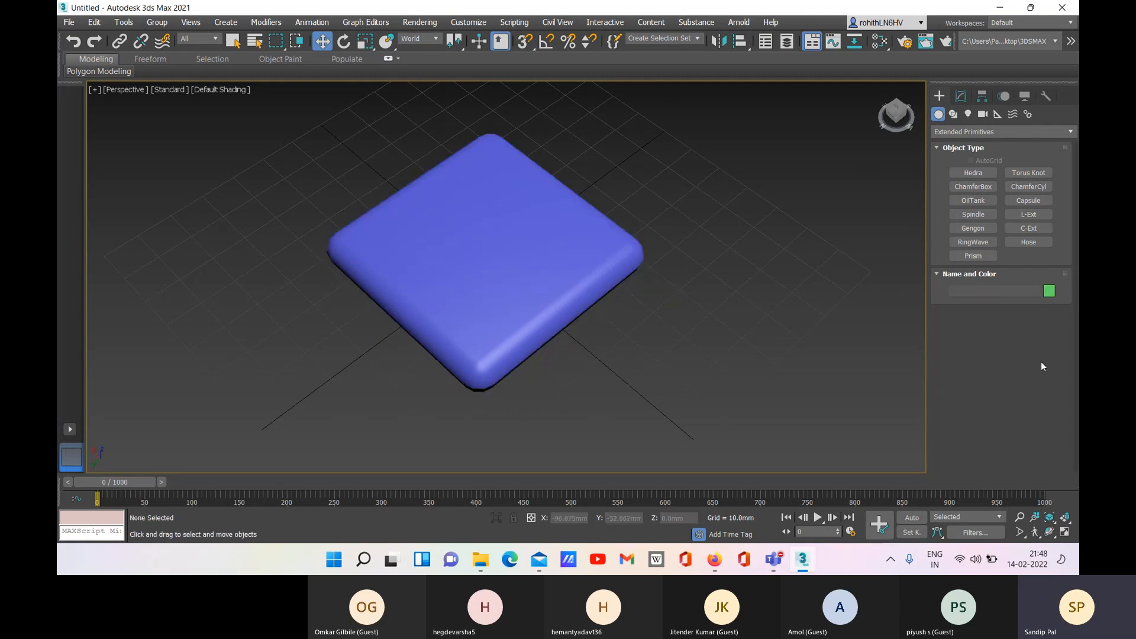
- Set the chamfer box's fillet to 2.5 mm and its height to 5 mm
{"action": "left_click", "coordinate": [519, 266]}
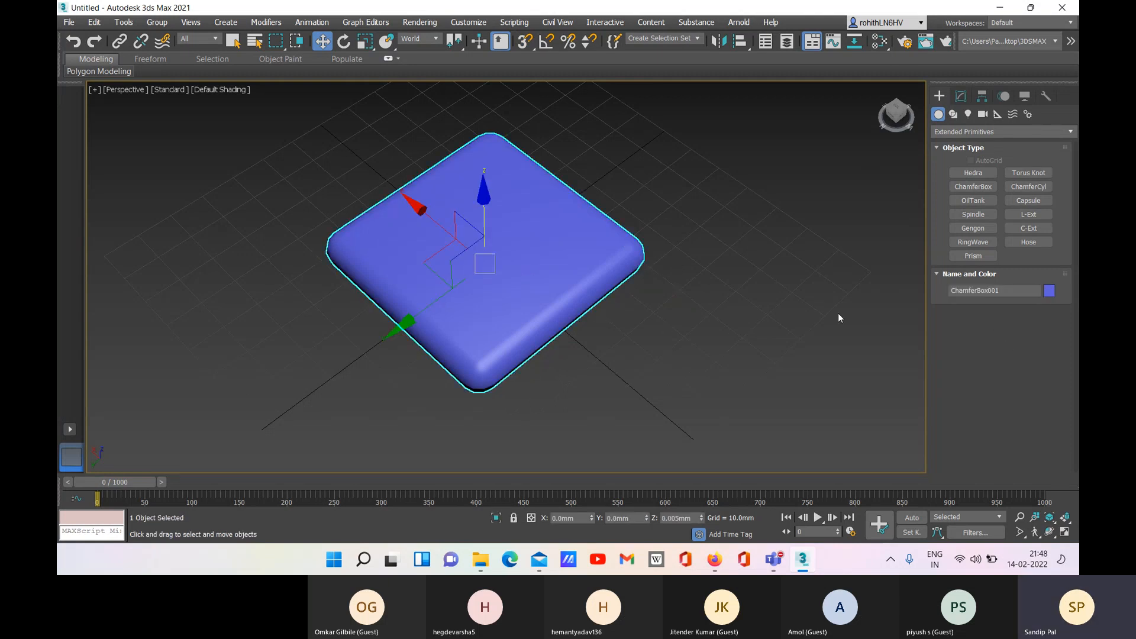
{"action": "left_click", "coordinate": [960, 96]}
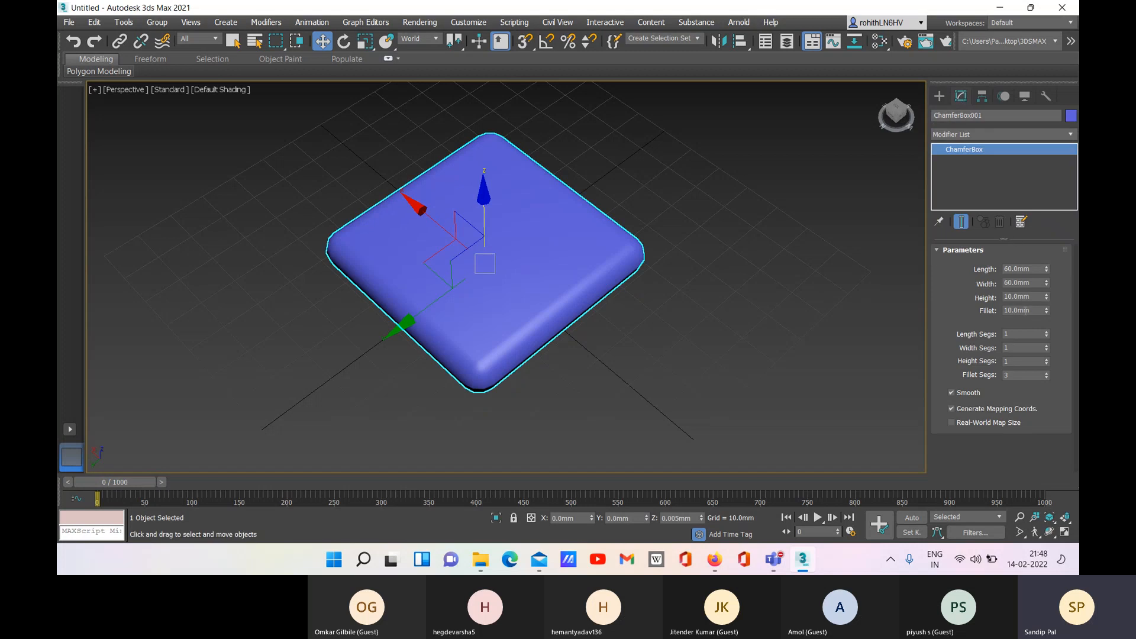
{"action": "left_click_drag", "start_coordinate": [1018, 309], "coordinate": [1010, 309]}
{"action": "type", "text": "2.5"}
{"action": "key", "text": "Return"}
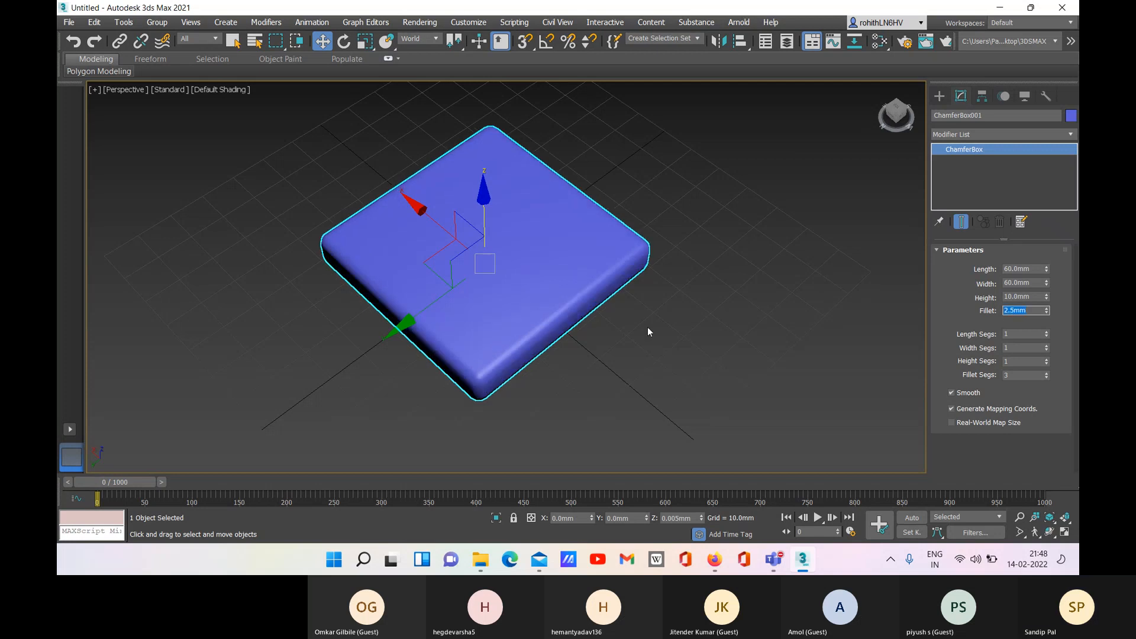
{"action": "left_click", "coordinate": [1015, 296]}
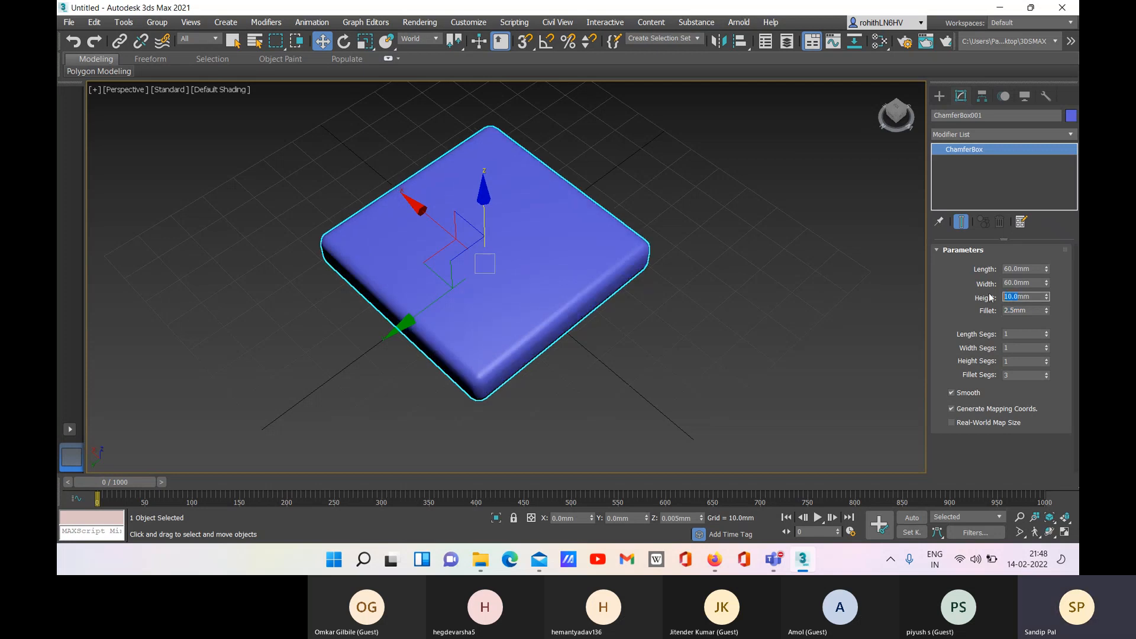
{"action": "type", "text": "5"}
{"action": "key", "text": "Return"}
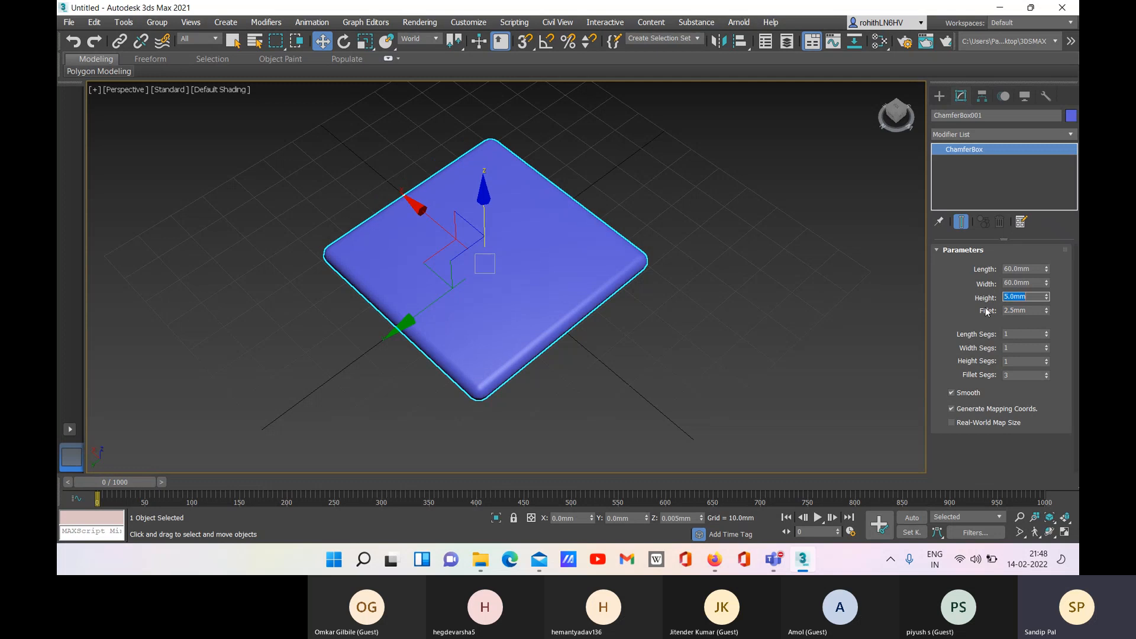
{"action": "left_click", "coordinate": [688, 361]}
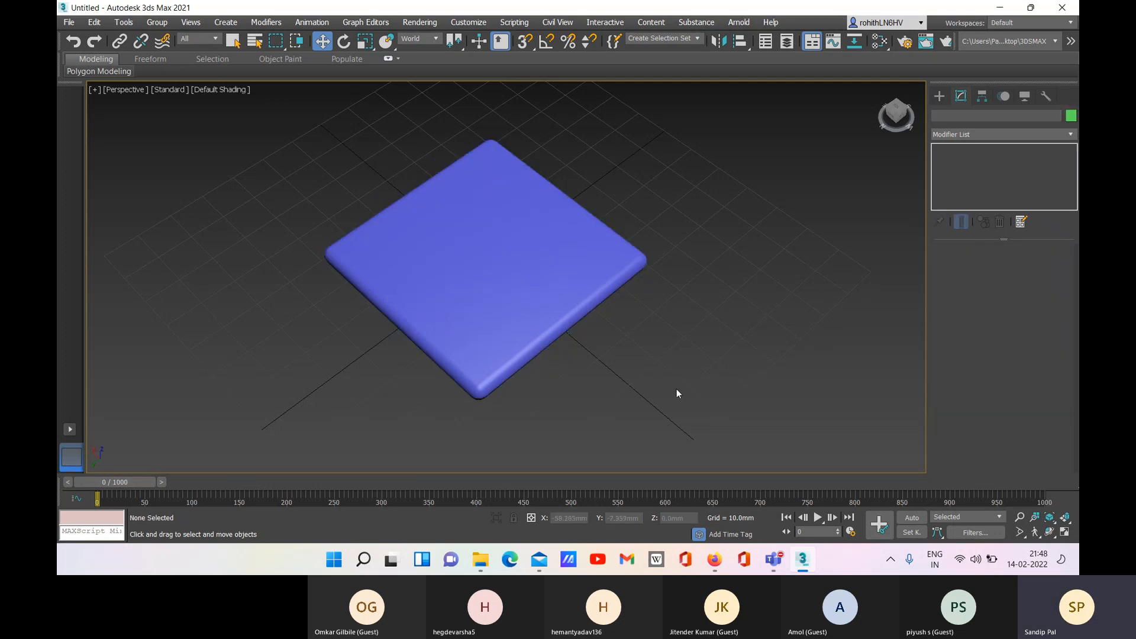
- Bring up the standard primitives for creation, with the Top view maximized over the upper part of the chamfer box
{"action": "middle_click_drag", "start_coordinate": [676, 381], "coordinate": [627, 410], "text": "alt"}
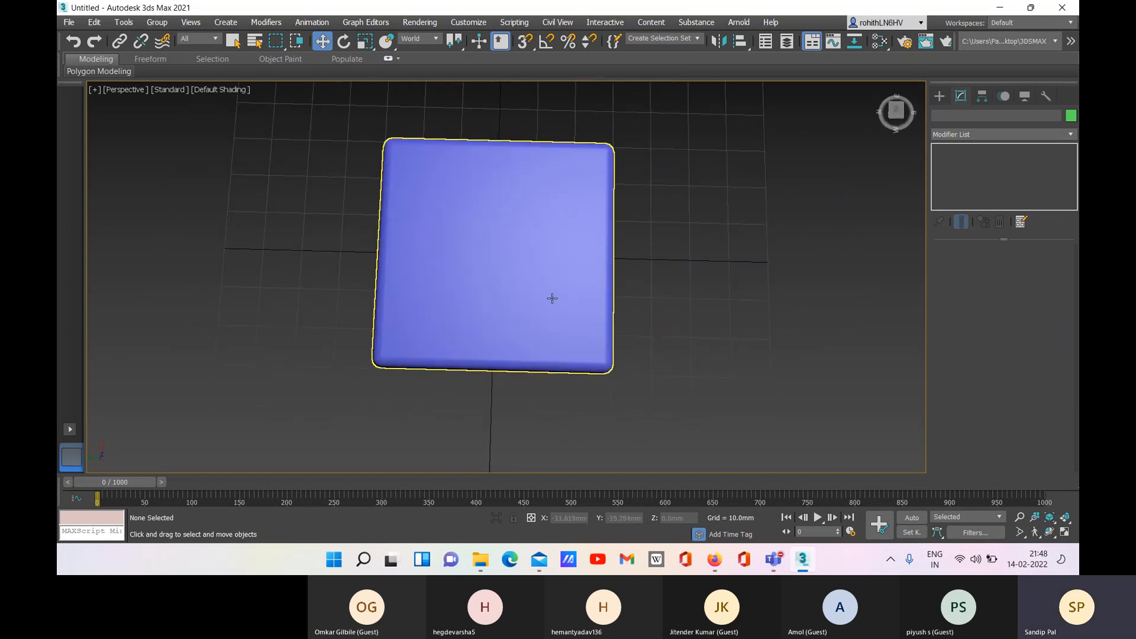
{"action": "middle_click_drag", "start_coordinate": [552, 298], "coordinate": [516, 285], "text": "alt"}
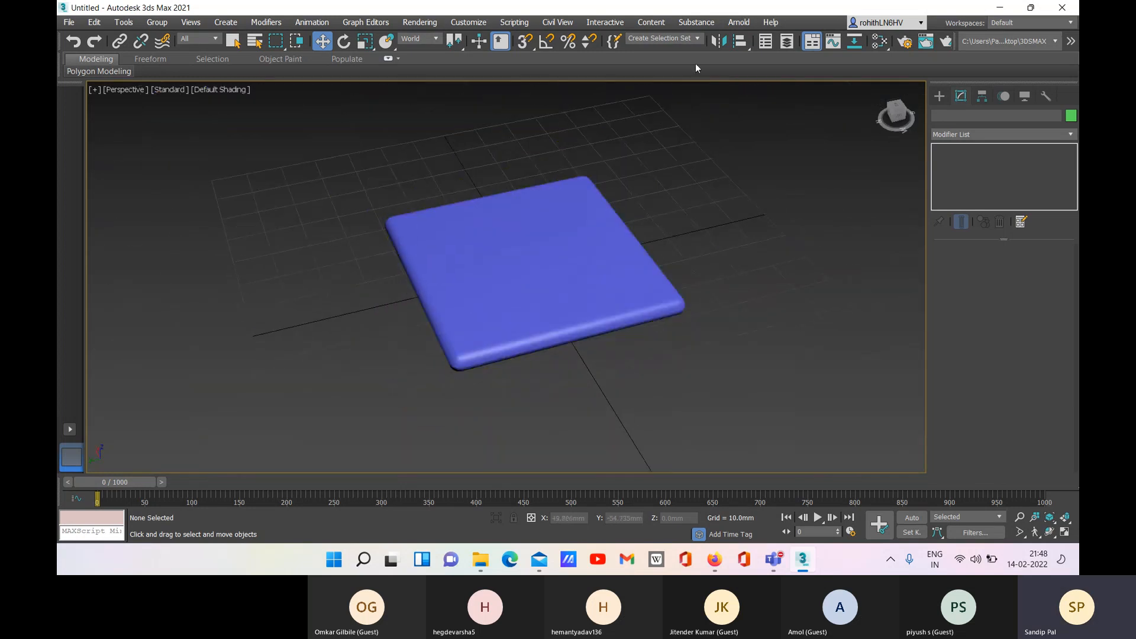
{"action": "left_click", "coordinate": [939, 95]}
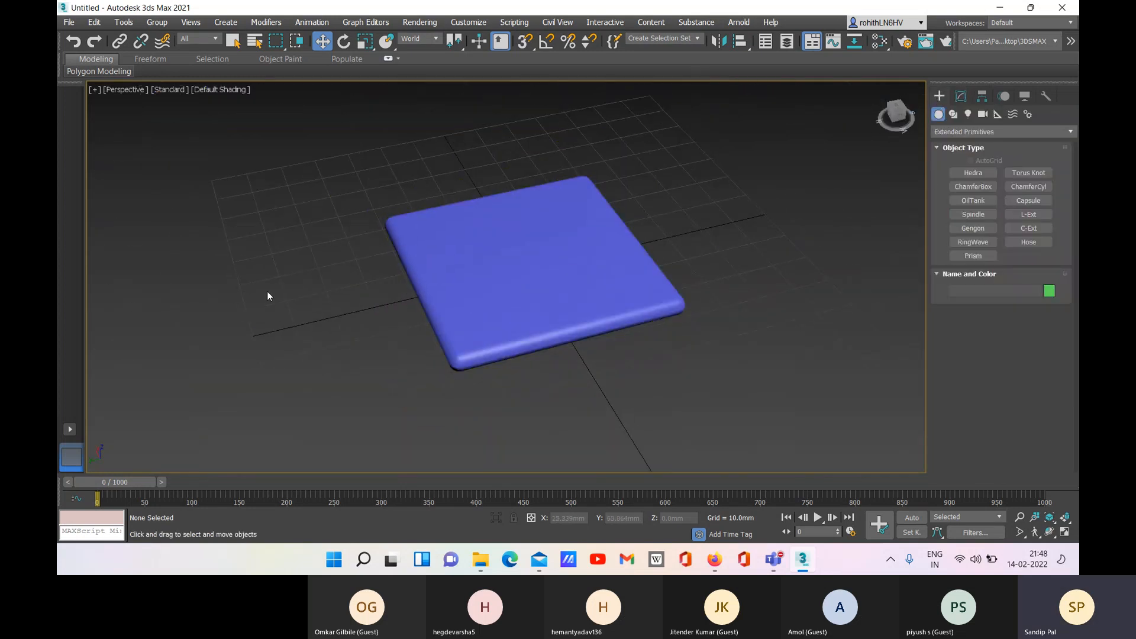
{"action": "key", "text": "alt+w"}
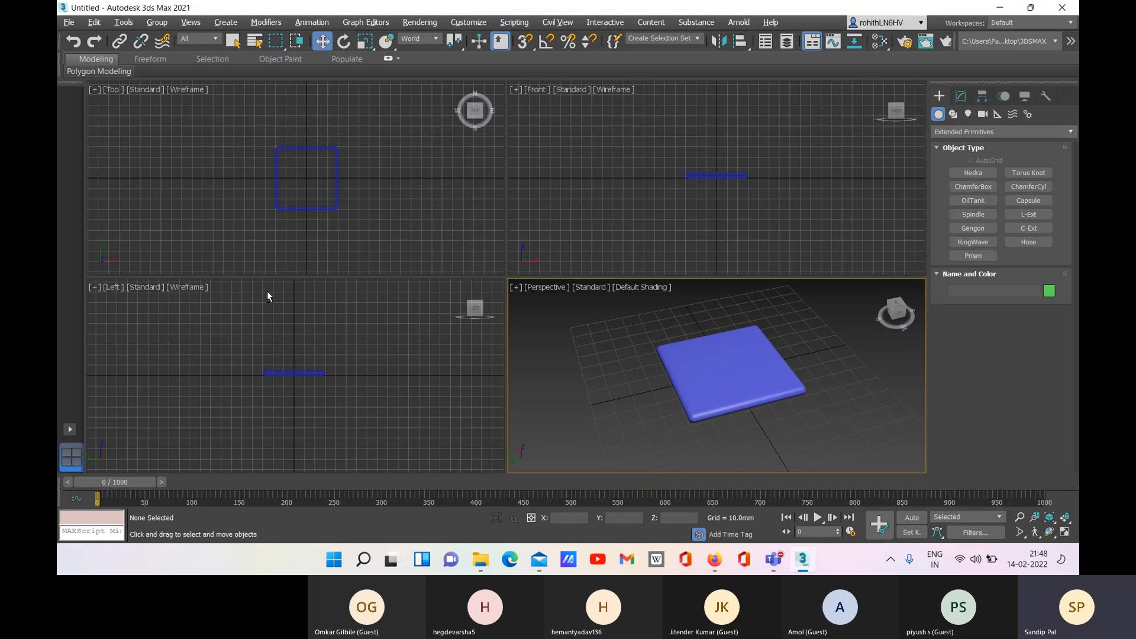
{"action": "left_click", "coordinate": [246, 238]}
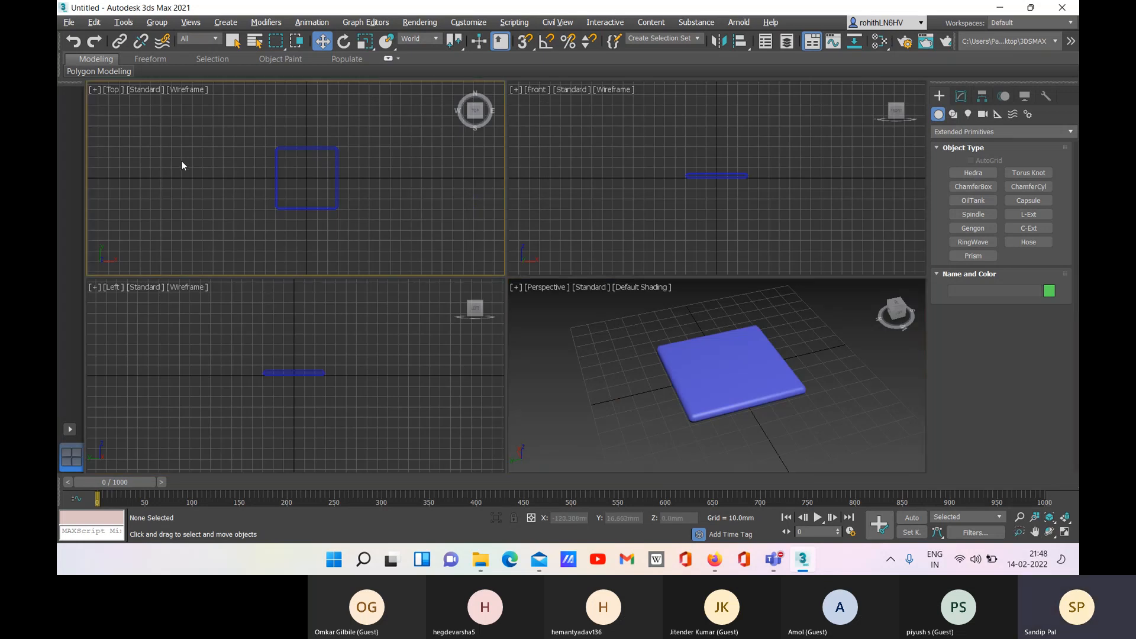
{"action": "key", "text": "alt+w"}
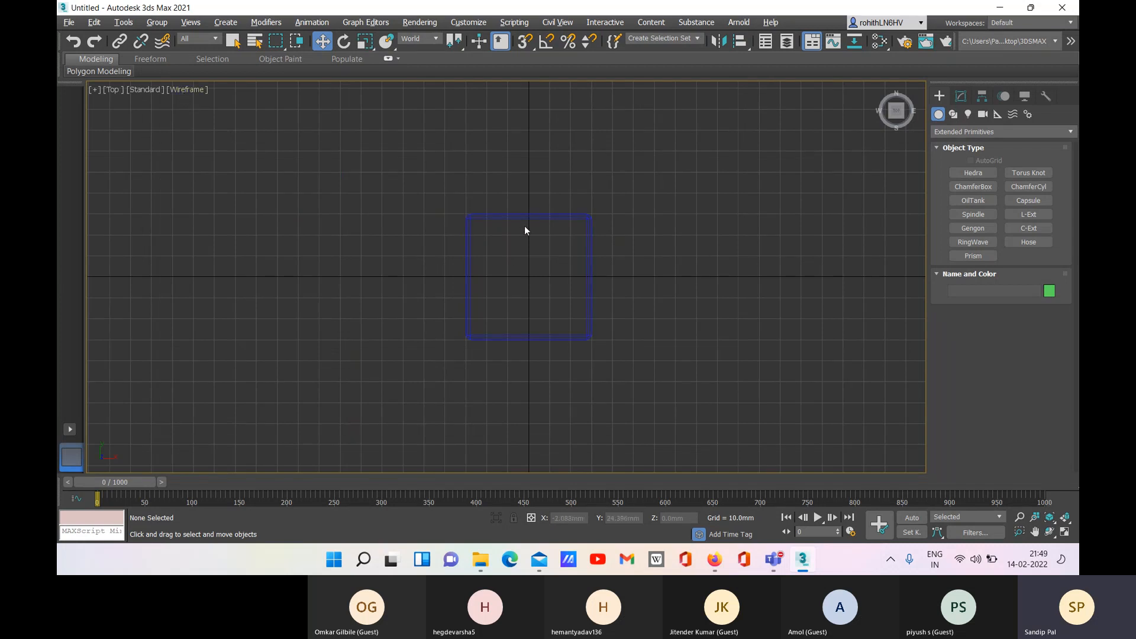
{"action": "scroll", "coordinate": [487, 235], "scroll_direction": "up", "scroll_amount": 6}
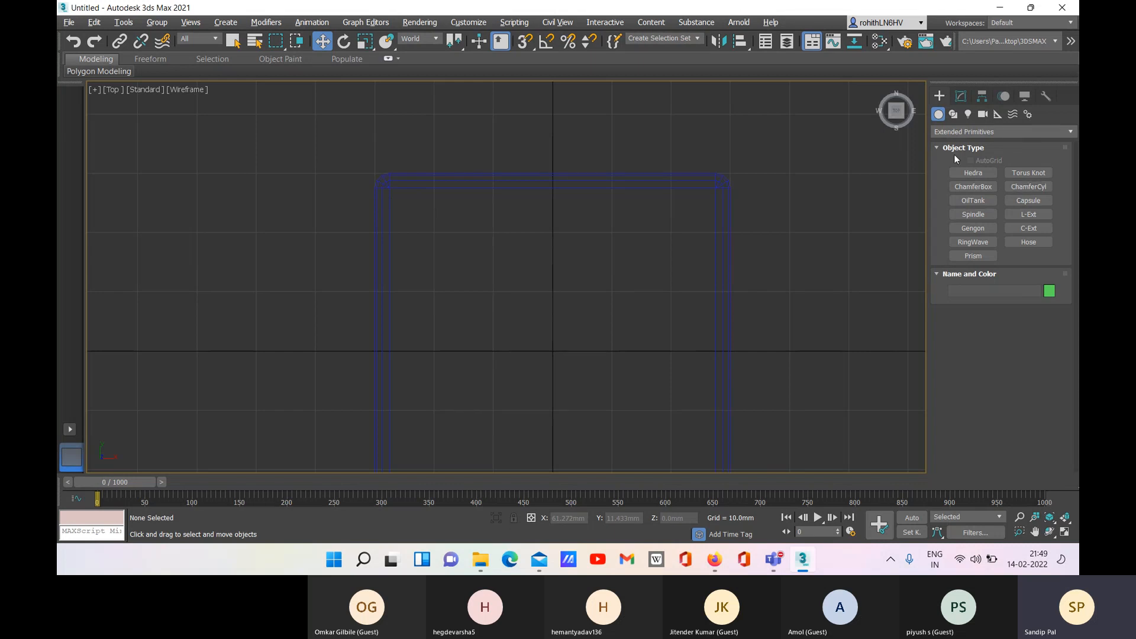
{"action": "left_click", "coordinate": [952, 133]}
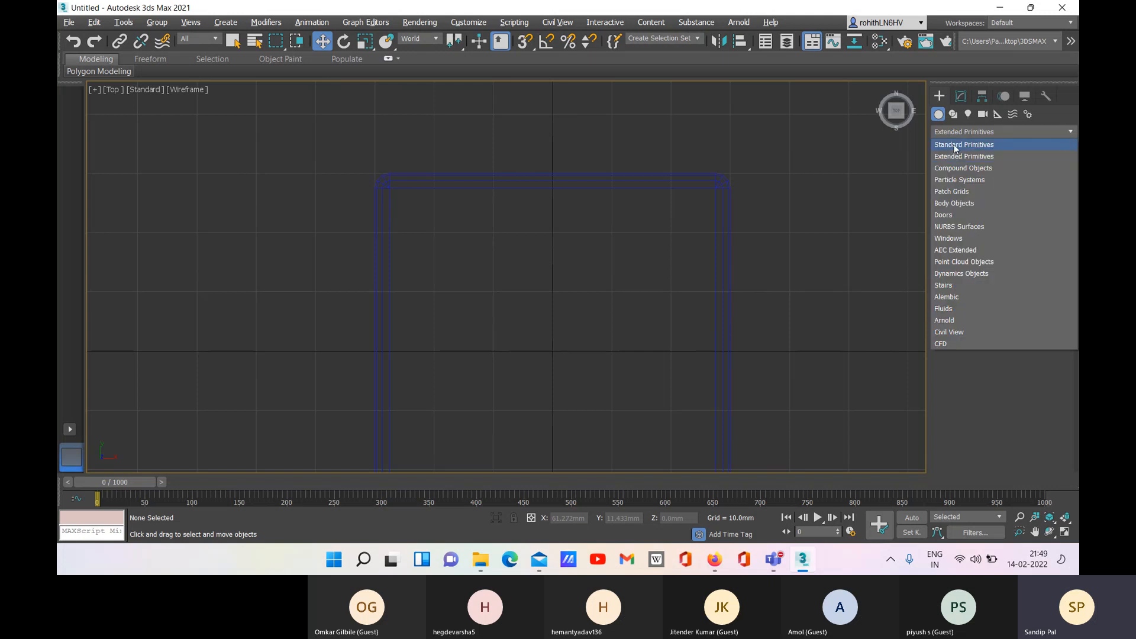
{"action": "left_click", "coordinate": [957, 145]}
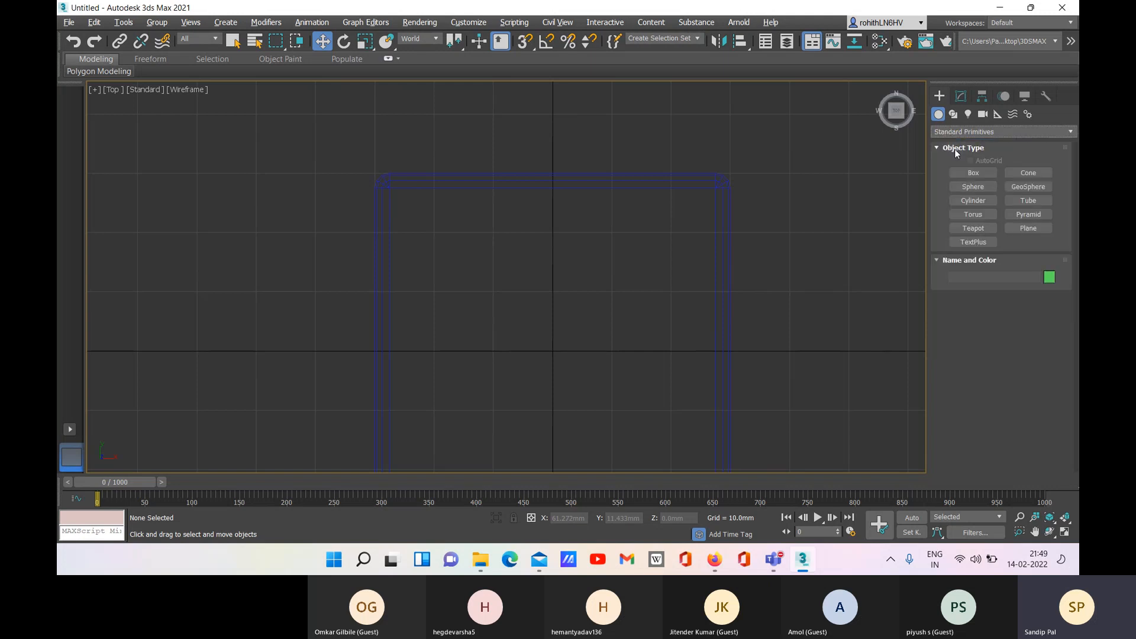
- Turn on 3D snapping and try to create a cylinder centred on grid point (-20, 20) inside the chamfer box's corner
{"action": "left_click", "coordinate": [975, 201]}
{"action": "key", "text": "s"}
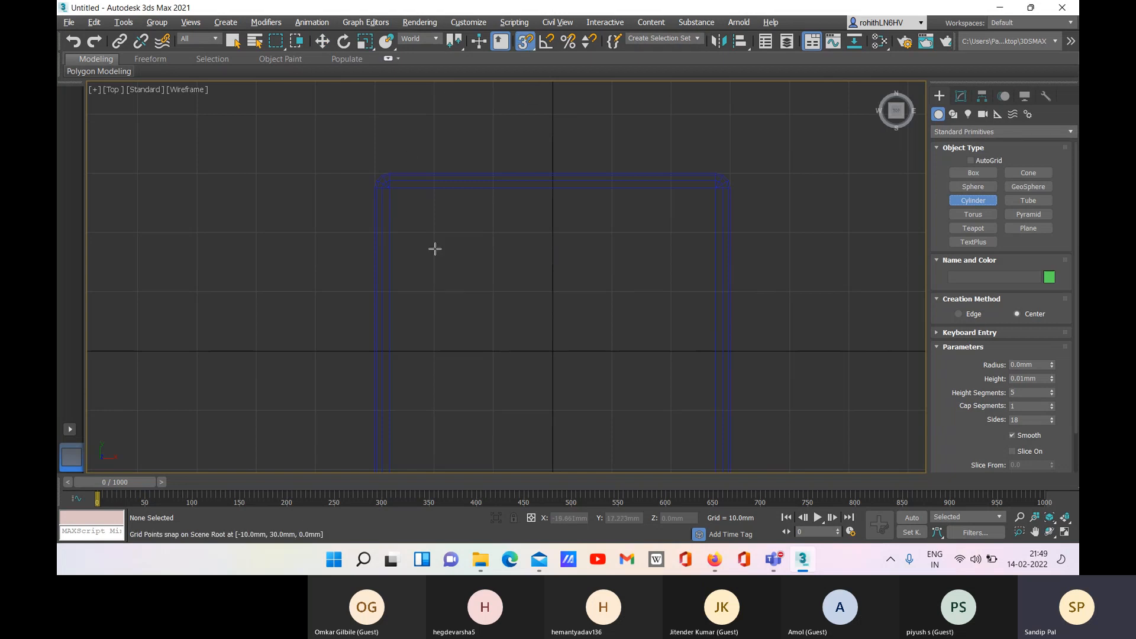
{"action": "left_click_drag", "start_coordinate": [434, 232], "coordinate": [451, 259]}
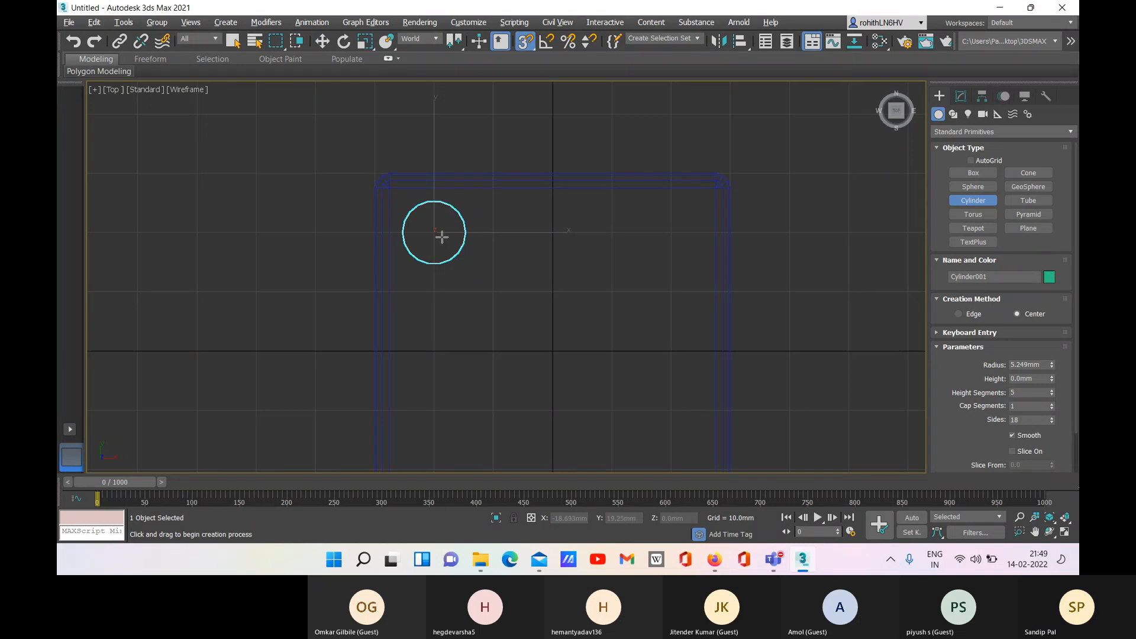
{"action": "right_click", "coordinate": [438, 235]}
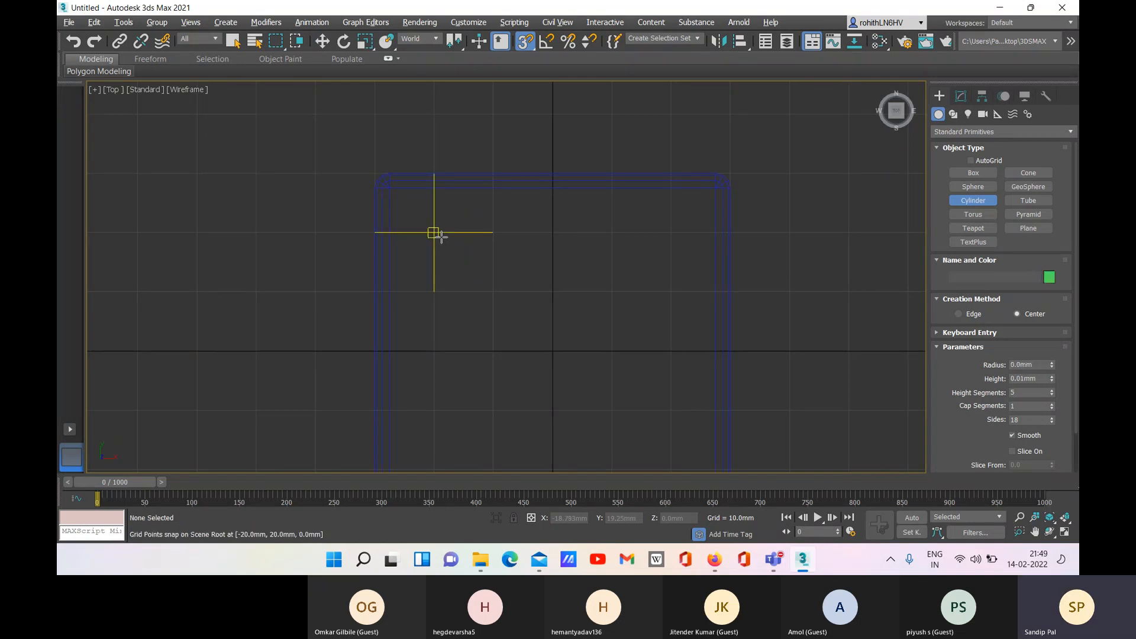
- Create a flat cone centred on grid point (-20, 20) with Radius 1 at 0 mm and Radius 2 at 10 mm
{"action": "left_click", "coordinate": [1023, 174]}
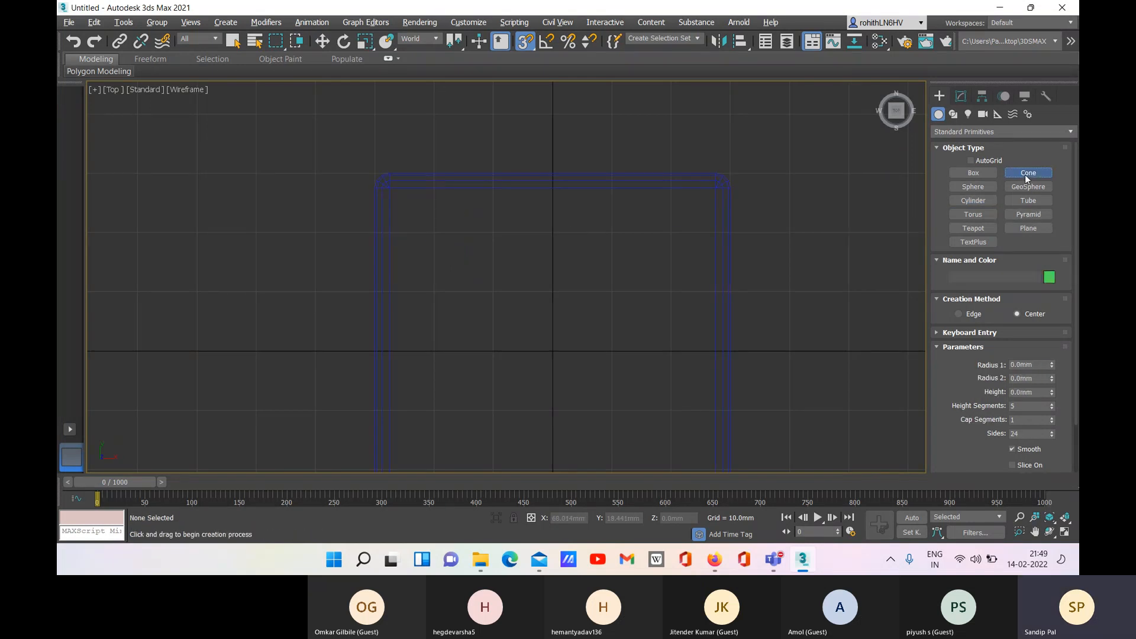
{"action": "left_click", "coordinate": [434, 232]}
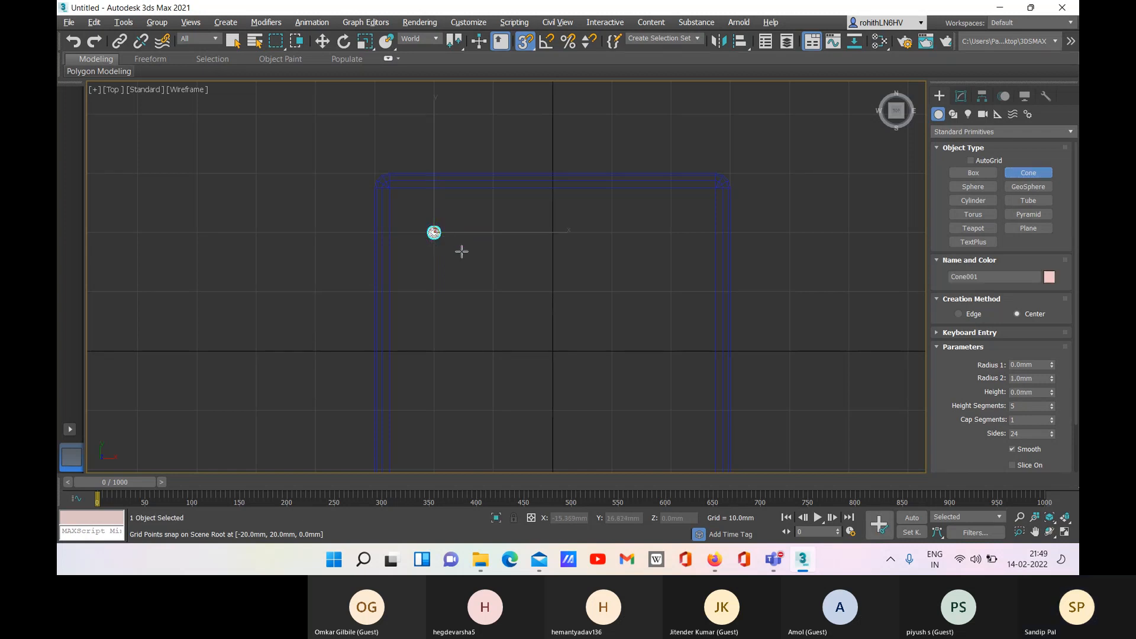
{"action": "right_click", "coordinate": [434, 233]}
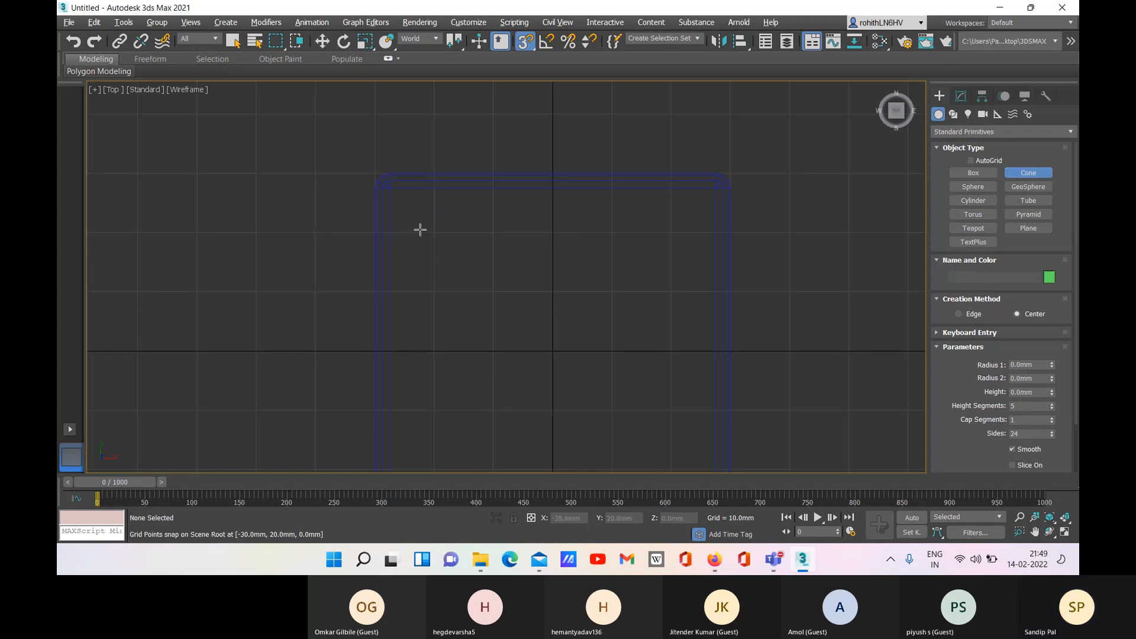
{"action": "left_click", "coordinate": [434, 232]}
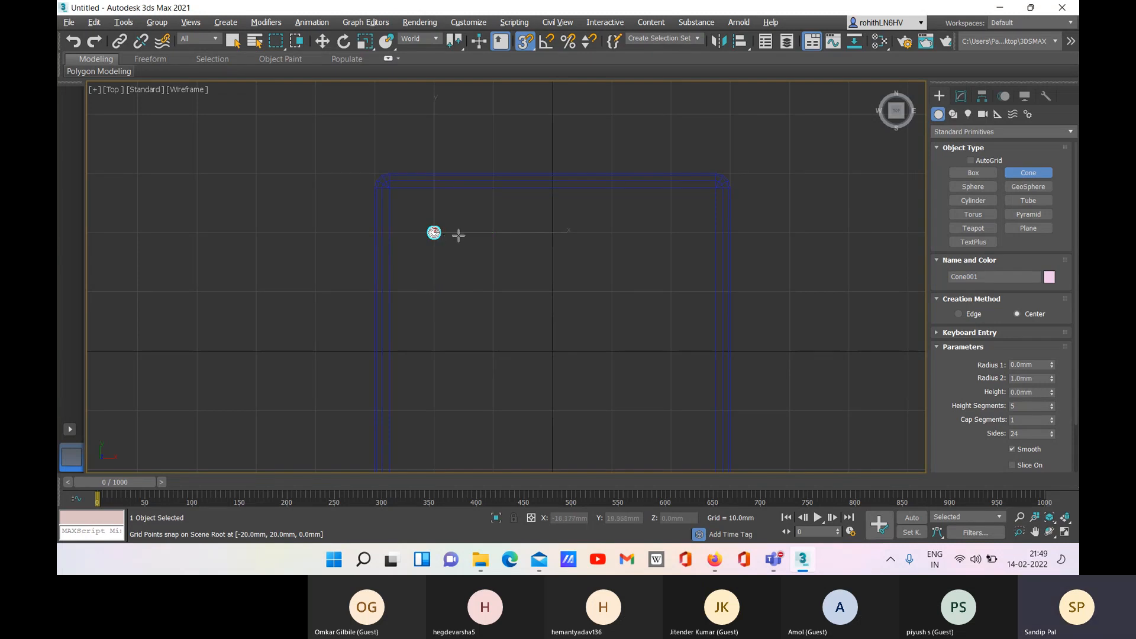
{"action": "left_click", "coordinate": [449, 235]}
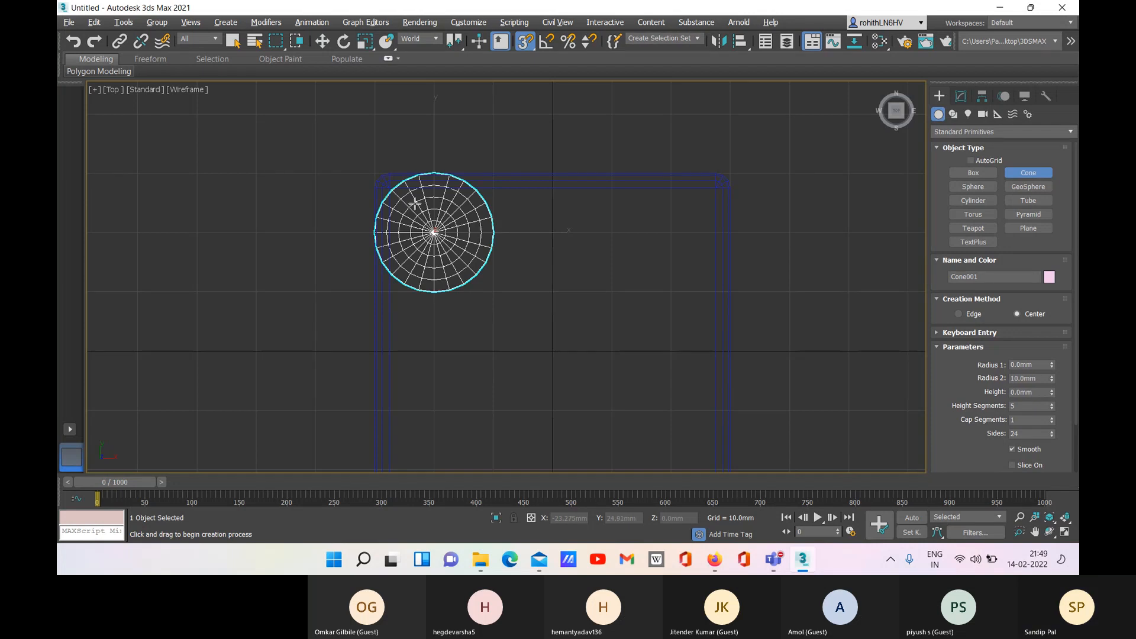
{"action": "right_click", "coordinate": [658, 270]}
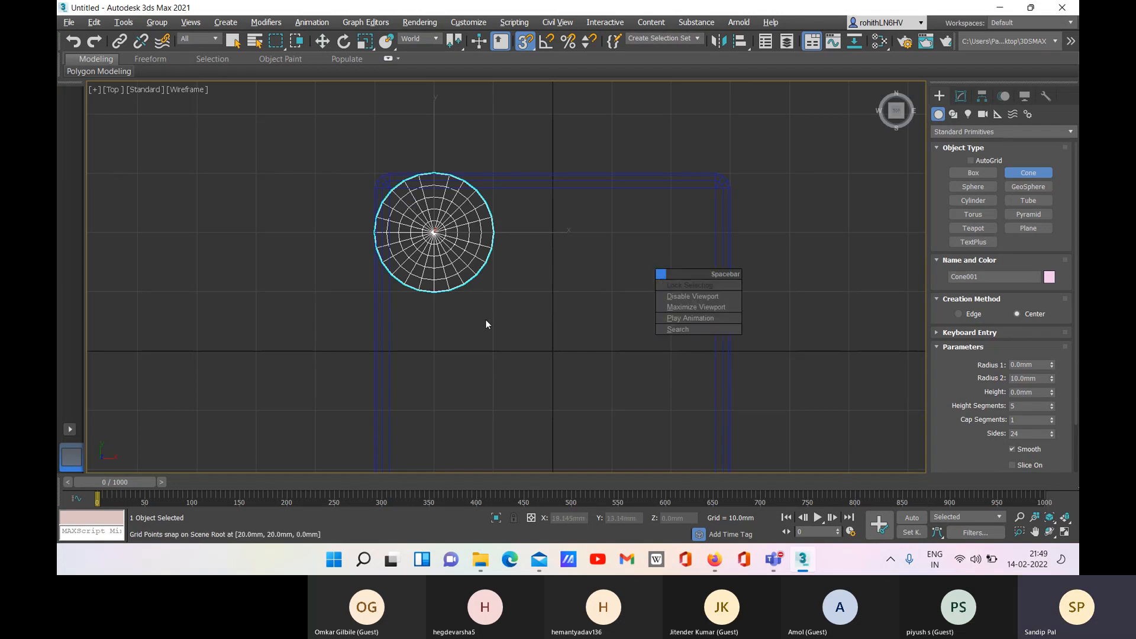
{"action": "key", "text": "w"}
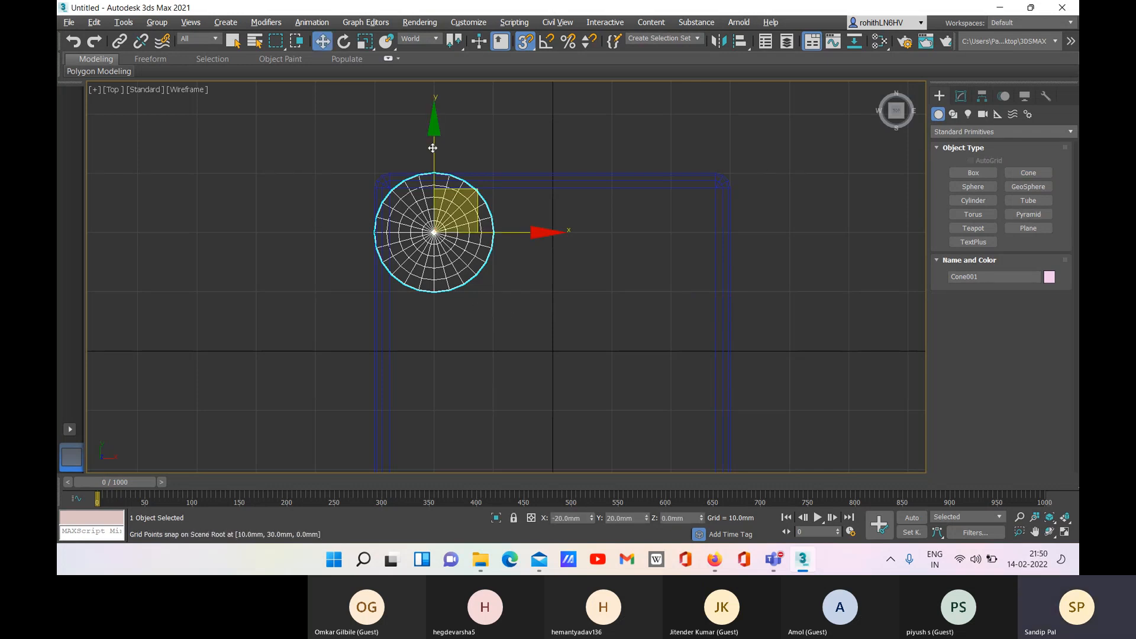
- Set the cone's sides to 32 and its cap segments to 2
{"action": "key", "text": "alt+w"}
{"action": "middle_click_drag", "start_coordinate": [747, 449], "coordinate": [700, 398]}
{"action": "scroll", "coordinate": [678, 411], "scroll_direction": "up", "scroll_amount": 4}
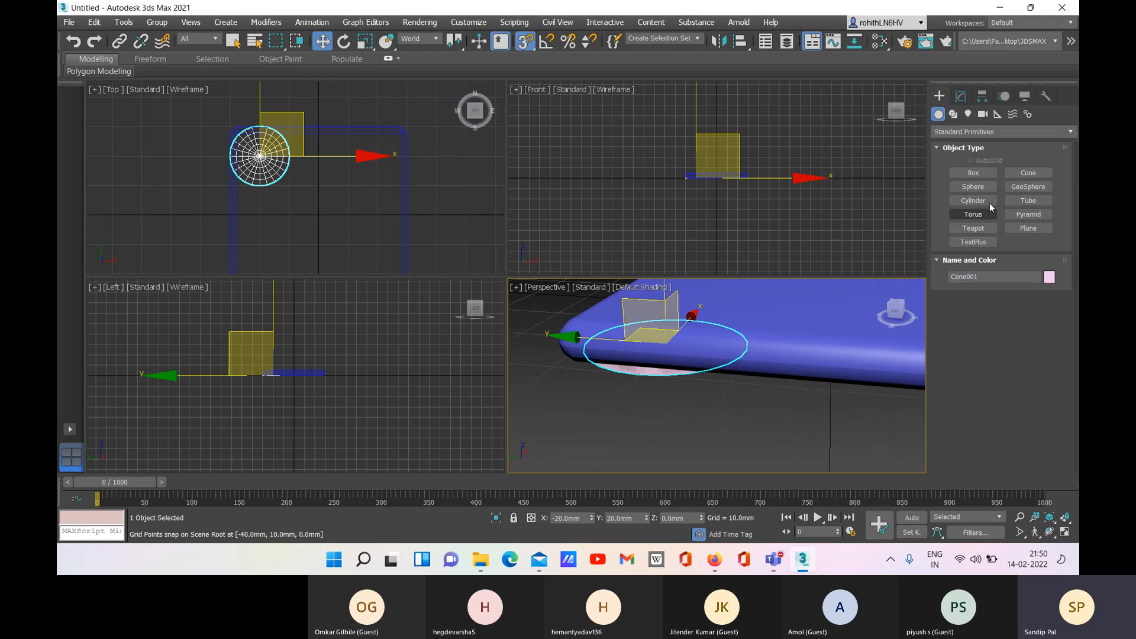
{"action": "left_click", "coordinate": [961, 96]}
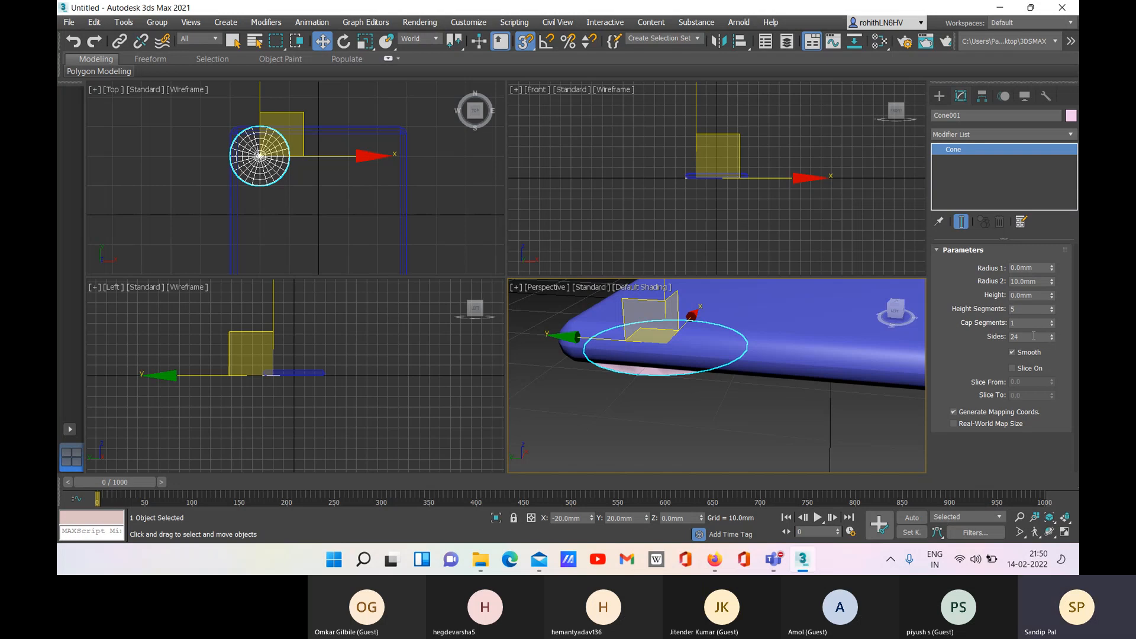
{"action": "left_click_drag", "start_coordinate": [1028, 336], "coordinate": [996, 340]}
{"action": "type", "text": "32"}
{"action": "left_click", "coordinate": [1053, 322]}
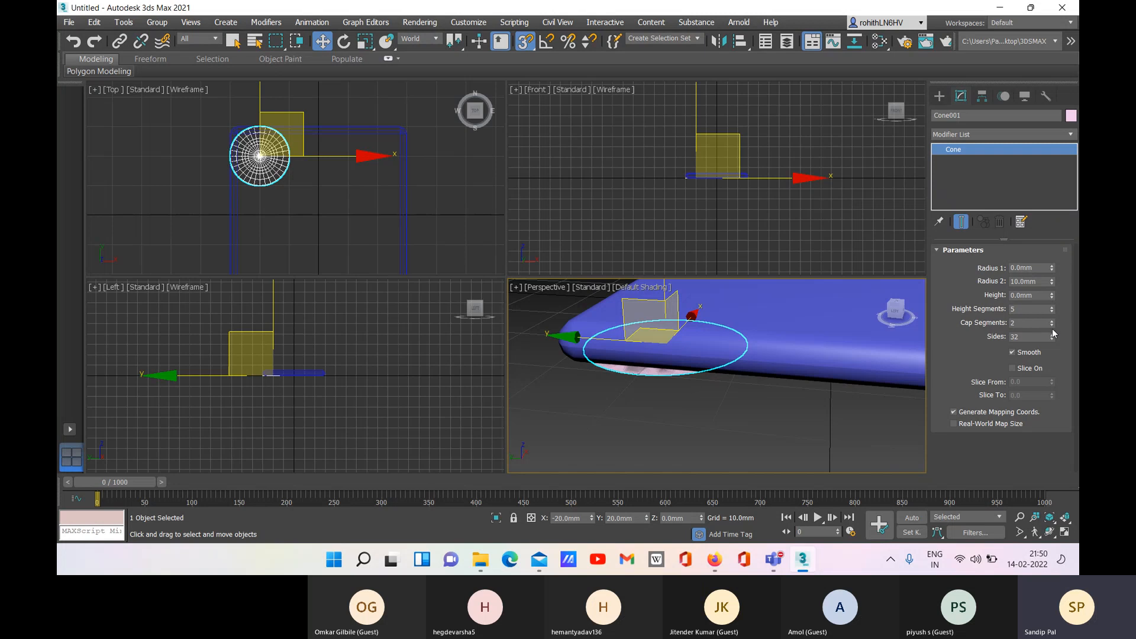
{"action": "left_click", "coordinate": [1052, 325]}
{"action": "left_click", "coordinate": [1052, 321]}
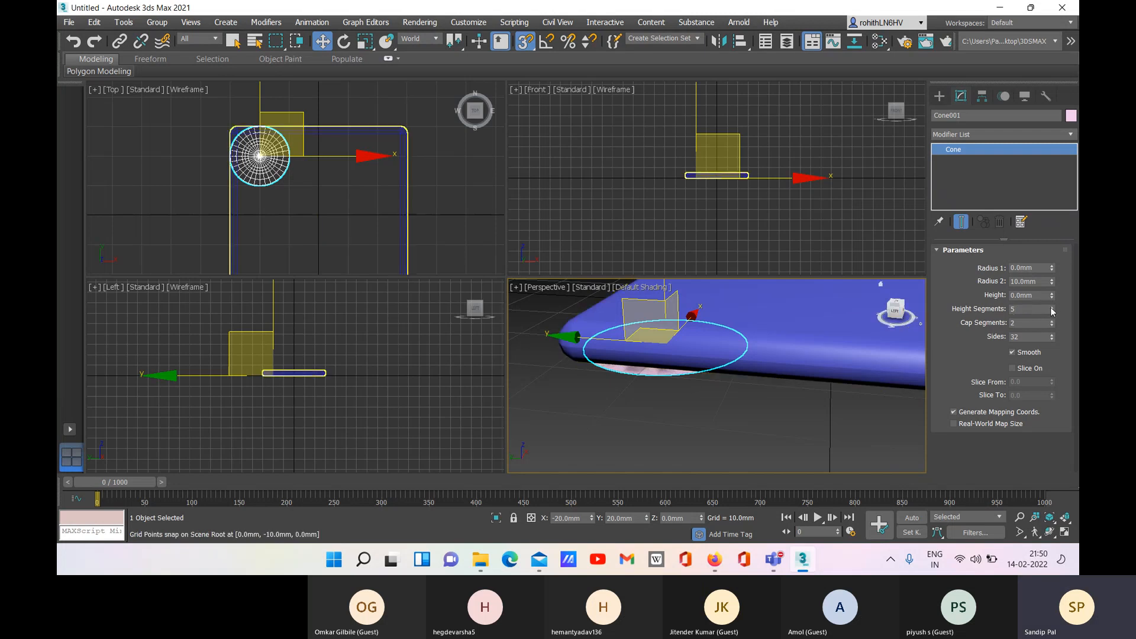
- Set the cone's height segments to 12 and its height to 50 mm
{"action": "left_click", "coordinate": [1052, 307]}
{"action": "left_click", "coordinate": [1051, 307]}
{"action": "left_click", "coordinate": [1051, 307]}
{"action": "left_click", "coordinate": [1051, 307]}
{"action": "left_click", "coordinate": [1052, 307]}
{"action": "left_click", "coordinate": [1051, 307]}
{"action": "left_click", "coordinate": [1051, 306]}
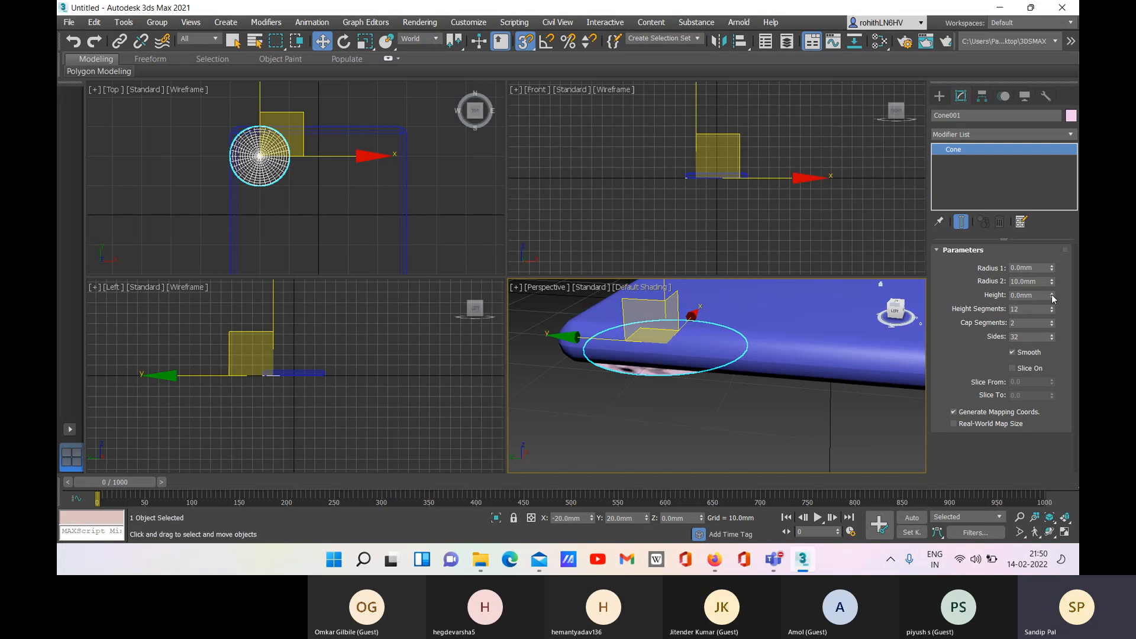
{"action": "left_click", "coordinate": [1021, 296]}
{"action": "type", "text": "50"}
{"action": "key", "text": "Return"}
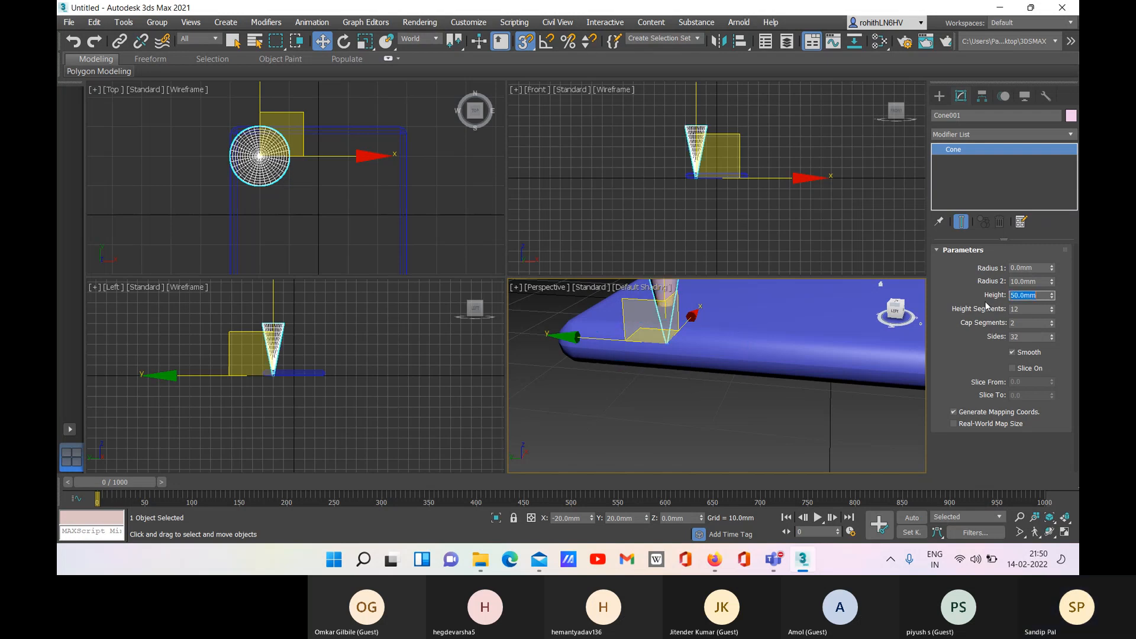
- Set the cone's Radius 1 to 2.5 mm and Radius 2 to 5 mm
{"action": "left_click", "coordinate": [1020, 268]}
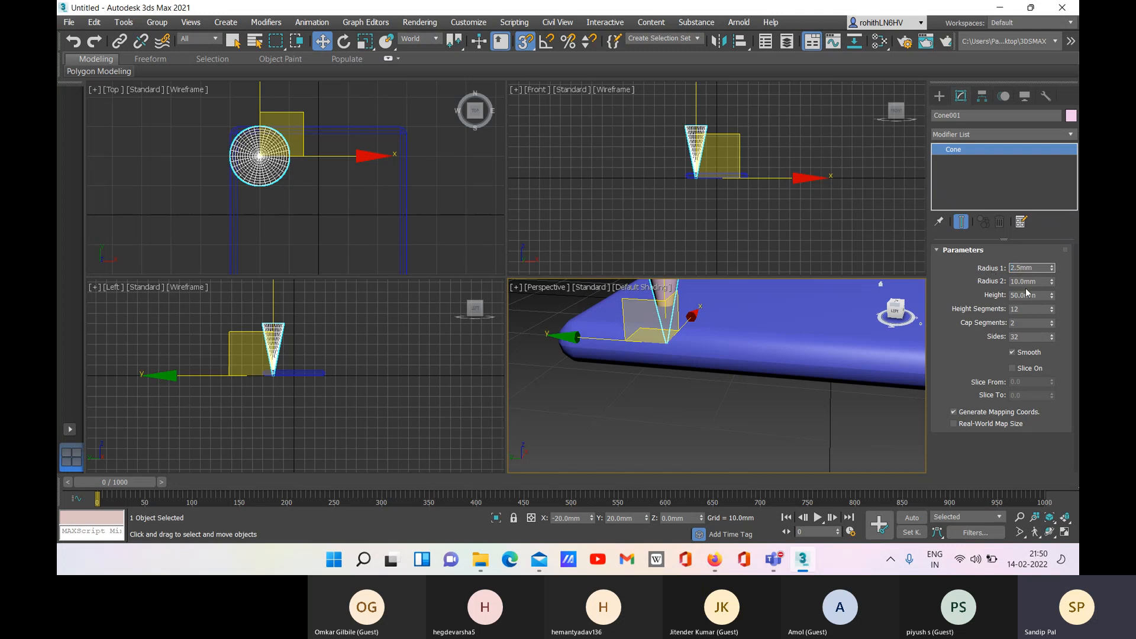
{"action": "key", "text": "Tab"}
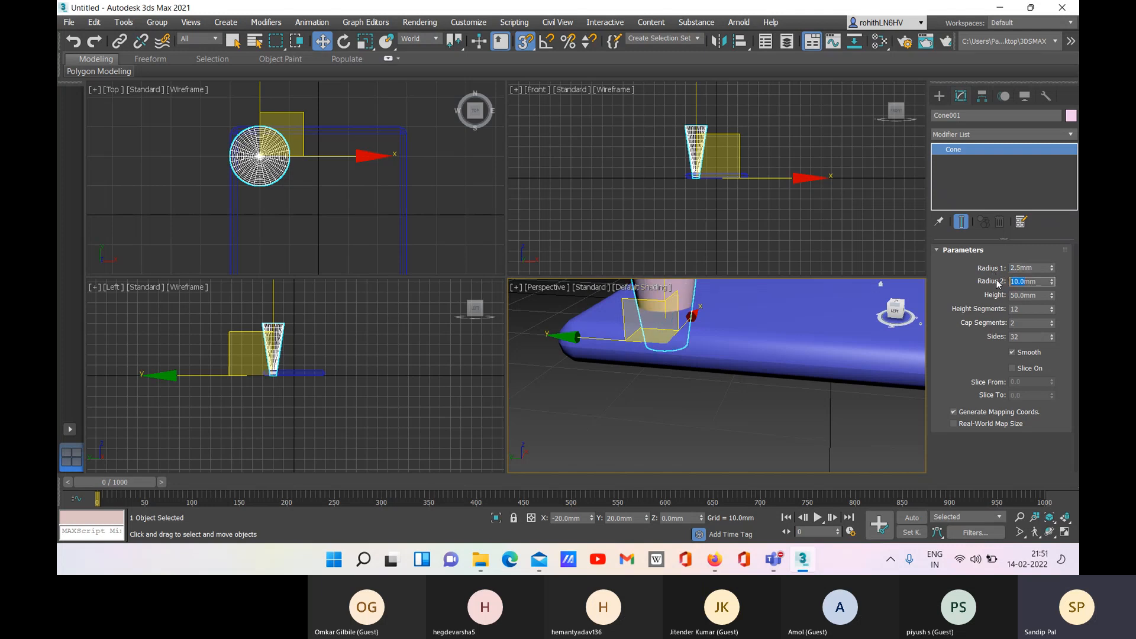
{"action": "type", "text": "5"}
{"action": "key", "text": "Return"}
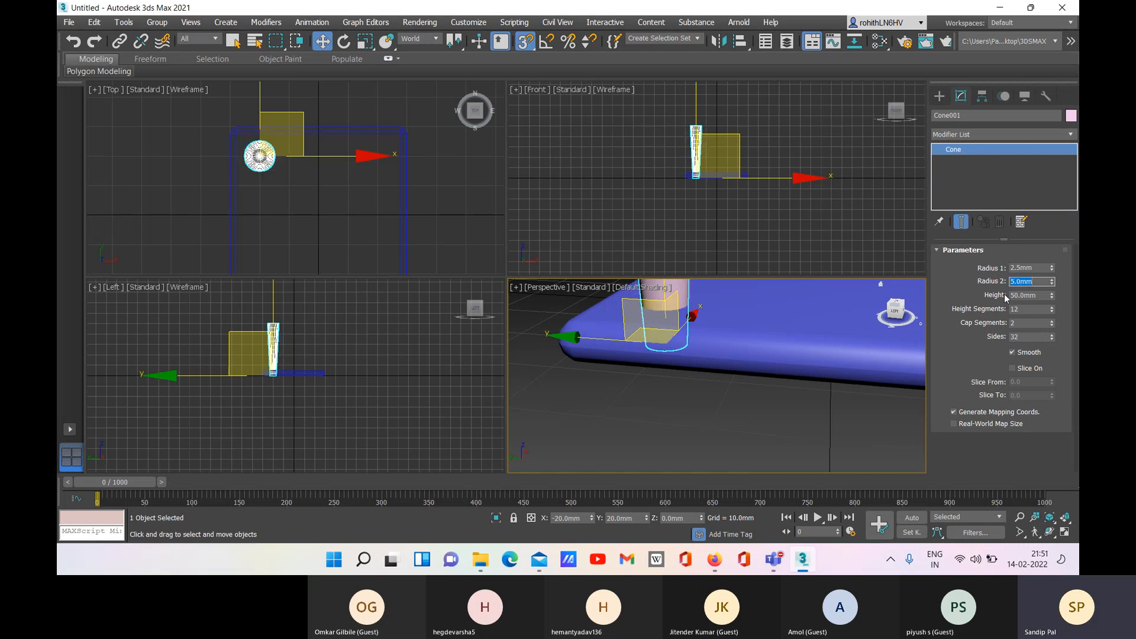
- Set the cone's Radius 1 to 1.5 mm
{"action": "double_click", "coordinate": [1022, 267]}
{"action": "type", "text": "1.5"}
{"action": "key", "text": "Return"}
- Set the cone's Radius 2 to 3.5 mm and deselect the cone
{"action": "scroll", "coordinate": [731, 395], "scroll_direction": "down", "scroll_amount": 5}
{"action": "scroll", "coordinate": [731, 395], "scroll_direction": "down", "scroll_amount": 3}
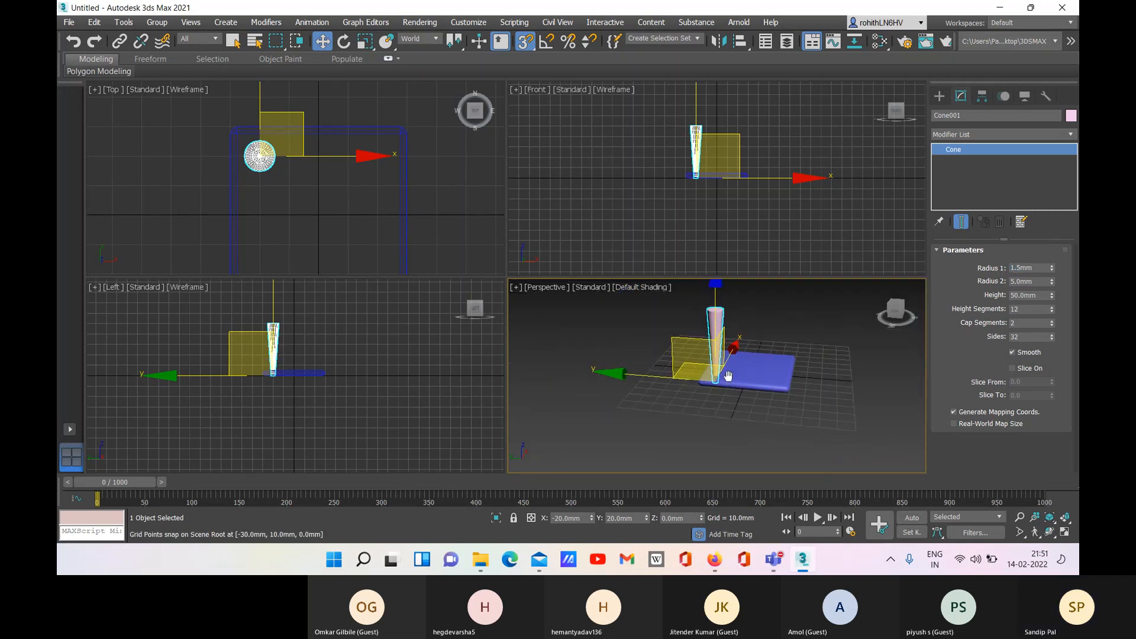
{"action": "middle_click_drag", "start_coordinate": [731, 393], "coordinate": [815, 389], "text": "alt"}
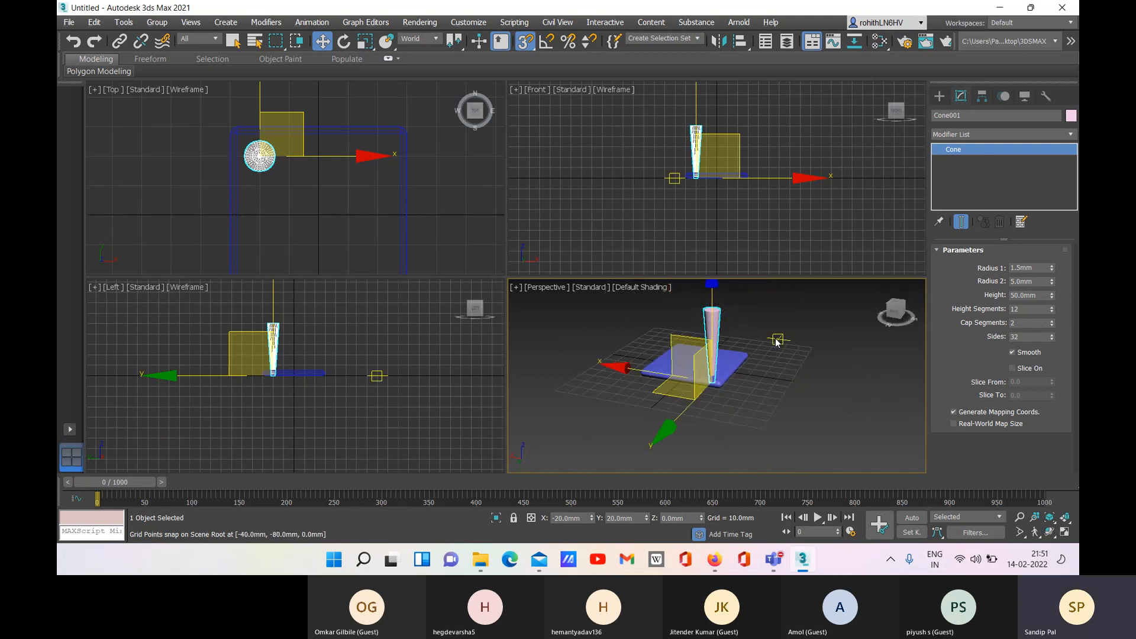
{"action": "scroll", "coordinate": [732, 383], "scroll_direction": "up", "scroll_amount": 5}
{"action": "scroll", "coordinate": [734, 382], "scroll_direction": "down", "scroll_amount": 3}
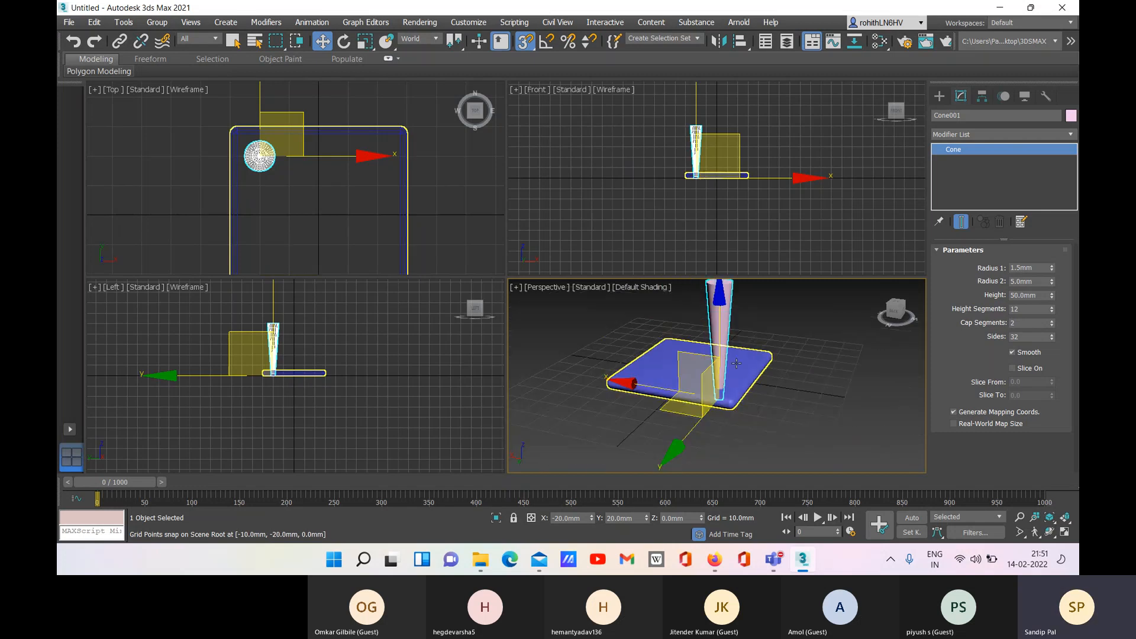
{"action": "middle_click_drag", "start_coordinate": [784, 371], "coordinate": [756, 402]}
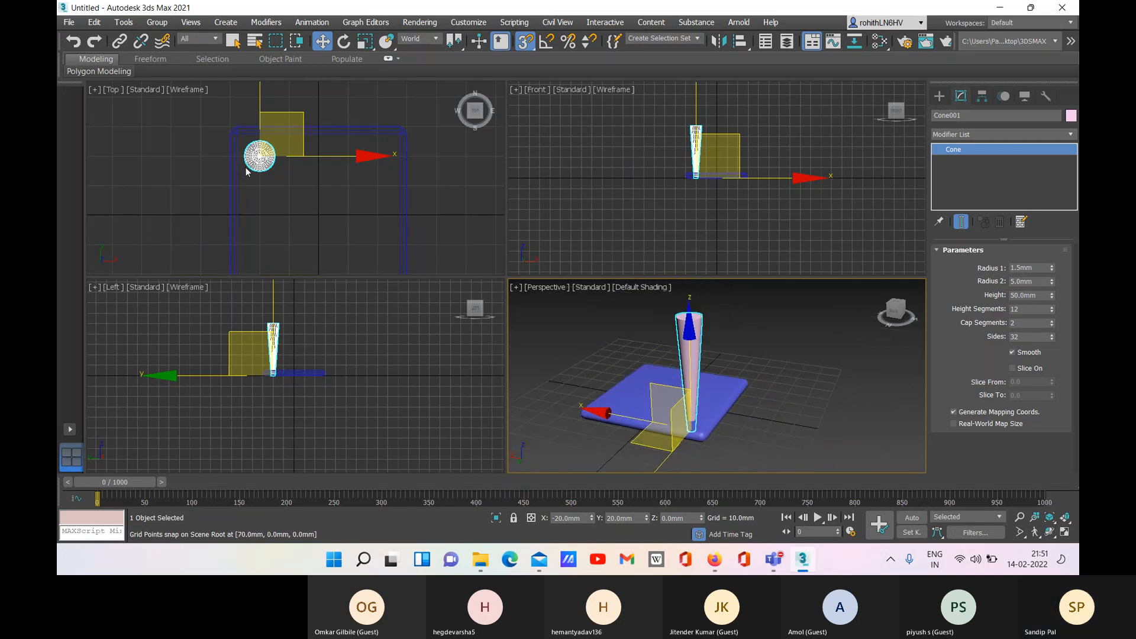
{"action": "left_click", "coordinate": [1021, 281]}
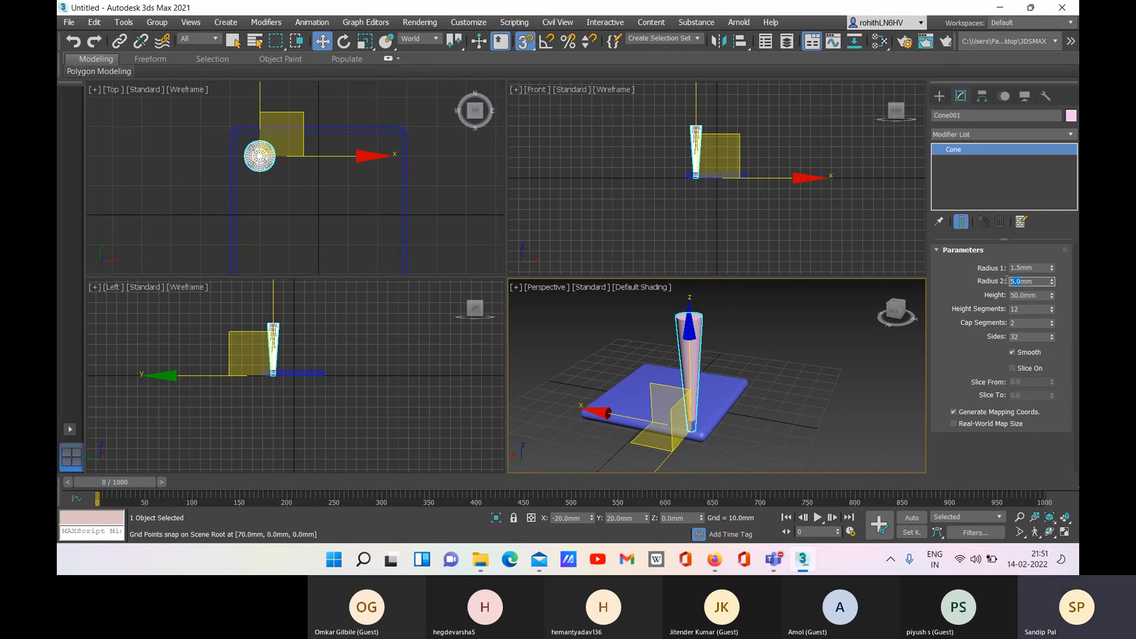
{"action": "type", "text": "3mm"}
{"action": "key", "text": "Return"}
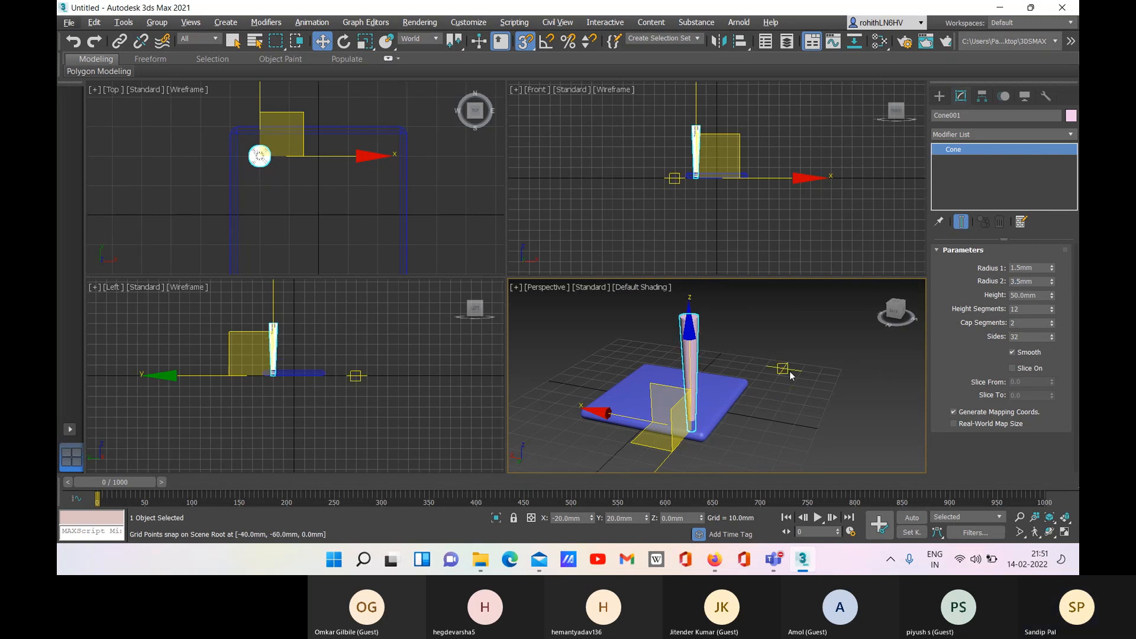
{"action": "left_click", "coordinate": [778, 358]}
{"action": "right_click", "coordinate": [790, 389]}
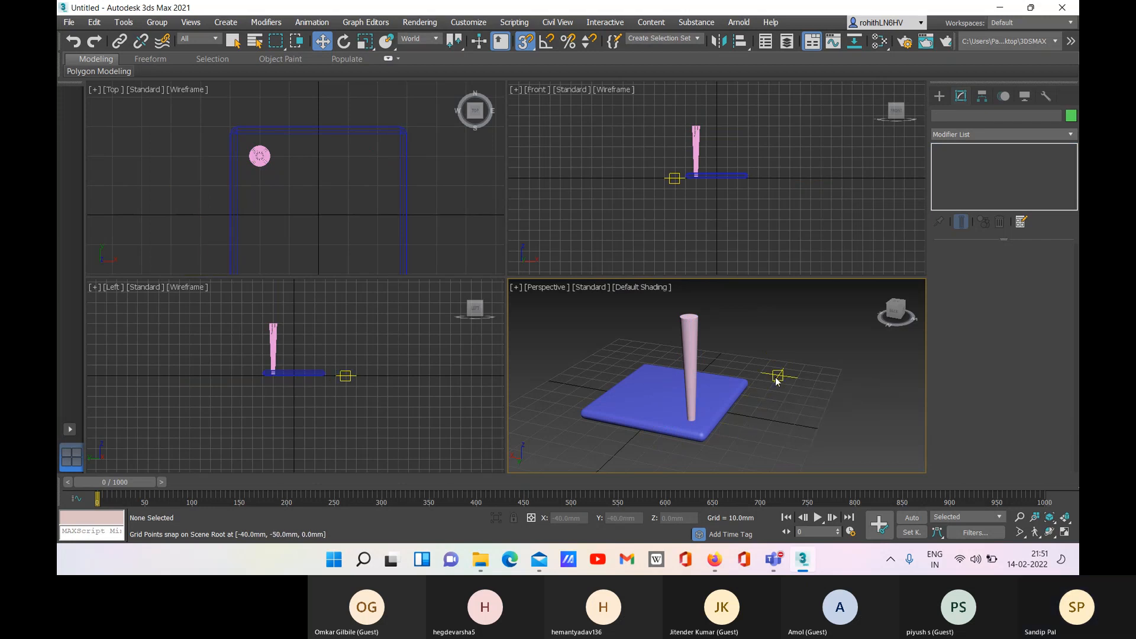
- Turn off 3D snapping and examine the tapered cone leg on the chamfer box in an enlarged perspective view
{"action": "key", "text": "s"}
{"action": "middle_click_drag", "start_coordinate": [758, 392], "coordinate": [736, 413], "text": "alt"}
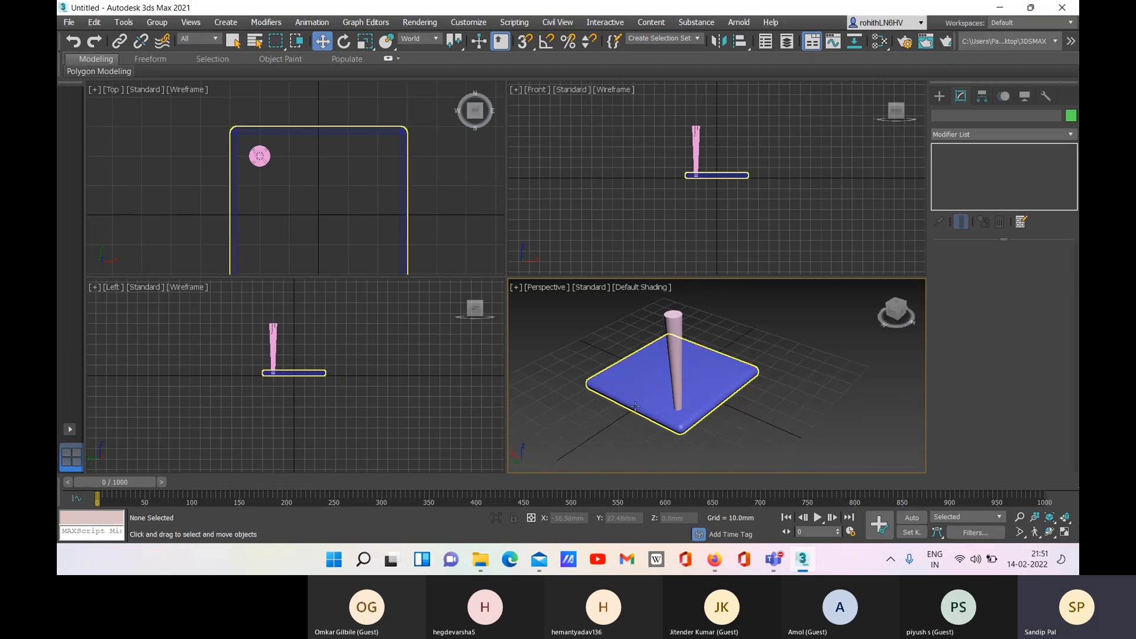
{"action": "left_click", "coordinate": [713, 394]}
{"action": "left_click", "coordinate": [769, 331]}
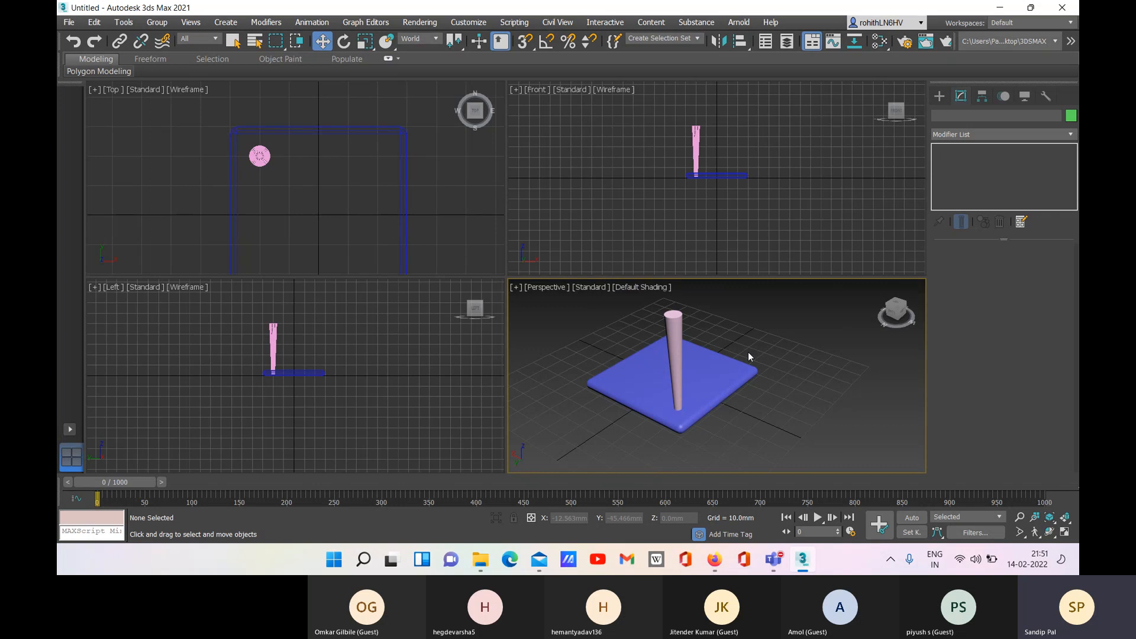
{"action": "key", "text": "alt+w"}
{"action": "middle_click_drag", "start_coordinate": [597, 356], "coordinate": [626, 380]}
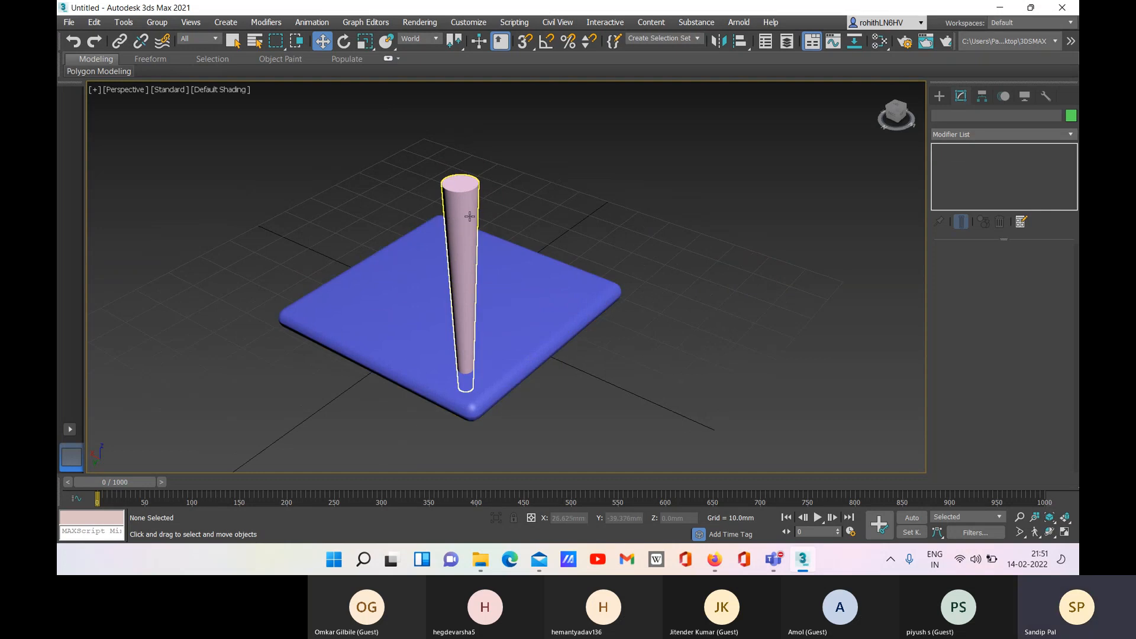
{"action": "left_click", "coordinate": [464, 278]}
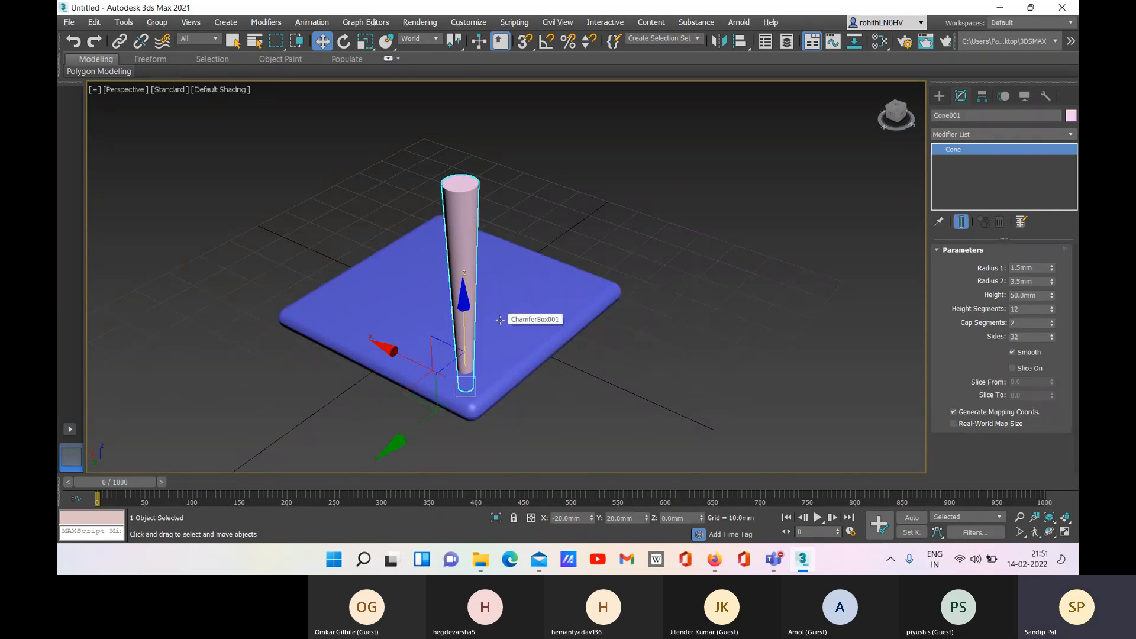
{"action": "key", "text": "alt+w"}
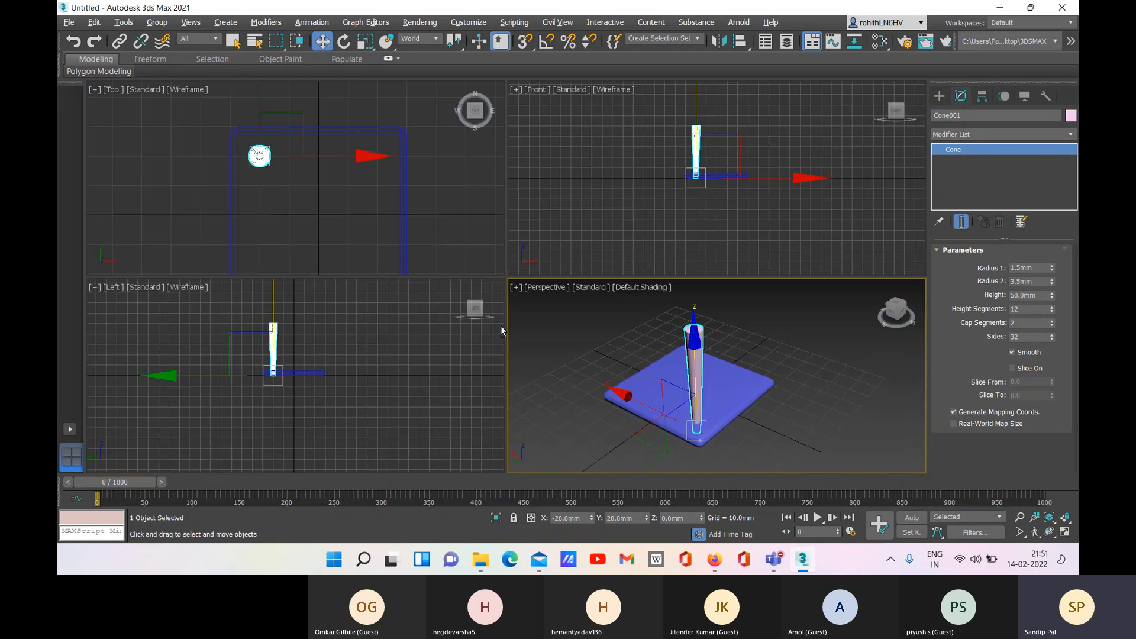
- In the Top view, clone the cone leg as one instance, snapped to the grid point at X 20 mm, Y 20 mm
{"action": "left_click", "coordinate": [339, 203]}
{"action": "key", "text": "alt+w"}
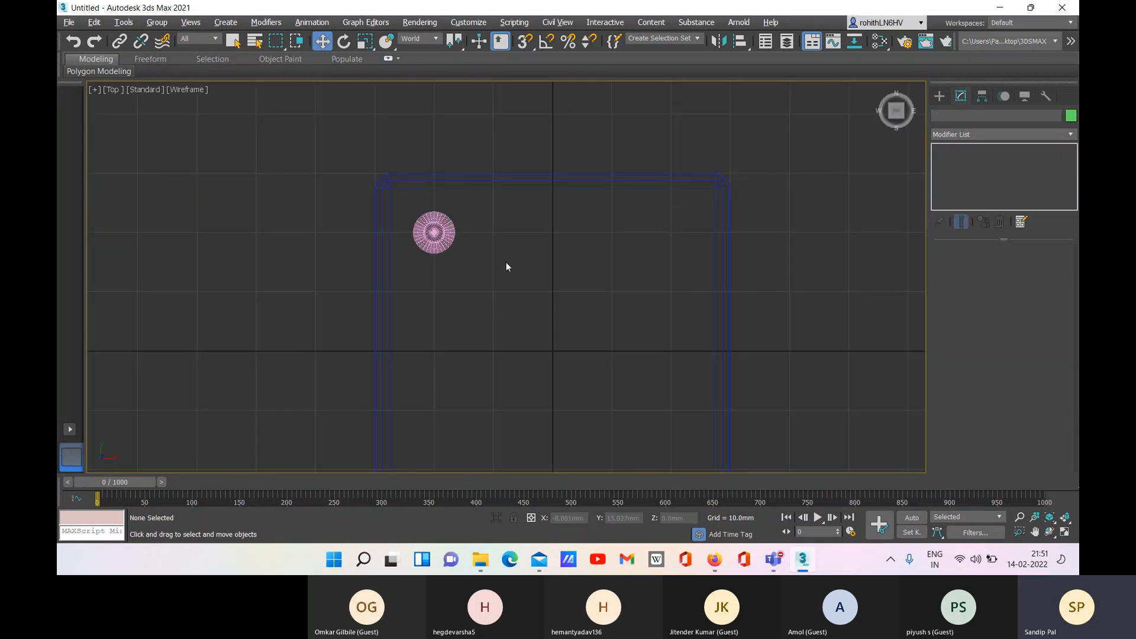
{"action": "left_click", "coordinate": [441, 243]}
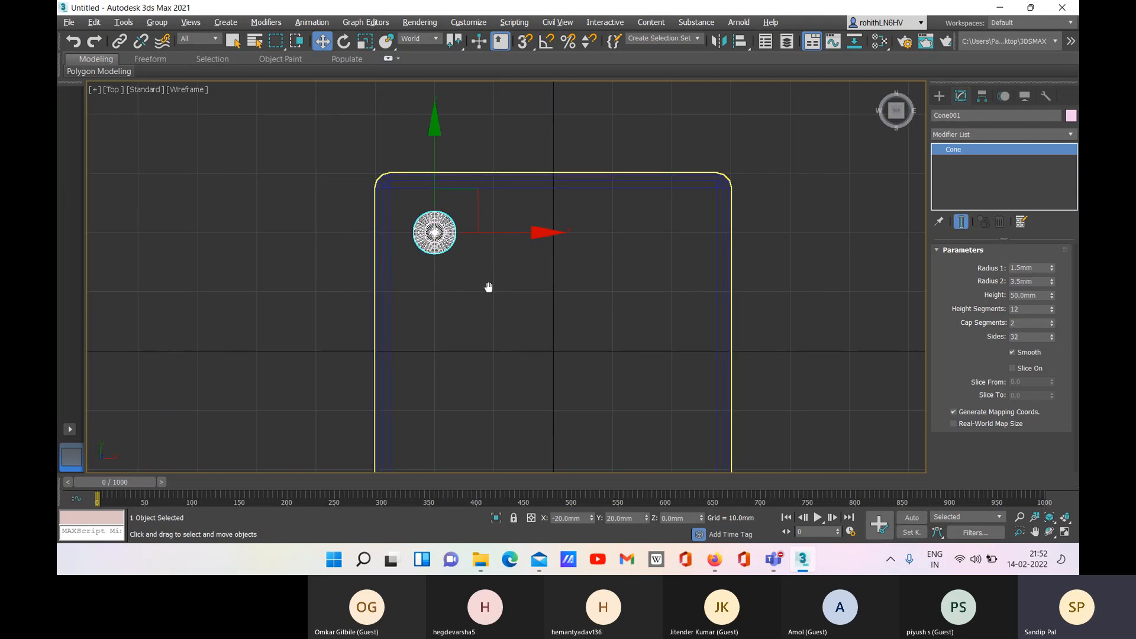
{"action": "scroll", "coordinate": [488, 292], "scroll_direction": "down", "scroll_amount": 3}
{"action": "middle_click_drag", "start_coordinate": [498, 314], "coordinate": [492, 315]}
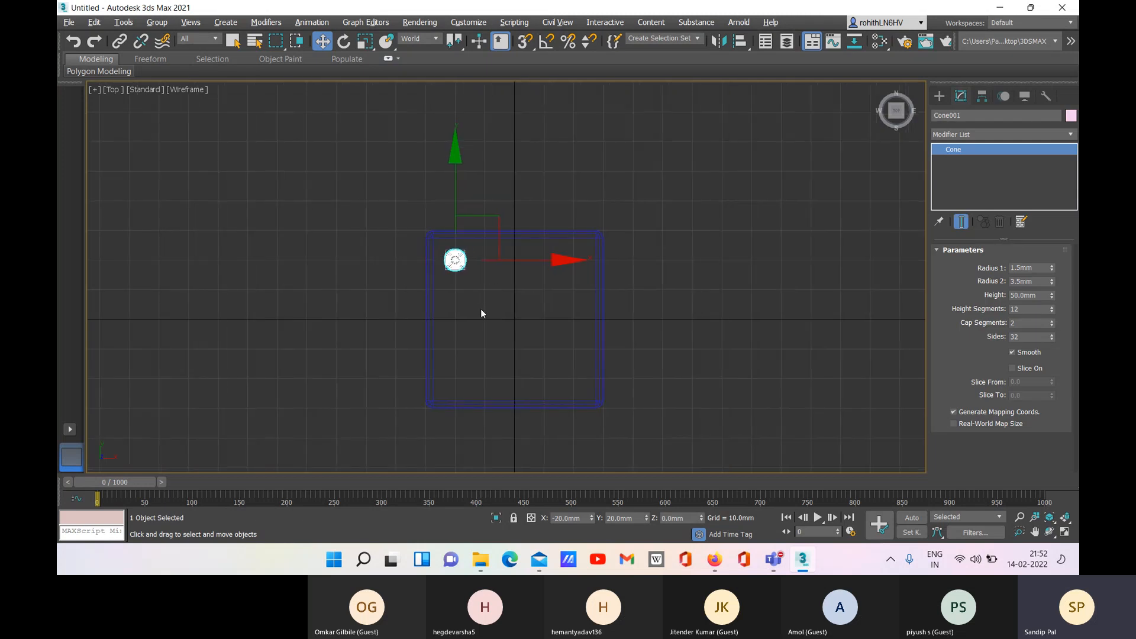
{"action": "scroll", "coordinate": [481, 302], "scroll_direction": "up", "scroll_amount": 2}
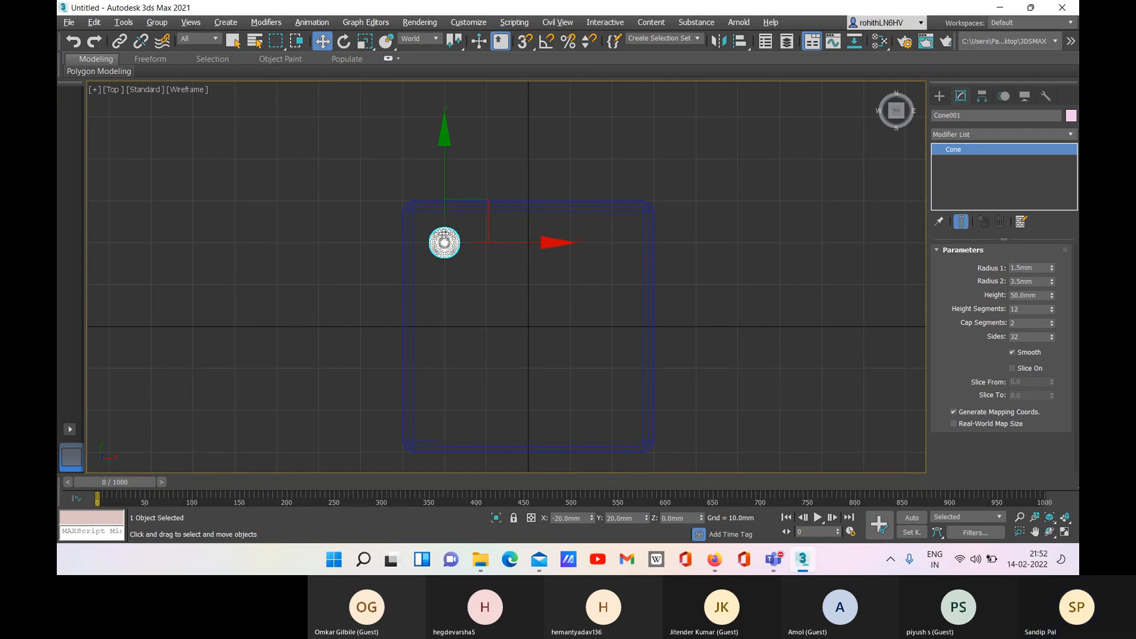
{"action": "left_click", "coordinate": [525, 41]}
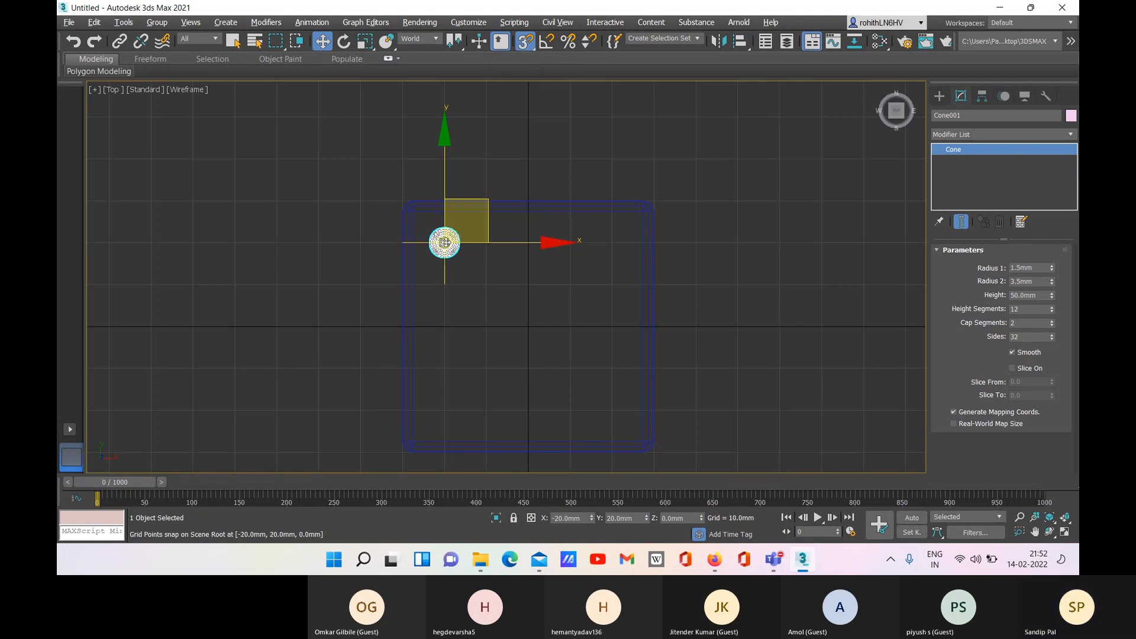
{"action": "left_click_drag", "start_coordinate": [445, 243], "coordinate": [613, 244], "text": "shift"}
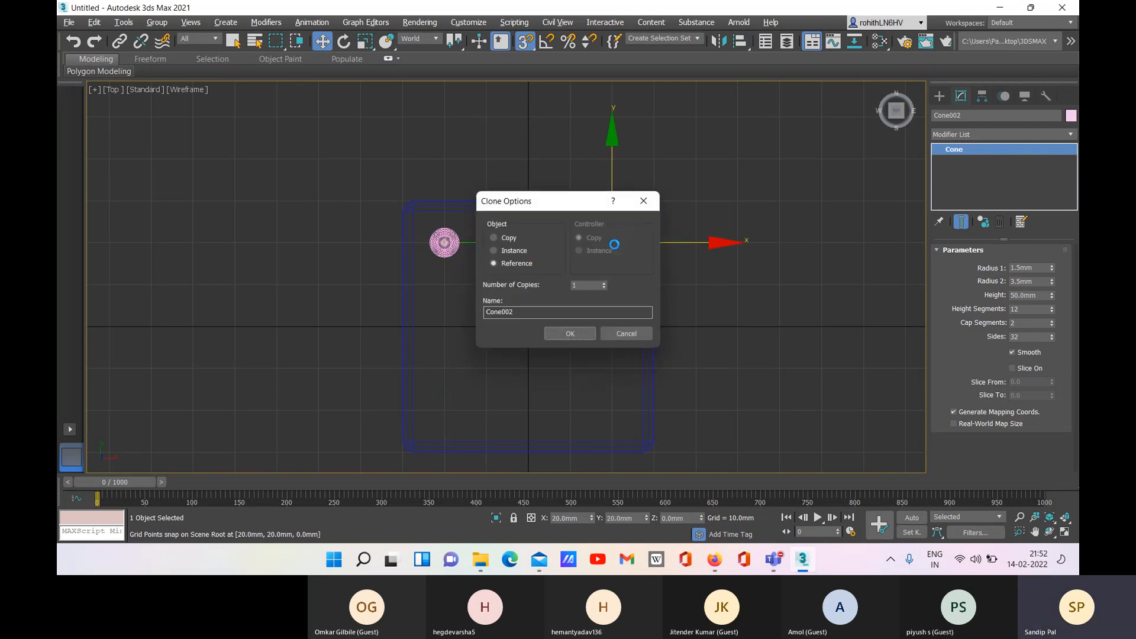
{"action": "left_click", "coordinate": [500, 251]}
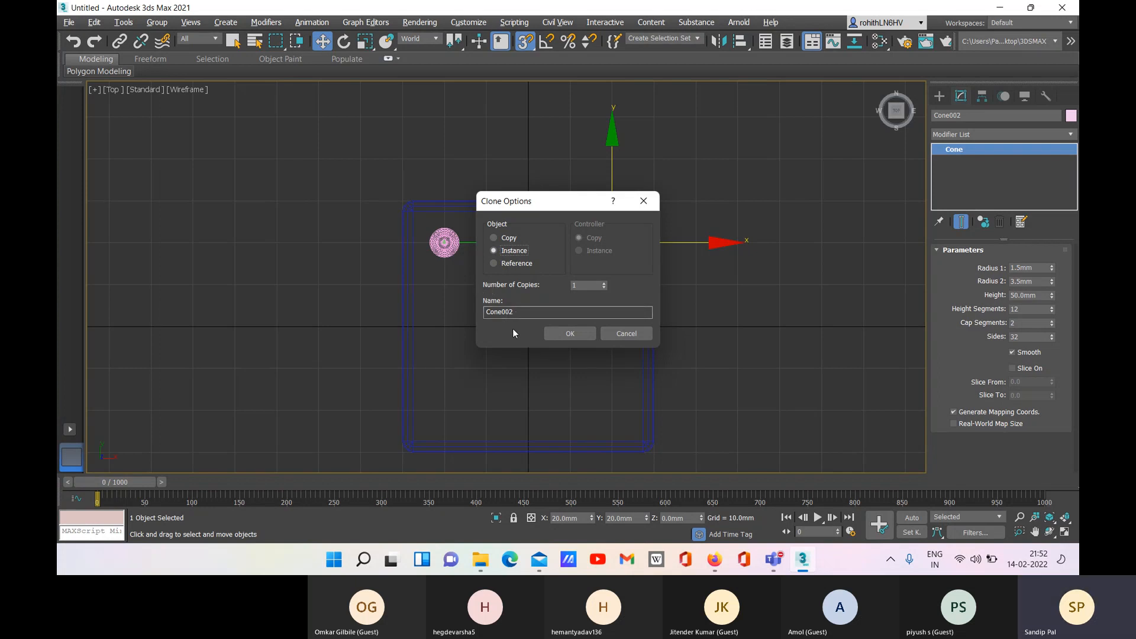
{"action": "left_click", "coordinate": [568, 333]}
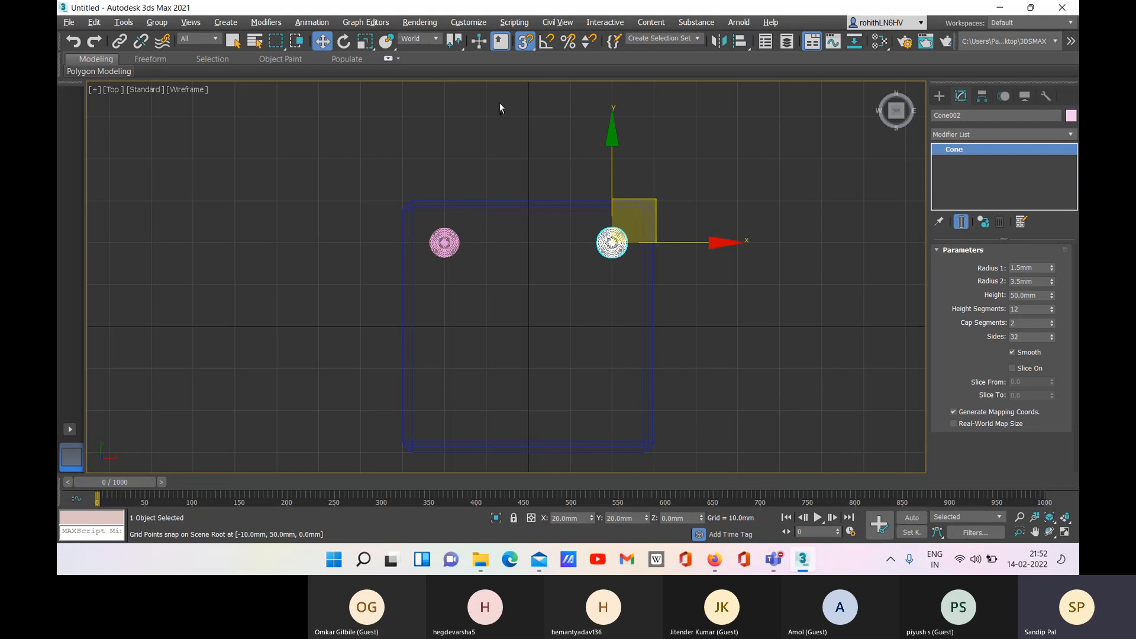
- Clone both cone legs together as instances, grid-snapped along Y to the opposite side of the box at Y -20 mm
{"action": "left_click", "coordinate": [444, 243], "text": "ctrl"}
{"action": "mouse_move", "coordinate": [445, 242]}
{"action": "left_mouse_down"}
{"action": "mouse_move", "coordinate": [449, 362]}
{"action": "mouse_move", "coordinate": [452, 243]}
{"action": "left_mouse_up"}
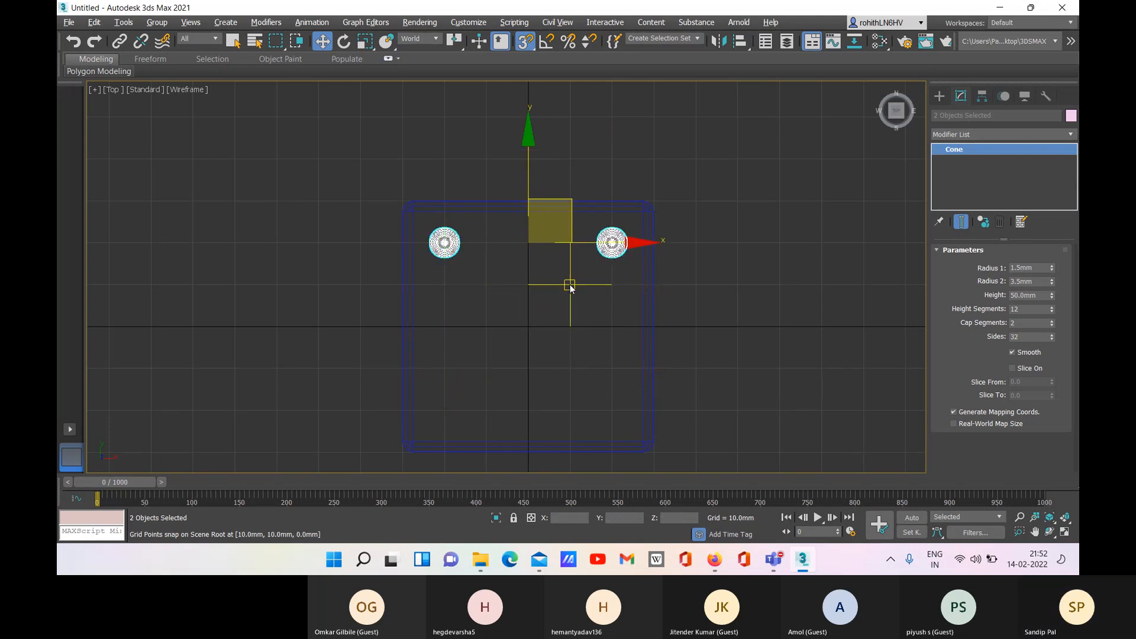
{"action": "left_click_drag", "start_coordinate": [449, 242], "coordinate": [444, 409], "text": "shift"}
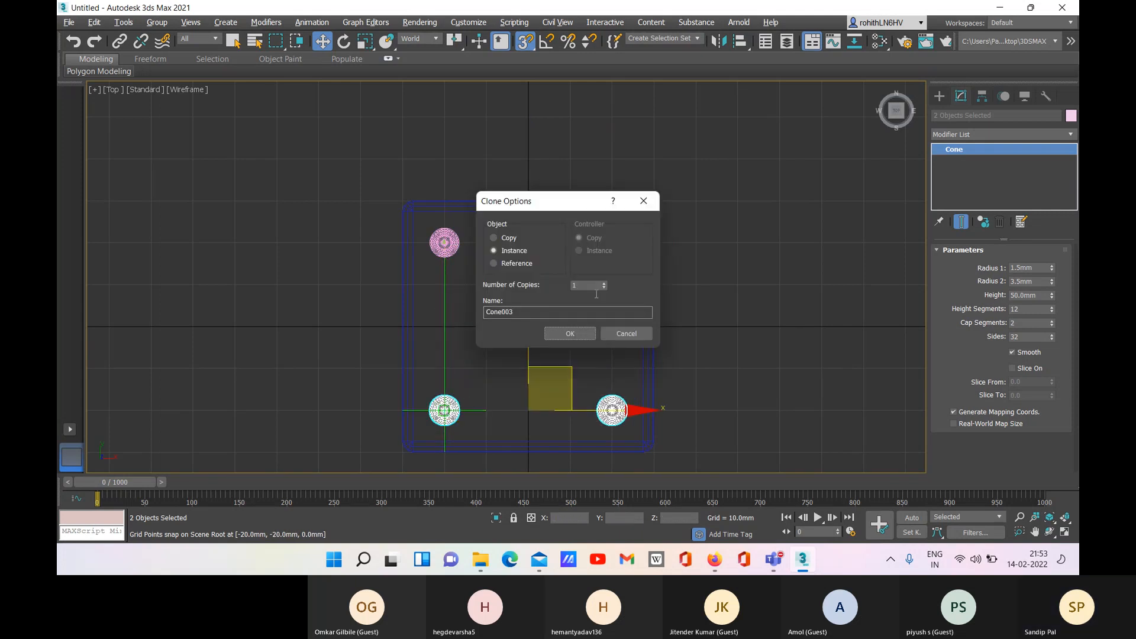
{"action": "left_click", "coordinate": [569, 334]}
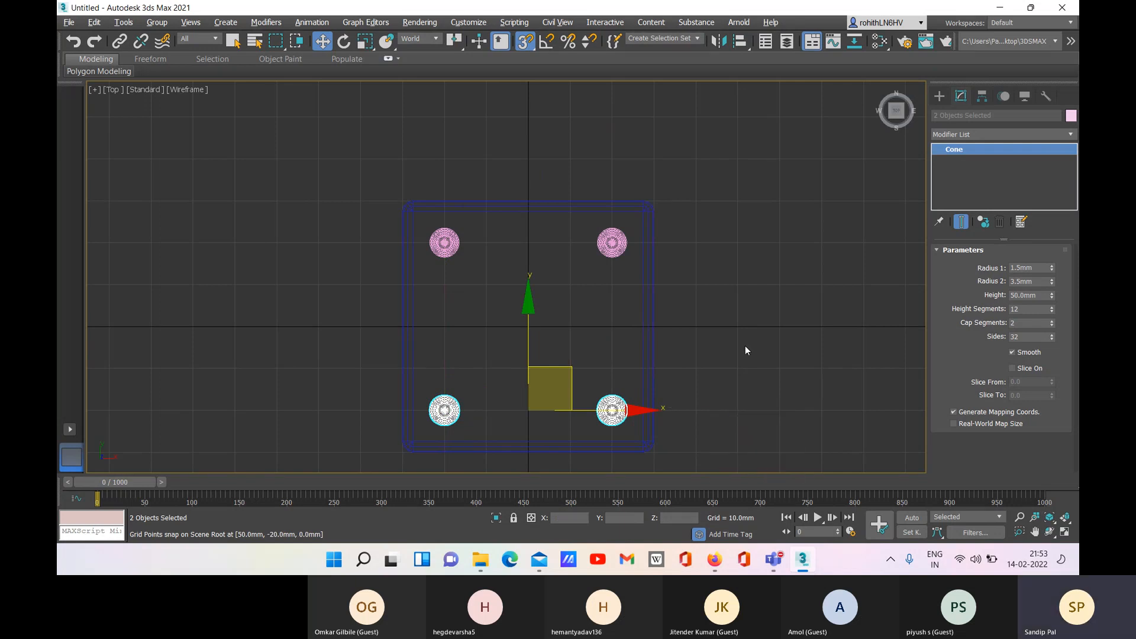
{"action": "right_click", "coordinate": [734, 220]}
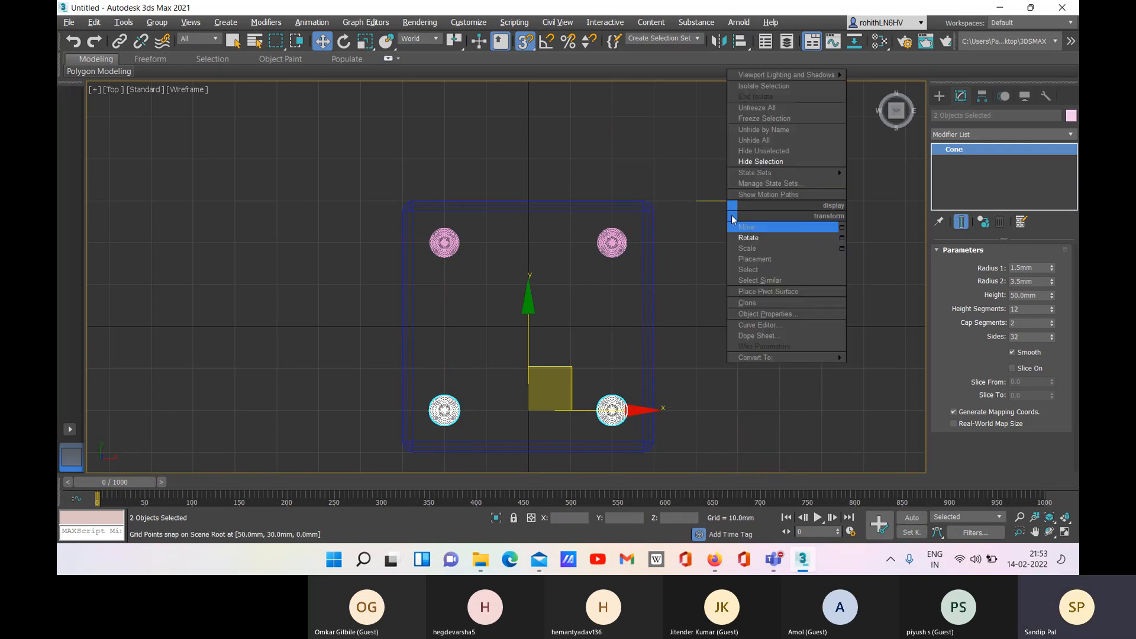
{"action": "left_click", "coordinate": [939, 96]}
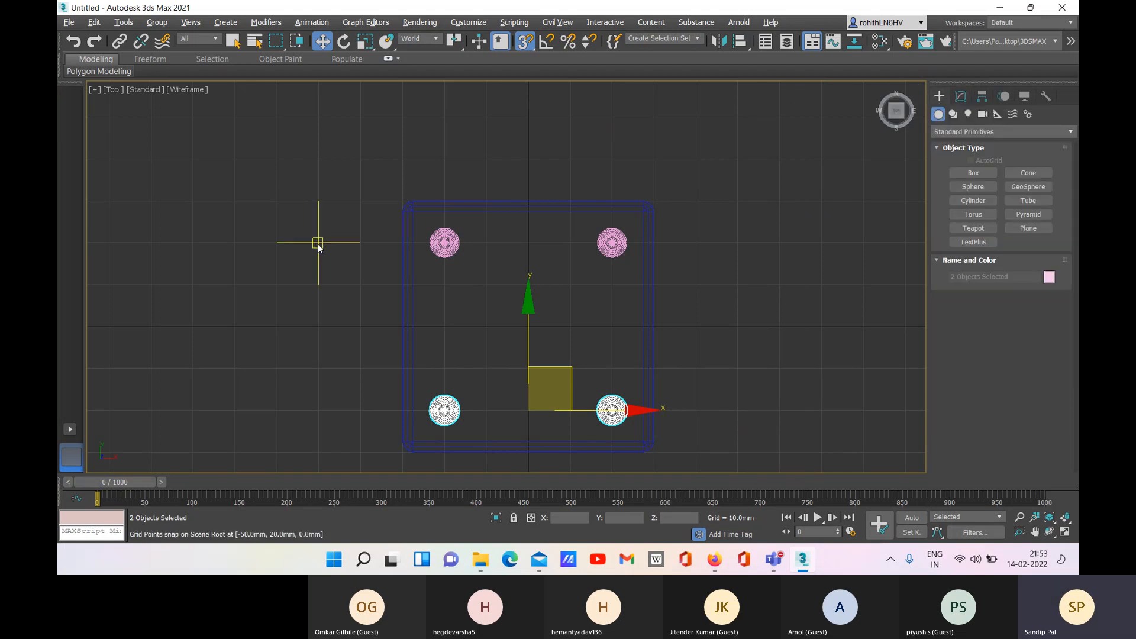
- Turn off snapping and examine the four legs in perspective, comparing the Z positions of the chamfer box and a cone
{"action": "key", "text": "alt+w"}
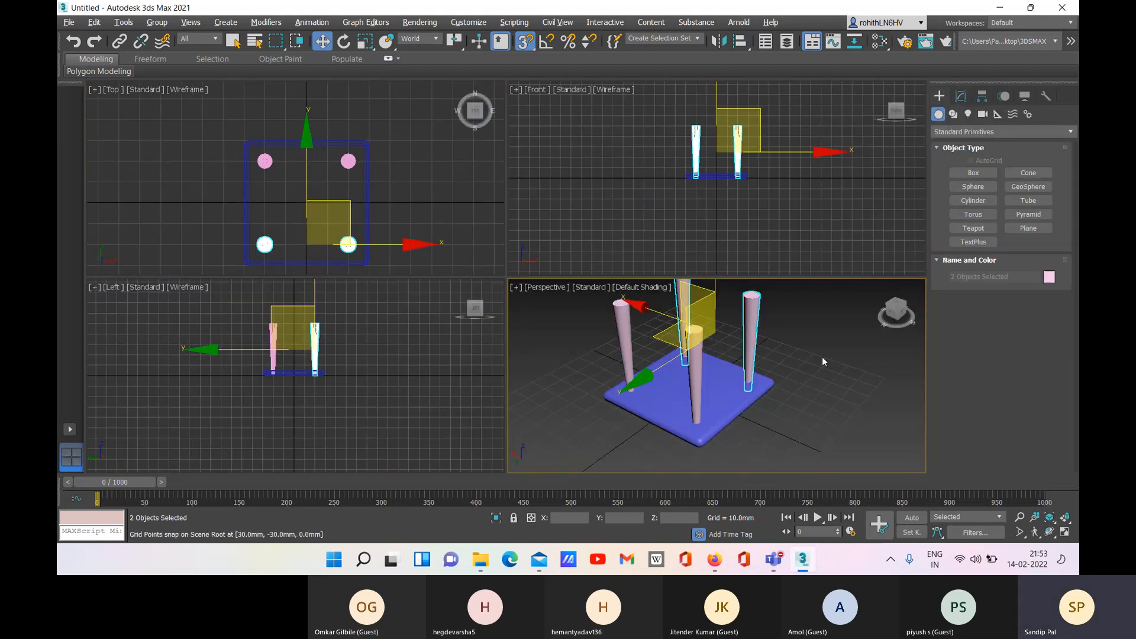
{"action": "left_click", "coordinate": [822, 357]}
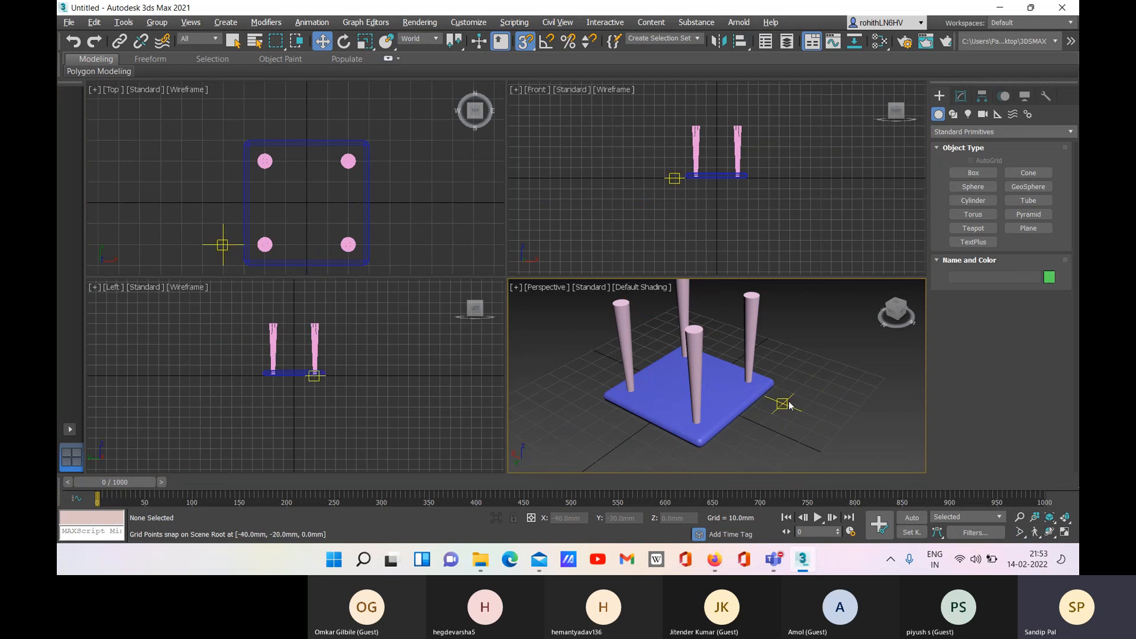
{"action": "key", "text": "alt+w"}
{"action": "key", "text": "s"}
{"action": "middle_click_drag", "start_coordinate": [651, 337], "coordinate": [716, 403]}
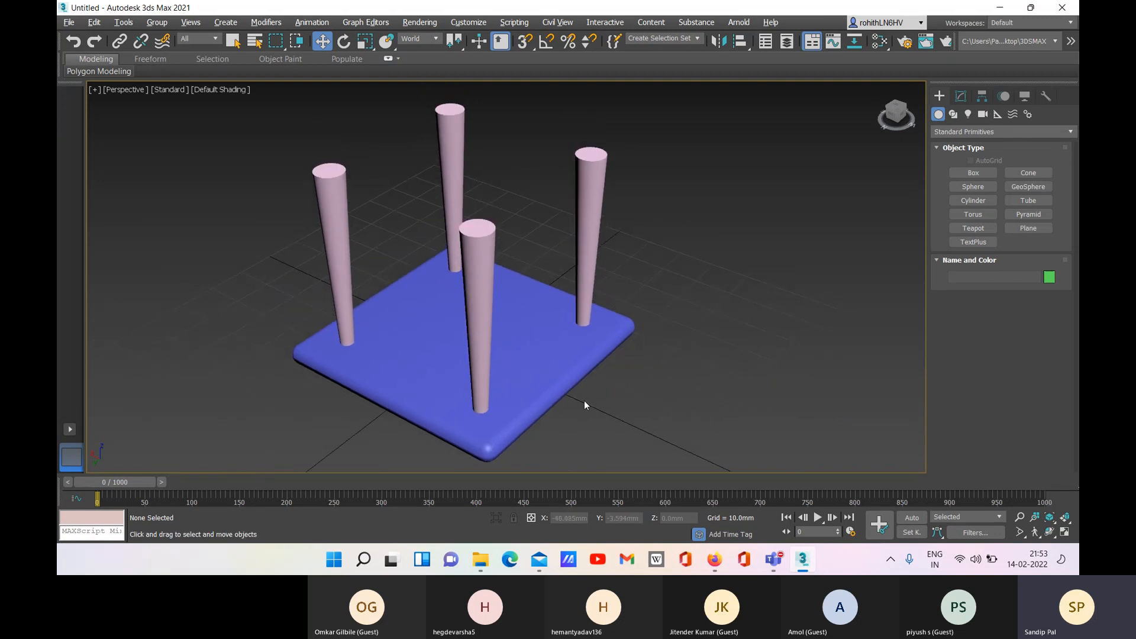
{"action": "left_click", "coordinate": [554, 364]}
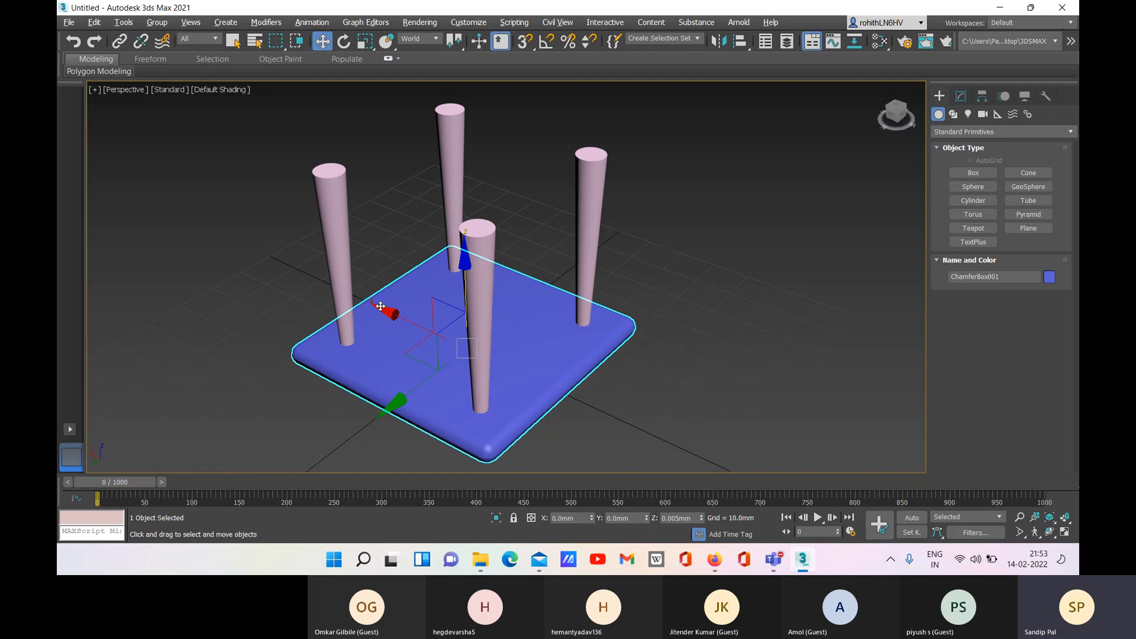
{"action": "left_click", "coordinate": [476, 236]}
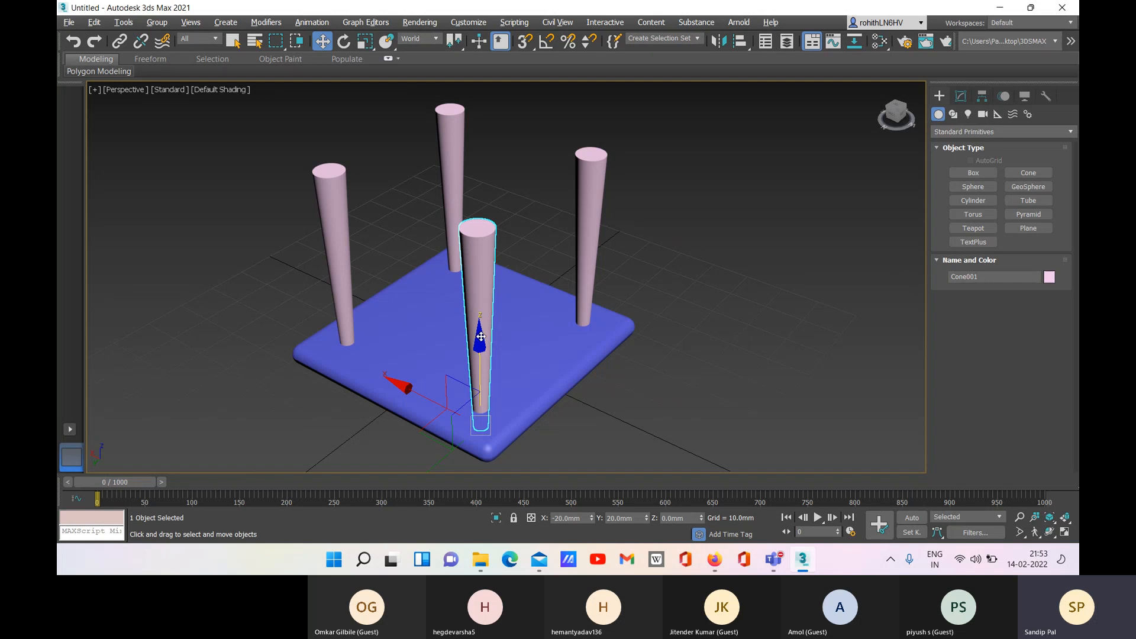
{"action": "left_click", "coordinate": [671, 517]}
{"action": "left_click", "coordinate": [589, 386]}
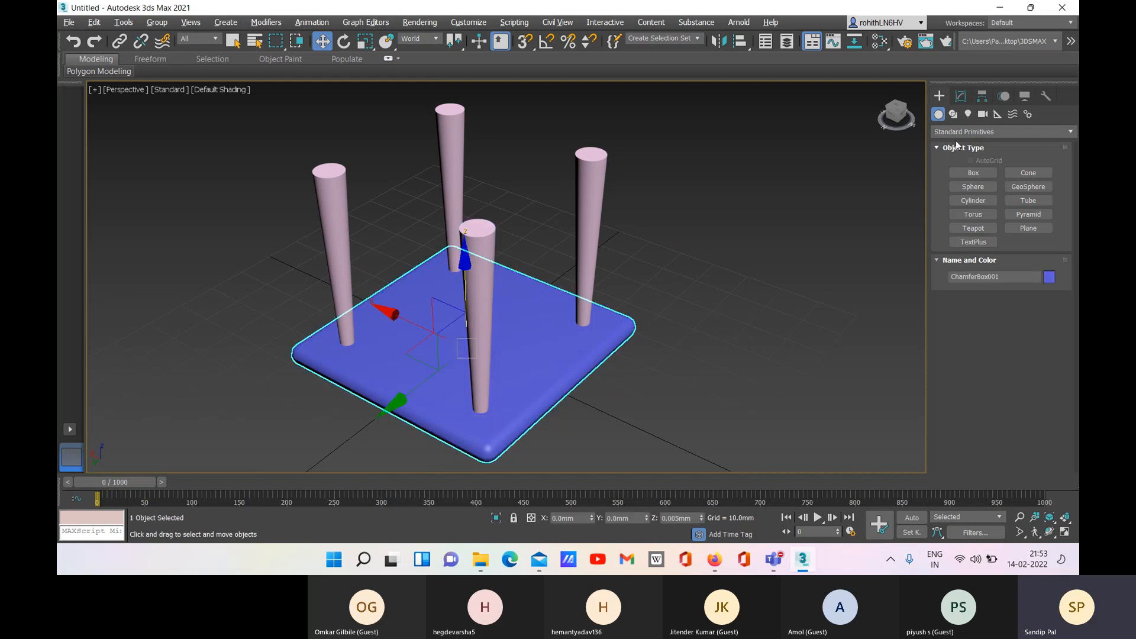
- Raise the chamfer box above the legs by setting its Z position to 55 mm
{"action": "left_click", "coordinate": [953, 115]}
{"action": "left_click", "coordinate": [968, 96]}
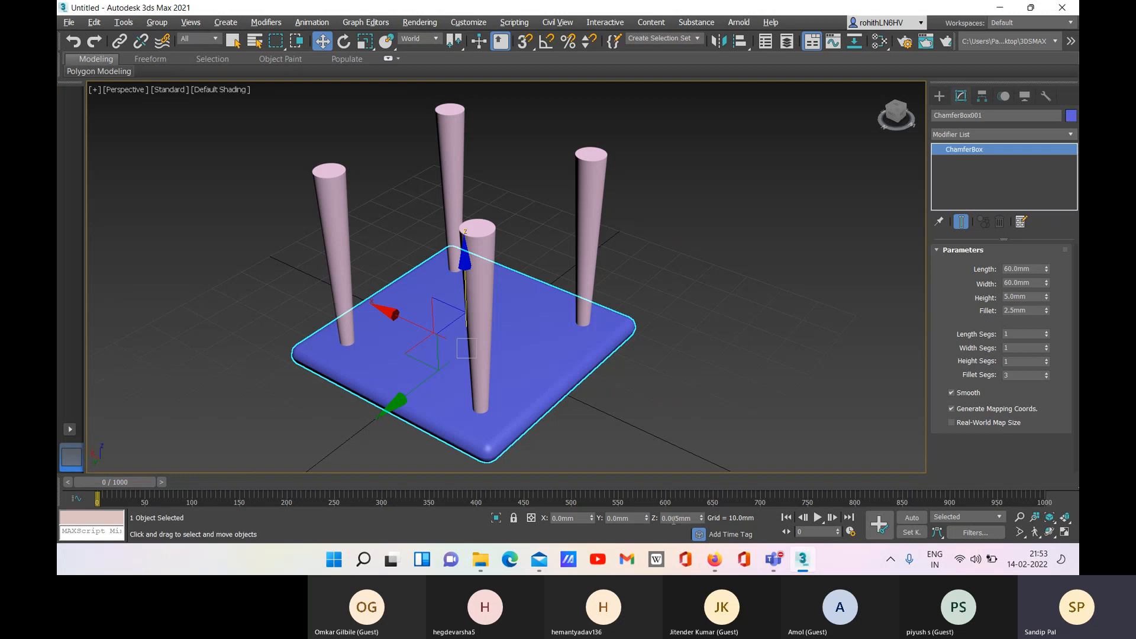
{"action": "left_click_drag", "start_coordinate": [680, 518], "coordinate": [669, 517]}
{"action": "type", "text": "55"}
{"action": "key", "text": "Return"}
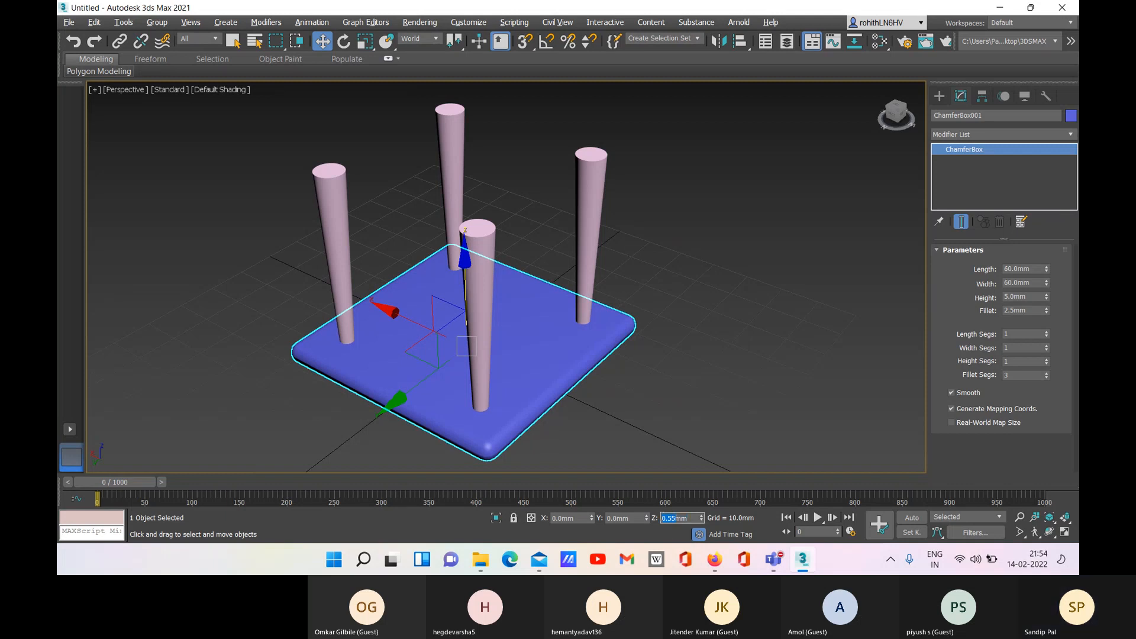
{"action": "type", "text": "55"}
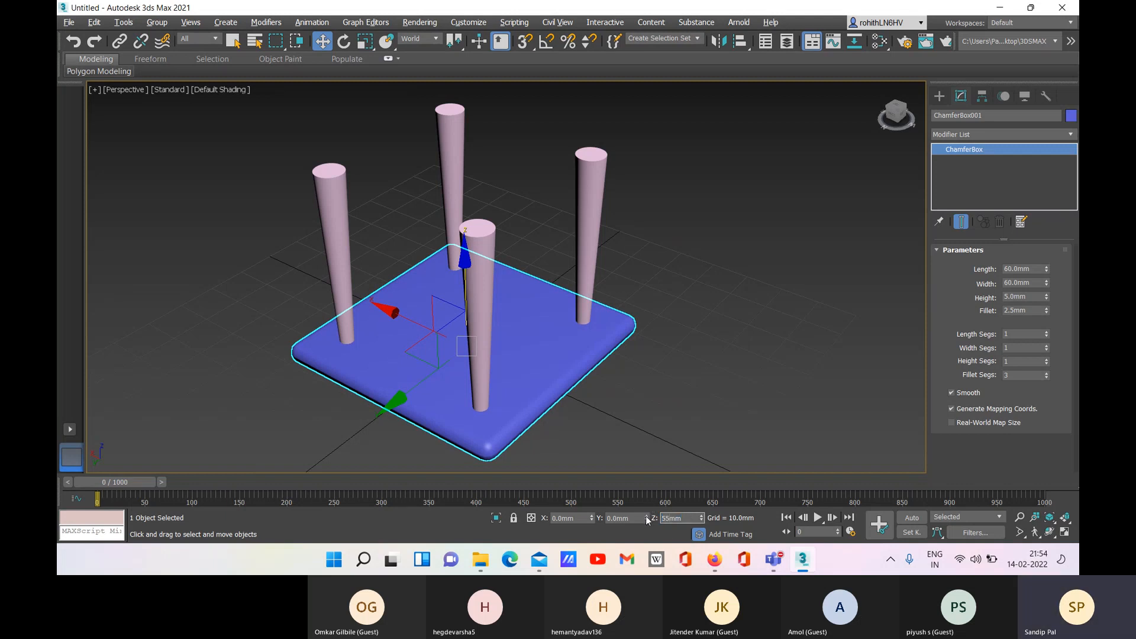
{"action": "key", "text": "Return"}
- Examine the fit between the tabletop's underside and the leg tops, in perspective and in an enlarged Left view
{"action": "middle_click_drag", "start_coordinate": [639, 470], "coordinate": [641, 445], "text": "alt"}
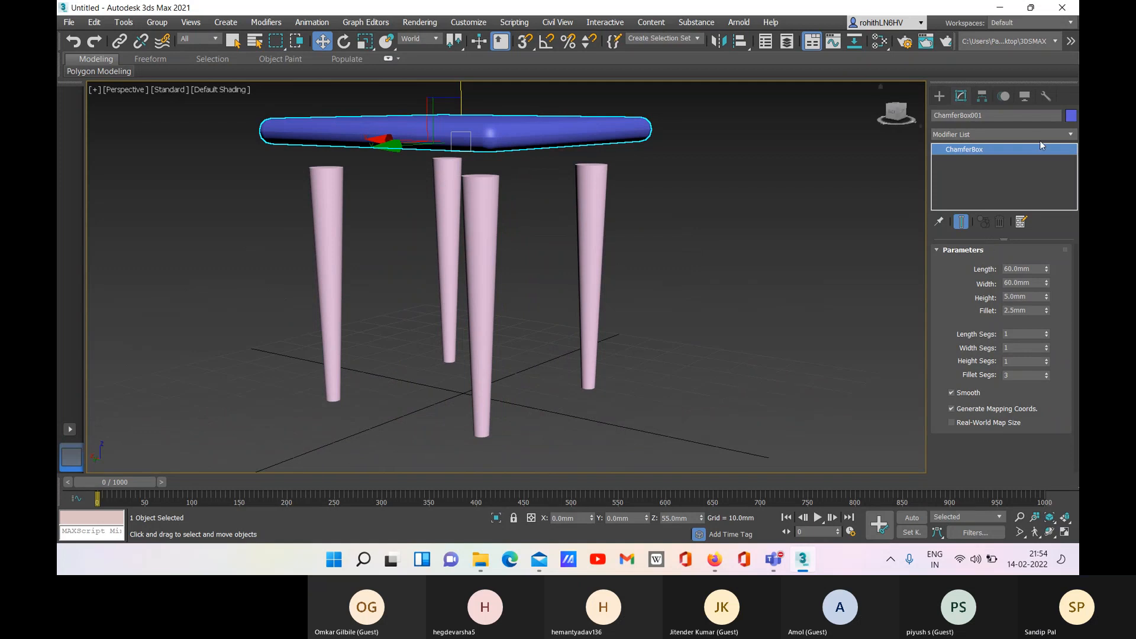
{"action": "left_click", "coordinate": [593, 222]}
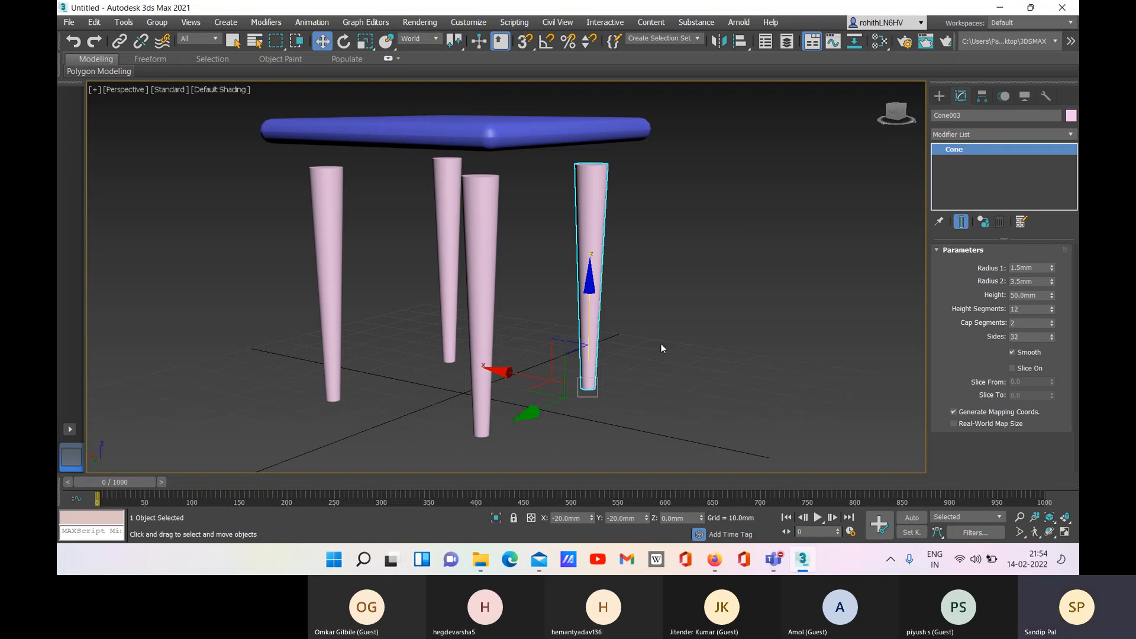
{"action": "left_click", "coordinate": [588, 140]}
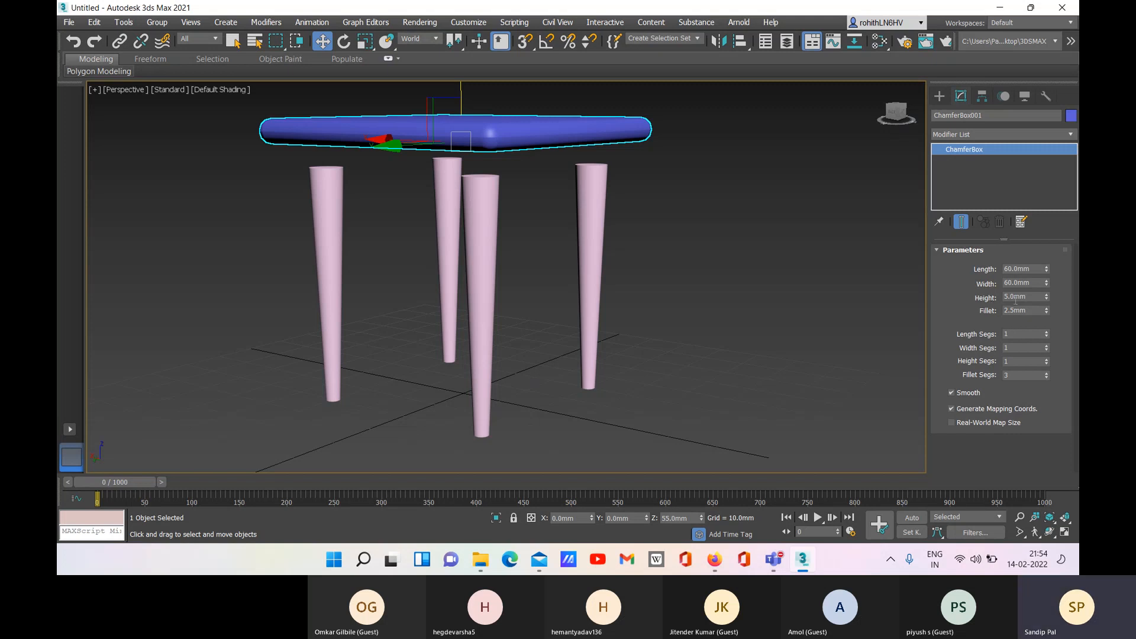
{"action": "mouse_move", "coordinate": [559, 435]}
{"action": "middle_mouse_down", "text": "alt"}
{"action": "mouse_move", "coordinate": [523, 413]}
{"action": "mouse_move", "coordinate": [557, 432]}
{"action": "middle_mouse_up", "text": "alt"}
{"action": "middle_click_drag", "start_coordinate": [578, 352], "coordinate": [477, 285], "text": "alt"}
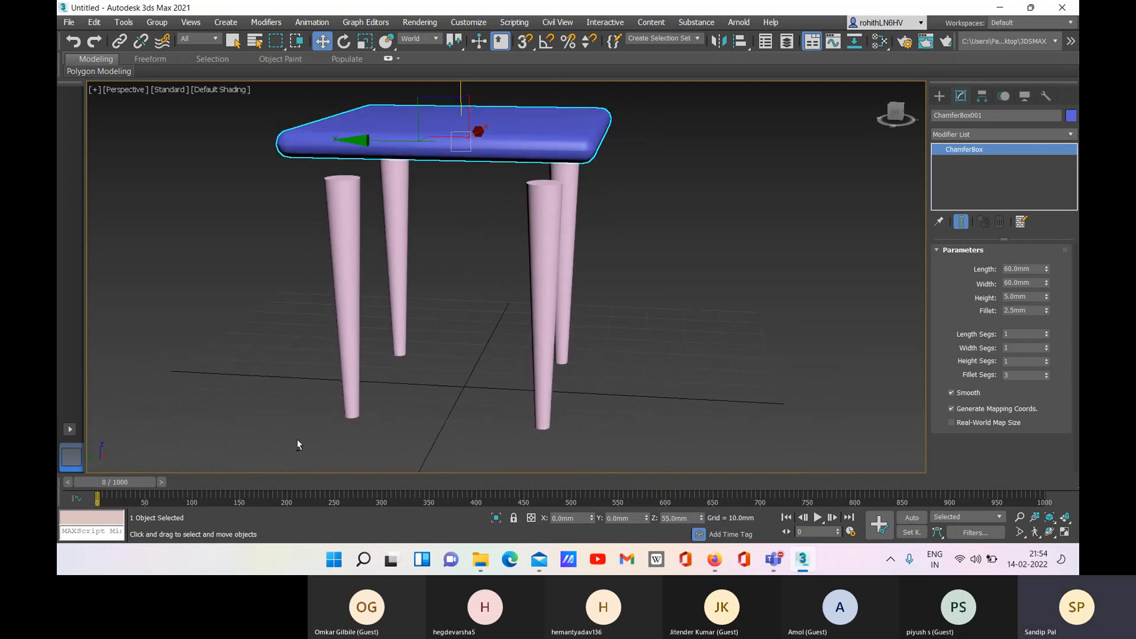
{"action": "key", "text": "alt+w"}
{"action": "left_click", "coordinate": [271, 431]}
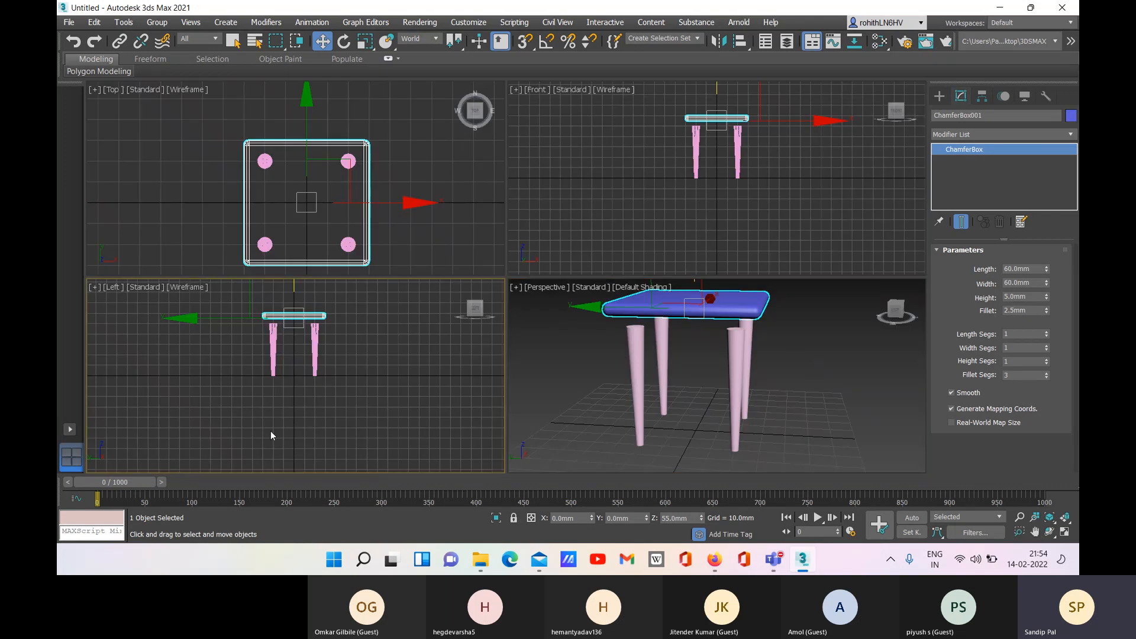
{"action": "key", "text": "alt+w"}
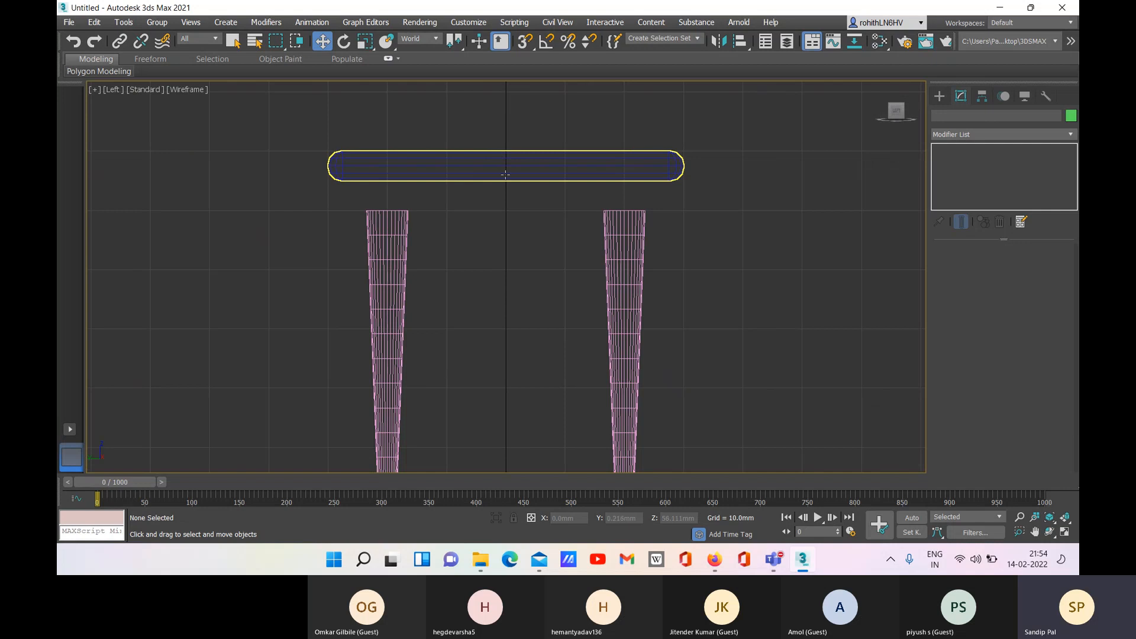
{"action": "left_click", "coordinate": [501, 151]}
{"action": "scroll", "coordinate": [496, 182], "scroll_direction": "up", "scroll_amount": 10}
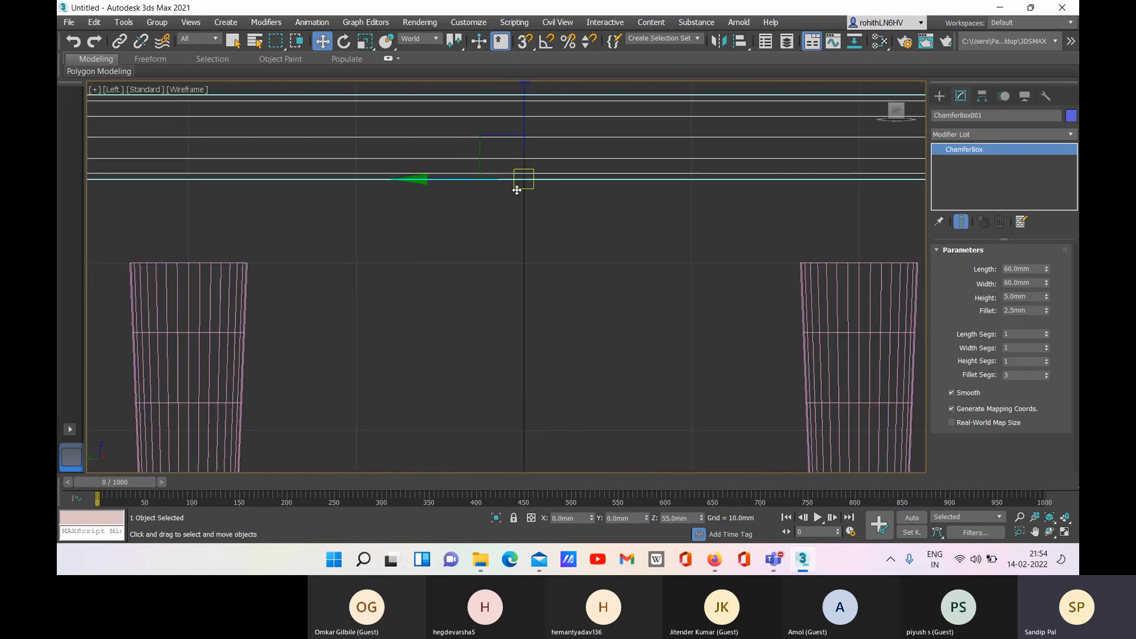
{"action": "scroll", "coordinate": [544, 156], "scroll_direction": "up", "scroll_amount": 4}
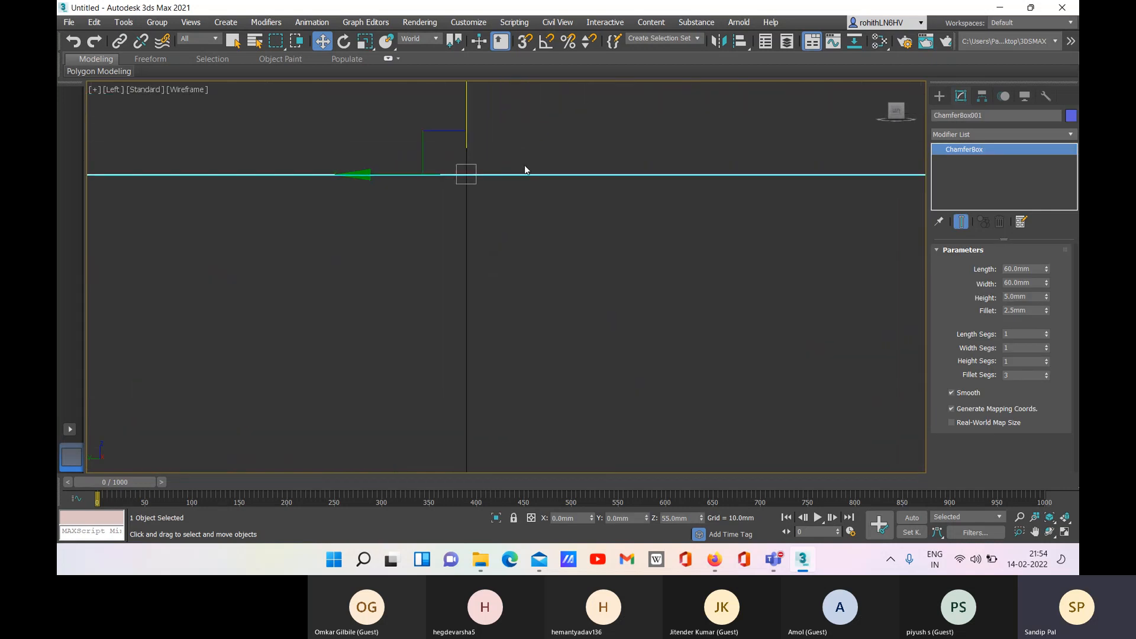
- Lower the chamfer-box tabletop onto the tops of the legs by setting its Z position to 50 mm
{"action": "scroll", "coordinate": [474, 179], "scroll_direction": "down", "scroll_amount": 10}
{"action": "scroll", "coordinate": [479, 187], "scroll_direction": "down", "scroll_amount": 5}
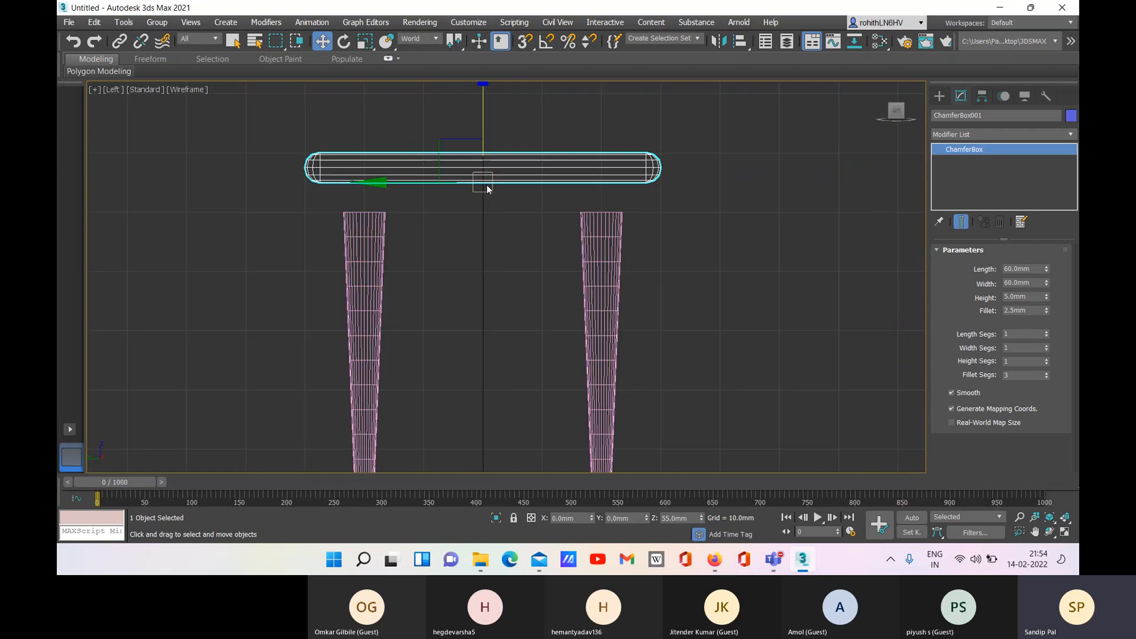
{"action": "scroll", "coordinate": [499, 214], "scroll_direction": "down", "scroll_amount": 8}
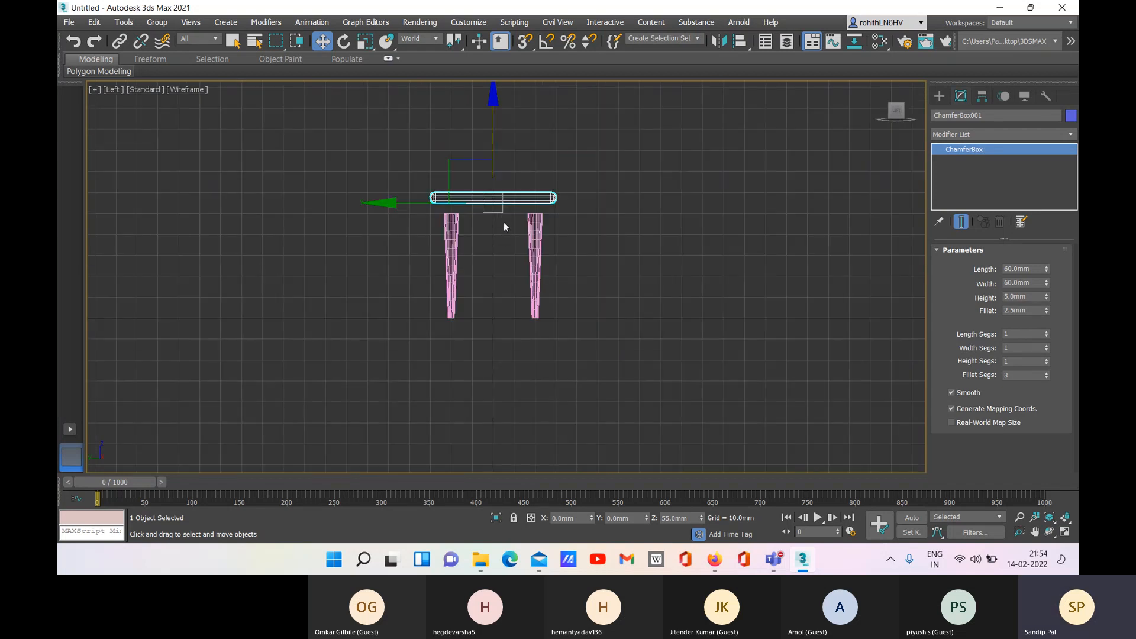
{"action": "scroll", "coordinate": [504, 218], "scroll_direction": "up", "scroll_amount": 8}
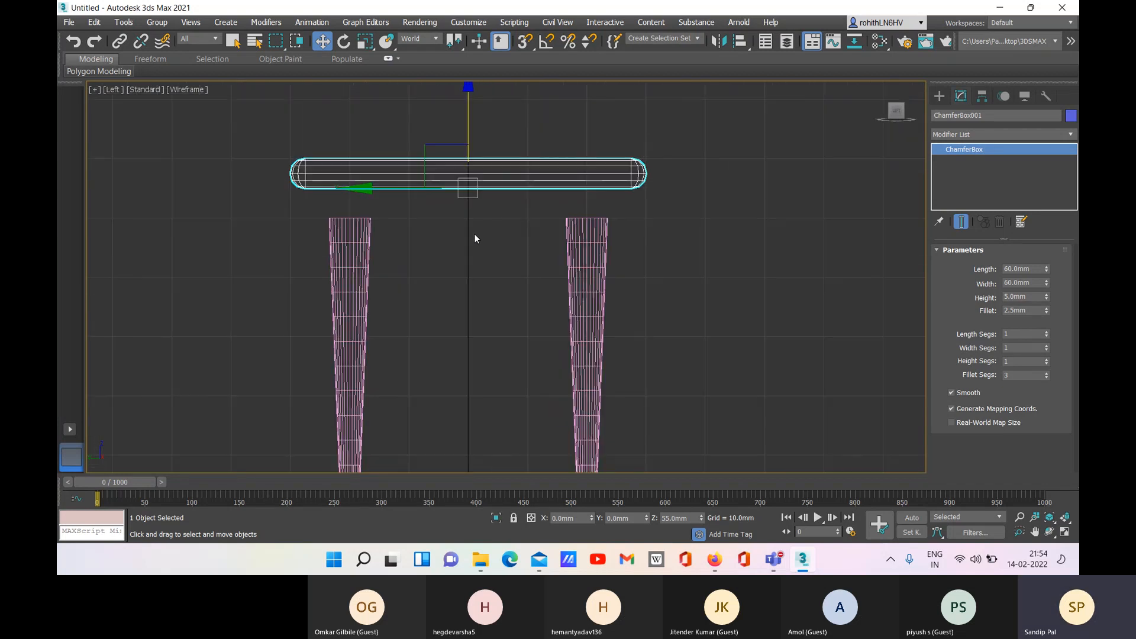
{"action": "scroll", "coordinate": [475, 239], "scroll_direction": "down", "scroll_amount": 2}
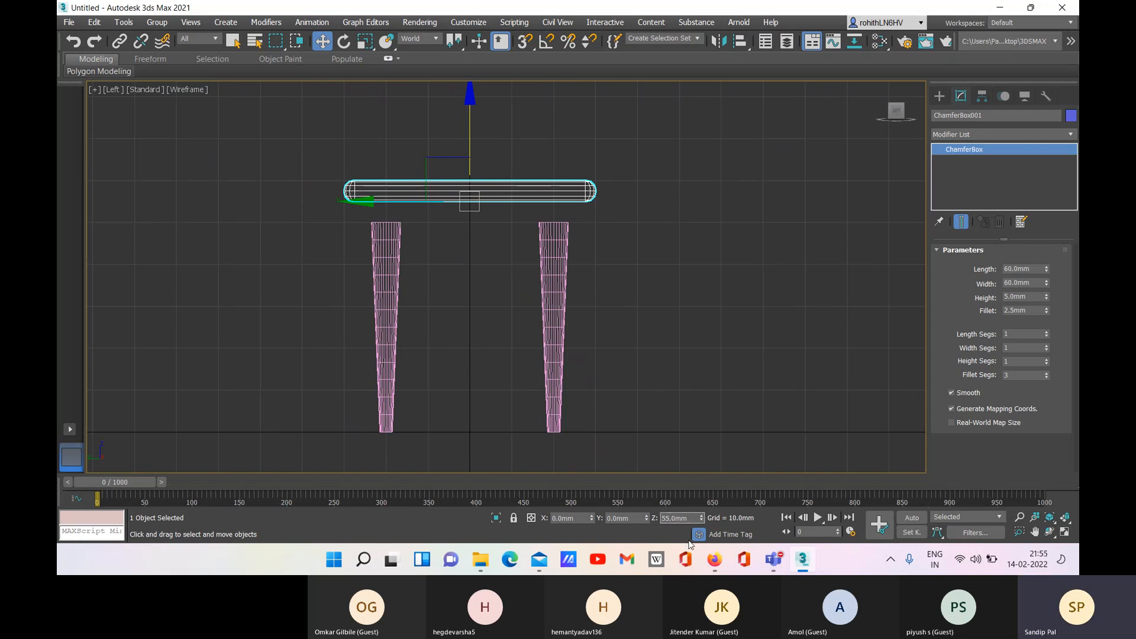
{"action": "type", "text": "0"}
{"action": "key", "text": "Return"}
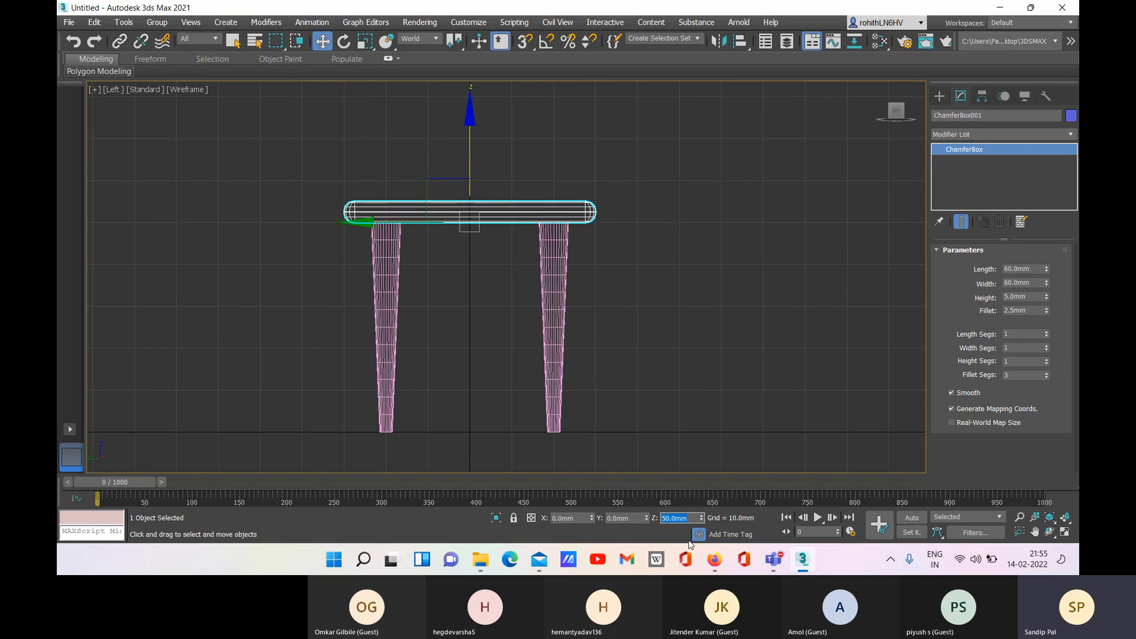
{"action": "left_click", "coordinate": [698, 369]}
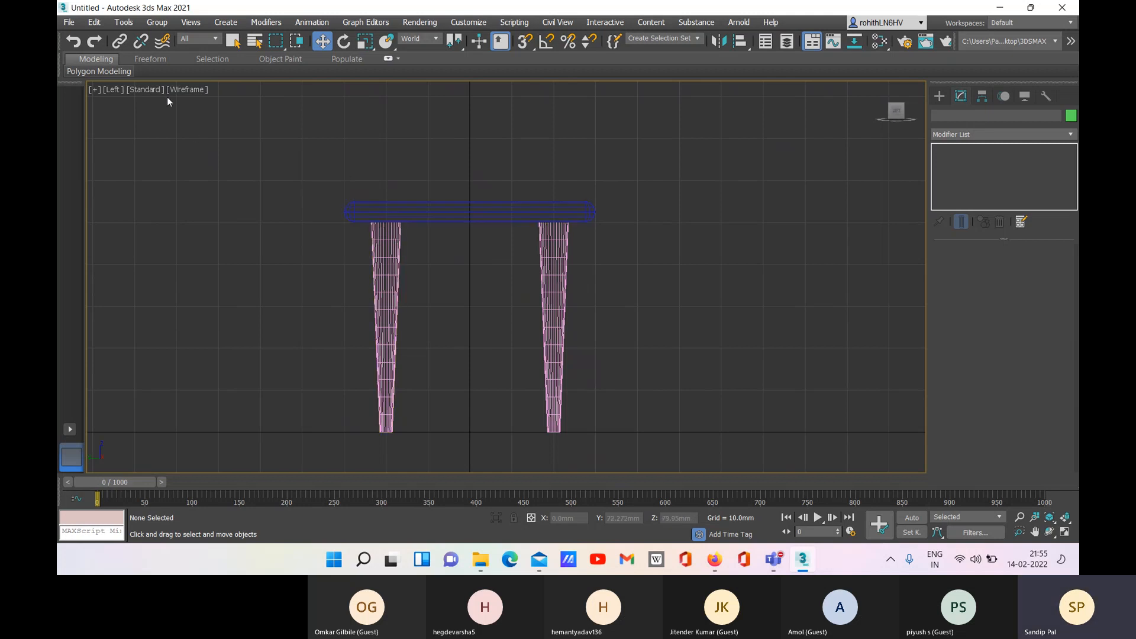
- Examine the assembled table from several angles in the perspective view, including how the top meets the four legs
{"action": "right_click", "coordinate": [480, 202]}
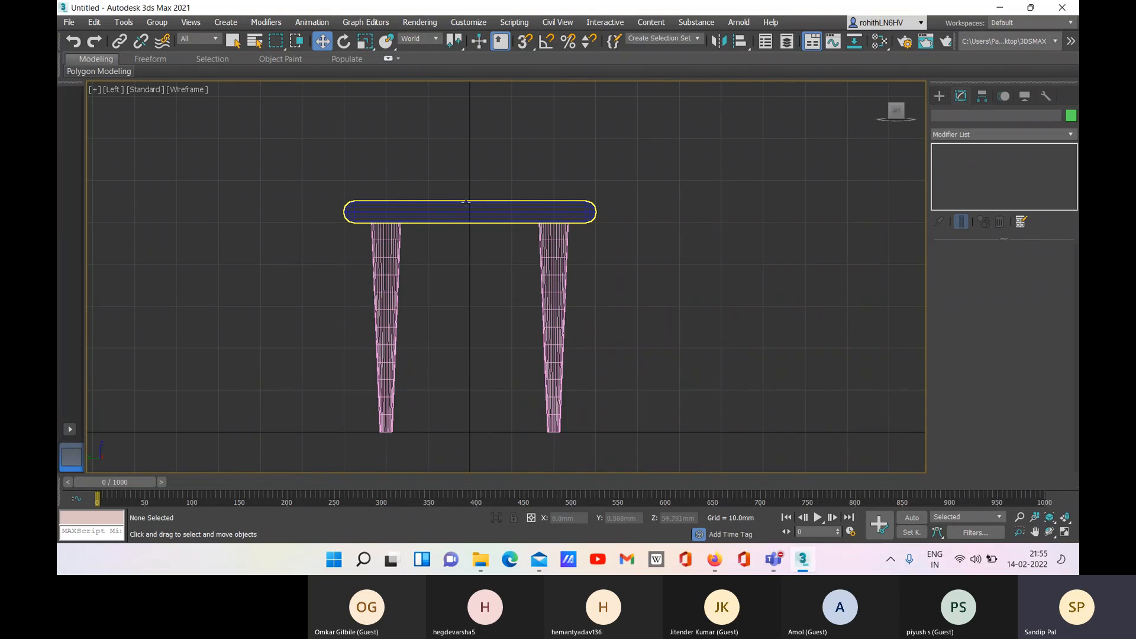
{"action": "left_click", "coordinate": [939, 96]}
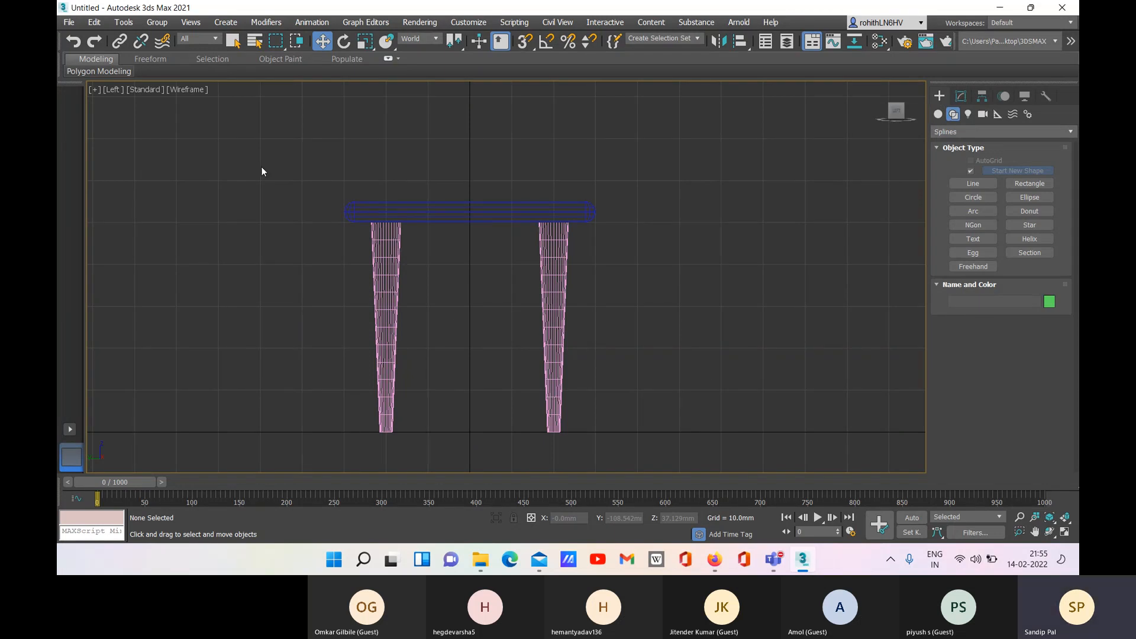
{"action": "key", "text": "alt+w"}
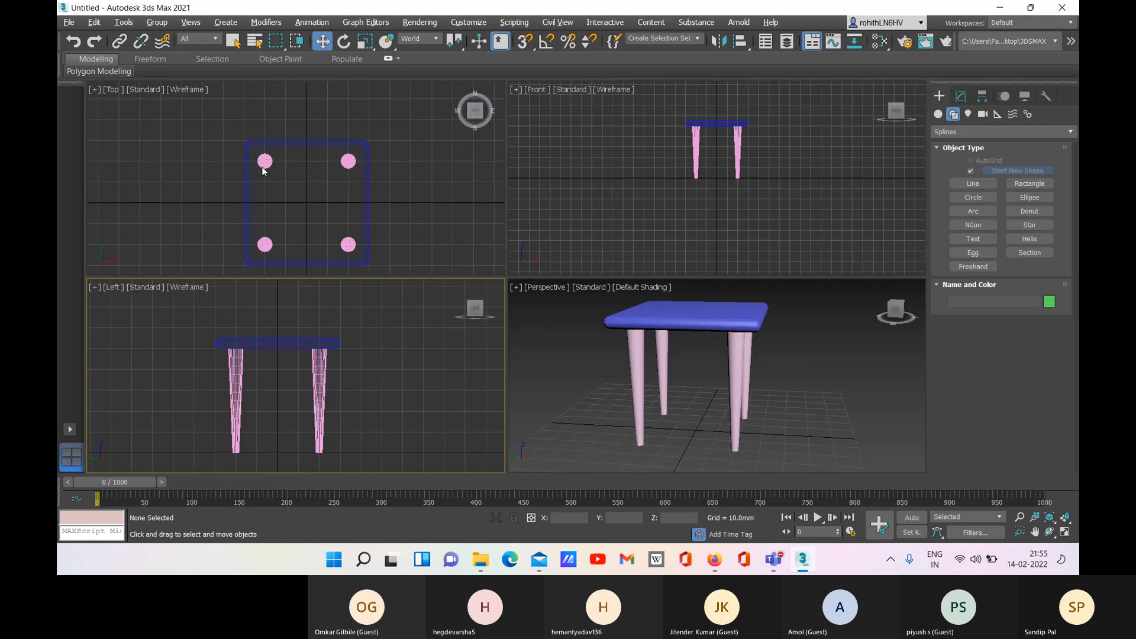
{"action": "left_click", "coordinate": [577, 385]}
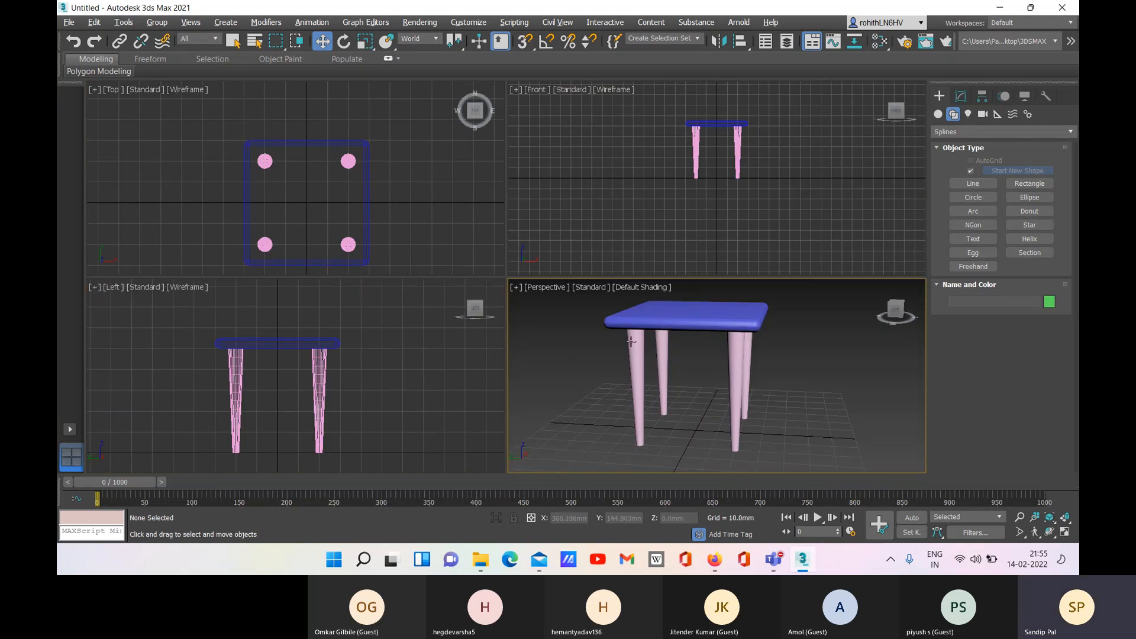
{"action": "middle_click_drag", "start_coordinate": [701, 406], "coordinate": [705, 371], "text": "alt"}
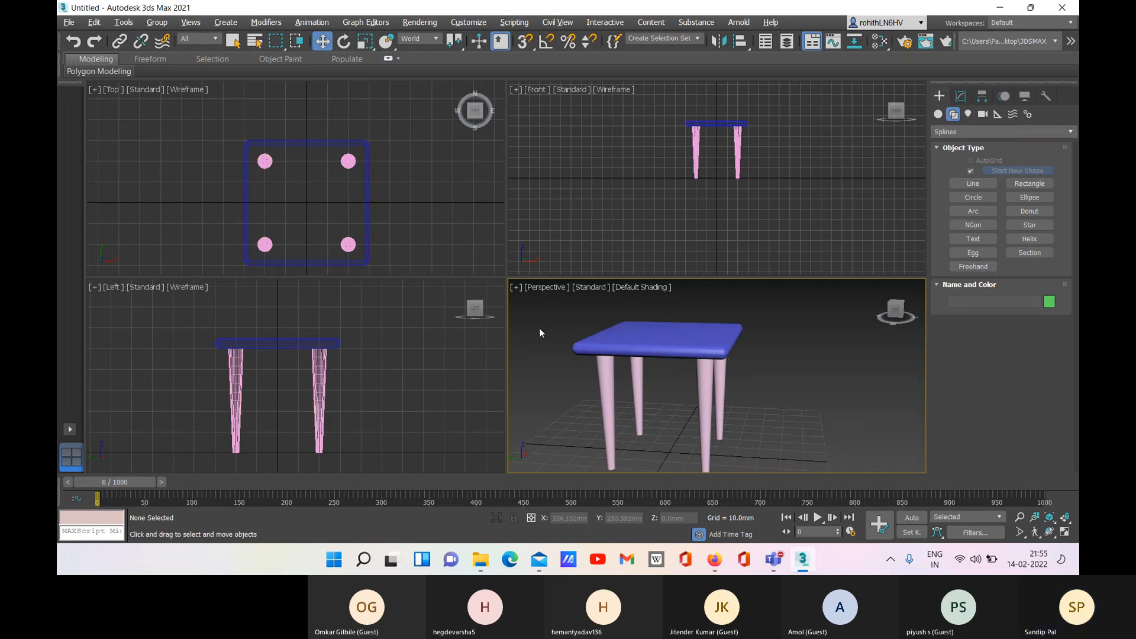
{"action": "key", "text": "alt+w"}
{"action": "scroll", "coordinate": [548, 320], "scroll_direction": "down", "scroll_amount": 5}
{"action": "middle_click_drag", "start_coordinate": [573, 324], "coordinate": [520, 303], "text": "alt"}
{"action": "scroll", "coordinate": [518, 284], "scroll_direction": "up", "scroll_amount": 5}
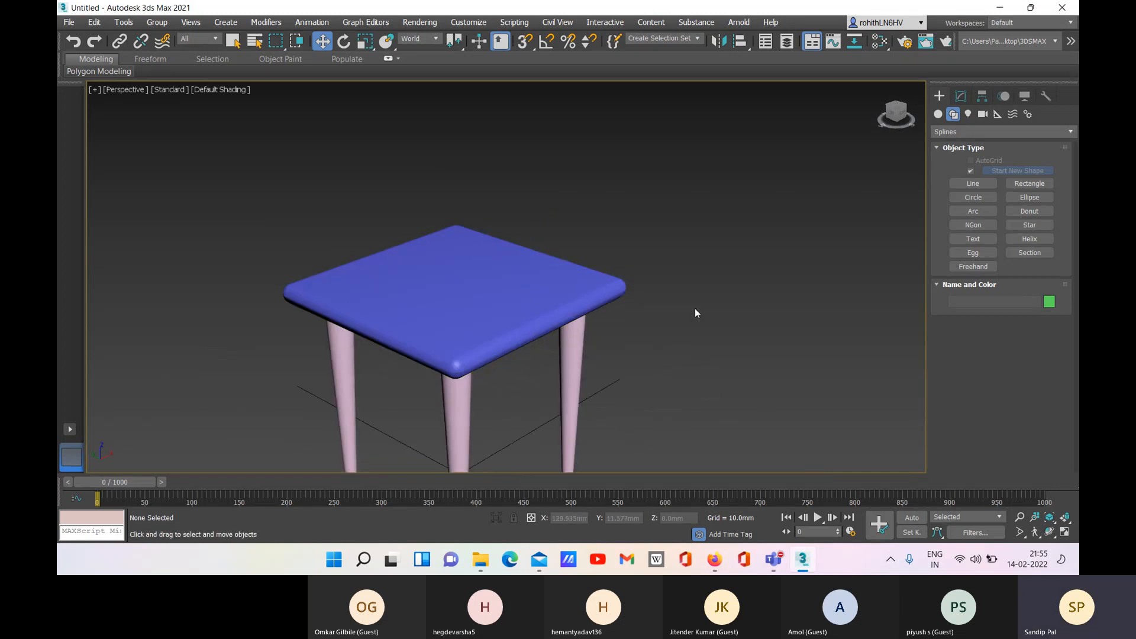
{"action": "scroll", "coordinate": [611, 312], "scroll_direction": "down", "scroll_amount": 4}
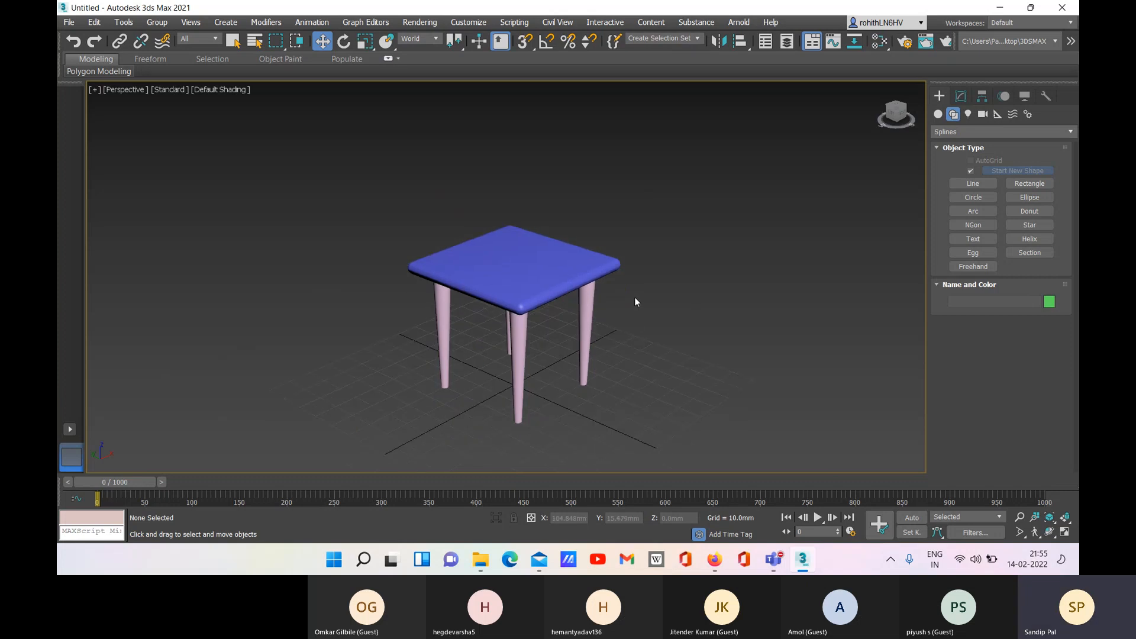
{"action": "right_click", "coordinate": [530, 417]}
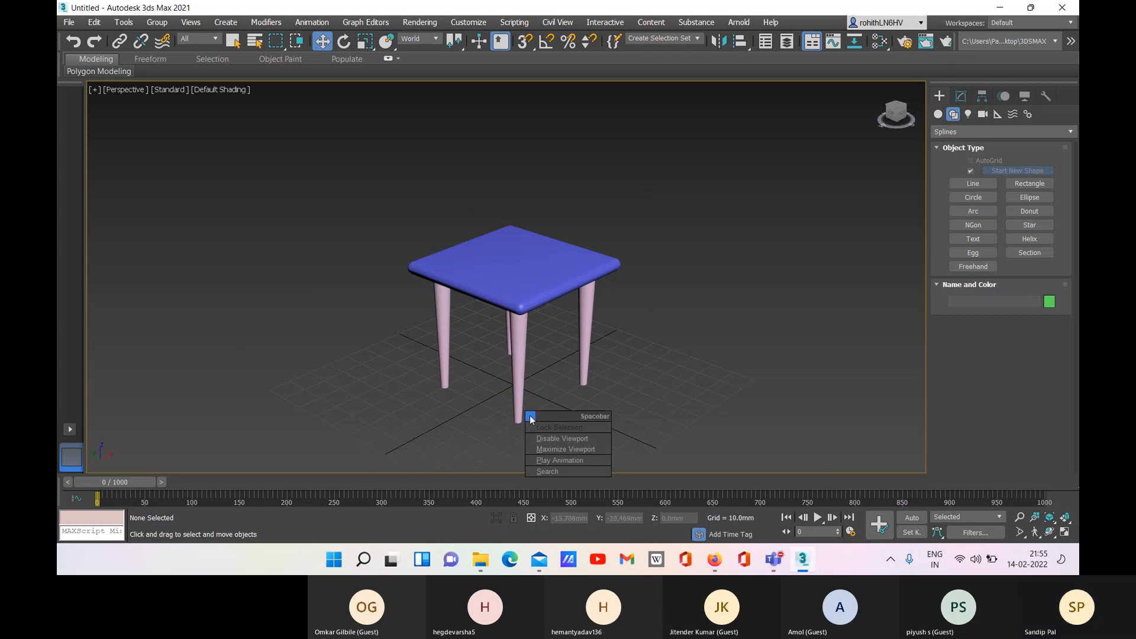
{"action": "left_click", "coordinate": [462, 430]}
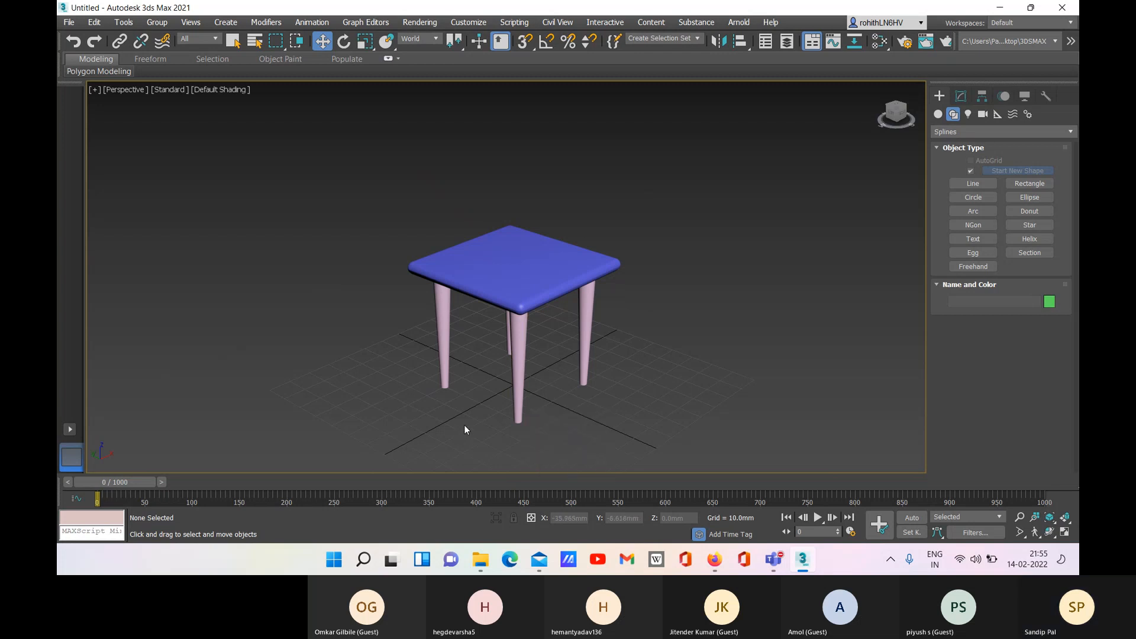
- Delete the two cone legs on the Y -20 mm side of the table
{"action": "key", "text": "alt+w"}
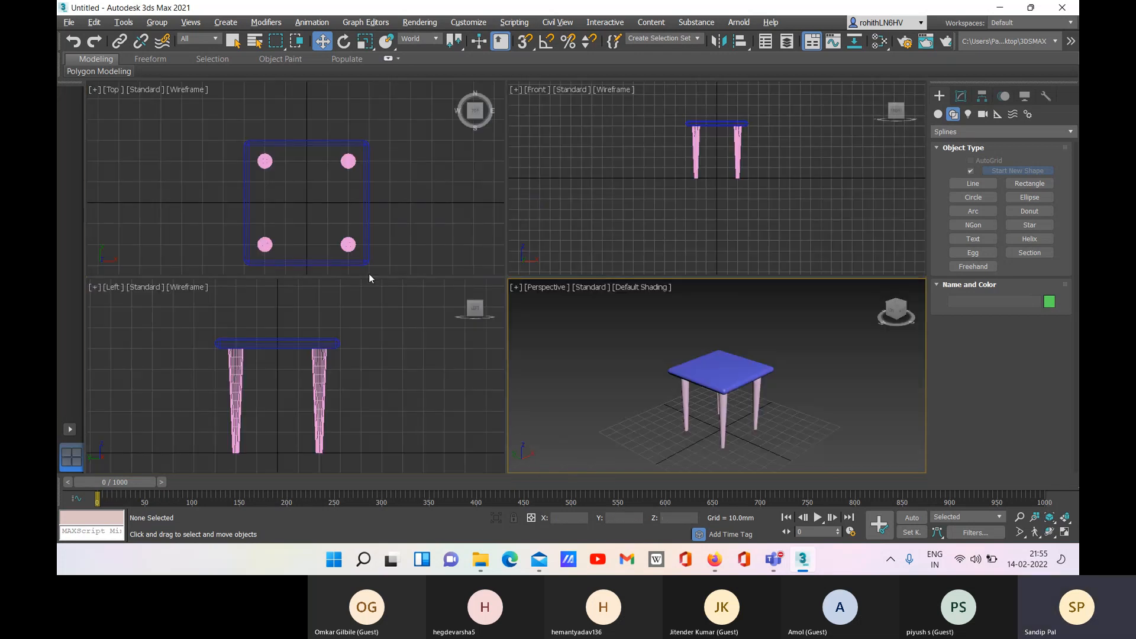
{"action": "left_click", "coordinate": [265, 245]}
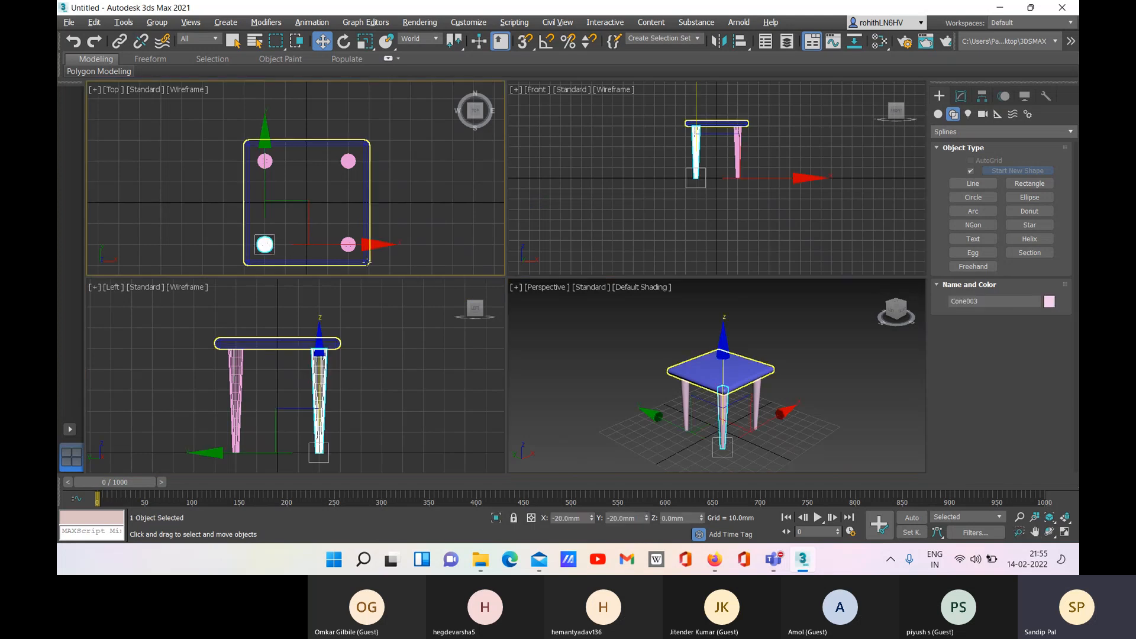
{"action": "left_click", "coordinate": [350, 245], "text": "ctrl"}
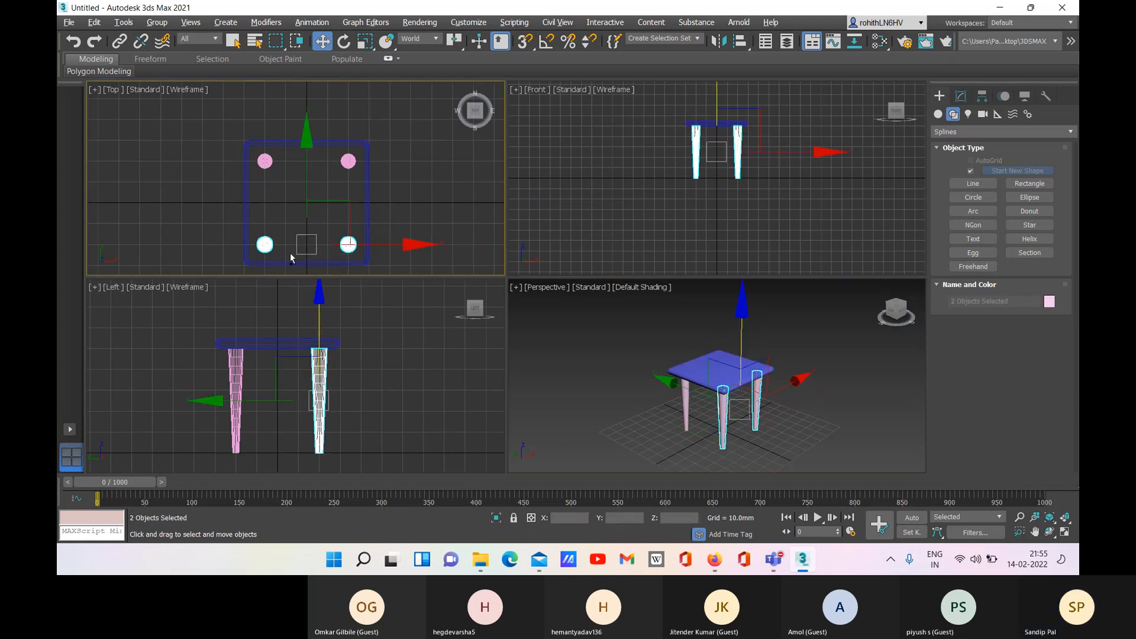
{"action": "key", "text": "Delete"}
- Set up a mirror of the two remaining cone legs across the world Y axis, cloning them as instances
{"action": "left_click", "coordinate": [266, 164]}
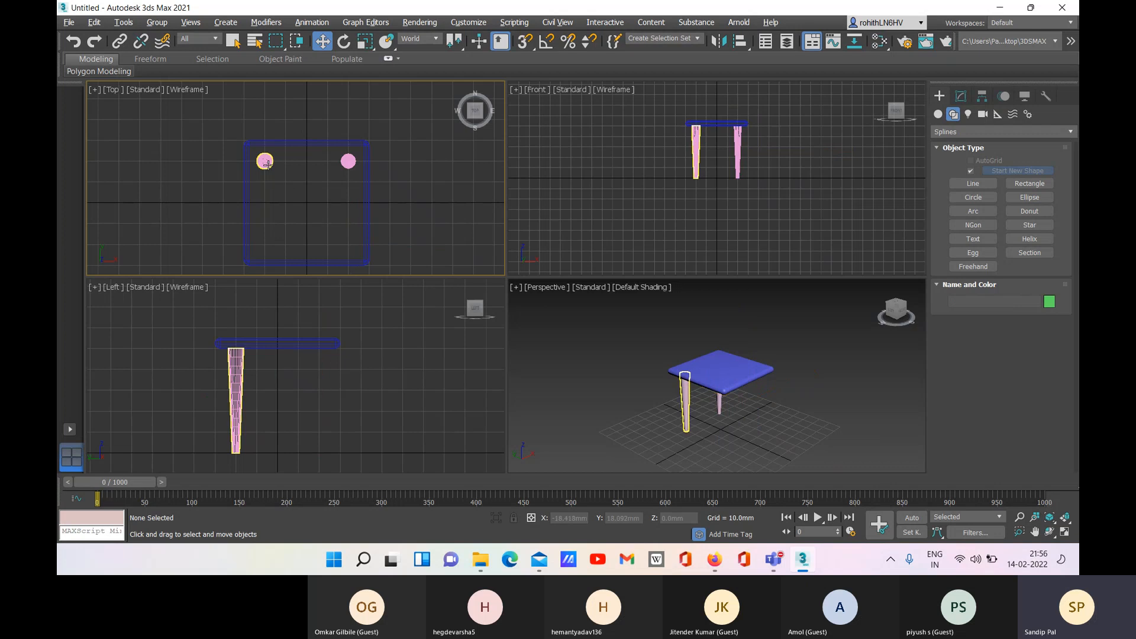
{"action": "left_click", "coordinate": [347, 163]}
{"action": "left_click", "coordinate": [265, 163], "text": "ctrl"}
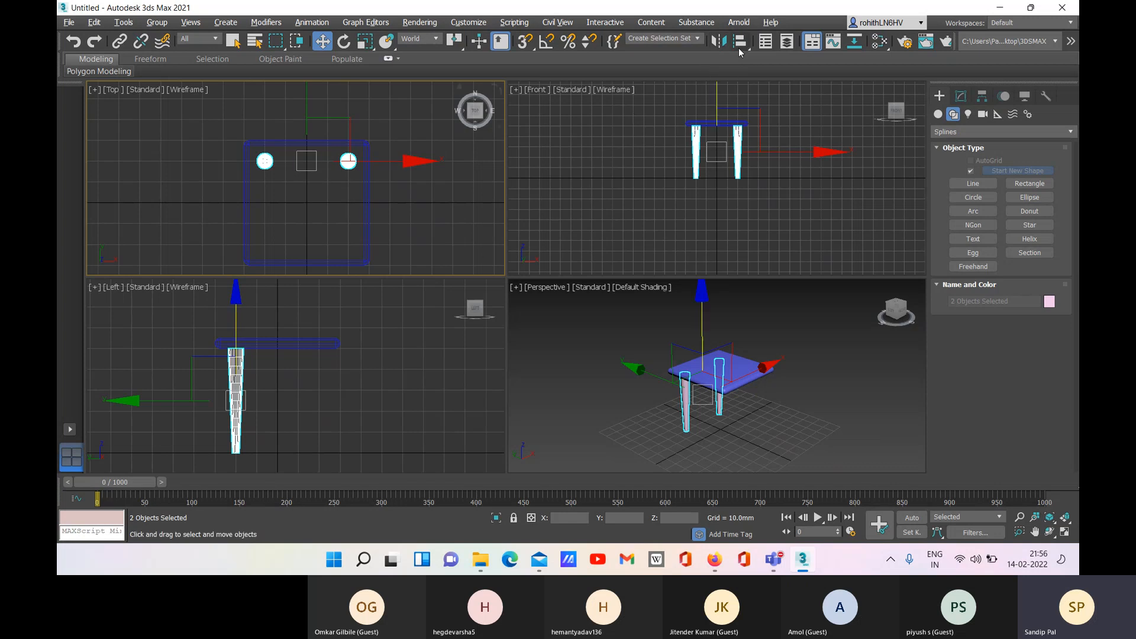
{"action": "left_click", "coordinate": [719, 41]}
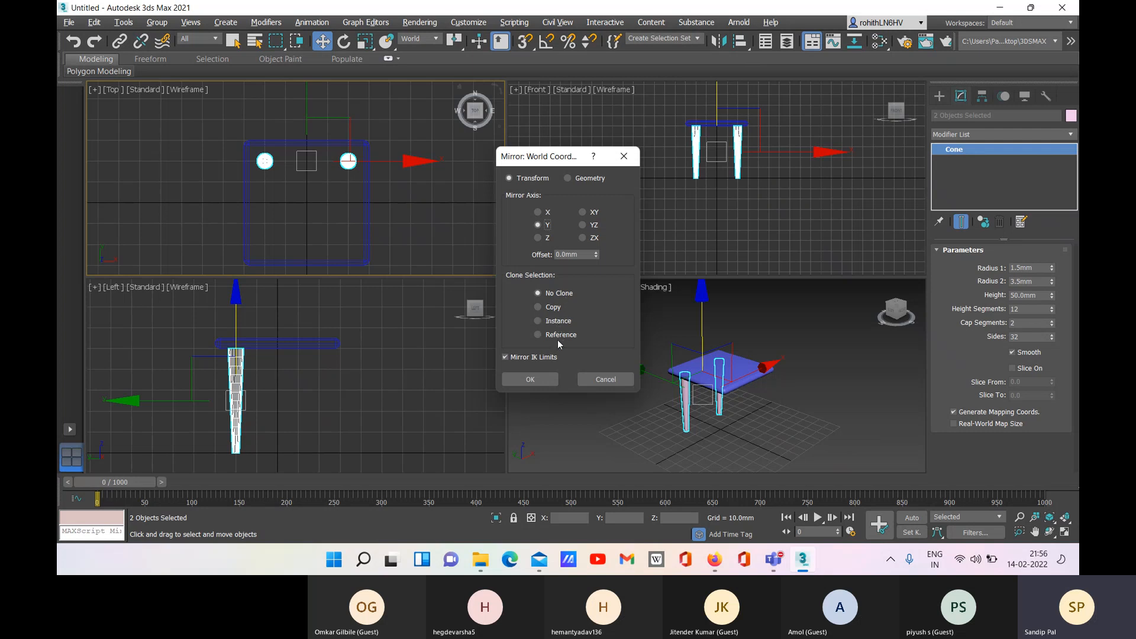
{"action": "left_click", "coordinate": [539, 322]}
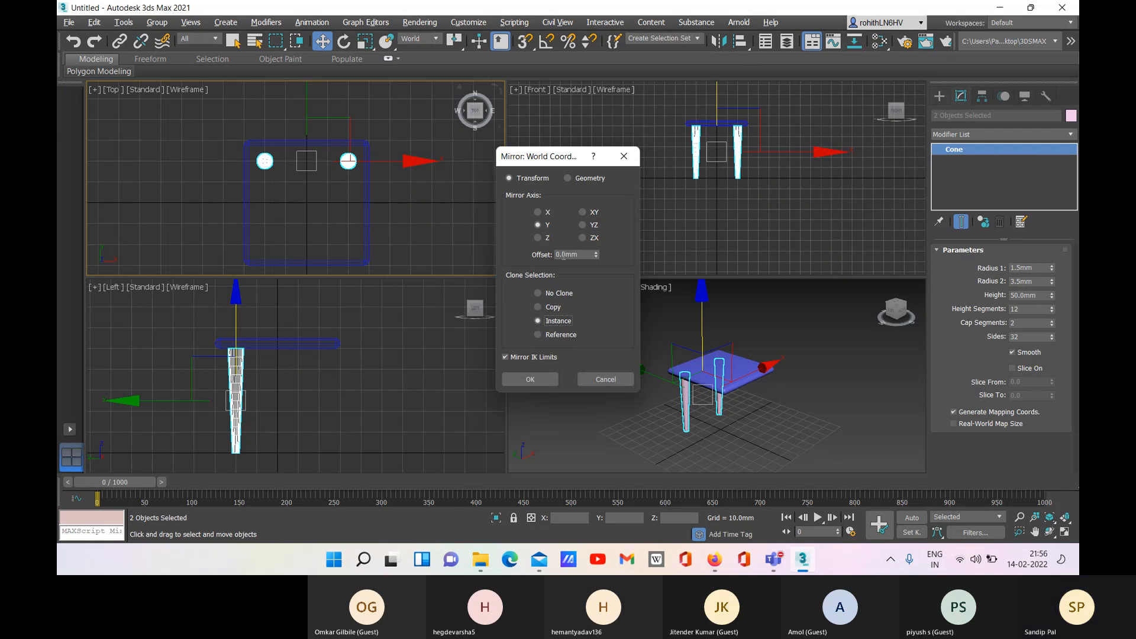
- Try mirror offsets of 50 mm and -50 mm for the cloned leg pair
{"action": "double_click", "coordinate": [565, 253]}
{"action": "type", "text": "50mm"}
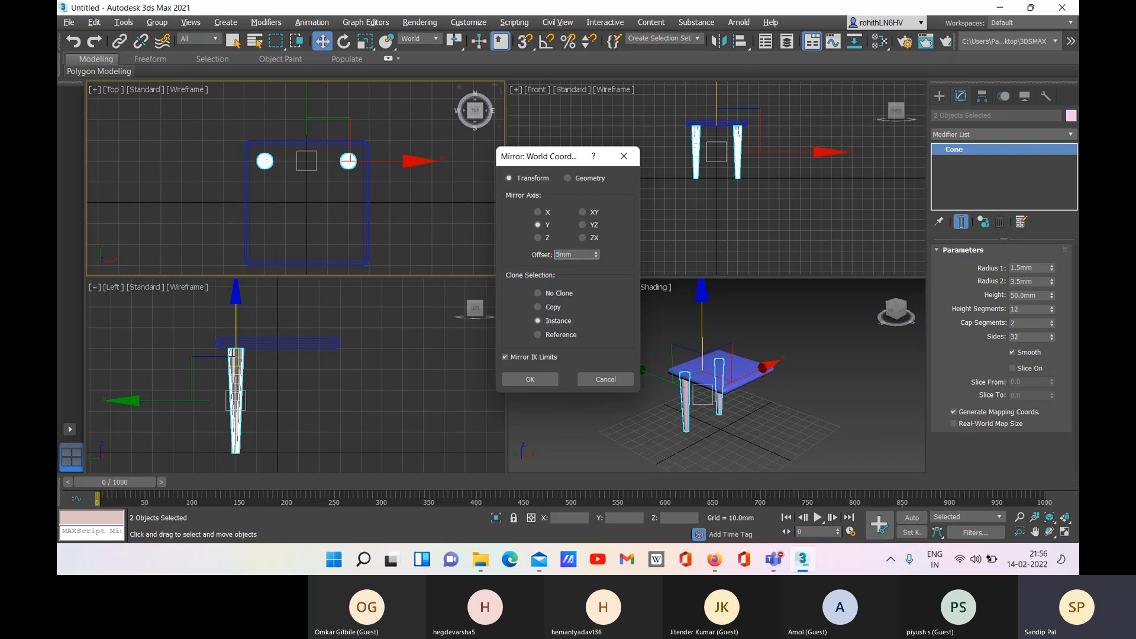
{"action": "key", "text": "Return"}
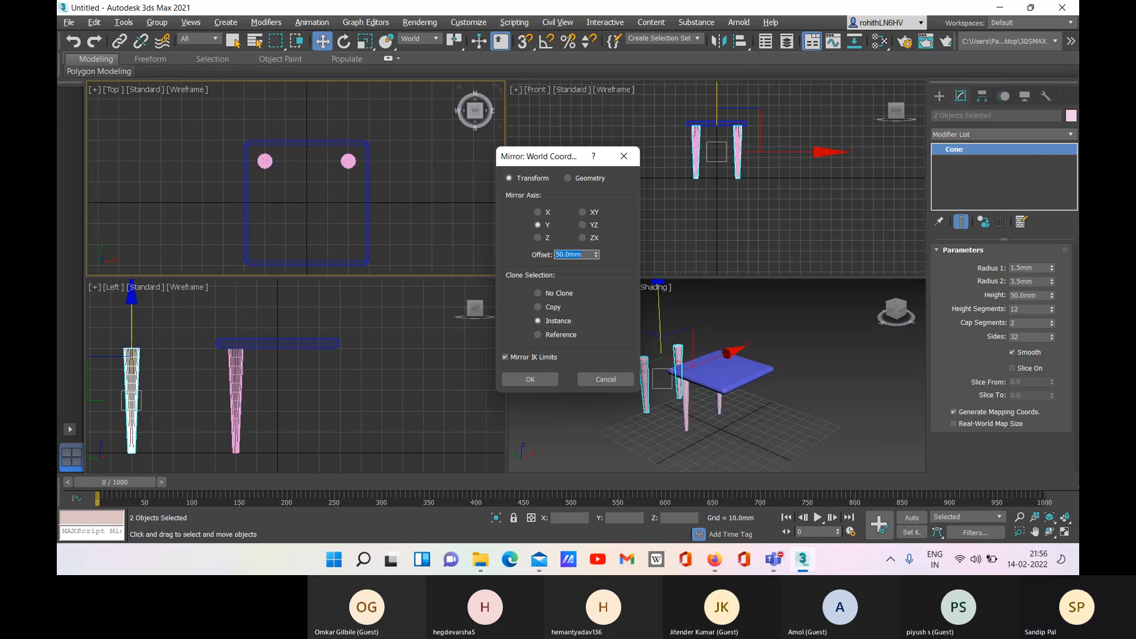
{"action": "left_click", "coordinate": [557, 255]}
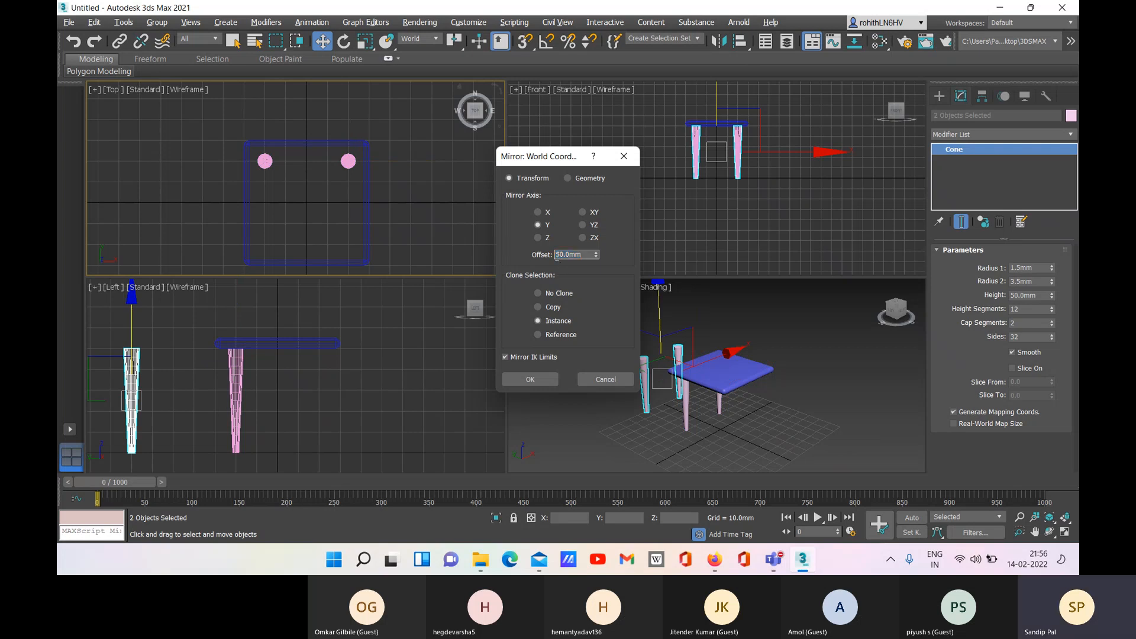
{"action": "type", "text": "-"}
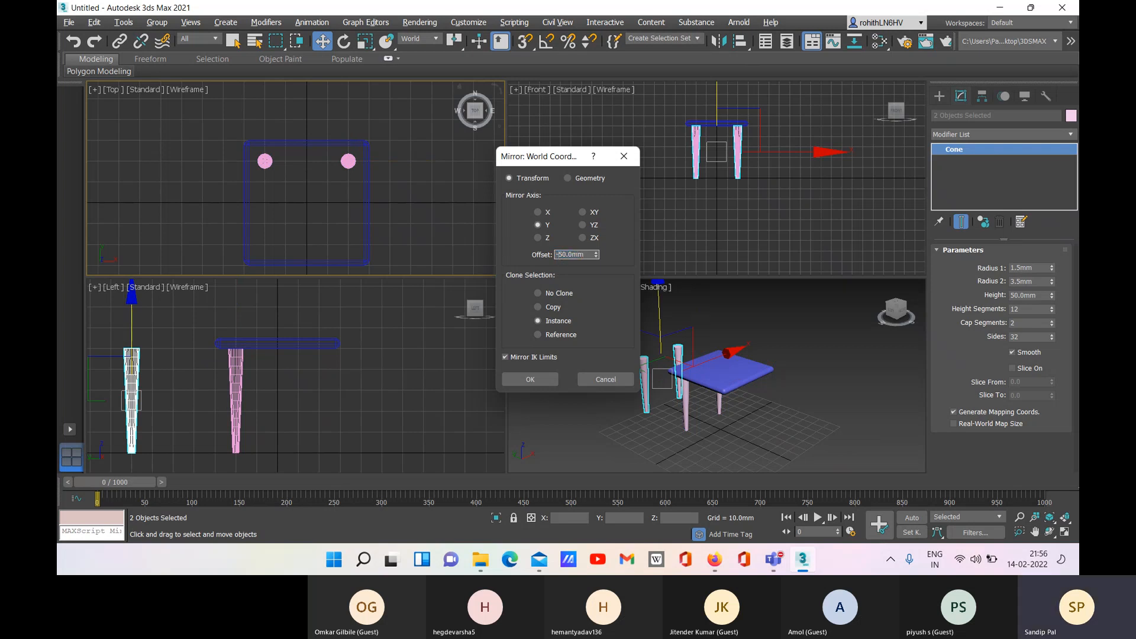
{"action": "key", "text": "Return"}
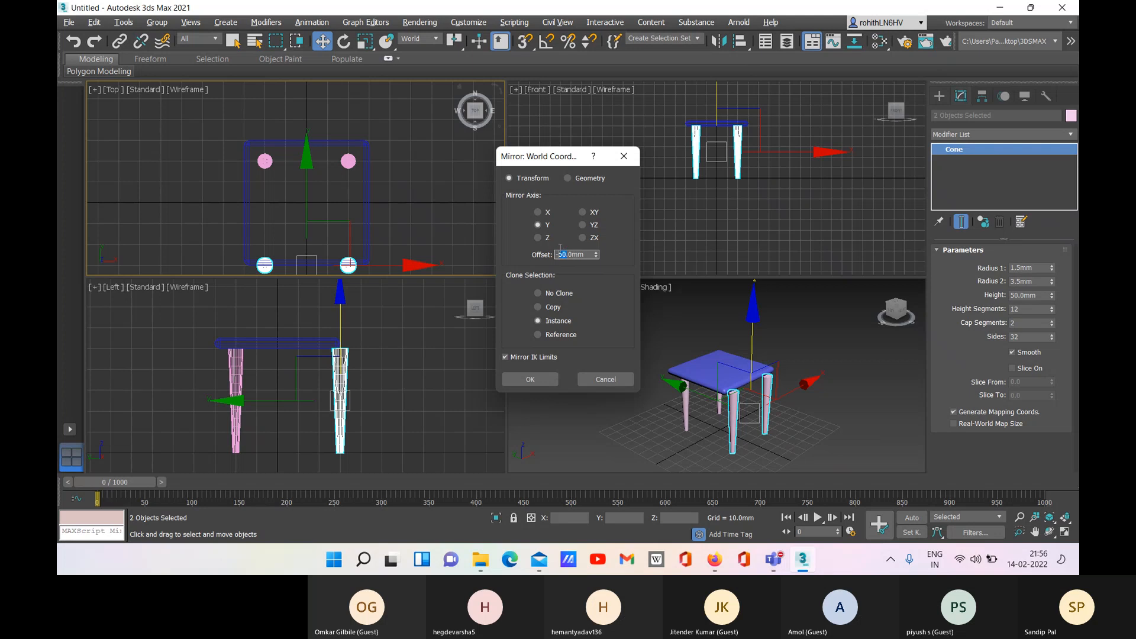
- Set the mirror offset to -40 mm and create the mirrored pair of instanced legs
{"action": "type", "text": "40"}
{"action": "key", "text": "Return"}
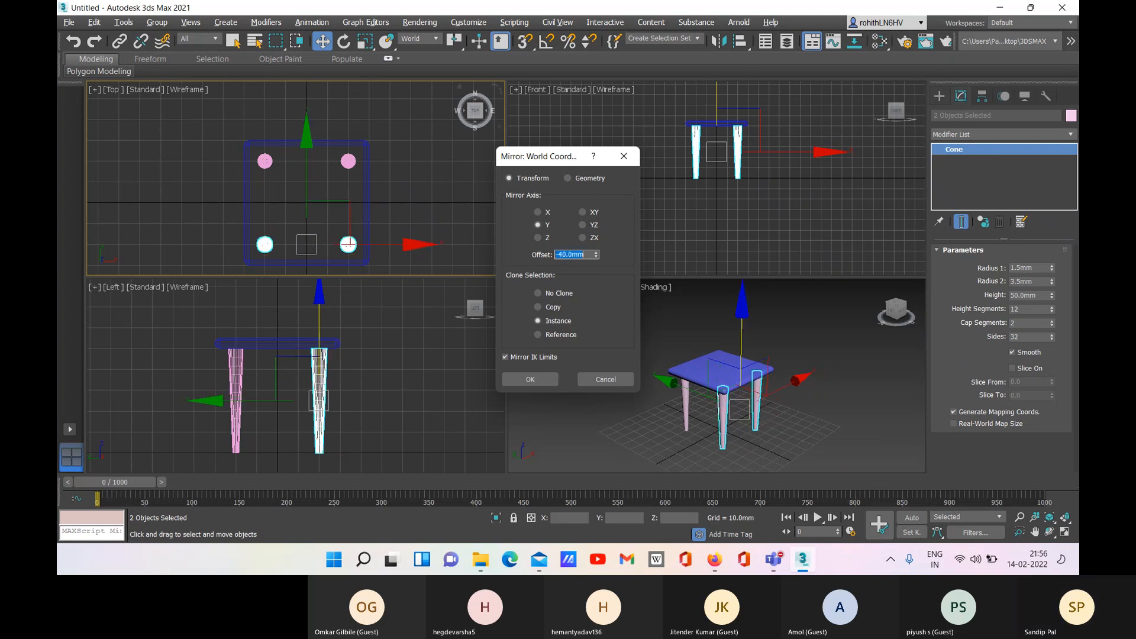
{"action": "left_click", "coordinate": [528, 379]}
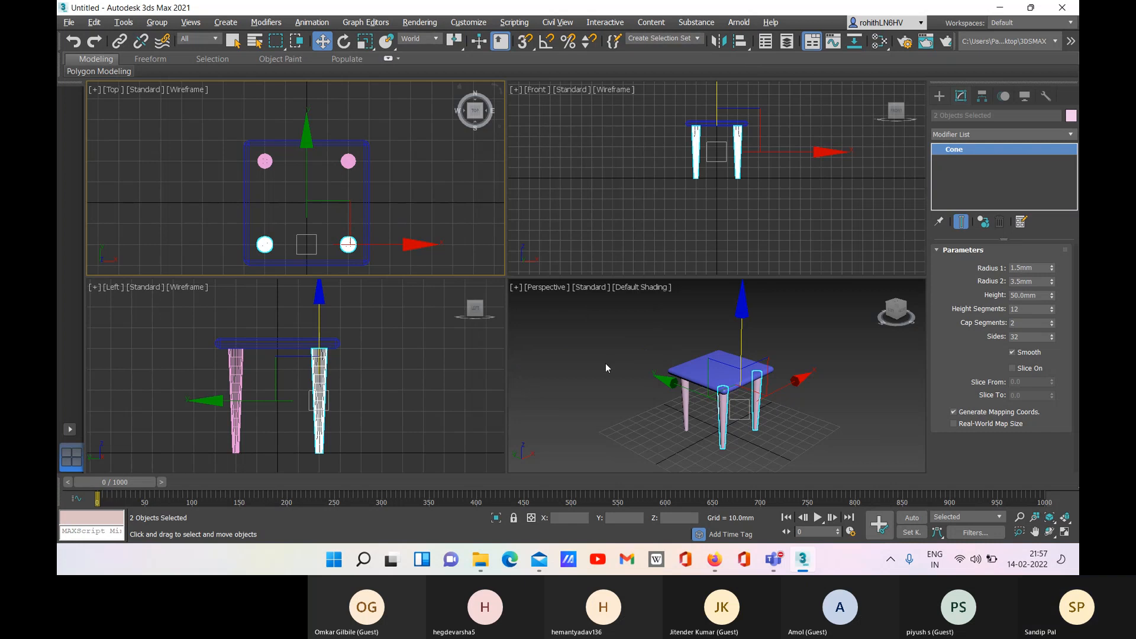
- Create a teapot of about 7 mm radius on the ground beside the table in the enlarged perspective view
{"action": "left_click", "coordinate": [599, 331]}
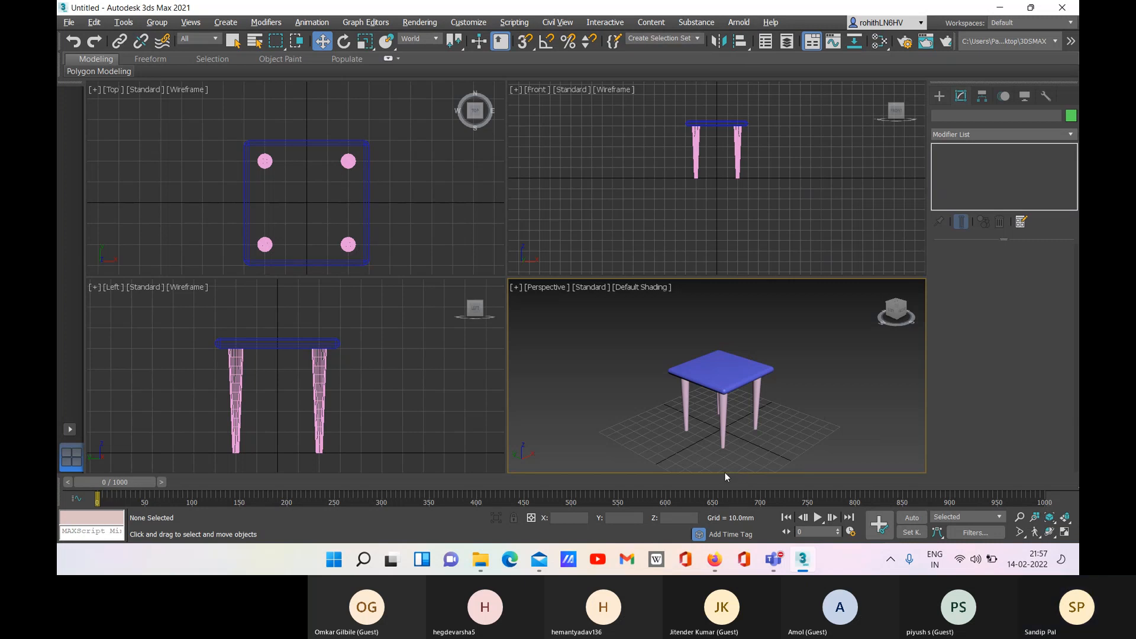
{"action": "key", "text": "alt+w"}
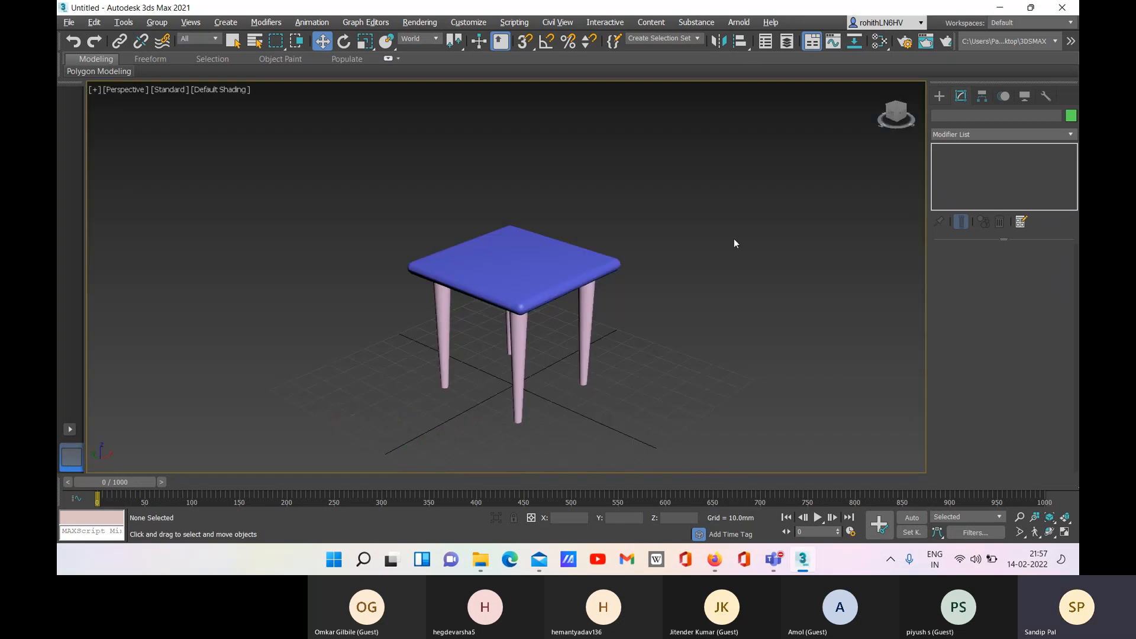
{"action": "left_click", "coordinate": [940, 97]}
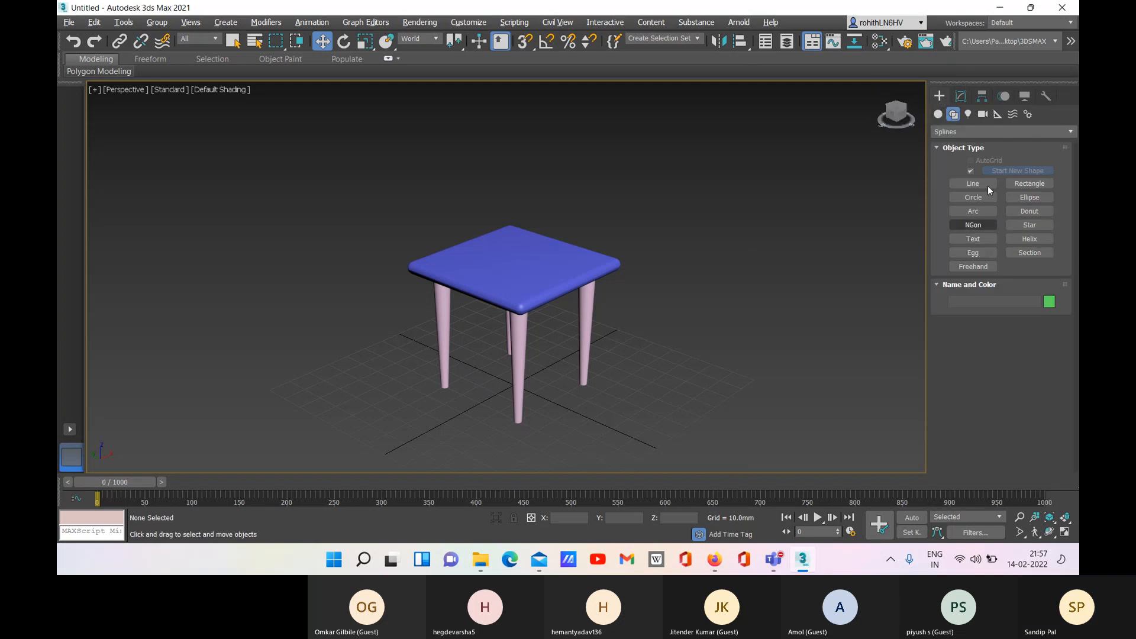
{"action": "left_click", "coordinate": [937, 114]}
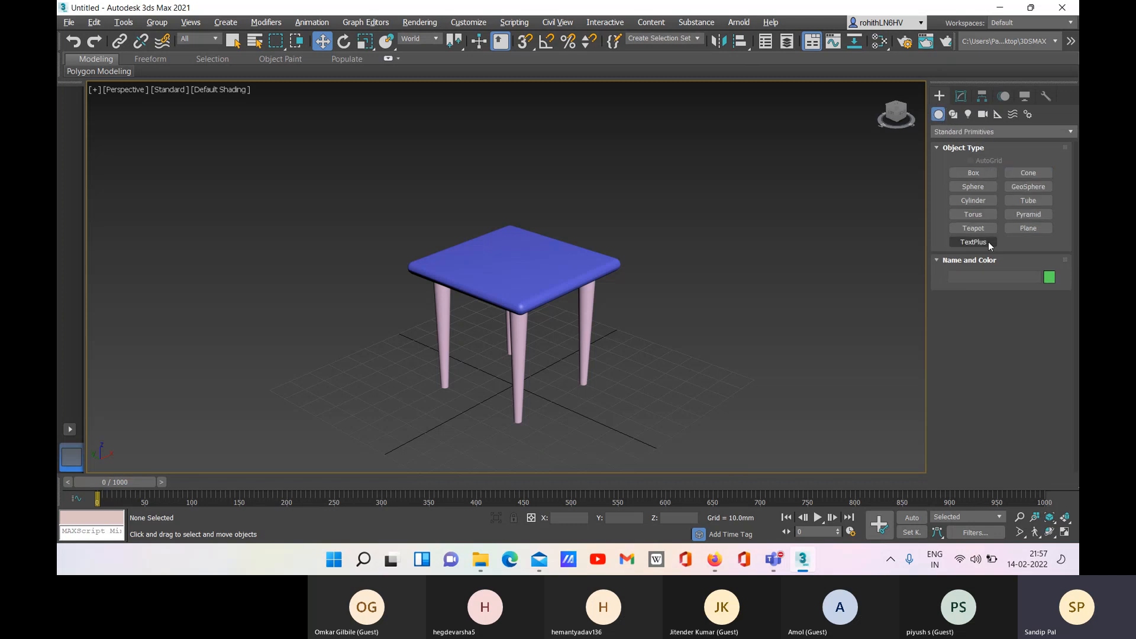
{"action": "left_click", "coordinate": [974, 229]}
{"action": "left_click_drag", "start_coordinate": [625, 405], "coordinate": [630, 415]}
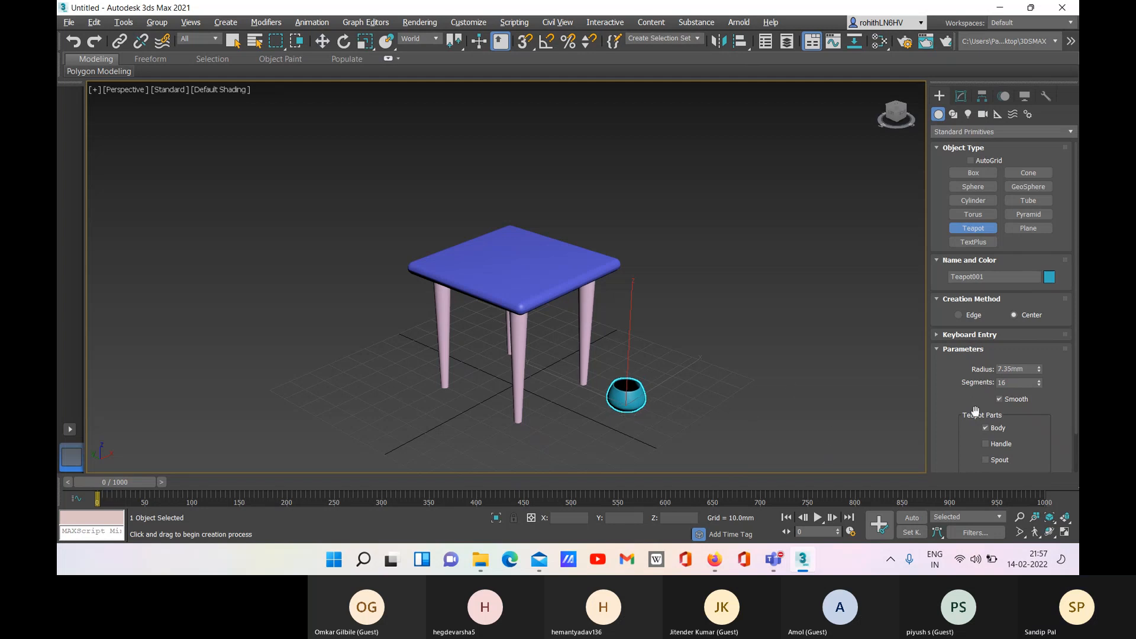
- Enable the blue teapot's handle, spout and lid, and set its radius to 8 mm
{"action": "left_click", "coordinate": [985, 444]}
{"action": "left_click", "coordinate": [985, 460]}
{"action": "scroll", "coordinate": [989, 450], "scroll_direction": "down", "scroll_amount": 2}
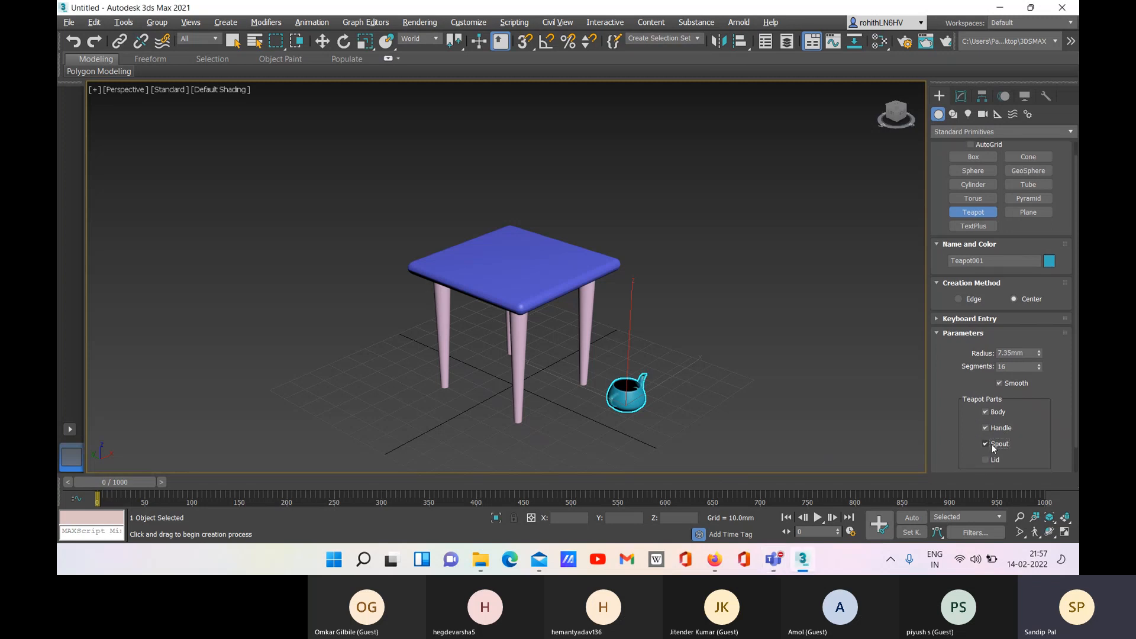
{"action": "left_click", "coordinate": [985, 443]}
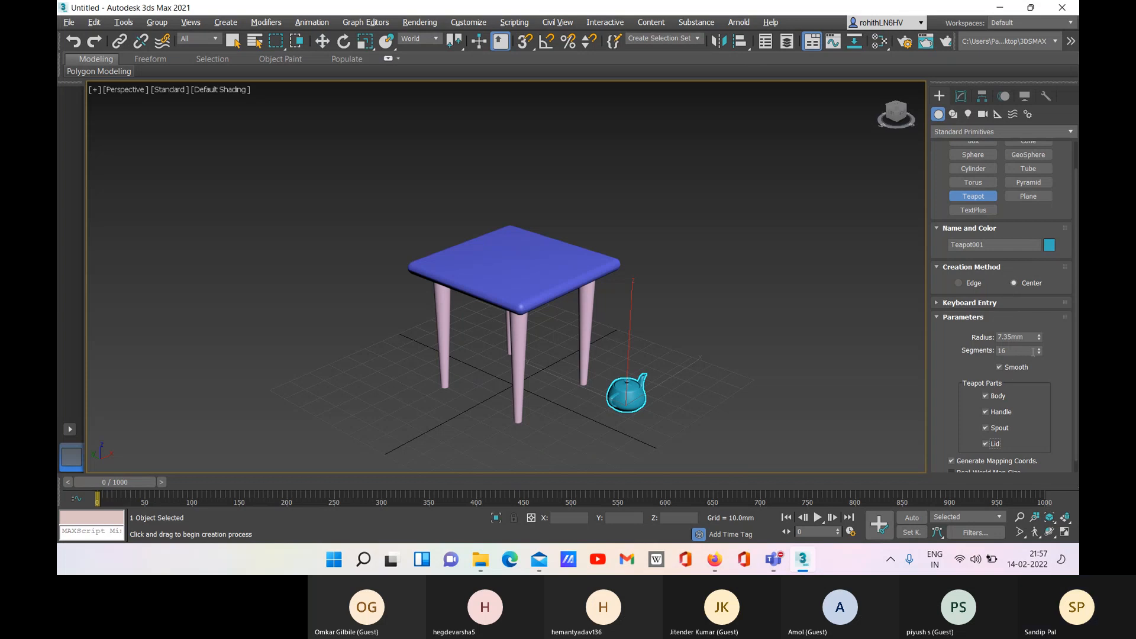
{"action": "left_click", "coordinate": [1010, 336]}
{"action": "type", "text": "8"}
{"action": "key", "text": "Return"}
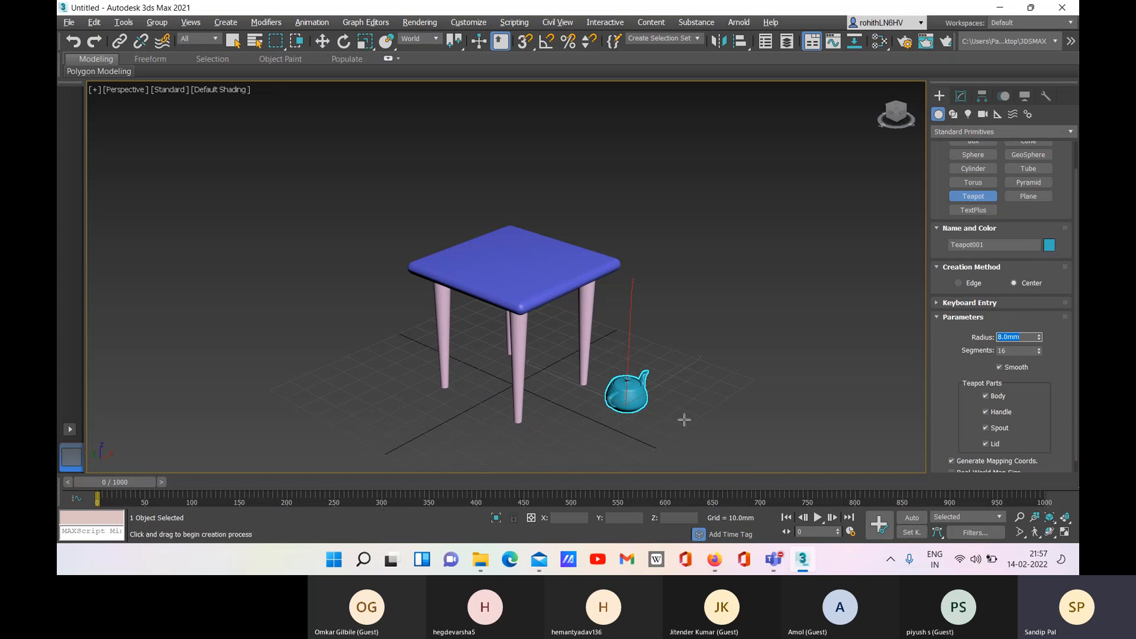
- Create a second, smaller teapot on the ground beside the first and set its radius to 6 mm
{"action": "left_click_drag", "start_coordinate": [681, 409], "coordinate": [695, 415]}
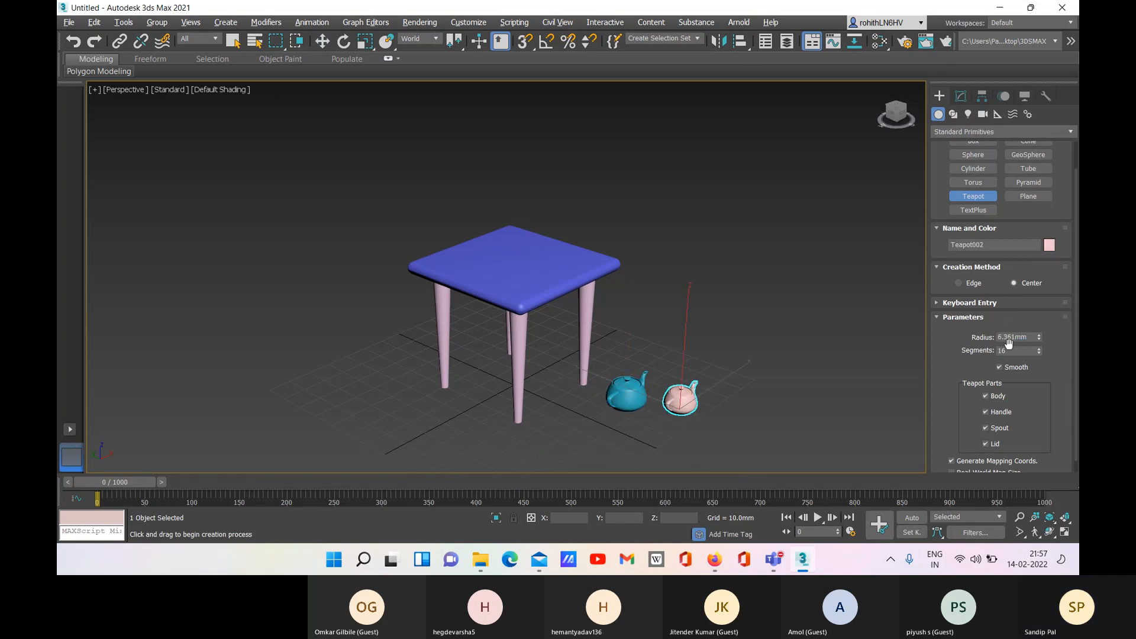
{"action": "left_click_drag", "start_coordinate": [1015, 337], "coordinate": [994, 335]}
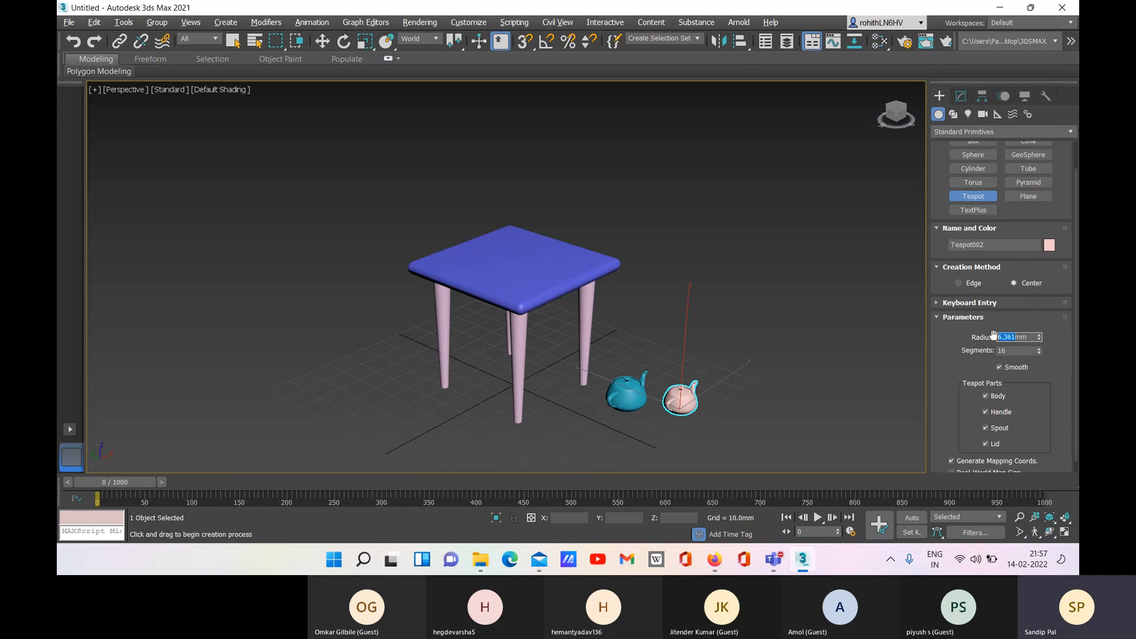
{"action": "type", "text": "6"}
{"action": "key", "text": "Return"}
{"action": "key", "text": "BackSpace"}
{"action": "left_click", "coordinate": [986, 428]}
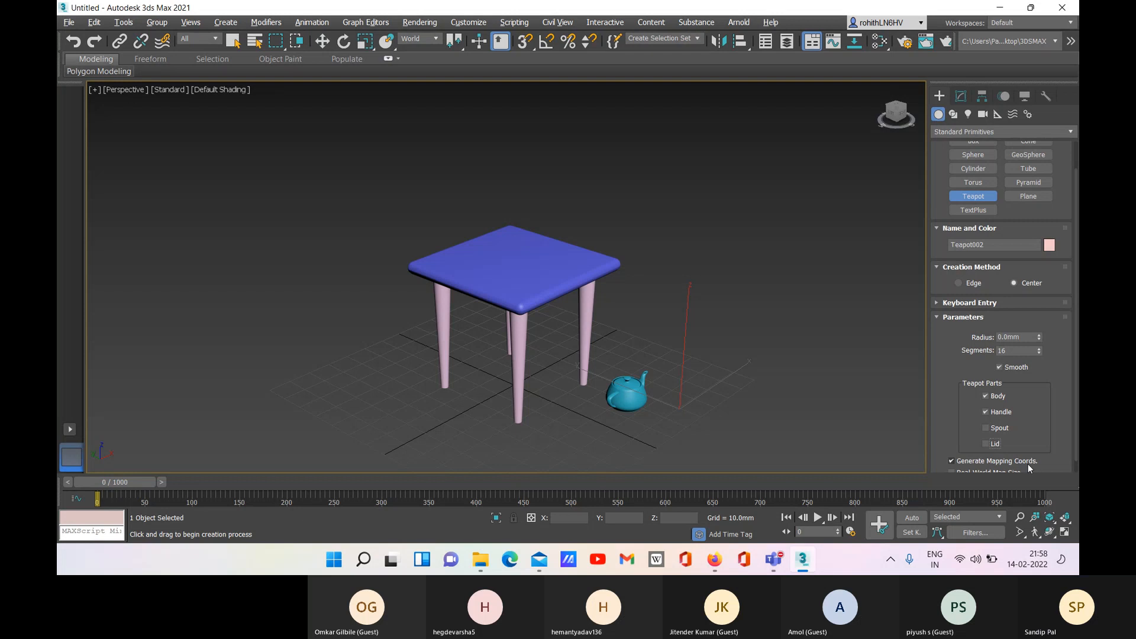
{"action": "key", "text": "w"}
{"action": "right_click", "coordinate": [900, 308]}
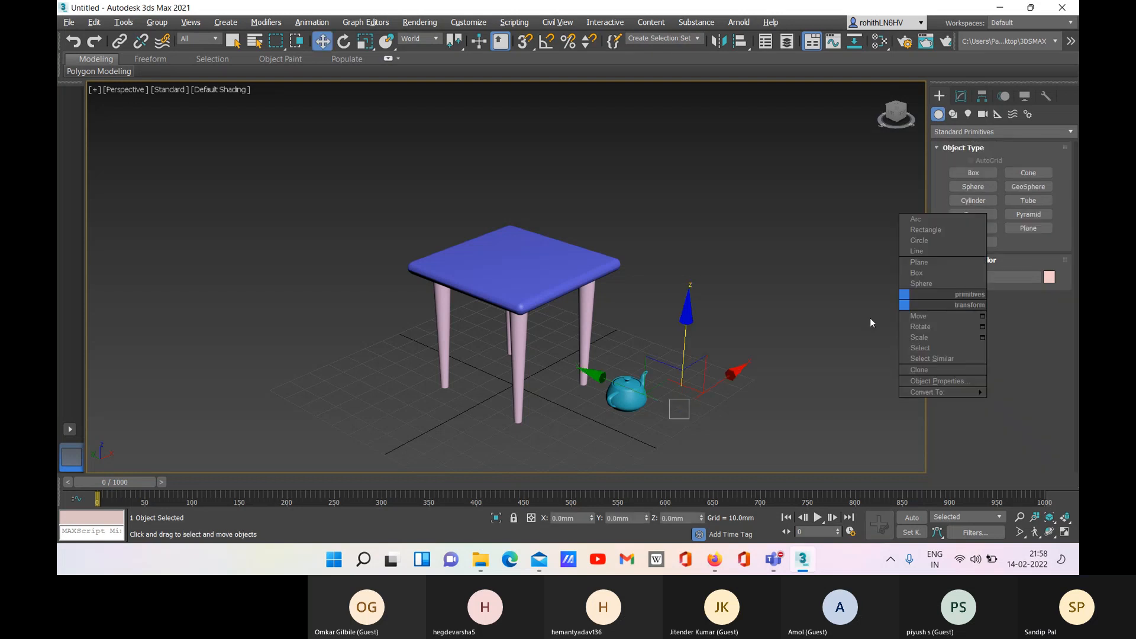
{"action": "left_click", "coordinate": [719, 416]}
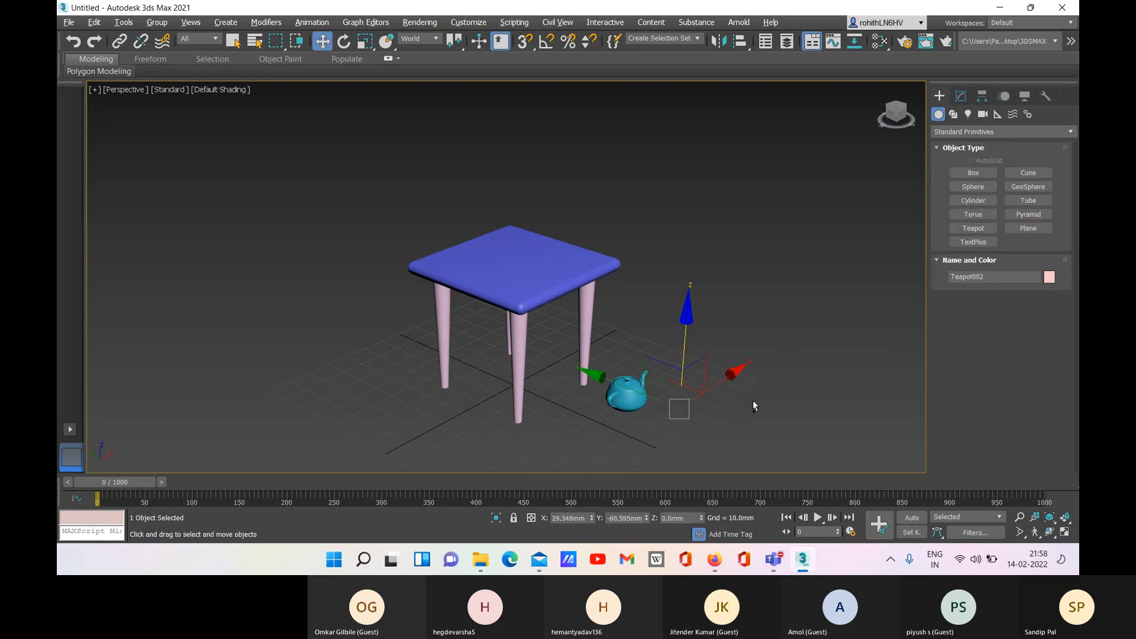
{"action": "key", "text": "ctrl+z"}
{"action": "left_click", "coordinate": [765, 311]}
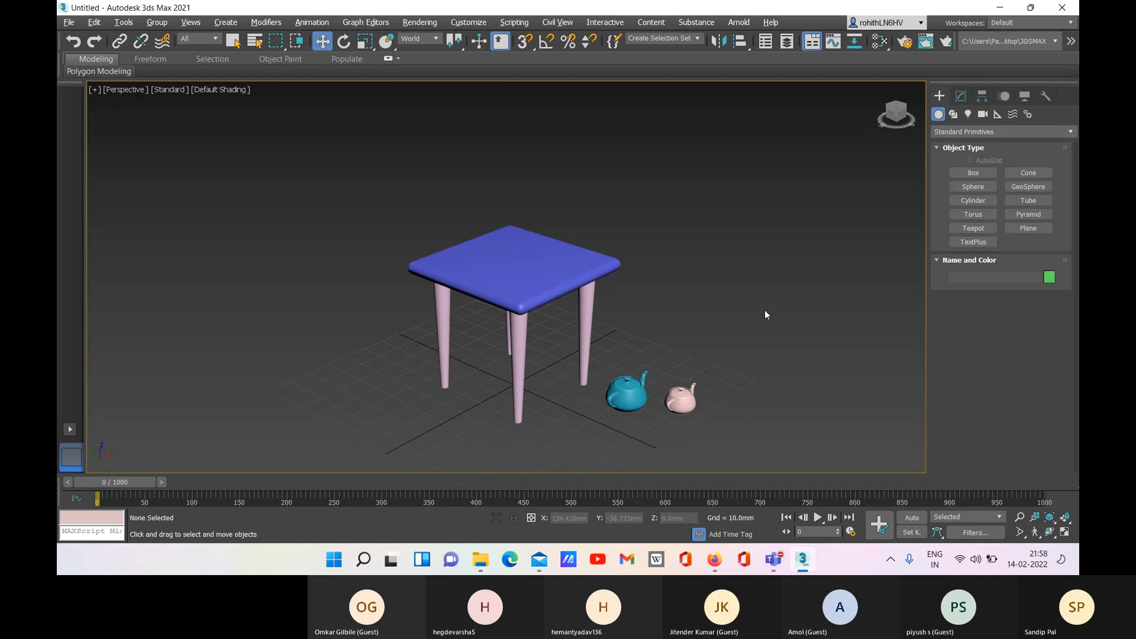
- Modify the smaller pink teapot into a cup by turning off its lid and spout
{"action": "left_click", "coordinate": [679, 405]}
{"action": "left_click", "coordinate": [961, 97]}
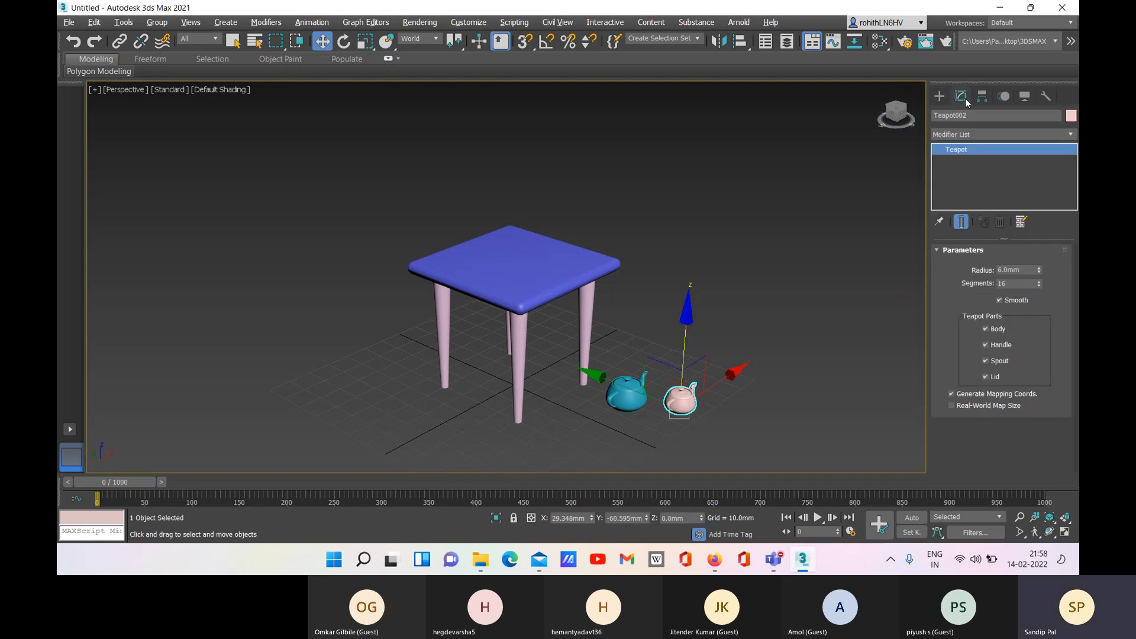
{"action": "right_click", "coordinate": [985, 375]}
{"action": "left_click", "coordinate": [985, 375]}
{"action": "left_click", "coordinate": [986, 377]}
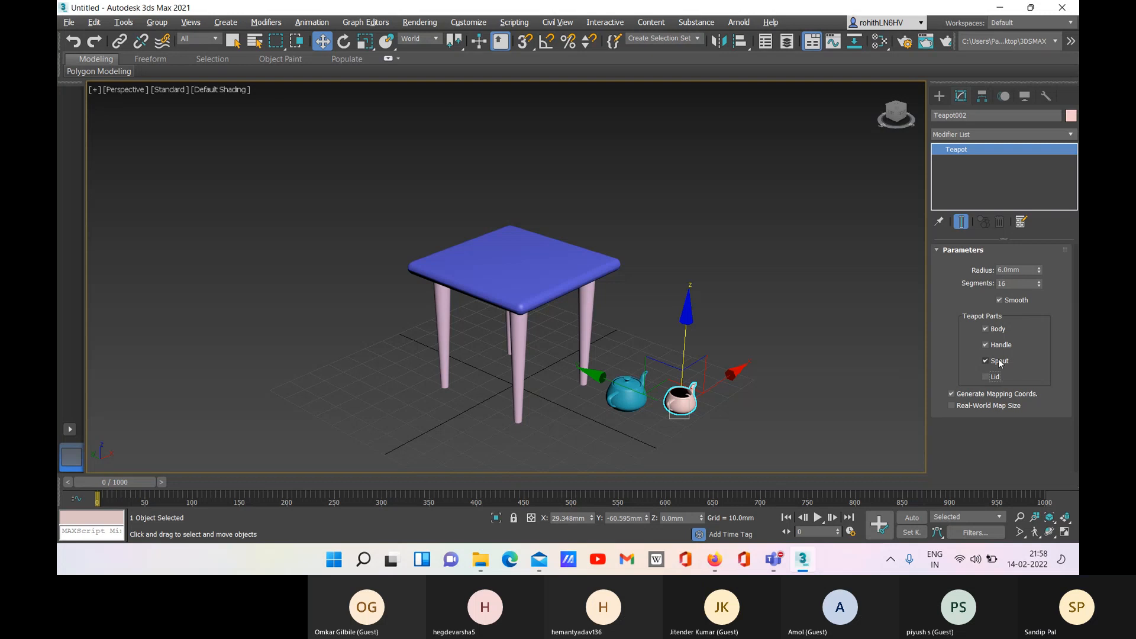
{"action": "left_click", "coordinate": [985, 361]}
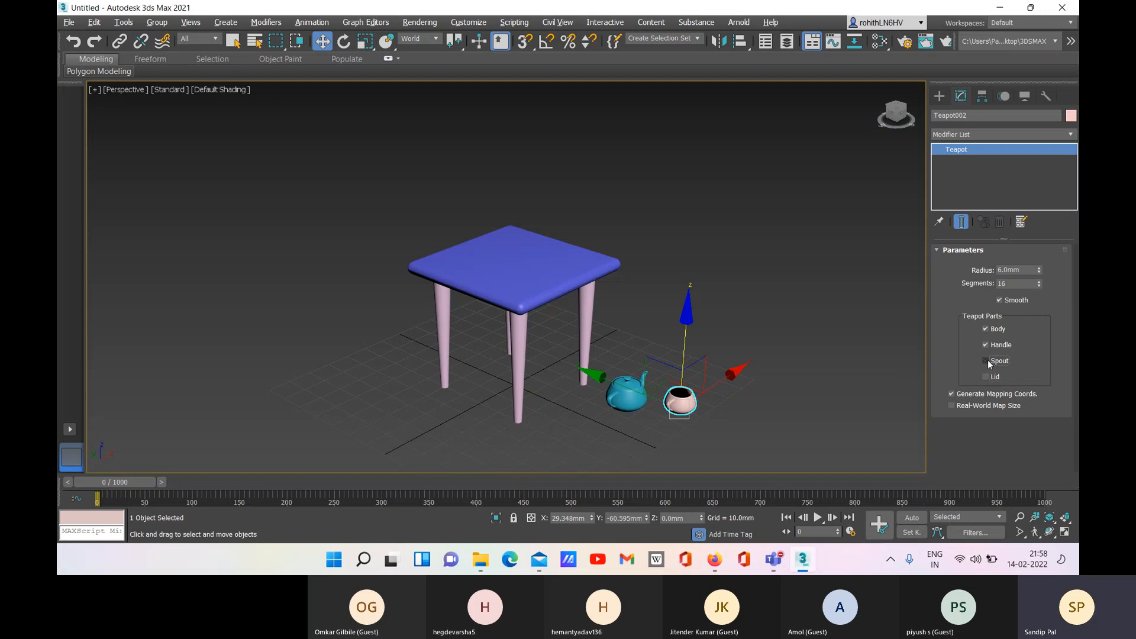
- Examine the teapot and cup up close and together with the table and its top
{"action": "left_click", "coordinate": [808, 372]}
{"action": "scroll", "coordinate": [654, 410], "scroll_direction": "up", "scroll_amount": 5}
{"action": "scroll", "coordinate": [655, 410], "scroll_direction": "down", "scroll_amount": 5}
{"action": "right_click", "coordinate": [647, 423]}
{"action": "left_click", "coordinate": [743, 325]}
{"action": "middle_click_drag", "start_coordinate": [685, 414], "coordinate": [603, 381]}
{"action": "scroll", "coordinate": [618, 388], "scroll_direction": "up", "scroll_amount": 6}
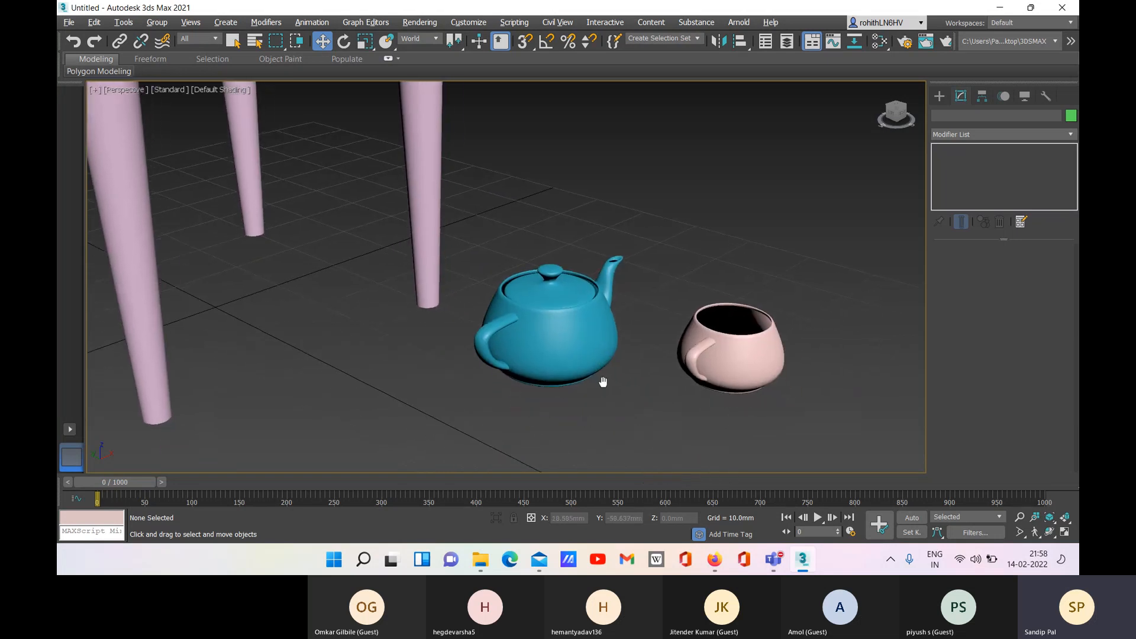
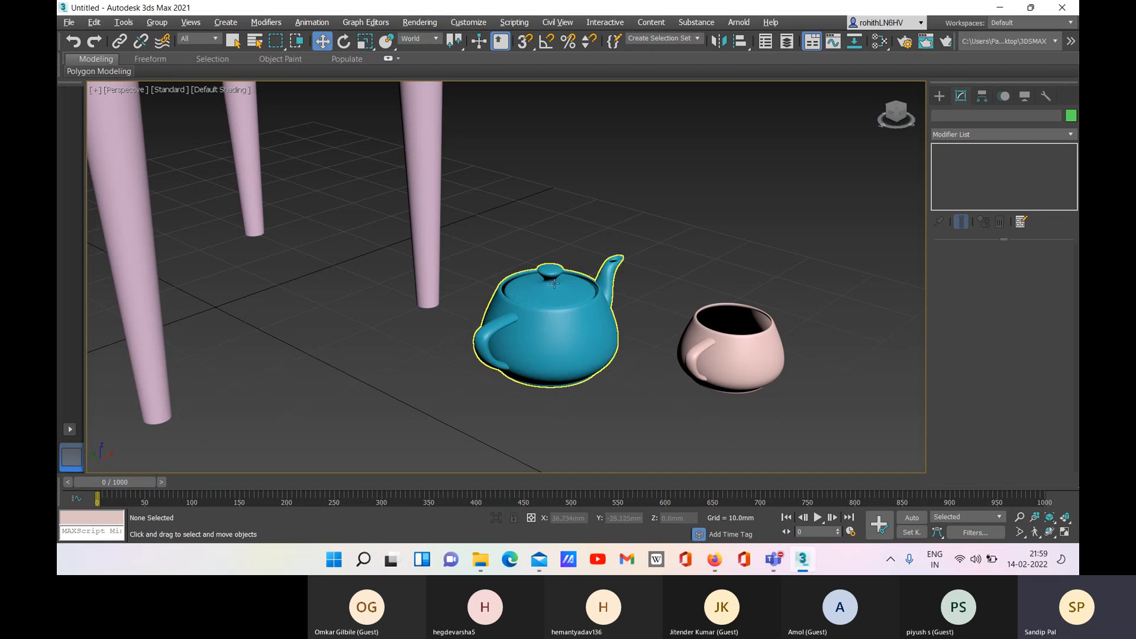
{"action": "right_click", "coordinate": [797, 310]}
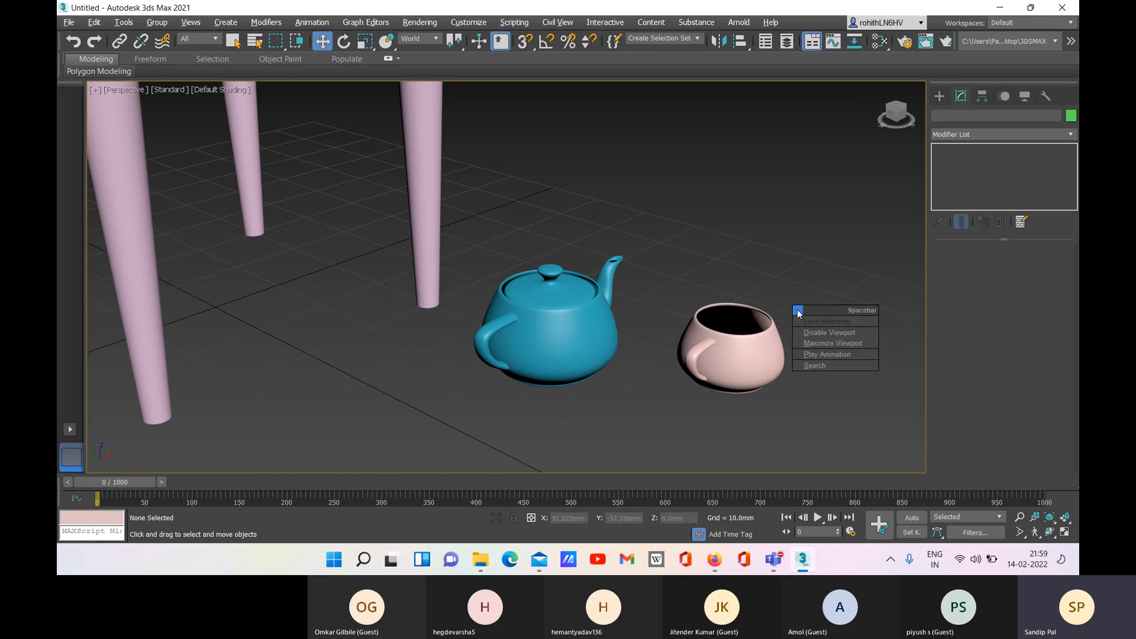
{"action": "left_click", "coordinate": [733, 251]}
{"action": "scroll", "coordinate": [706, 274], "scroll_direction": "down", "scroll_amount": 7}
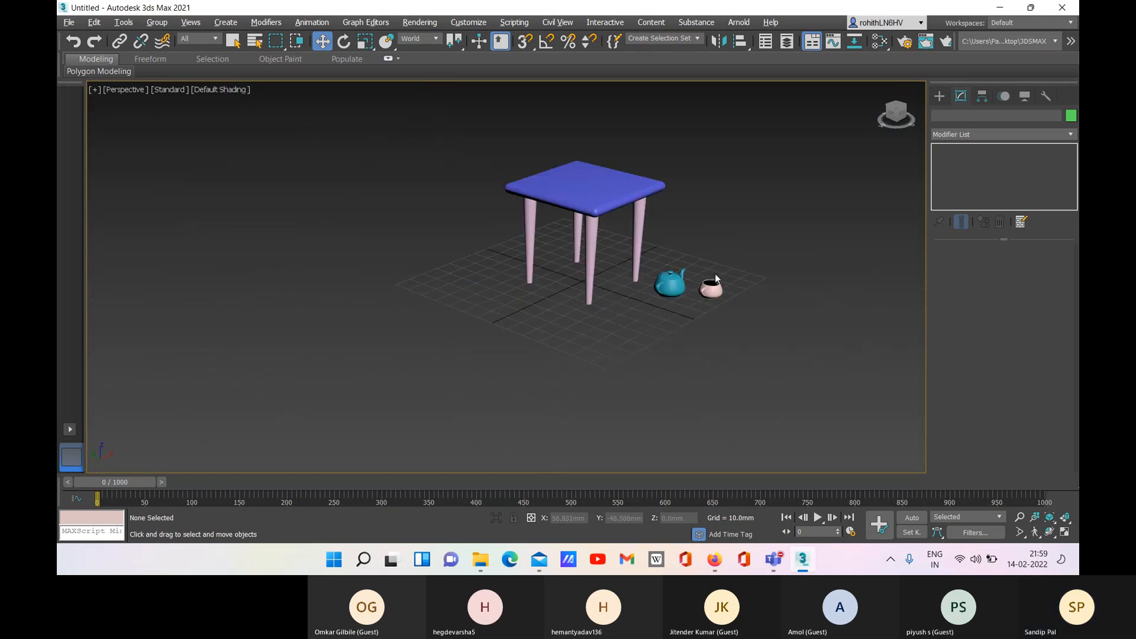
{"action": "middle_click_drag", "start_coordinate": [716, 275], "coordinate": [658, 275]}
{"action": "scroll", "coordinate": [596, 202], "scroll_direction": "up", "scroll_amount": 4}
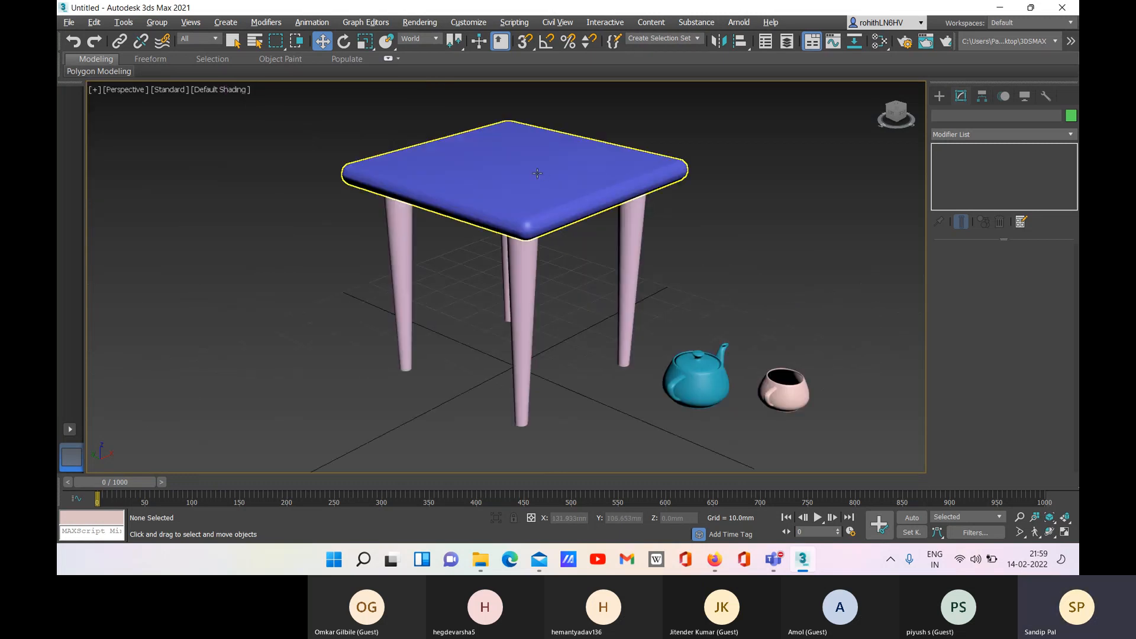
{"action": "right_click", "coordinate": [716, 218]}
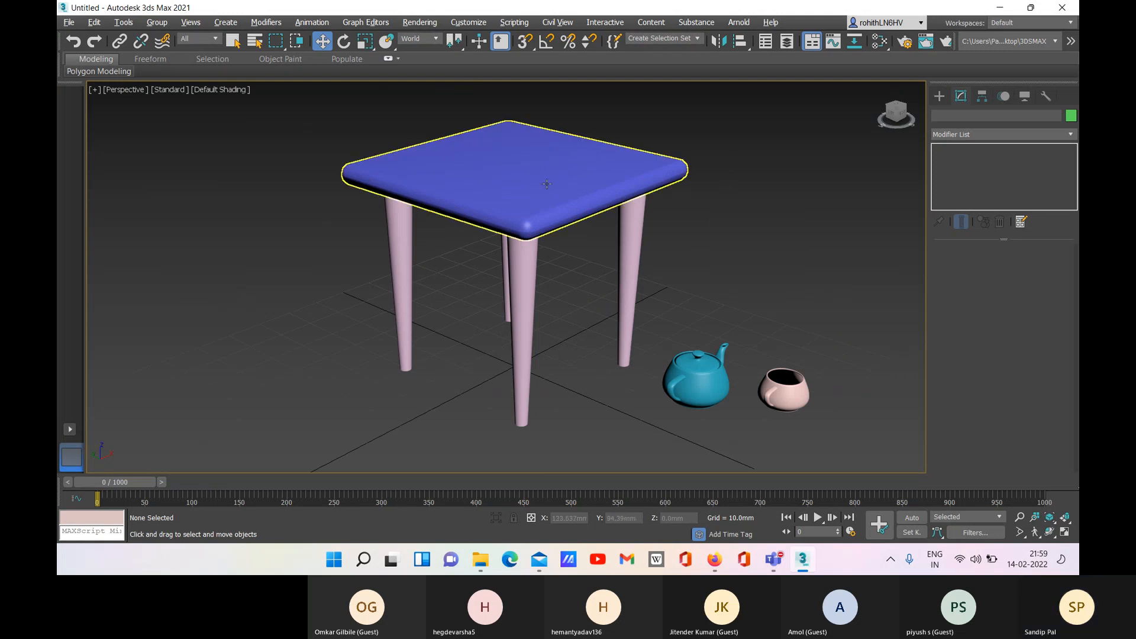
{"action": "left_click", "coordinate": [507, 168]}
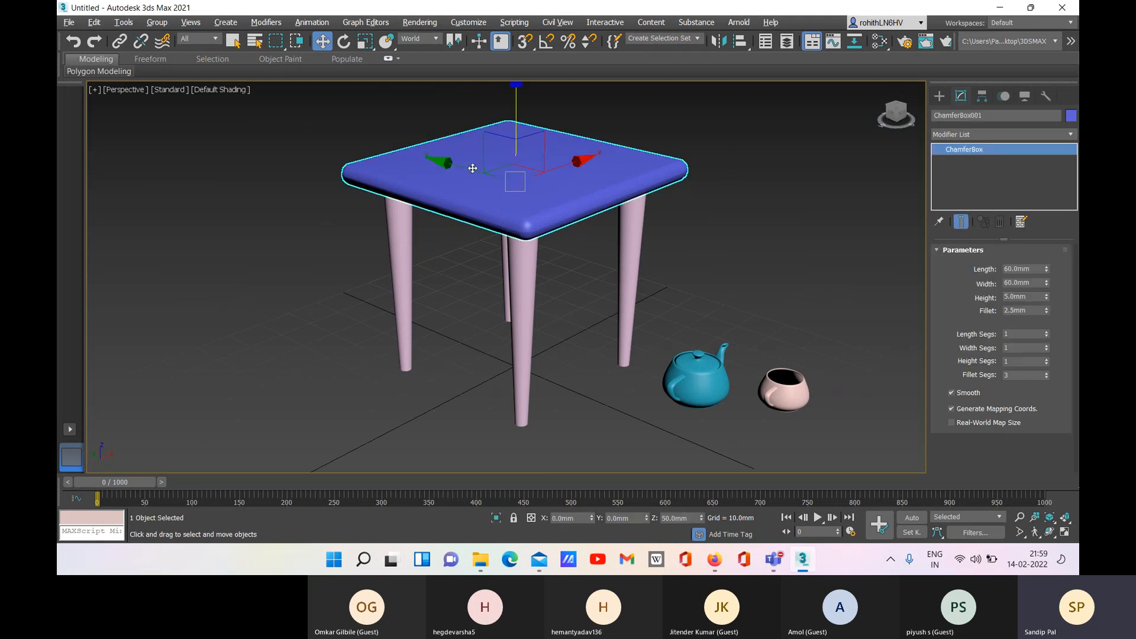
{"action": "left_click", "coordinate": [729, 222]}
- Align the blue teapot to the tabletop in Z position only, matching the teapot's minimum to the tabletop's maximum
{"action": "left_click", "coordinate": [731, 357]}
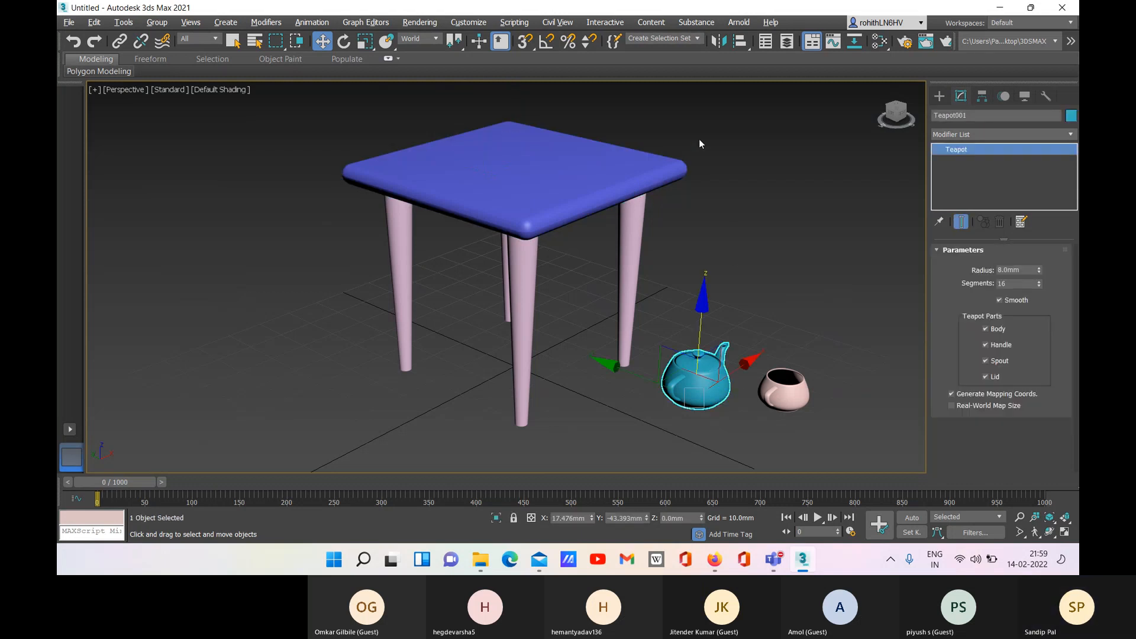
{"action": "left_click", "coordinate": [741, 42]}
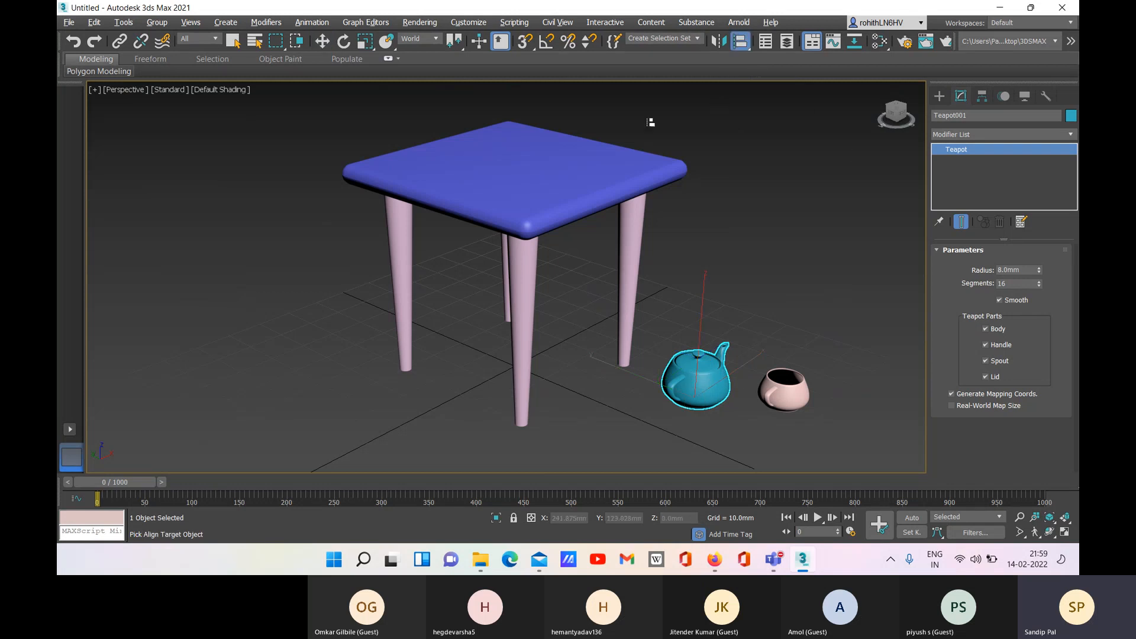
{"action": "left_click", "coordinate": [589, 171]}
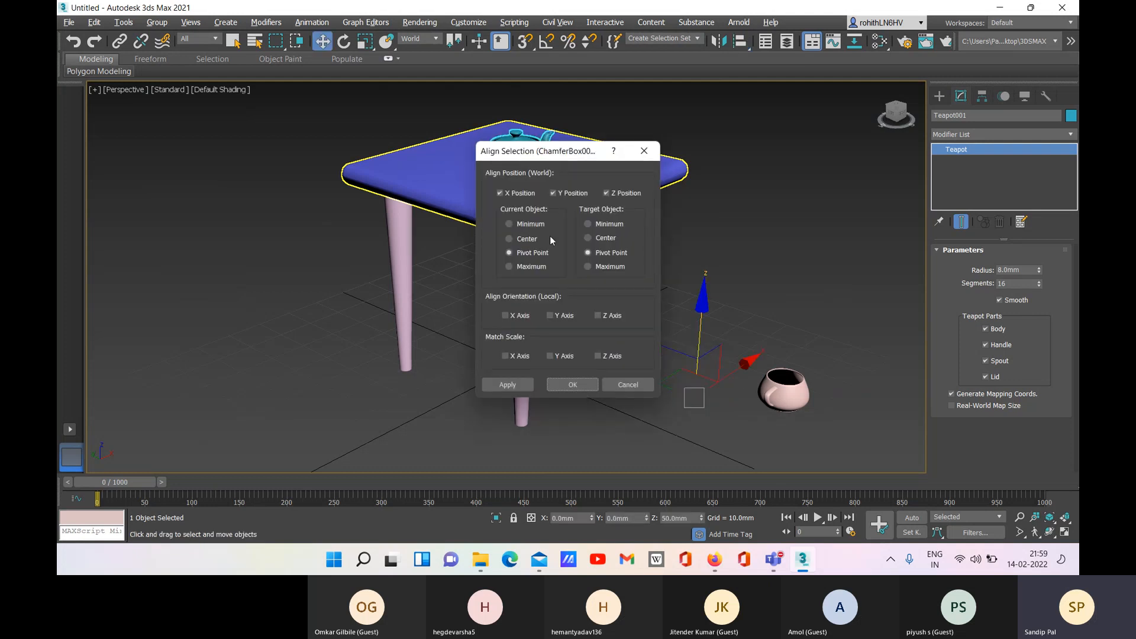
{"action": "left_click", "coordinate": [864, 519]}
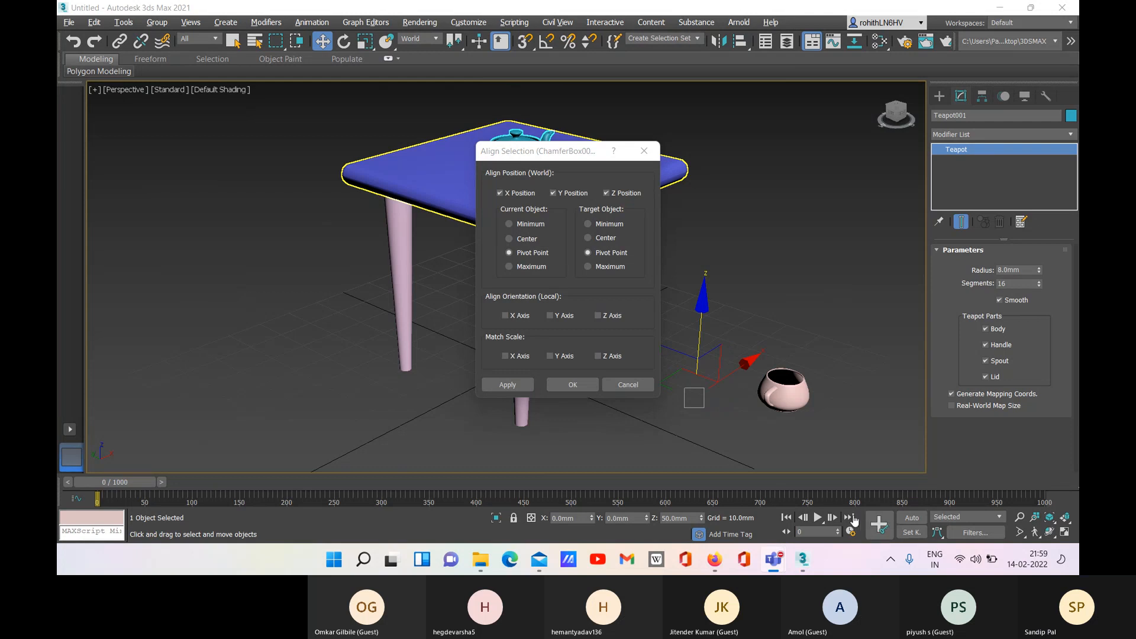
{"action": "left_click_drag", "start_coordinate": [535, 153], "coordinate": [729, 133]}
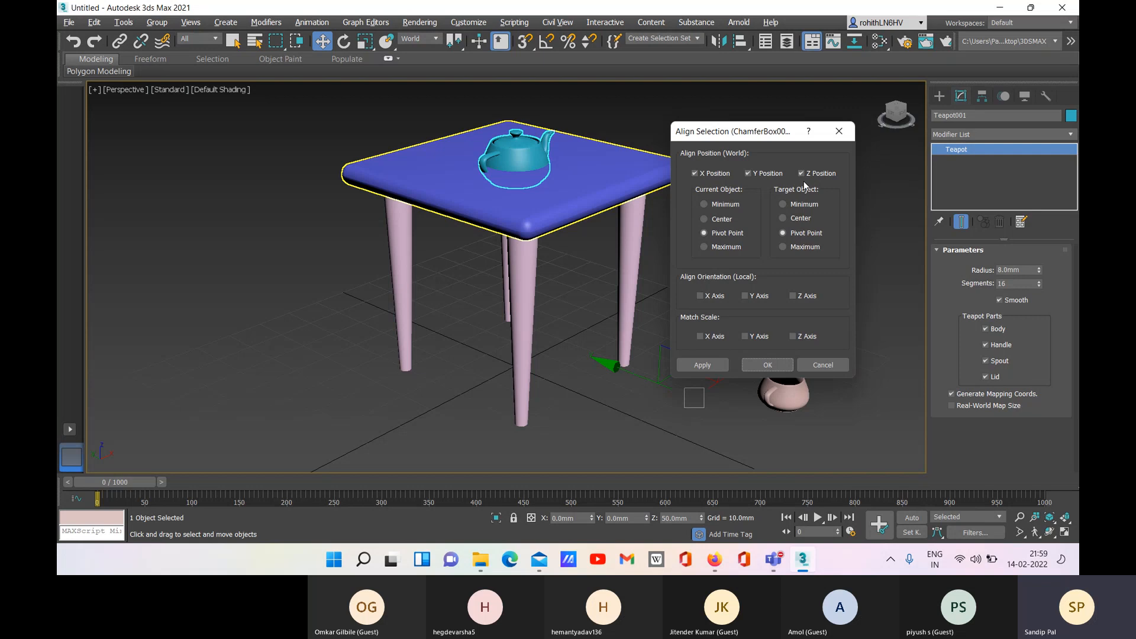
{"action": "left_click", "coordinate": [749, 175]}
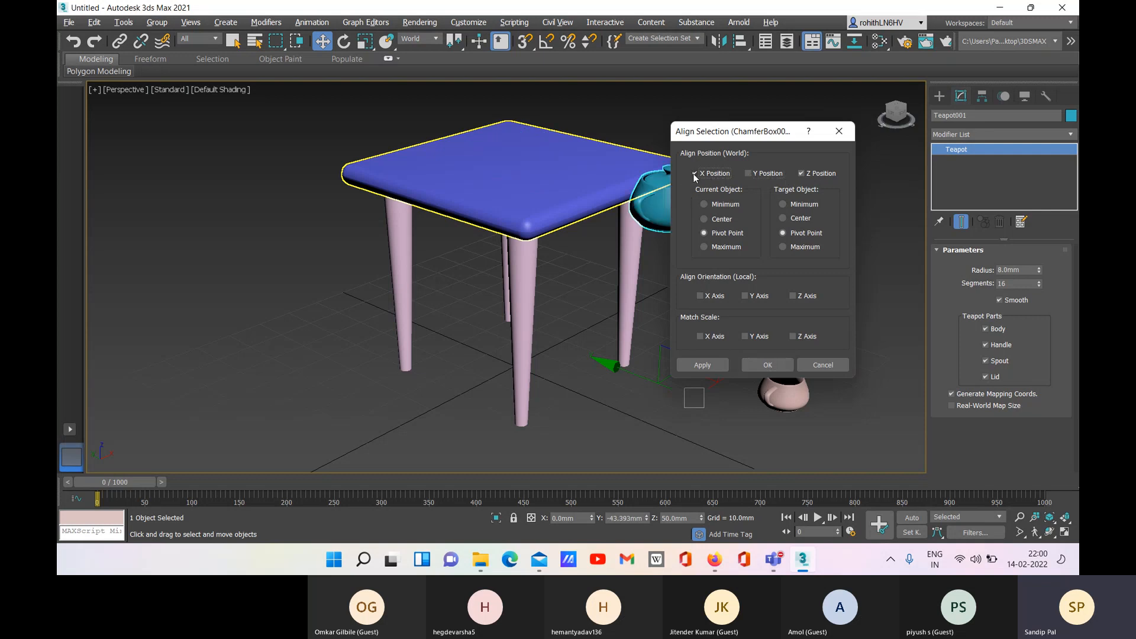
{"action": "left_click", "coordinate": [695, 174]}
{"action": "left_click_drag", "start_coordinate": [764, 138], "coordinate": [286, 123]}
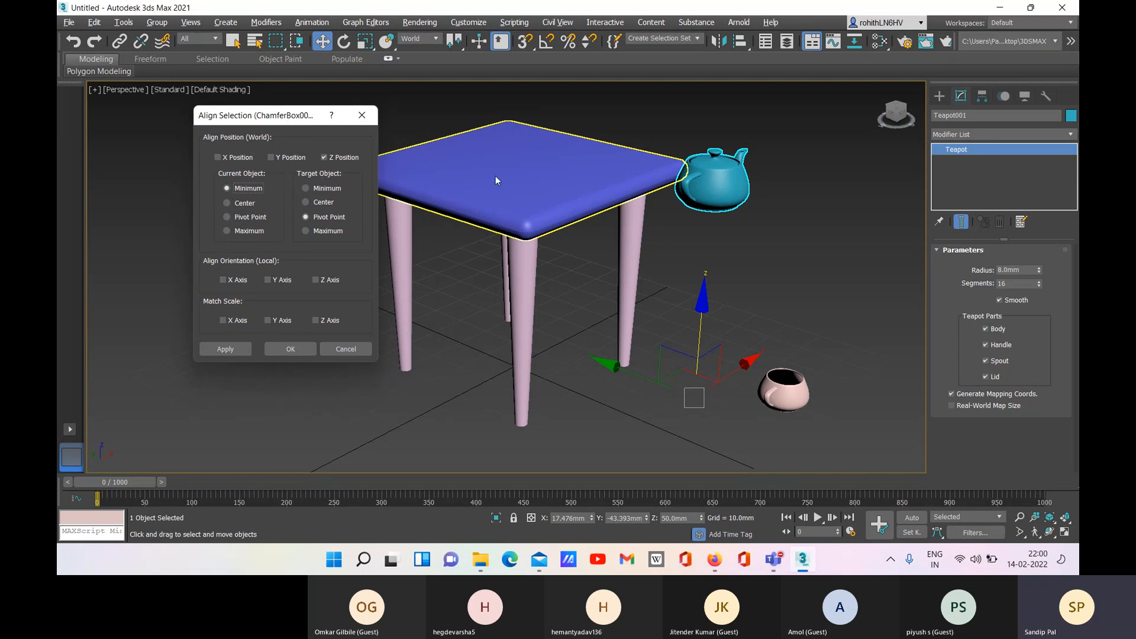
{"action": "left_click", "coordinate": [307, 231]}
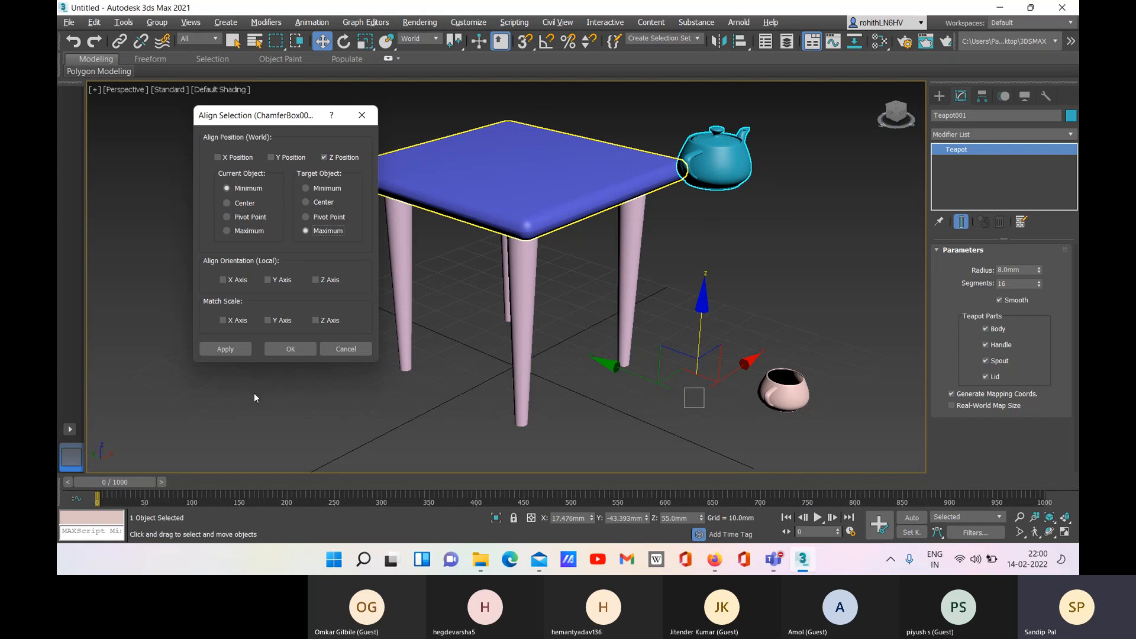
{"action": "left_click", "coordinate": [237, 349]}
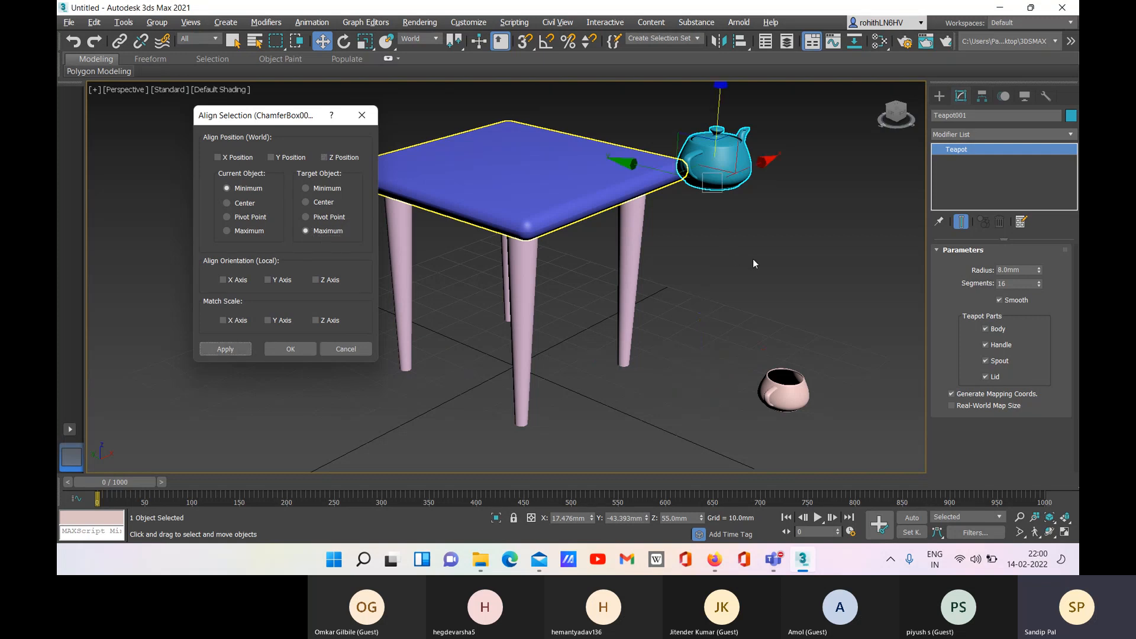
{"action": "left_click", "coordinate": [295, 350]}
- Align the blue teapot to the tabletop in X and Y position, center to center
{"action": "middle_click_drag", "start_coordinate": [848, 311], "coordinate": [844, 285], "text": "alt"}
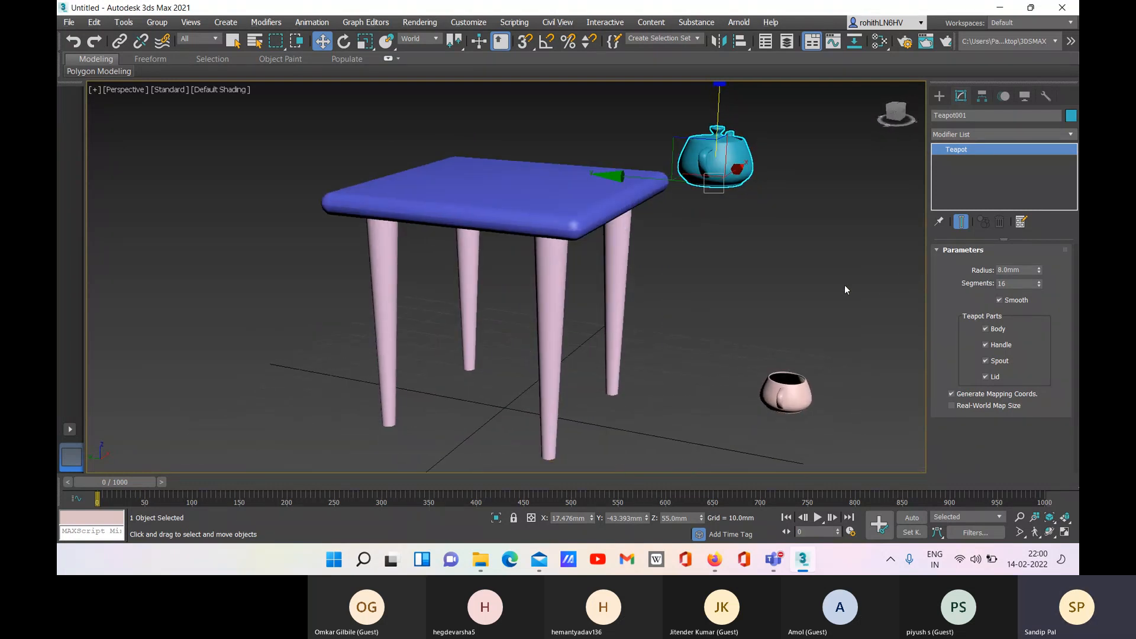
{"action": "left_click", "coordinate": [746, 45]}
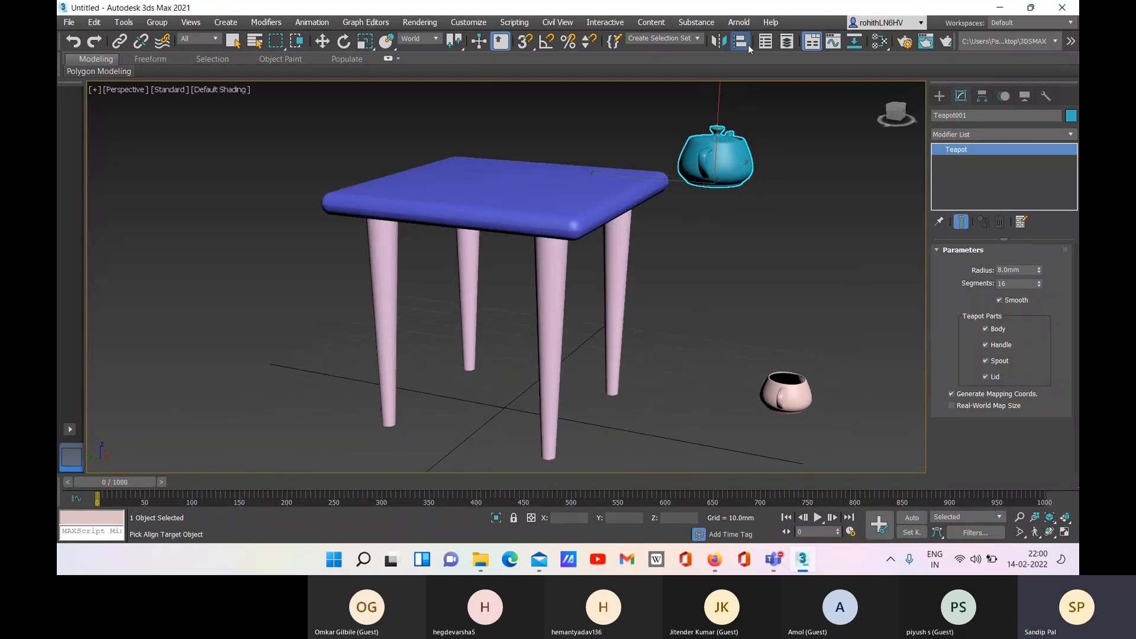
{"action": "left_click", "coordinate": [588, 202]}
{"action": "left_click", "coordinate": [272, 157]}
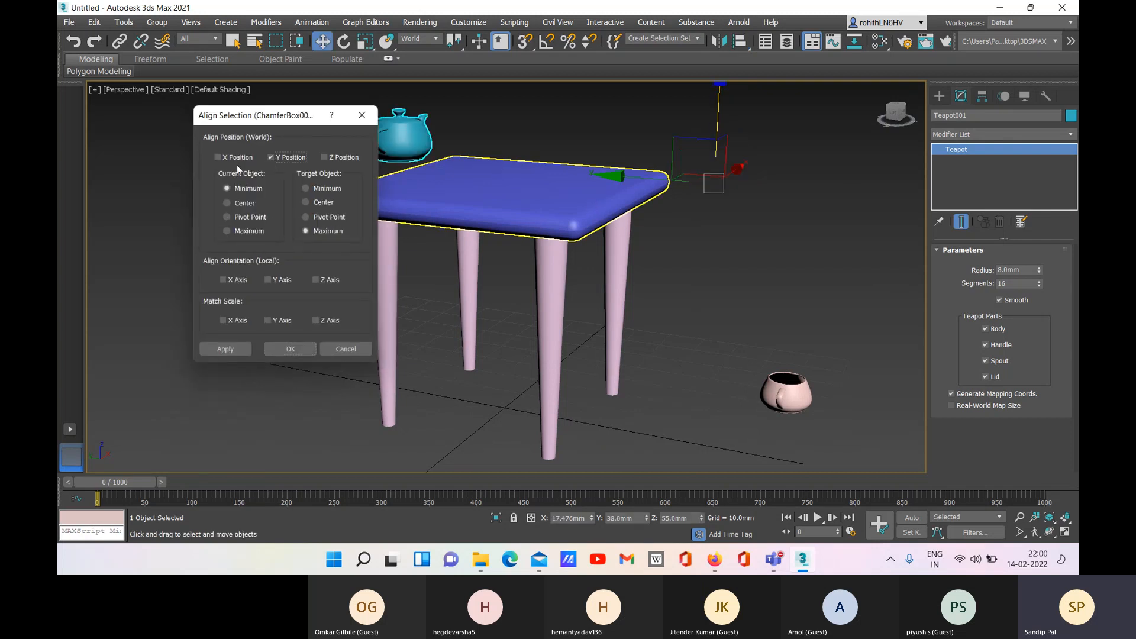
{"action": "left_click", "coordinate": [217, 157]}
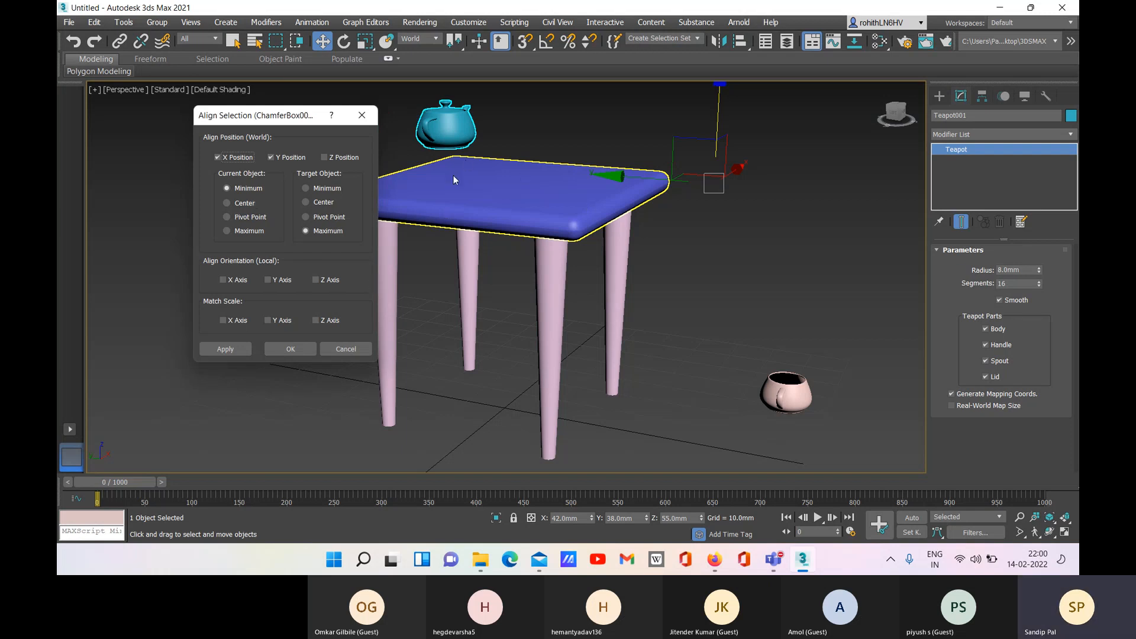
{"action": "left_click", "coordinate": [227, 203]}
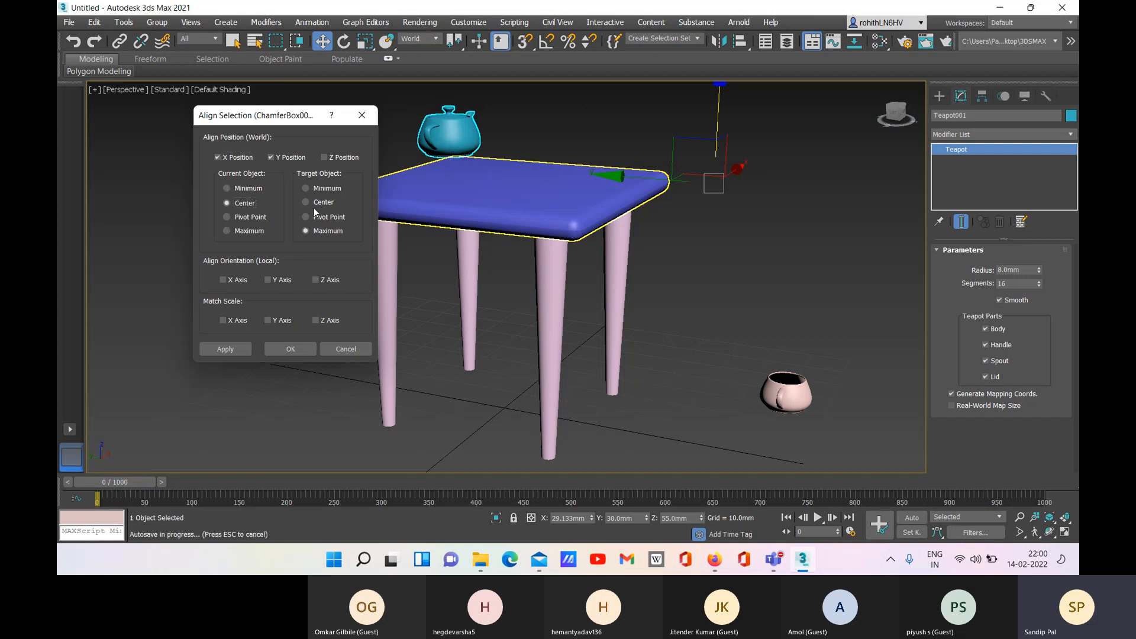
{"action": "left_click", "coordinate": [310, 203]}
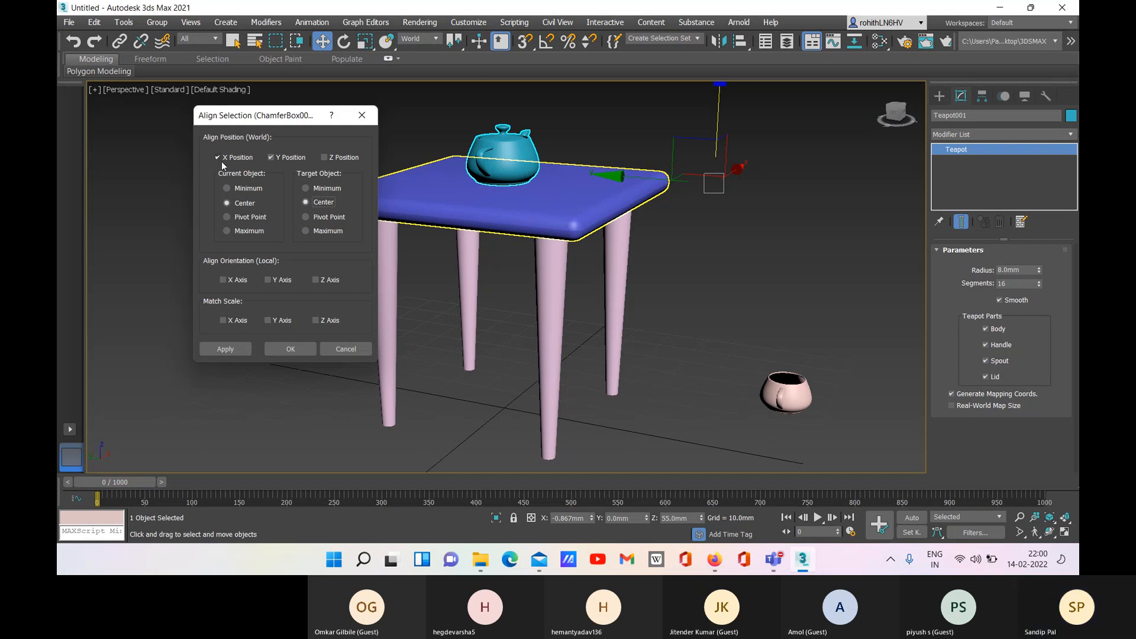
{"action": "left_click", "coordinate": [285, 350]}
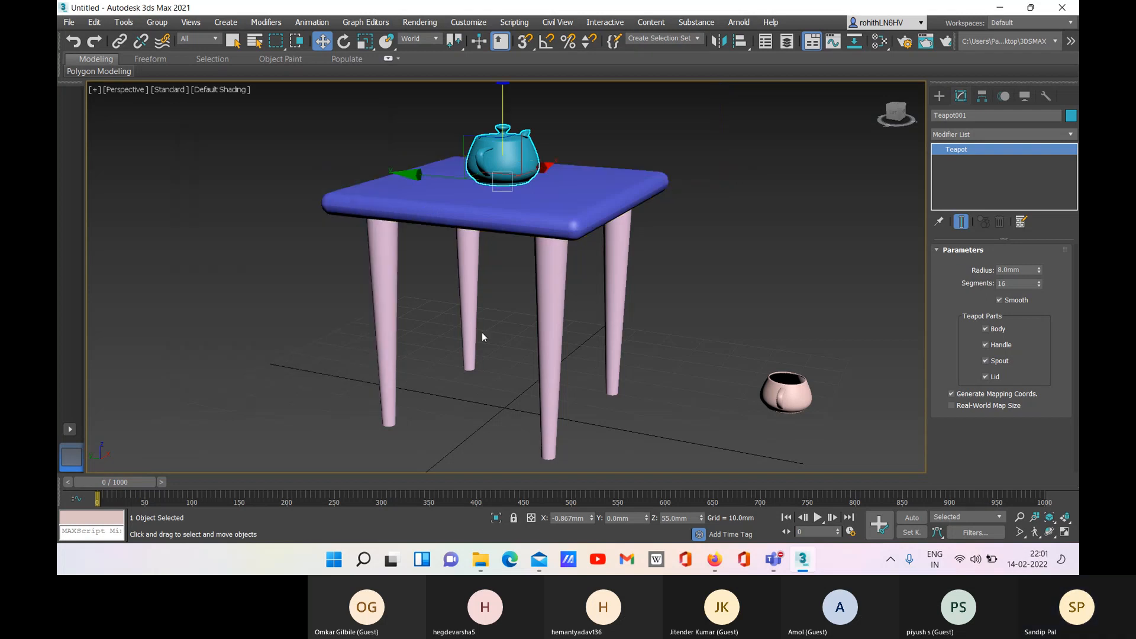
- Align the pink cup to the tabletop in Z position only, matching the cup's minimum to the tabletop's maximum
{"action": "mouse_move", "coordinate": [644, 363]}
{"action": "middle_mouse_down", "text": "alt"}
{"action": "mouse_move", "coordinate": [462, 387]}
{"action": "mouse_move", "coordinate": [545, 367]}
{"action": "mouse_move", "coordinate": [661, 413]}
{"action": "mouse_move", "coordinate": [811, 358]}
{"action": "mouse_move", "coordinate": [922, 376]}
{"action": "mouse_move", "coordinate": [732, 367]}
{"action": "mouse_move", "coordinate": [734, 349]}
{"action": "mouse_move", "coordinate": [641, 313]}
{"action": "mouse_move", "coordinate": [719, 313]}
{"action": "mouse_move", "coordinate": [646, 349]}
{"action": "middle_mouse_up", "text": "alt"}
{"action": "scroll", "coordinate": [718, 311], "scroll_direction": "down", "scroll_amount": 5}
{"action": "left_click", "coordinate": [643, 363]}
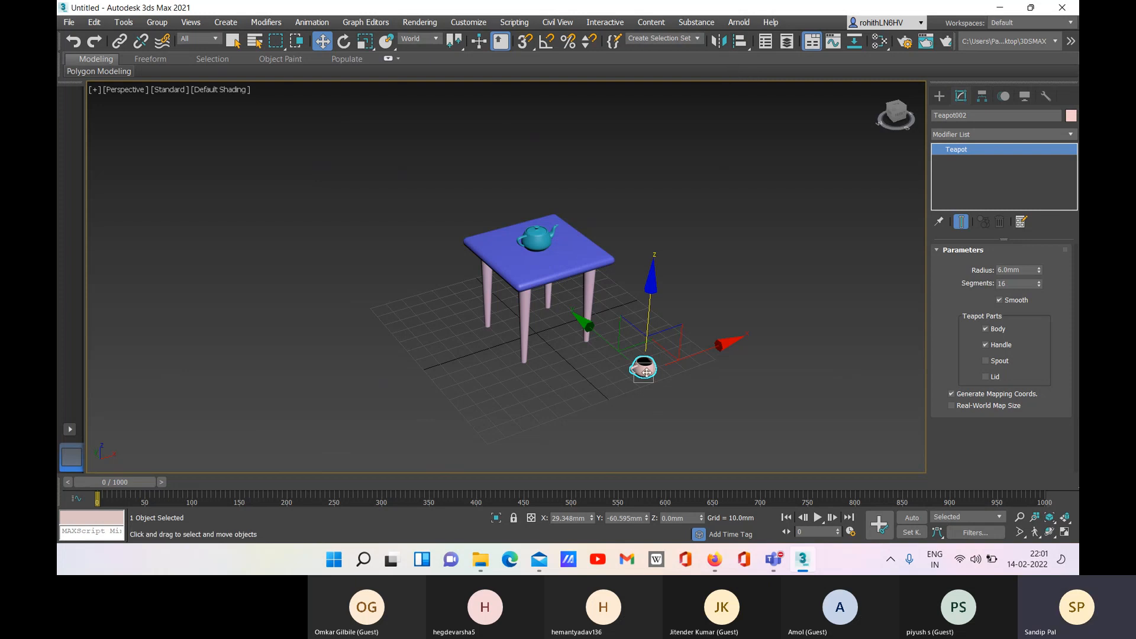
{"action": "left_click", "coordinate": [740, 44]}
{"action": "left_click", "coordinate": [579, 266]}
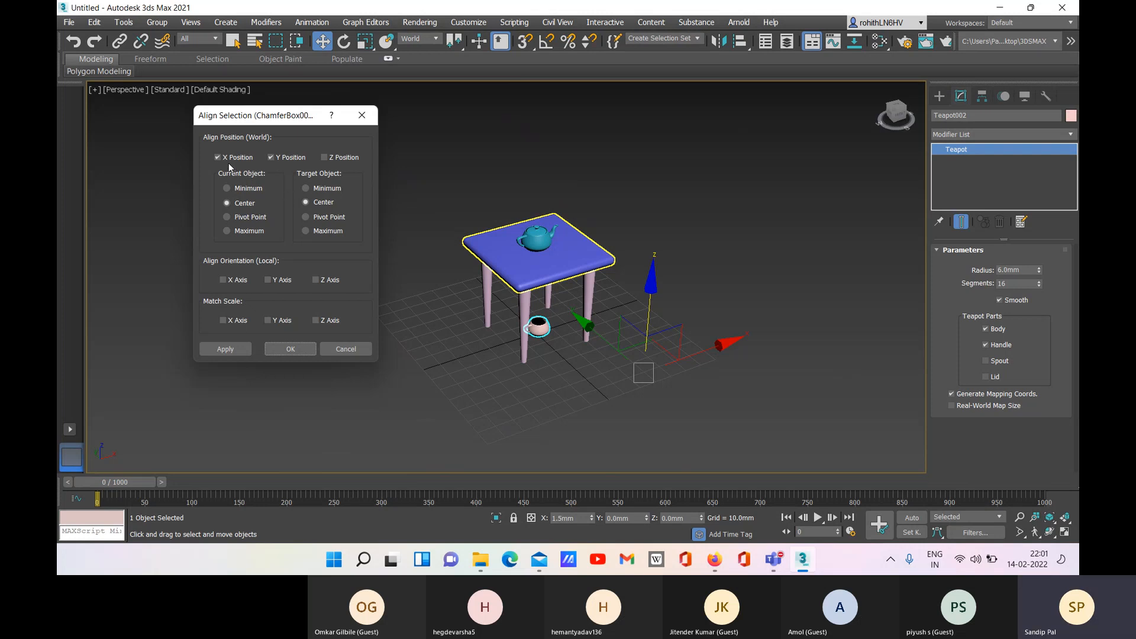
{"action": "left_click", "coordinate": [219, 349]}
{"action": "left_click", "coordinate": [324, 157]}
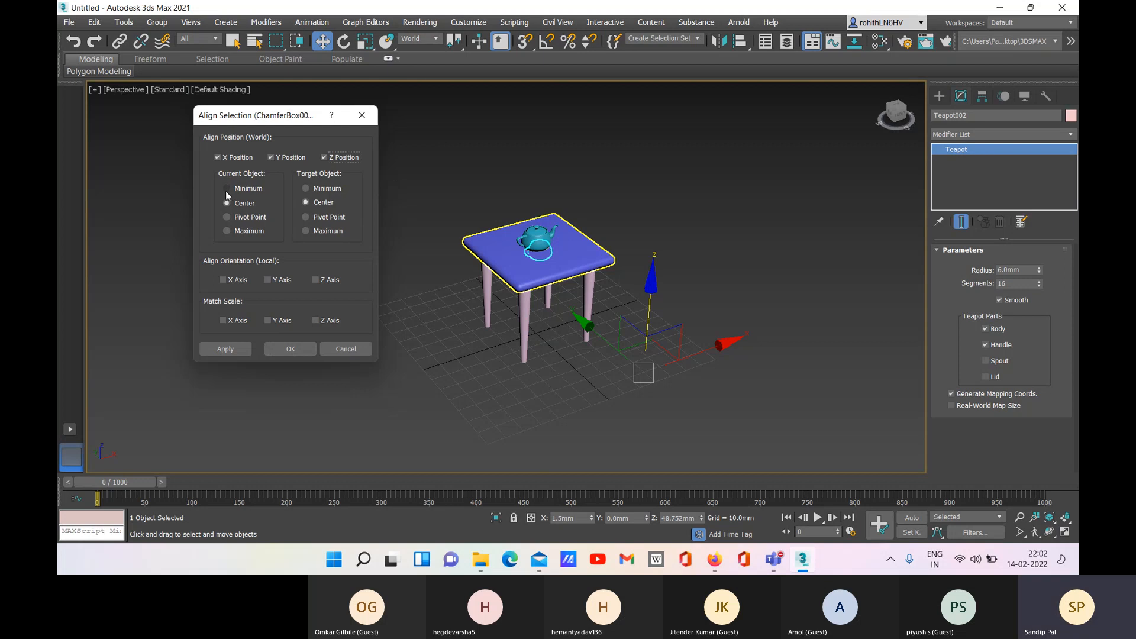
{"action": "left_click", "coordinate": [271, 157]}
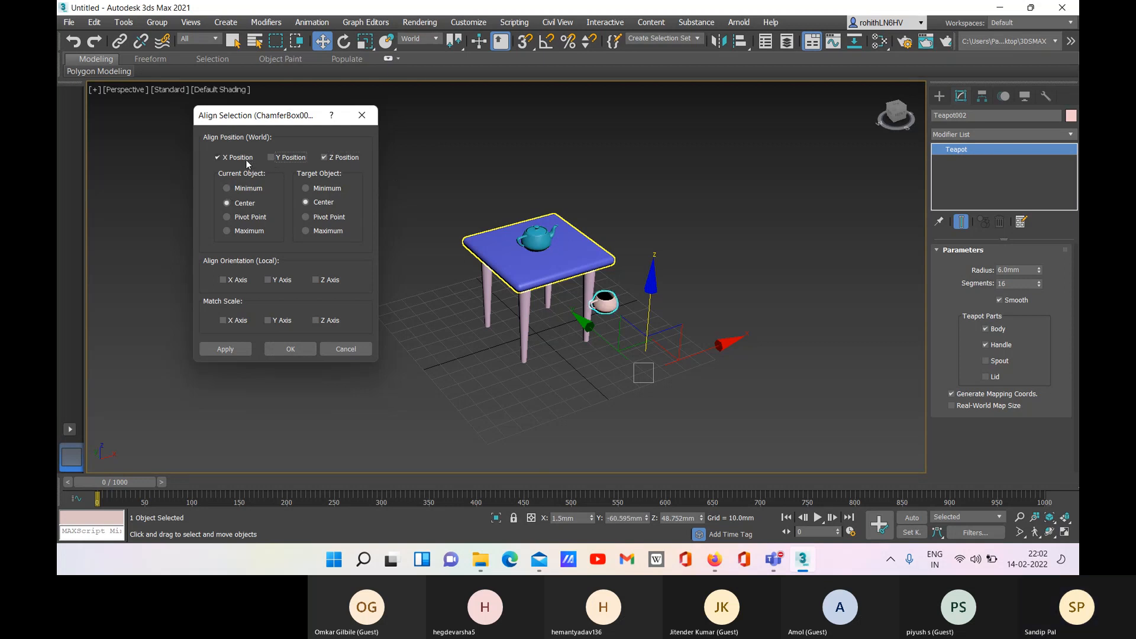
{"action": "left_click", "coordinate": [217, 157]}
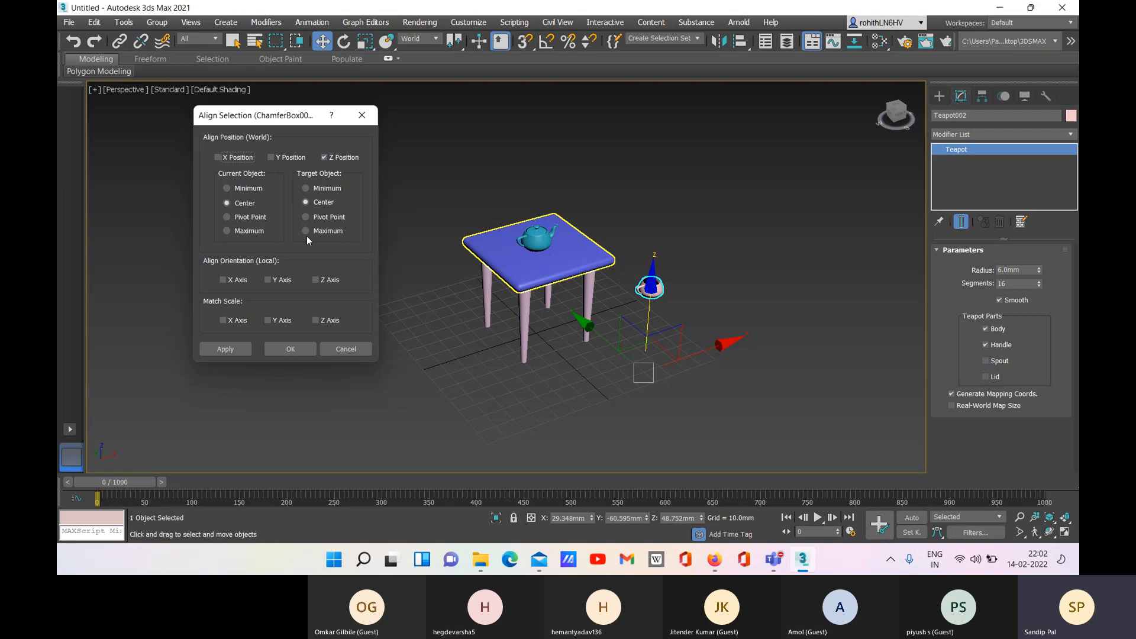
{"action": "left_click", "coordinate": [228, 188]}
{"action": "left_click", "coordinate": [307, 231]}
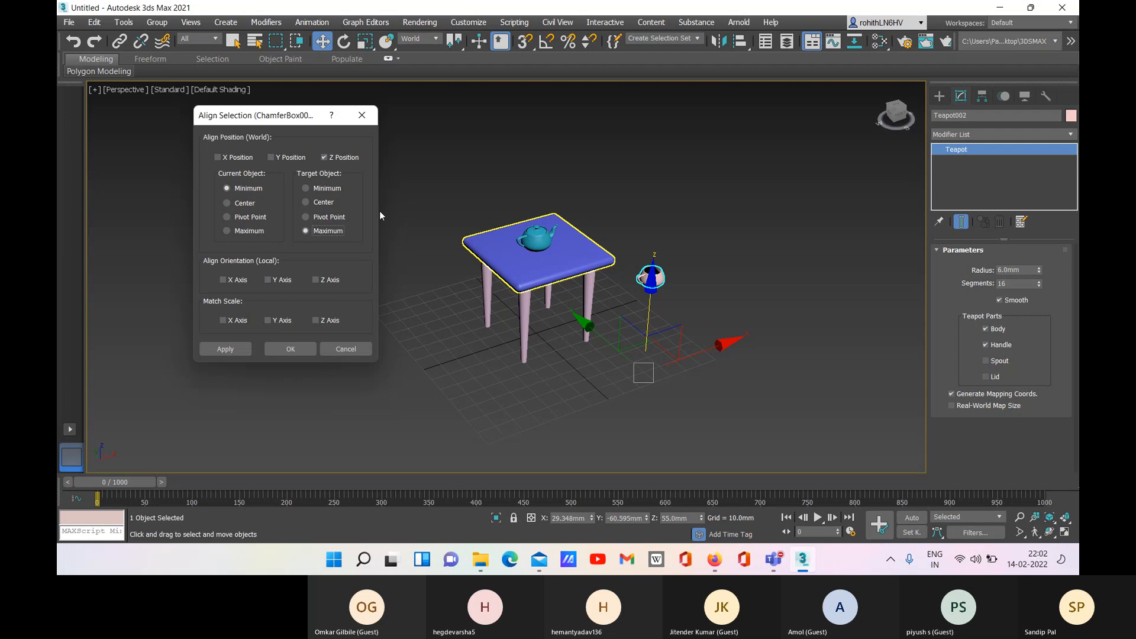
{"action": "left_click", "coordinate": [221, 350]}
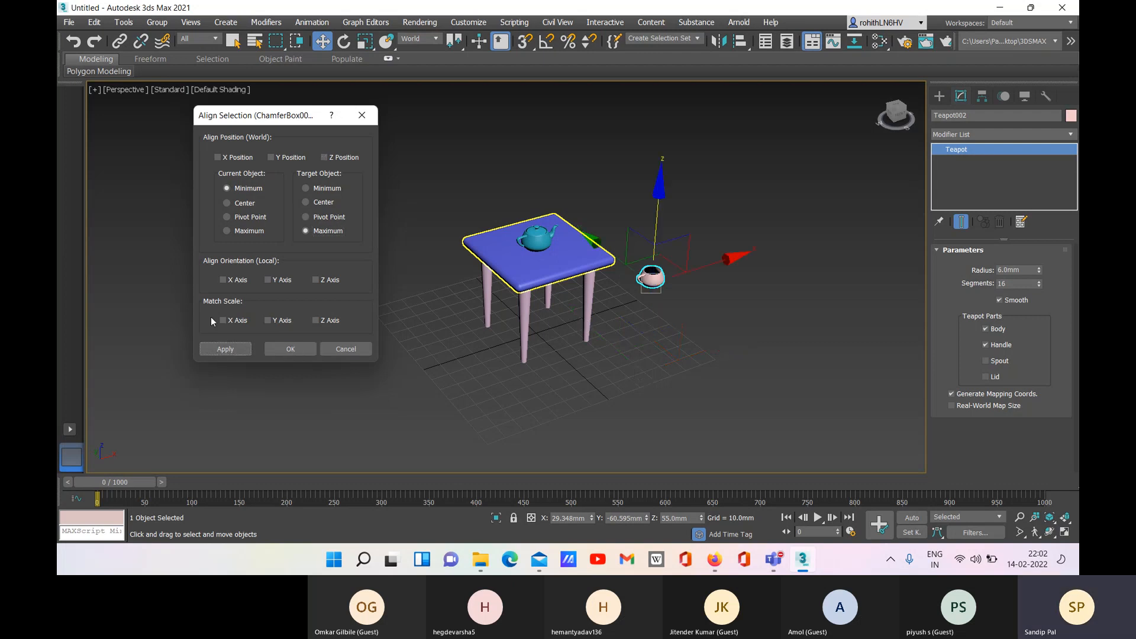
- Align the cup to the tabletop in X and Y position, pivot point to pivot point
{"action": "left_click", "coordinate": [270, 158]}
{"action": "left_click", "coordinate": [223, 158]}
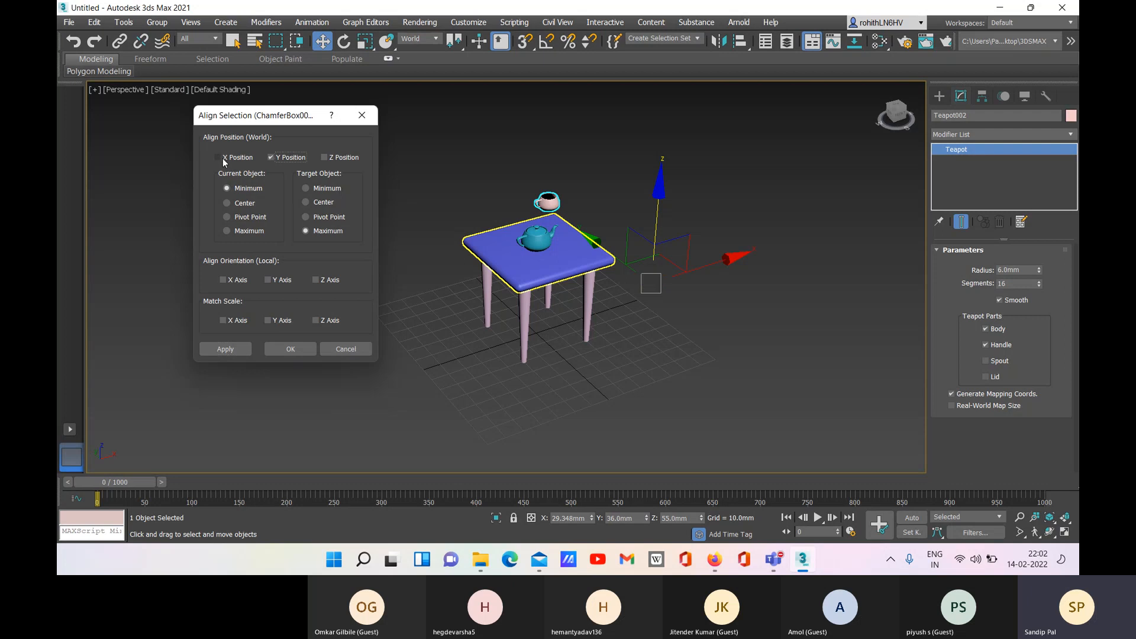
{"action": "left_click", "coordinate": [237, 204]}
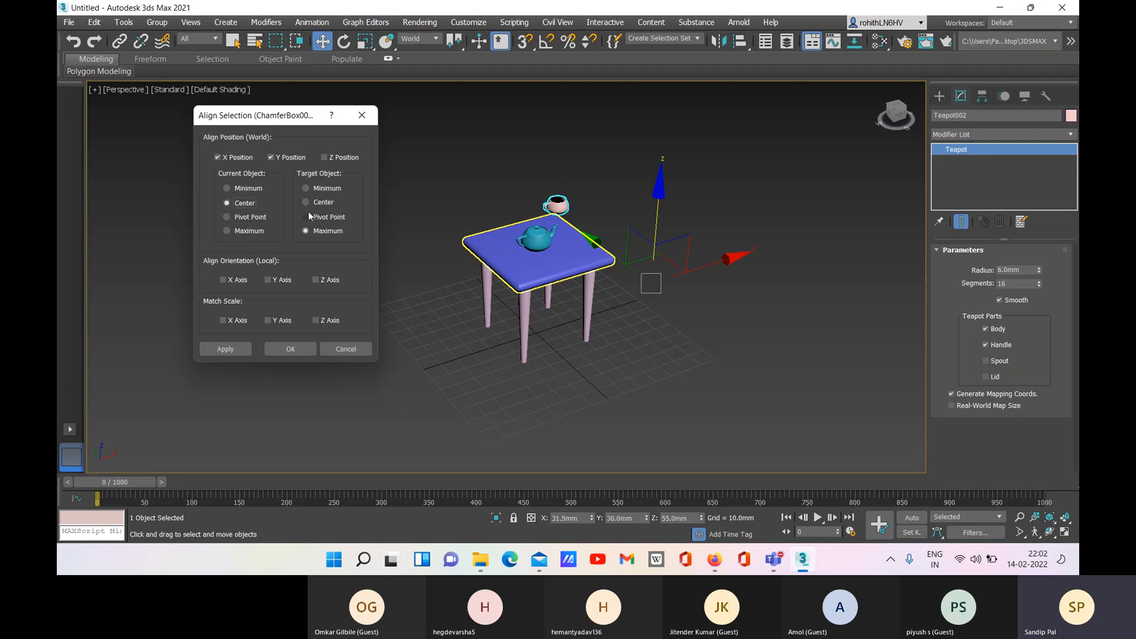
{"action": "left_click", "coordinate": [305, 203]}
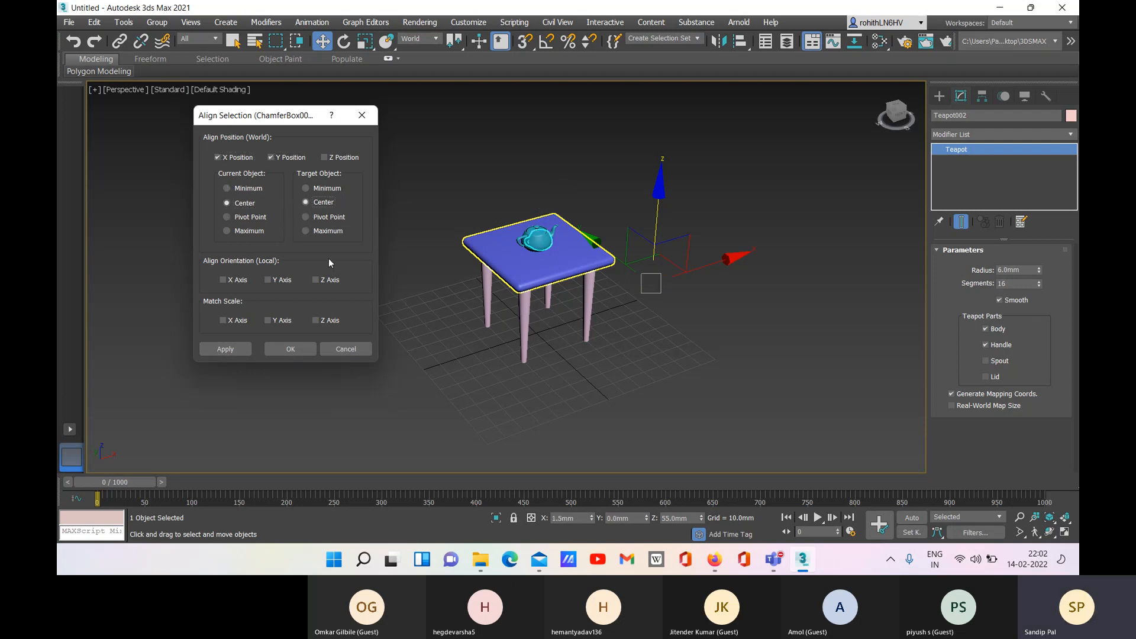
{"action": "left_click", "coordinate": [305, 217]}
{"action": "left_click", "coordinate": [246, 218]}
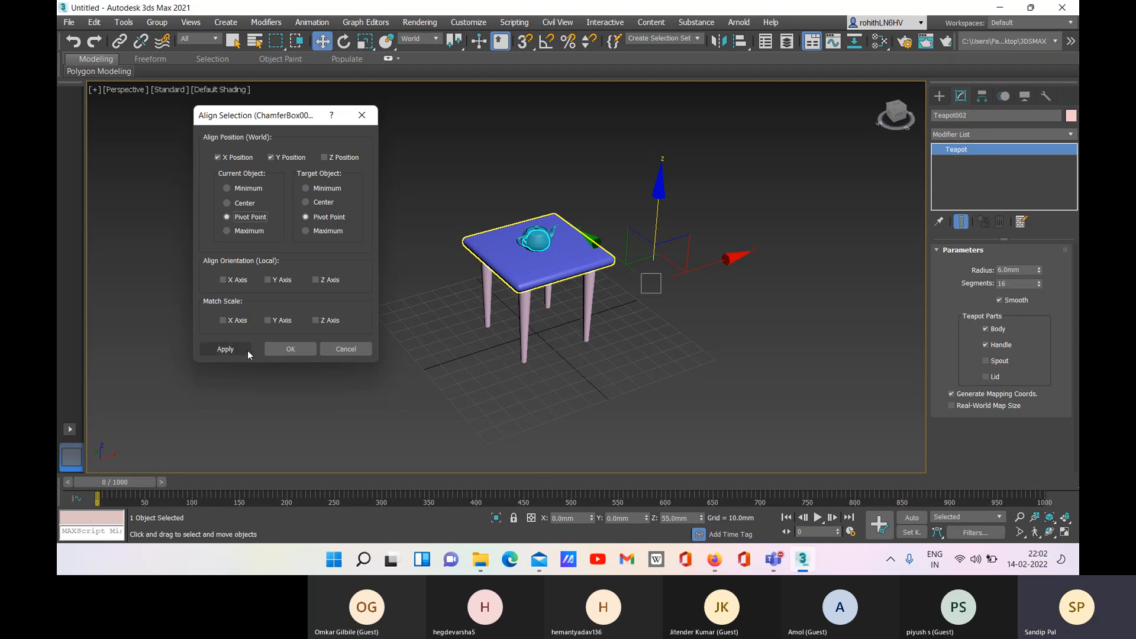
{"action": "left_click", "coordinate": [278, 347]}
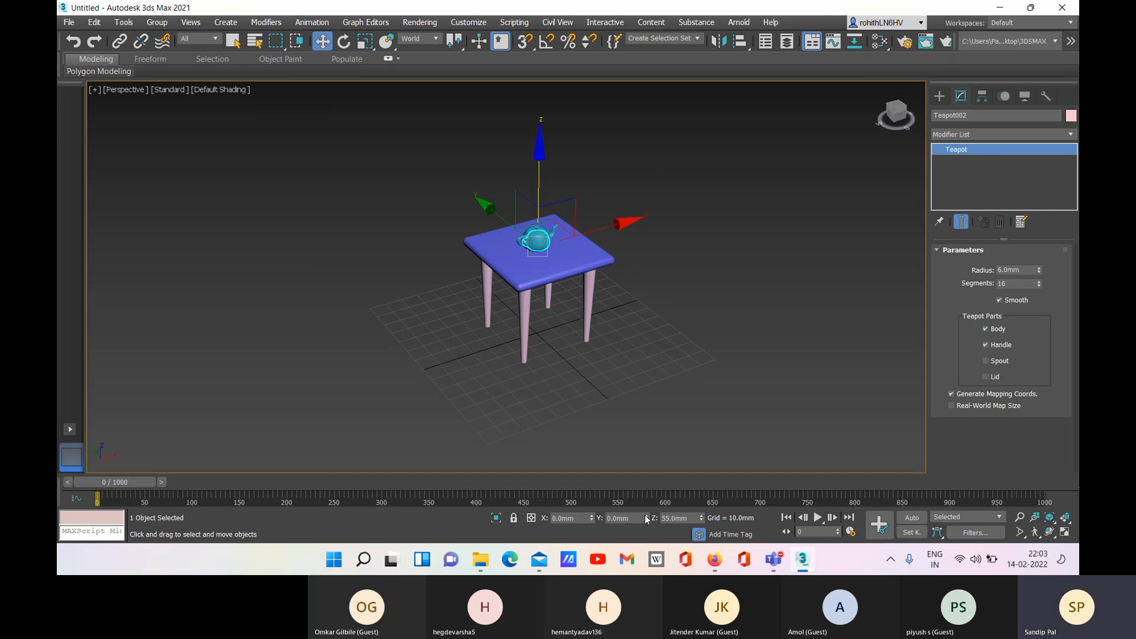
- Set the cup's Y position to 20 mm and inspect its placement beside the teapot
{"action": "double_click", "coordinate": [619, 518]}
{"action": "type", "text": "20mm"}
{"action": "key", "text": "Return"}
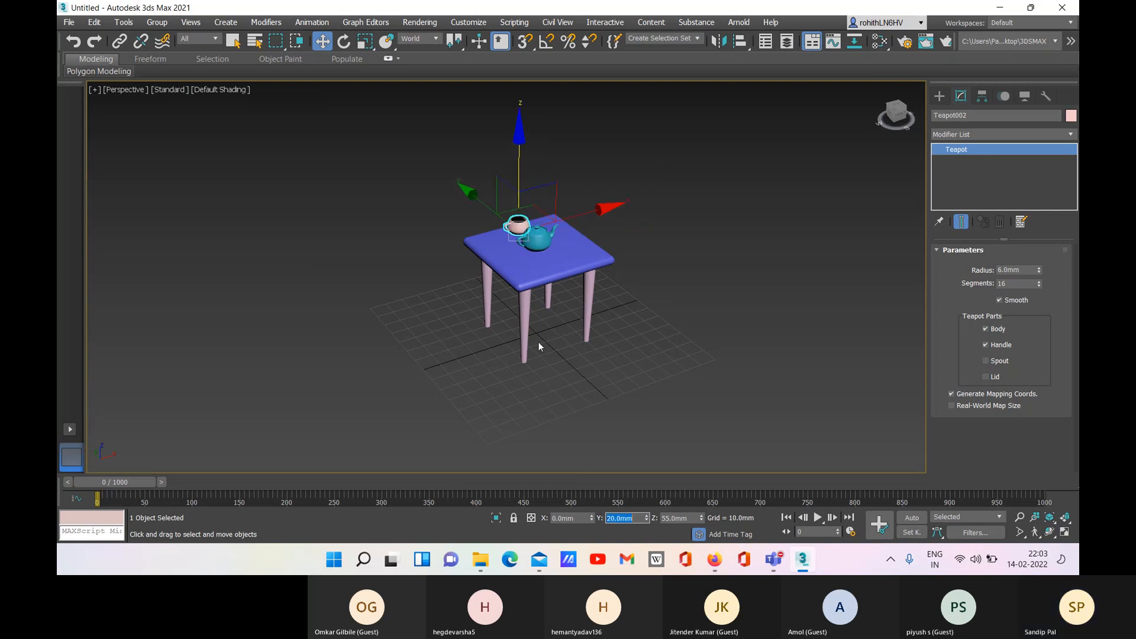
{"action": "middle_click_drag", "start_coordinate": [541, 329], "coordinate": [617, 339], "text": "alt"}
{"action": "scroll", "coordinate": [536, 224], "scroll_direction": "up", "scroll_amount": 5}
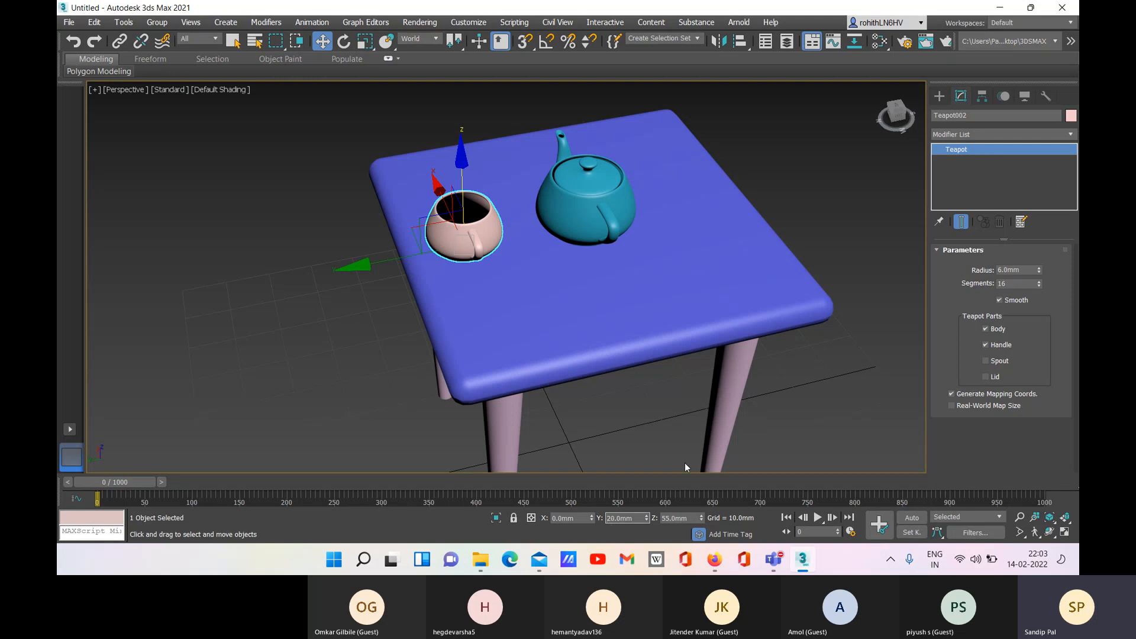
{"action": "left_click", "coordinate": [639, 434]}
{"action": "middle_click_drag", "start_coordinate": [600, 396], "coordinate": [525, 473], "text": "alt"}
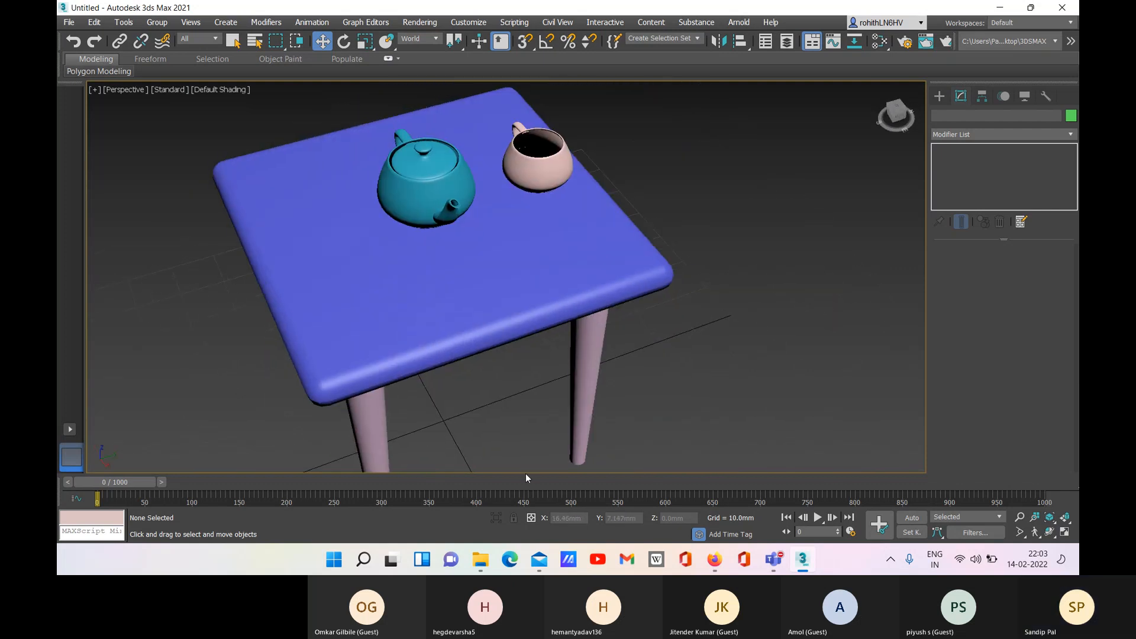
- Move the cup to the other side of the teapot, trying Y positions of -10 and -12 mm before settling on -16 mm
{"action": "left_click", "coordinate": [526, 164]}
{"action": "left_click", "coordinate": [607, 519]}
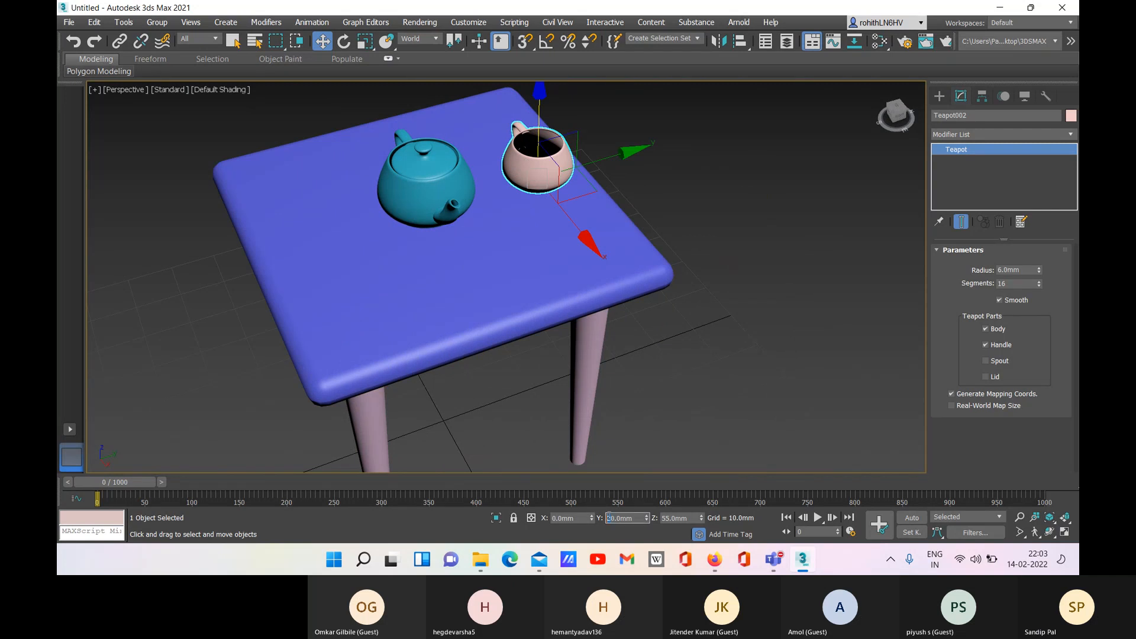
{"action": "type", "text": "-1"}
{"action": "key", "text": "Return"}
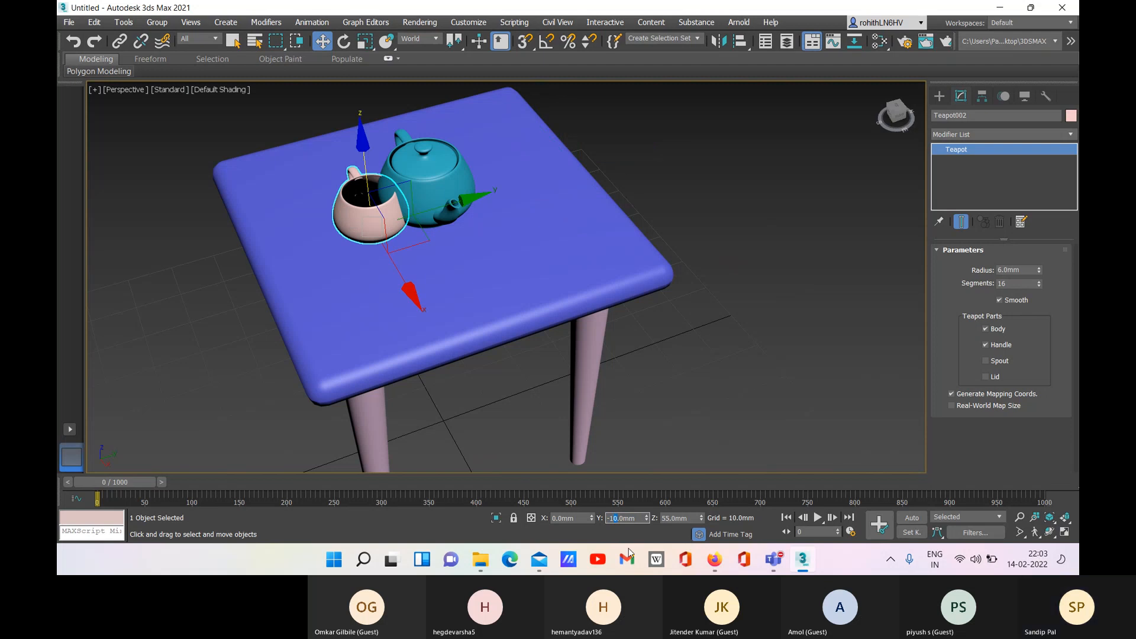
{"action": "type", "text": "2"}
{"action": "key", "text": "Return"}
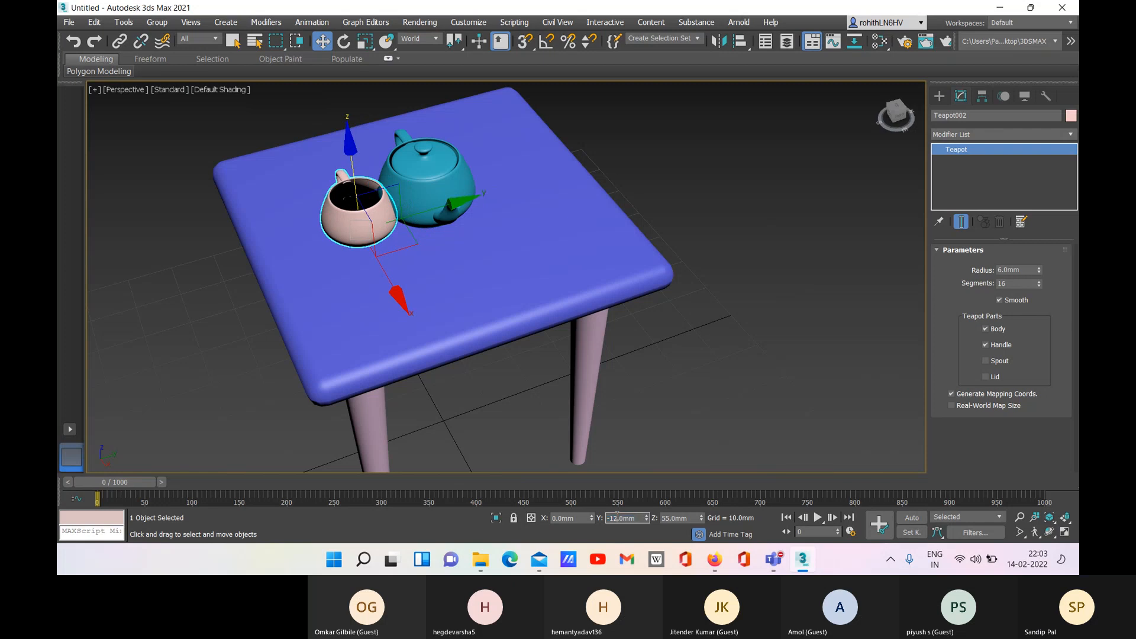
{"action": "left_click_drag", "start_coordinate": [617, 517], "coordinate": [613, 518]}
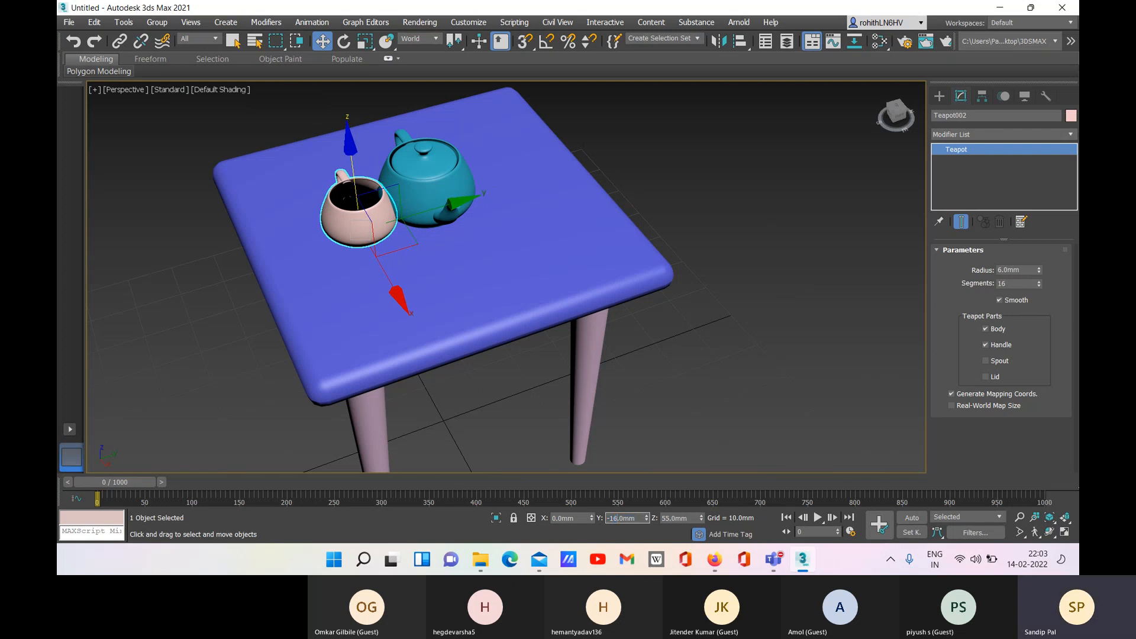
{"action": "type", "text": "6"}
{"action": "key", "text": "Return"}
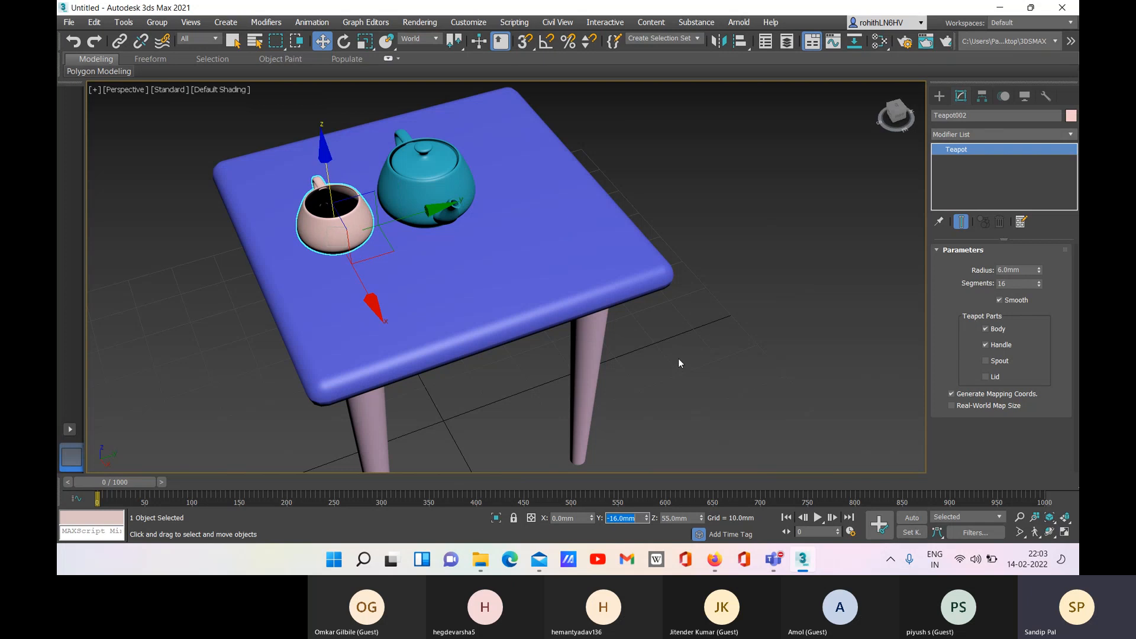
{"action": "left_click", "coordinate": [738, 296]}
{"action": "mouse_move", "coordinate": [740, 326]}
{"action": "middle_mouse_down", "text": "alt"}
{"action": "mouse_move", "coordinate": [704, 313]}
{"action": "mouse_move", "coordinate": [742, 290]}
{"action": "mouse_move", "coordinate": [720, 309]}
{"action": "mouse_move", "coordinate": [747, 321]}
{"action": "middle_mouse_up", "text": "alt"}
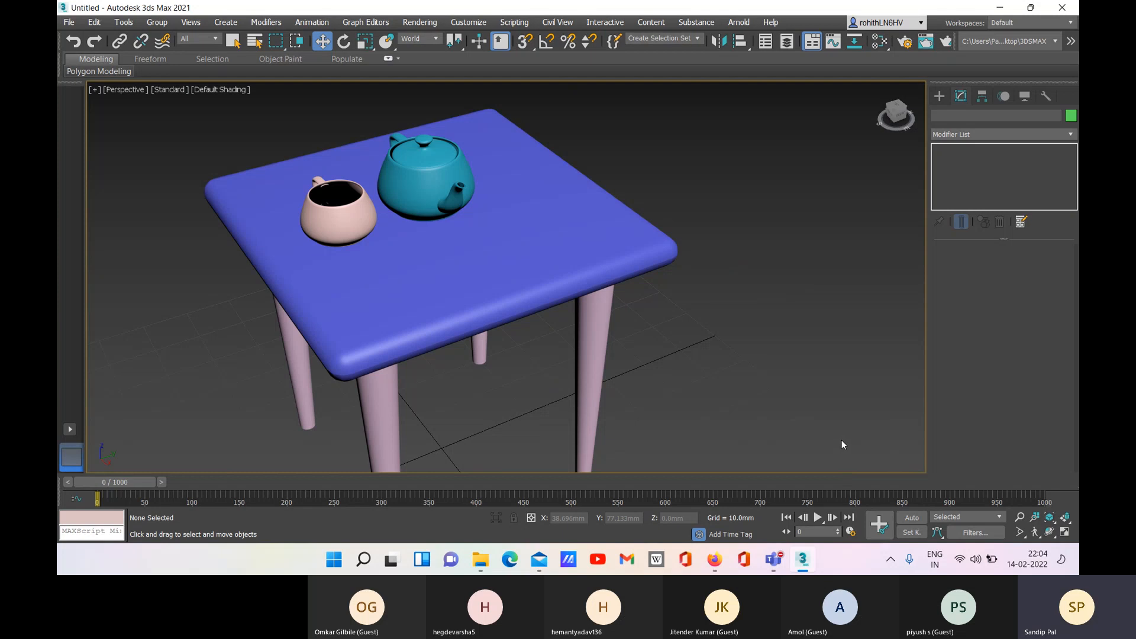
{"action": "left_click", "coordinate": [910, 442]}
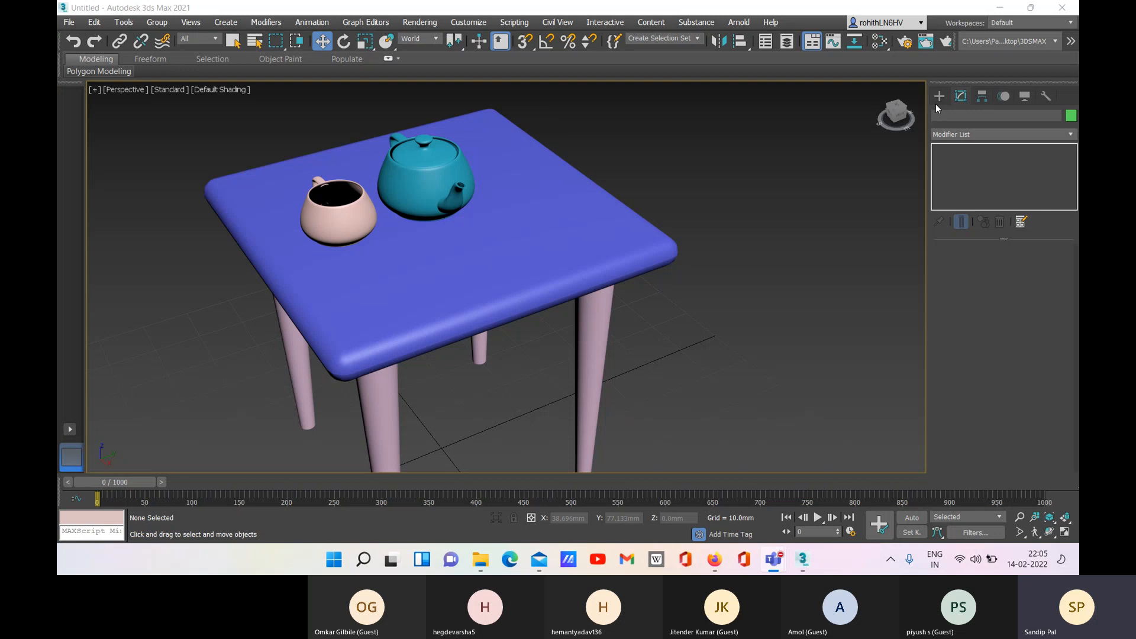
{"action": "left_click", "coordinate": [935, 104]}
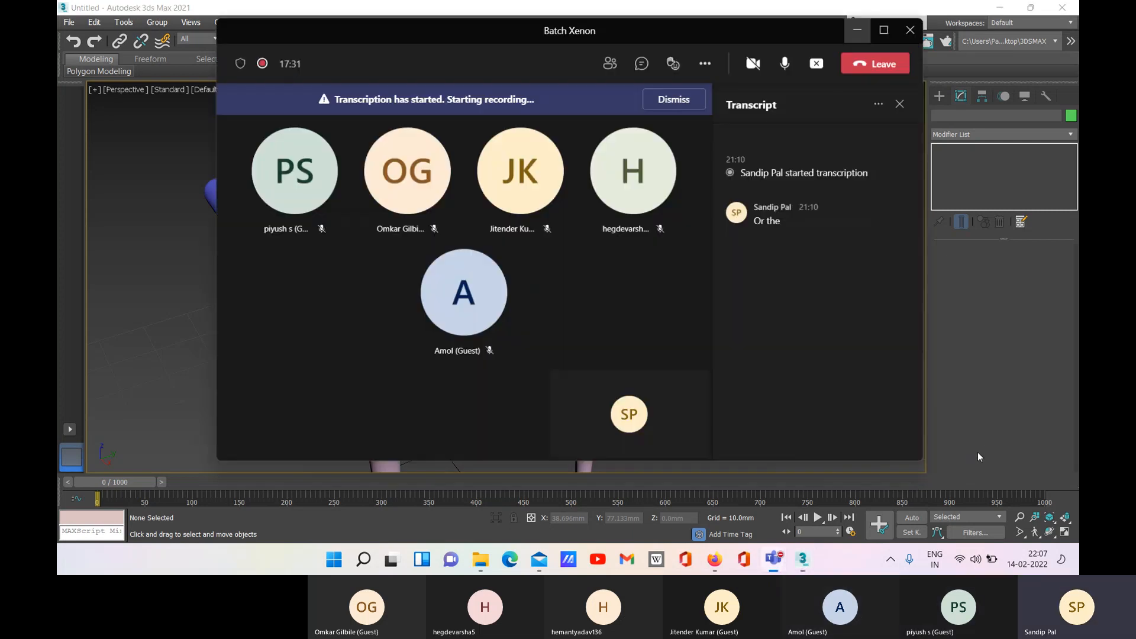
{"action": "left_click", "coordinate": [706, 60]}
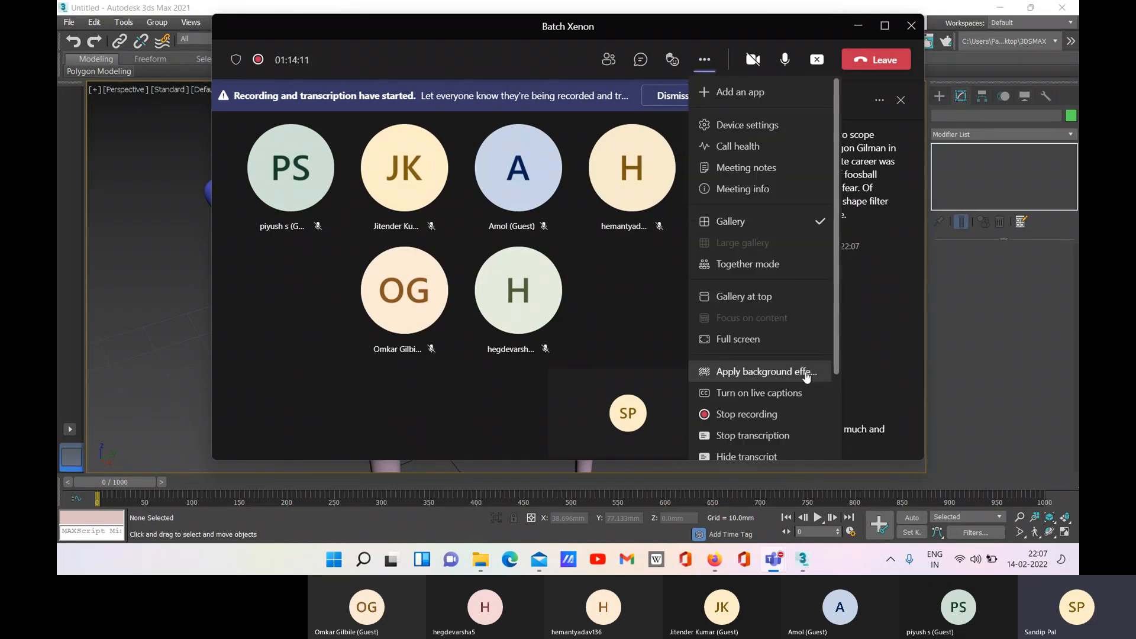
{"action": "left_click", "coordinate": [776, 417]}
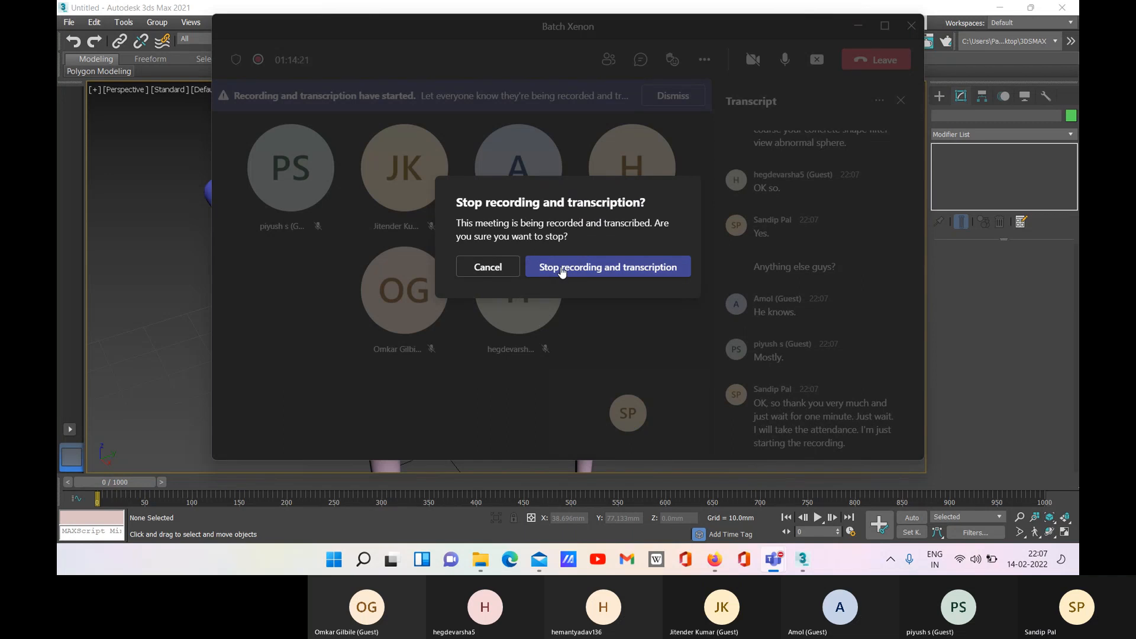
{"action": "left_click", "coordinate": [499, 269]}
- In the Teams meeting window, stop the transcription on its own and request to stop the recording
{"action": "left_click", "coordinate": [704, 59]}
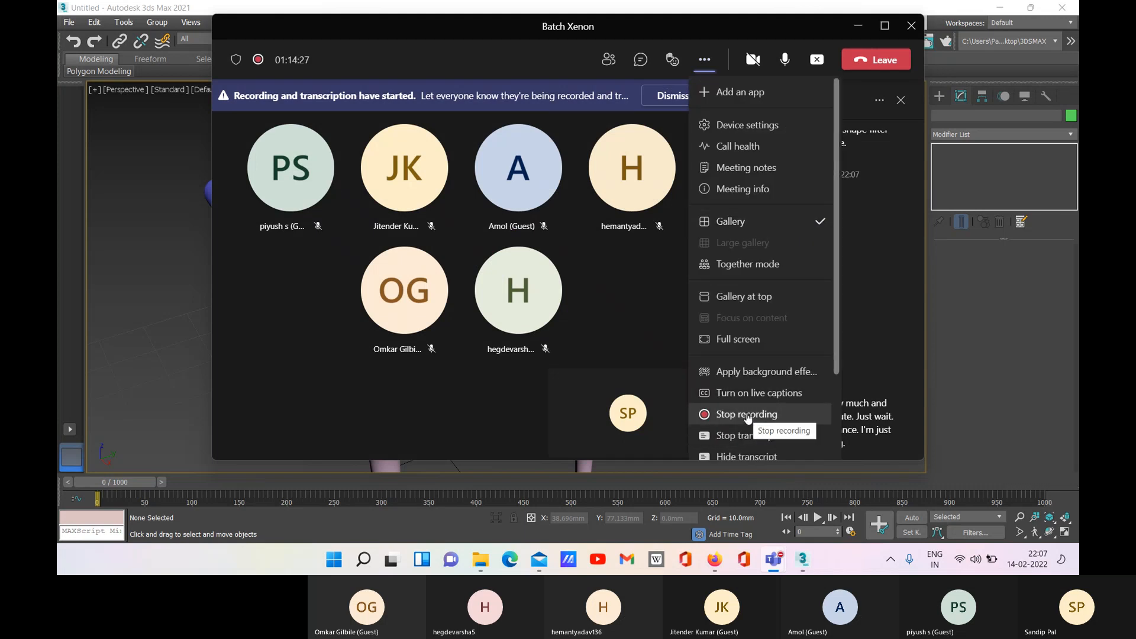
{"action": "scroll", "coordinate": [763, 385], "scroll_direction": "down", "scroll_amount": 2}
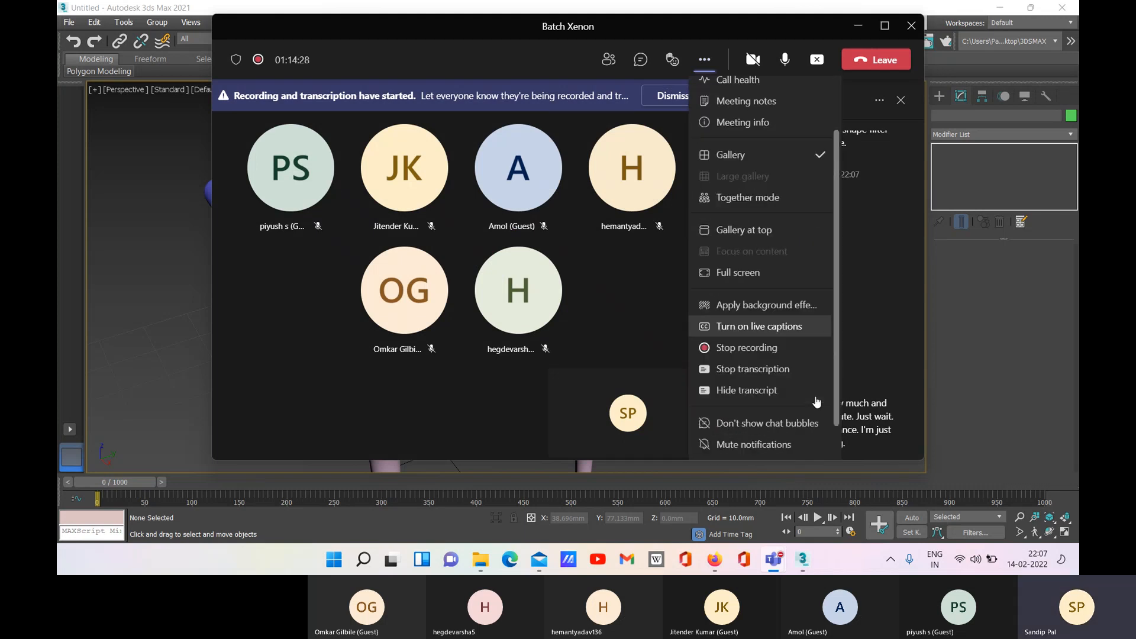
{"action": "left_click", "coordinate": [767, 372]}
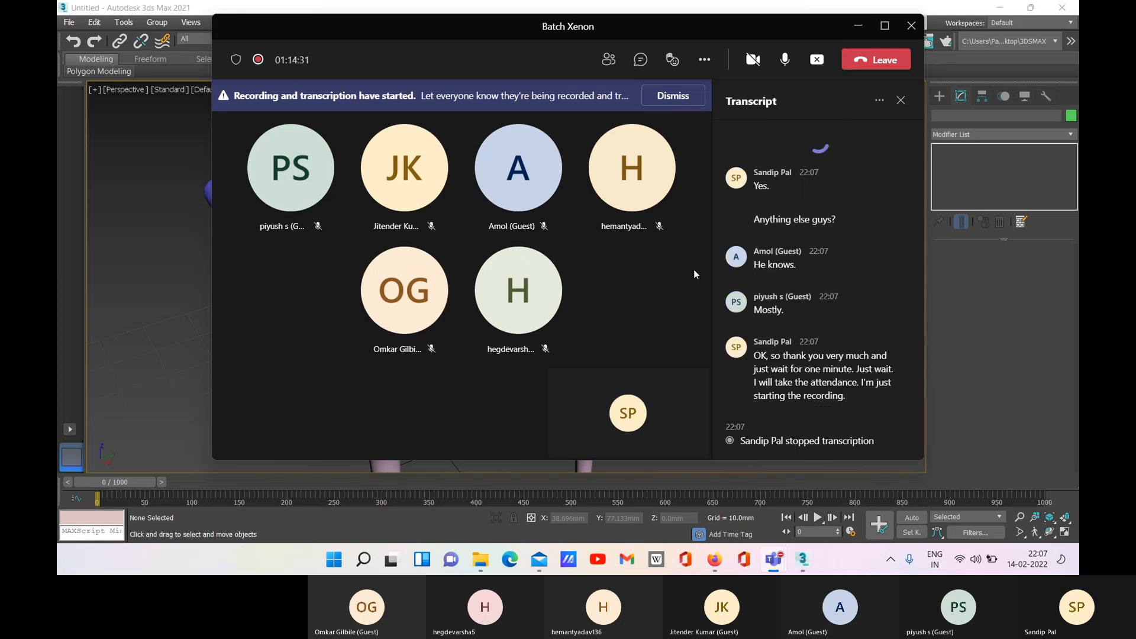
{"action": "left_click", "coordinate": [704, 59]}
{"action": "left_click", "coordinate": [752, 415]}
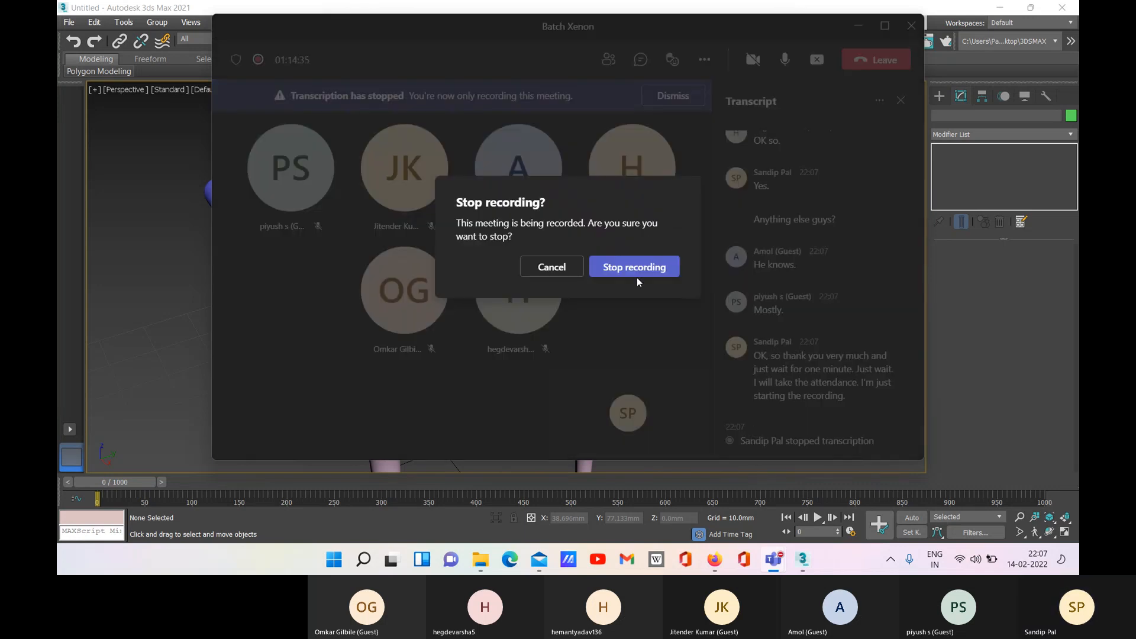